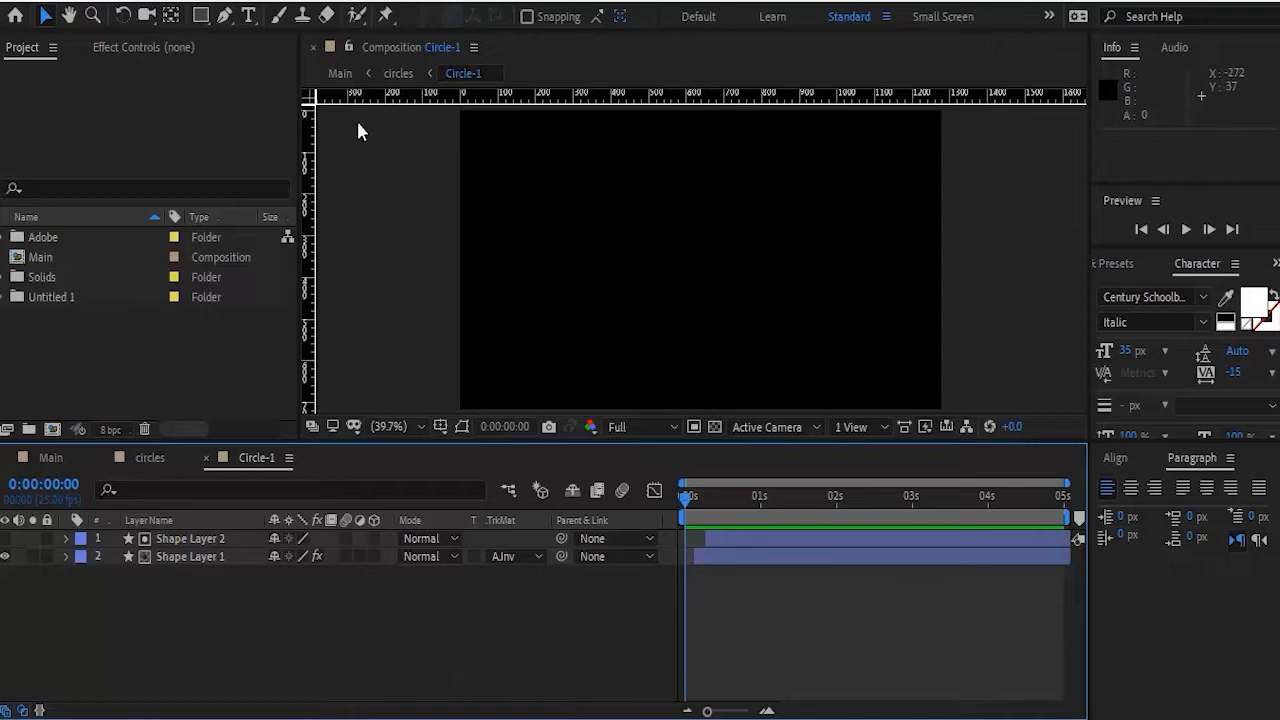
Create a 1280 x 720 composition named Final at 25 fps with a duration of 5 seconds
click(155, 2)
click(112, 16)
text(Mai)
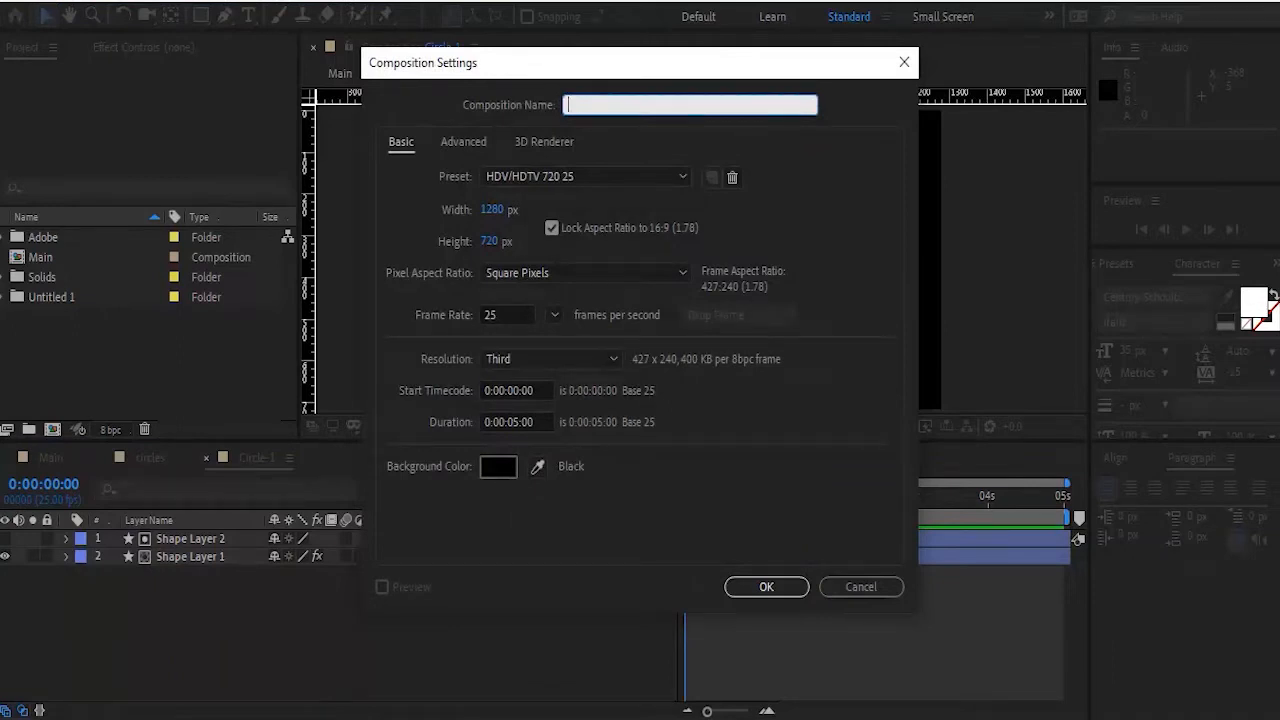
key(Tab)
key(Tab)
key(Tab)
key(Tab)
key(Tab)
key(Tab)
key(Tab)
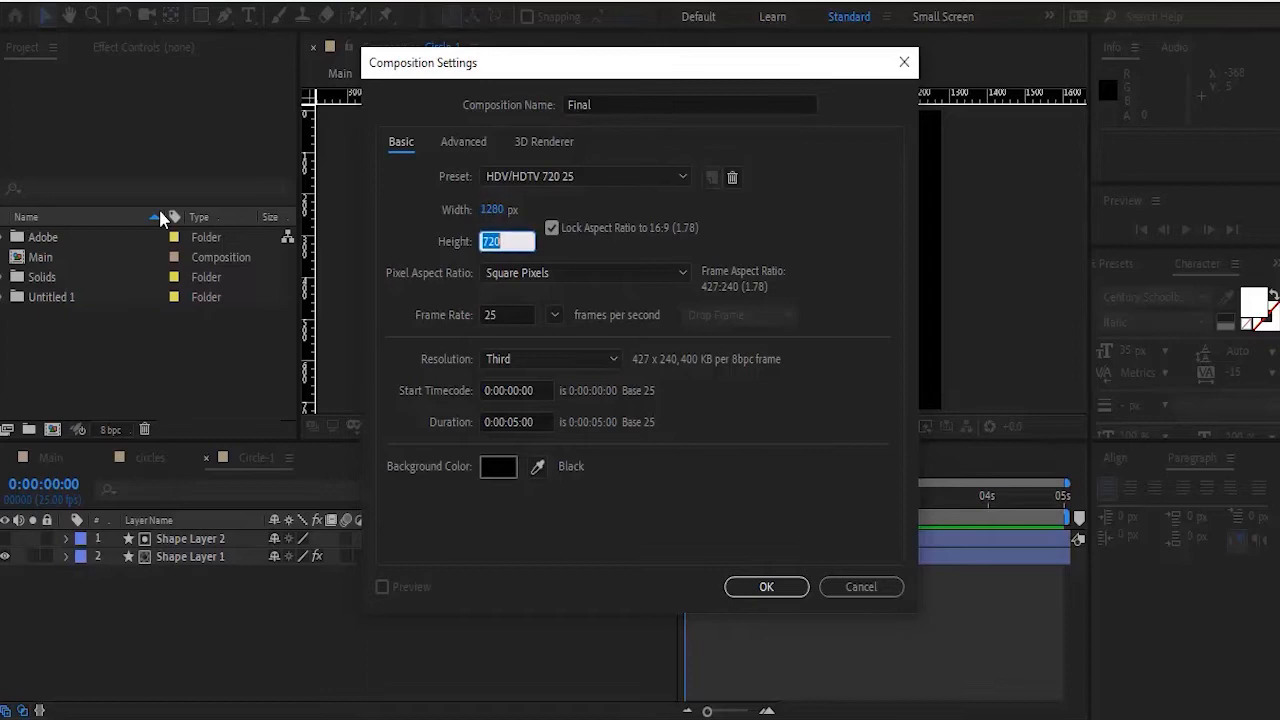
key(Tab)
key(Tab)
key(Tab)
key(Tab)
key(Tab)
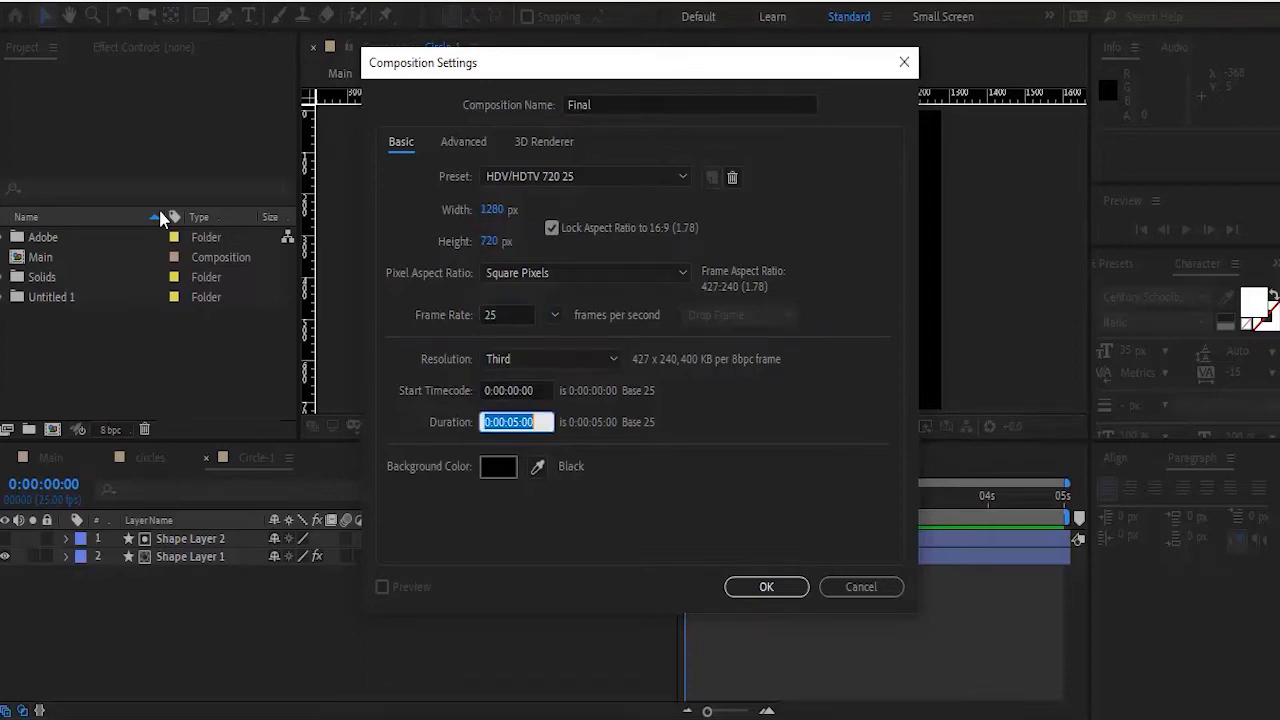
key(Return)
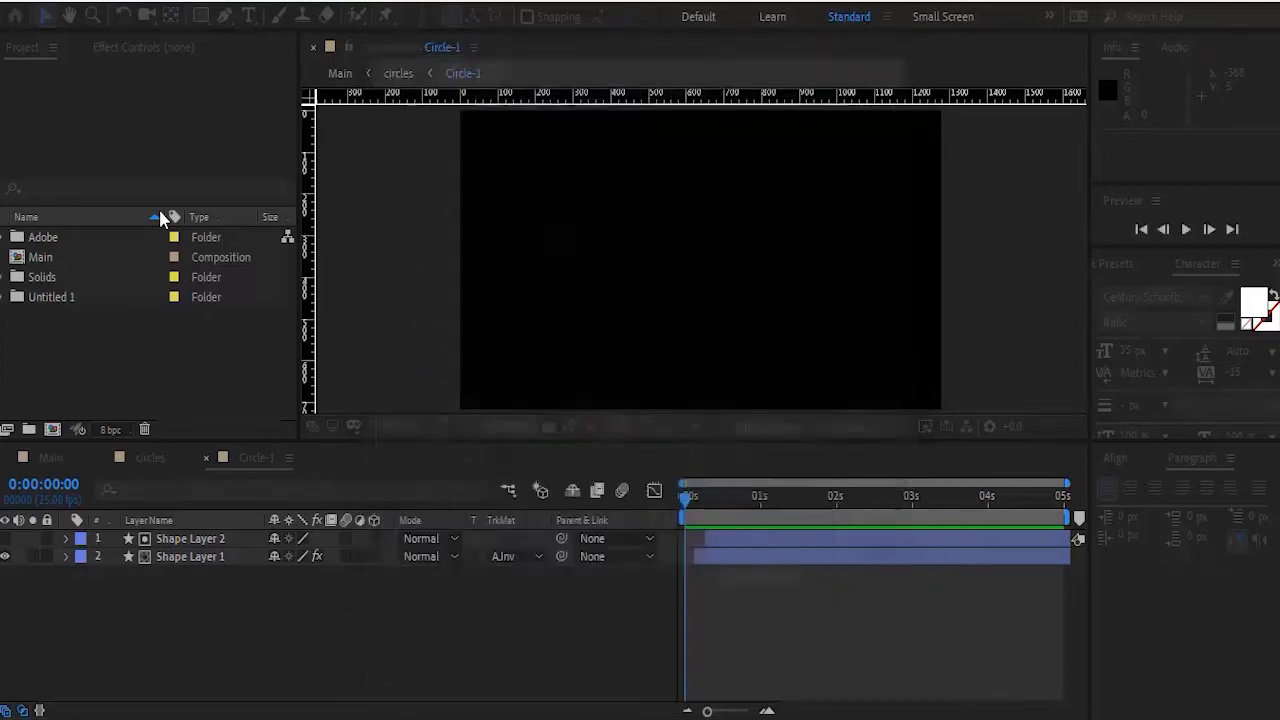
Add a full-size solid named BG in muted grey-purple (585363) and lock its layer
right_click(164, 587)
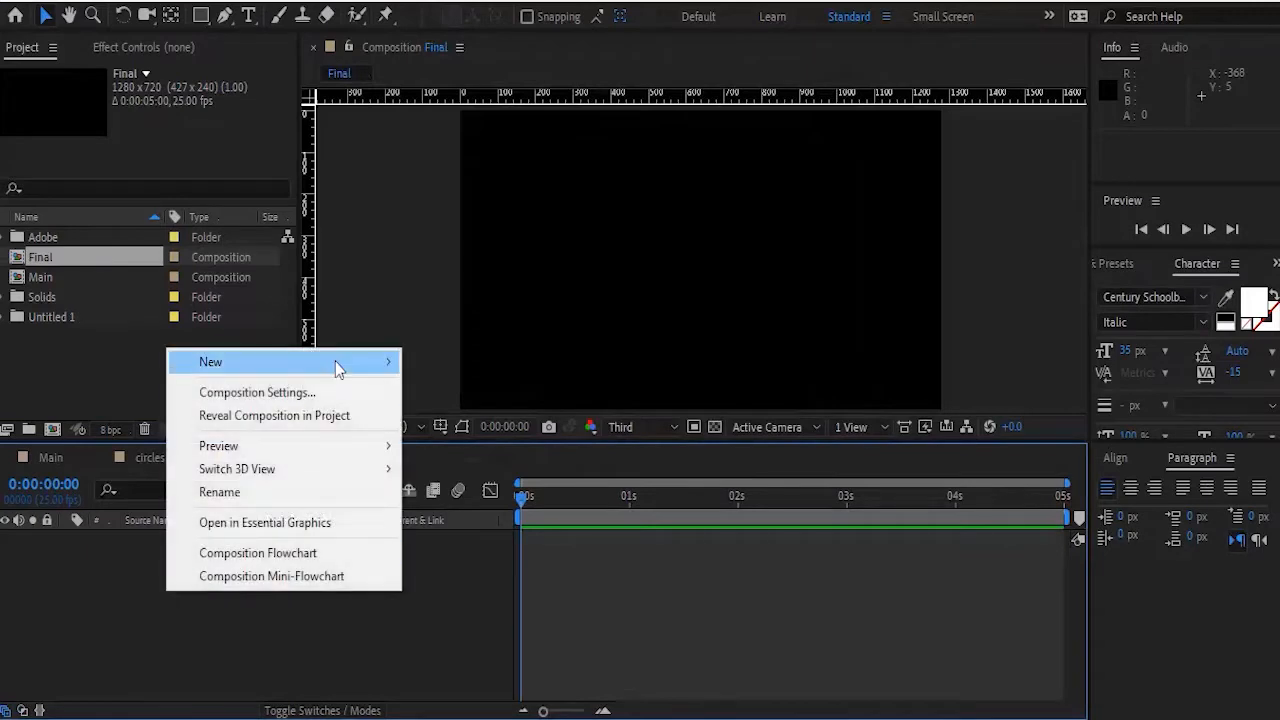
mouse_move(335, 361)
click(446, 415)
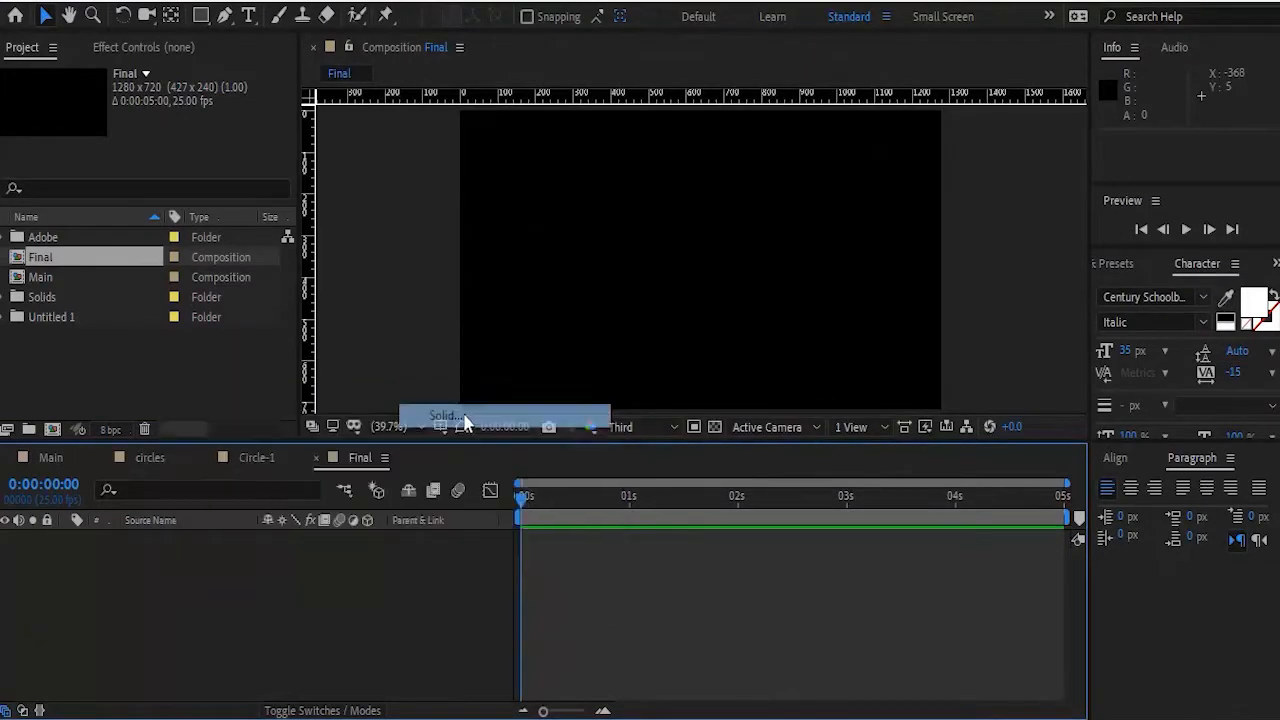
text(BG)
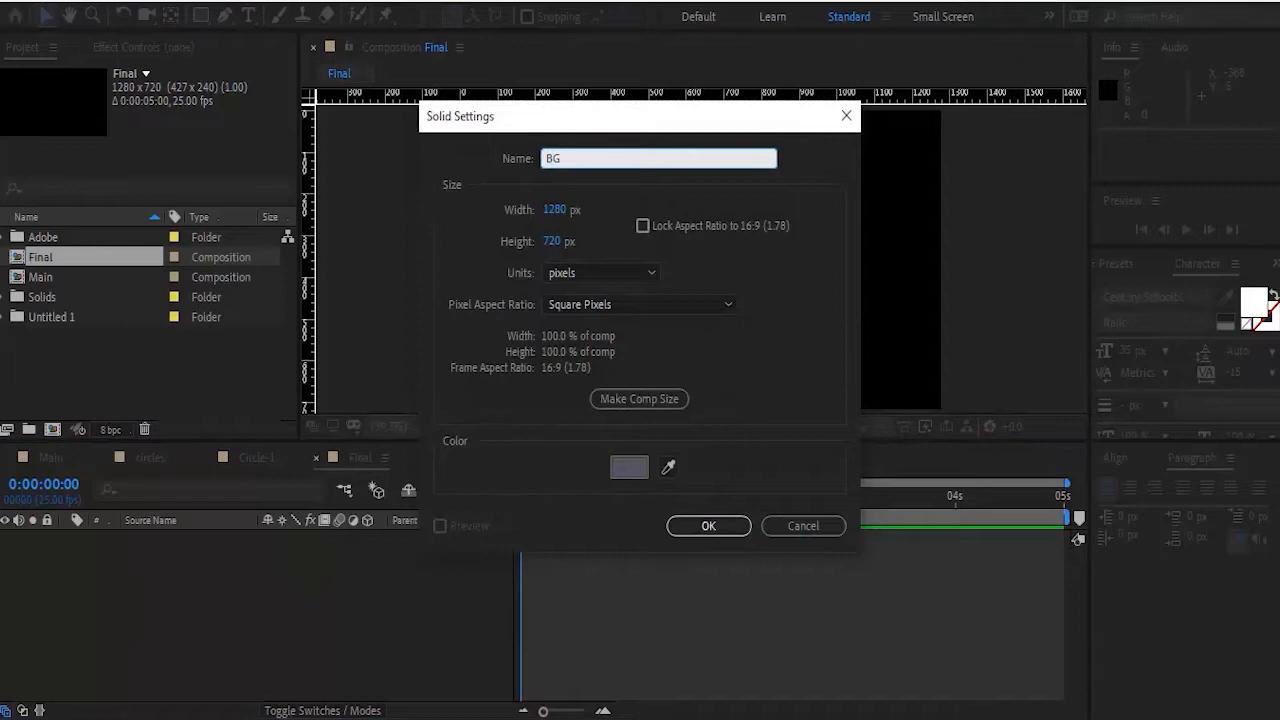
key(Tab)
key(Tab)
click(629, 467)
click(738, 329)
key(Tab)
key(Tab)
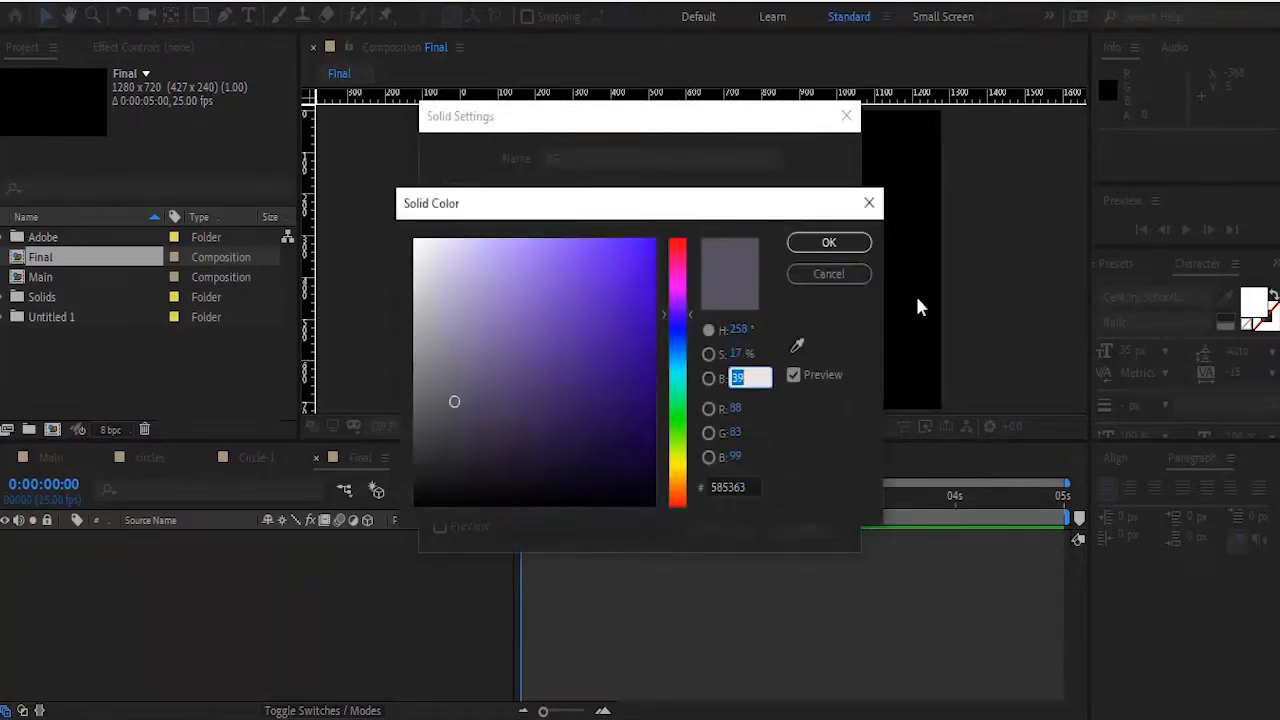
click(846, 245)
key(Return)
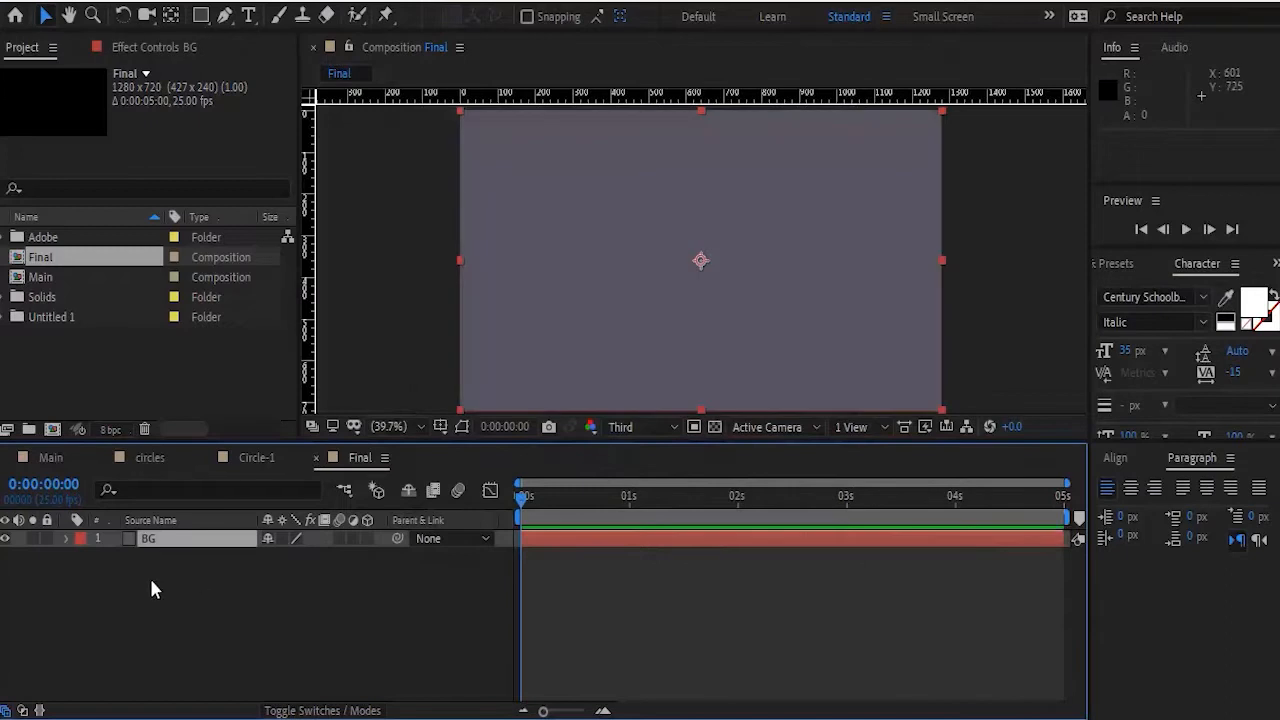
click(47, 539)
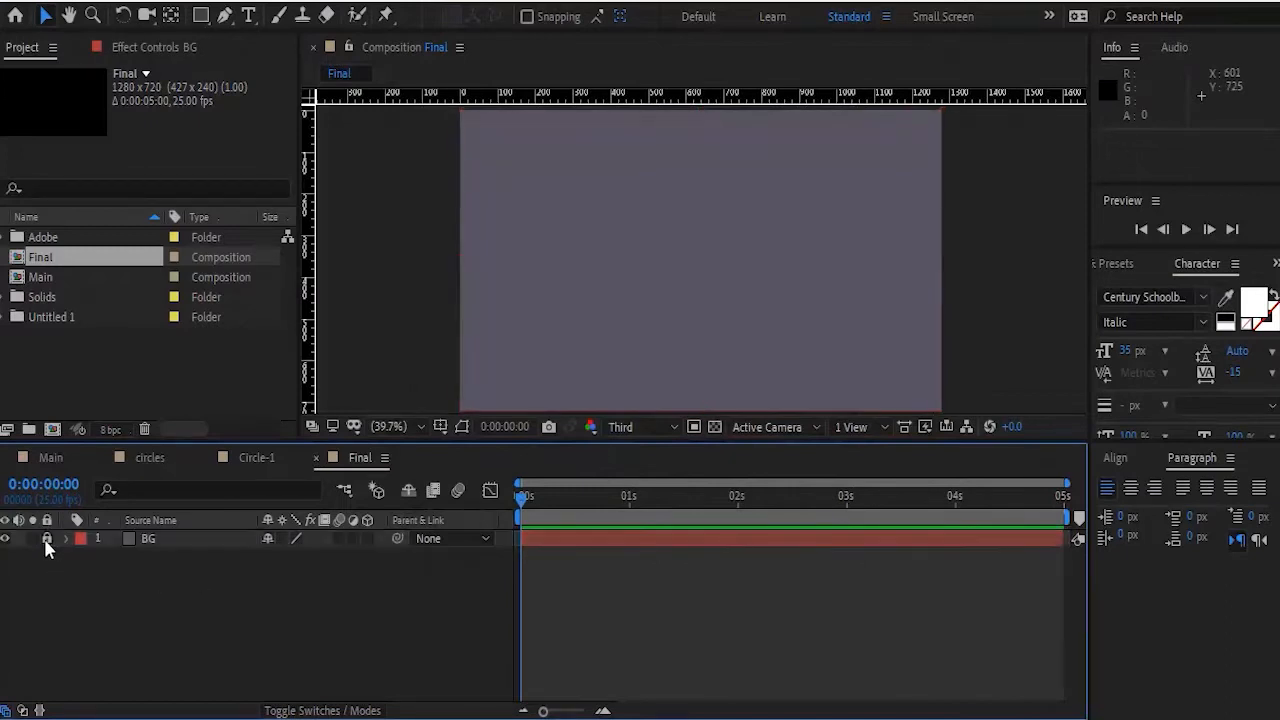
Create an empty shape layer above BG and add an ellipse path and a fill to its contents
right_click(83, 637)
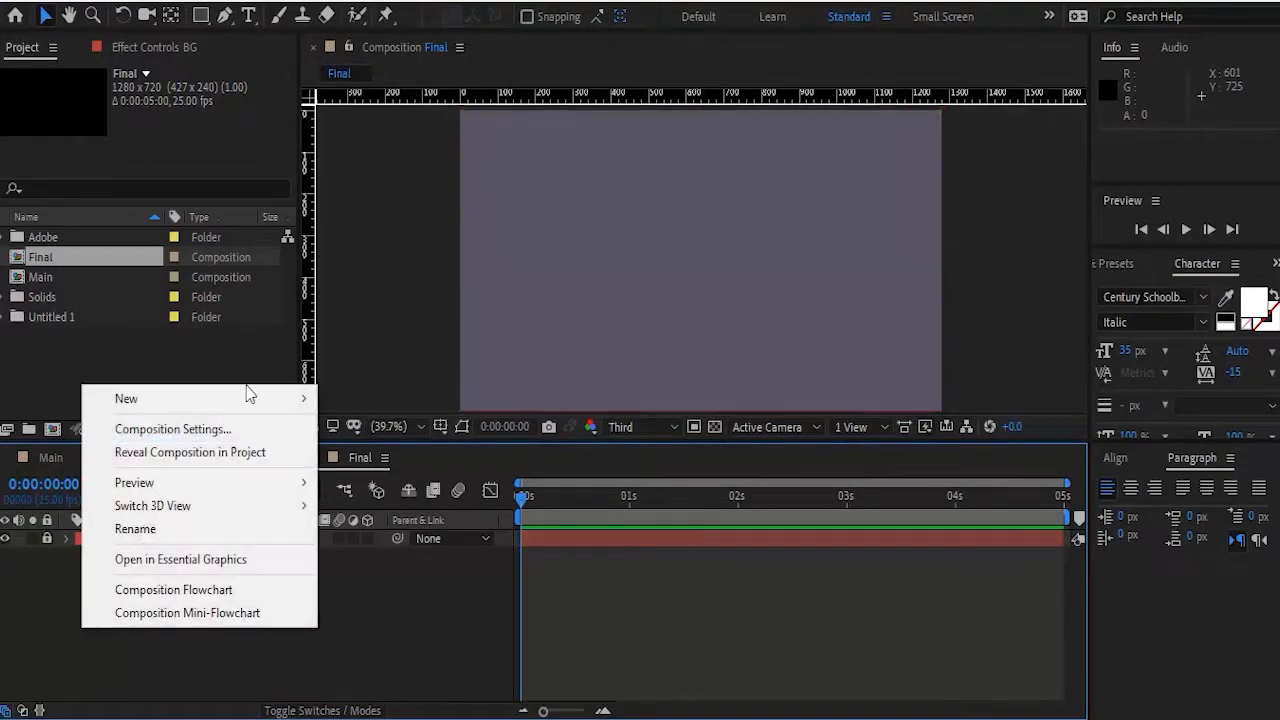
mouse_move(248, 400)
click(400, 548)
key(q)
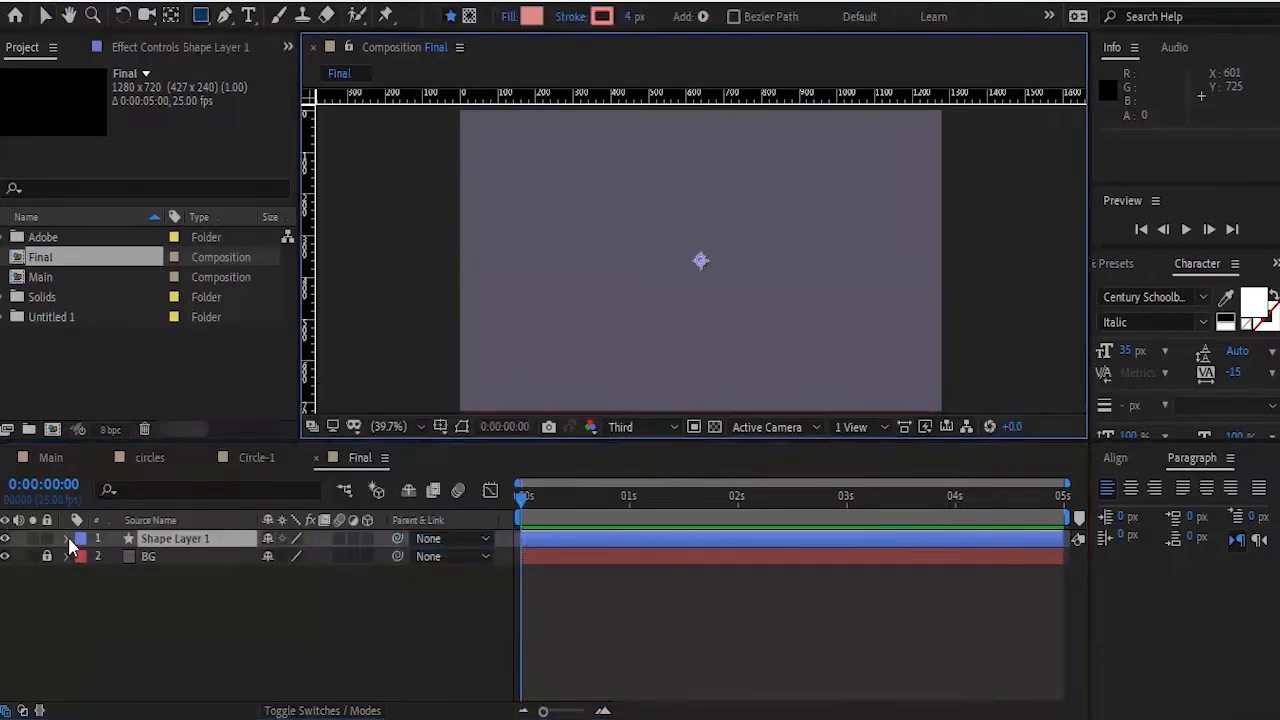
click(67, 540)
click(377, 557)
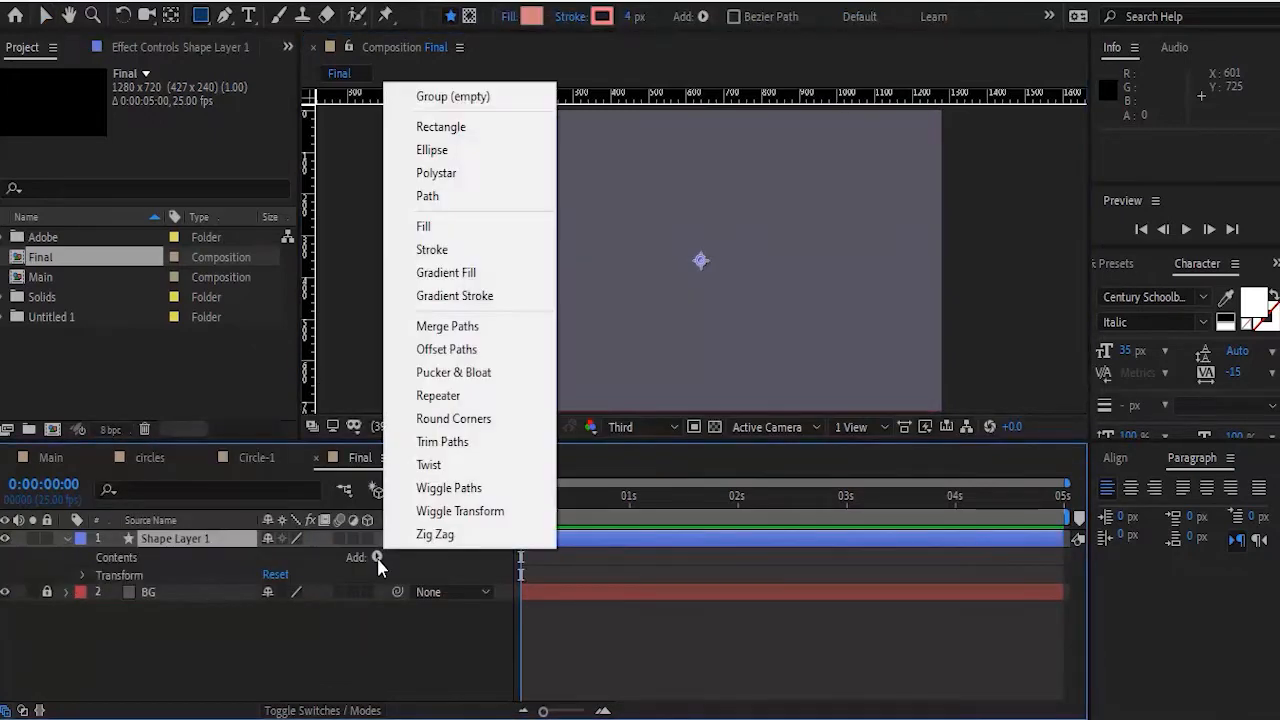
click(473, 148)
click(377, 557)
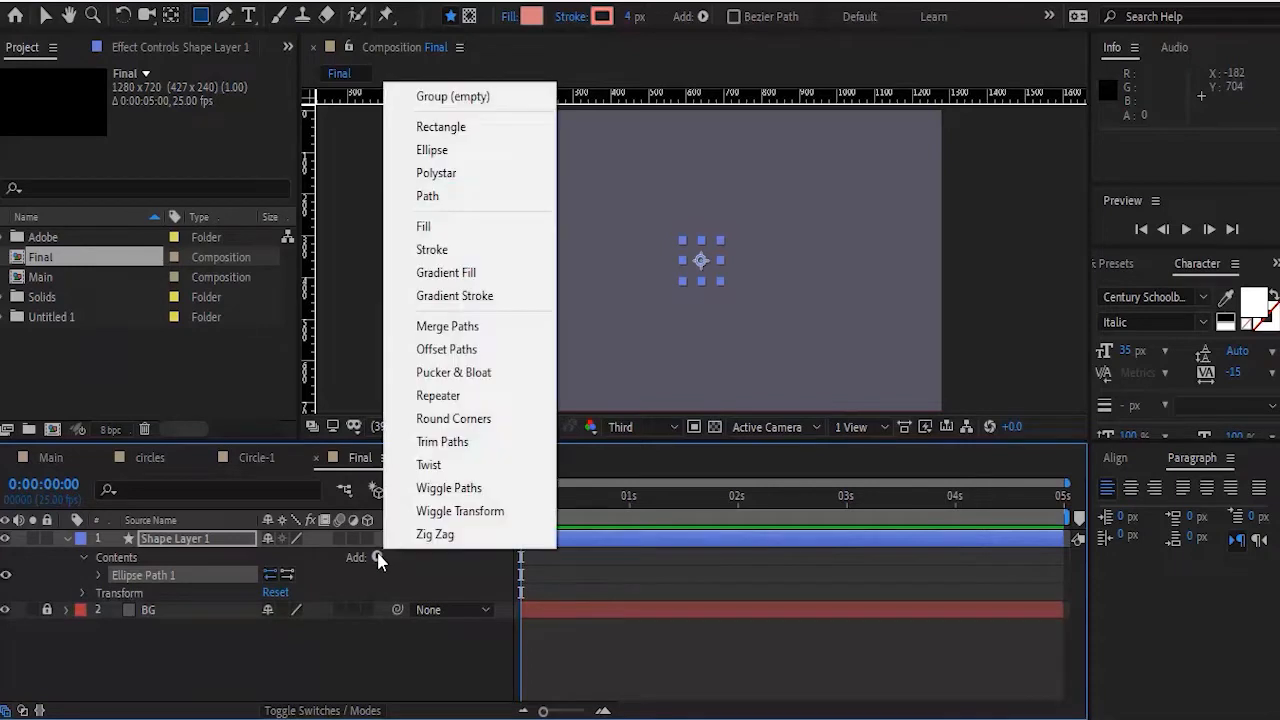
click(450, 228)
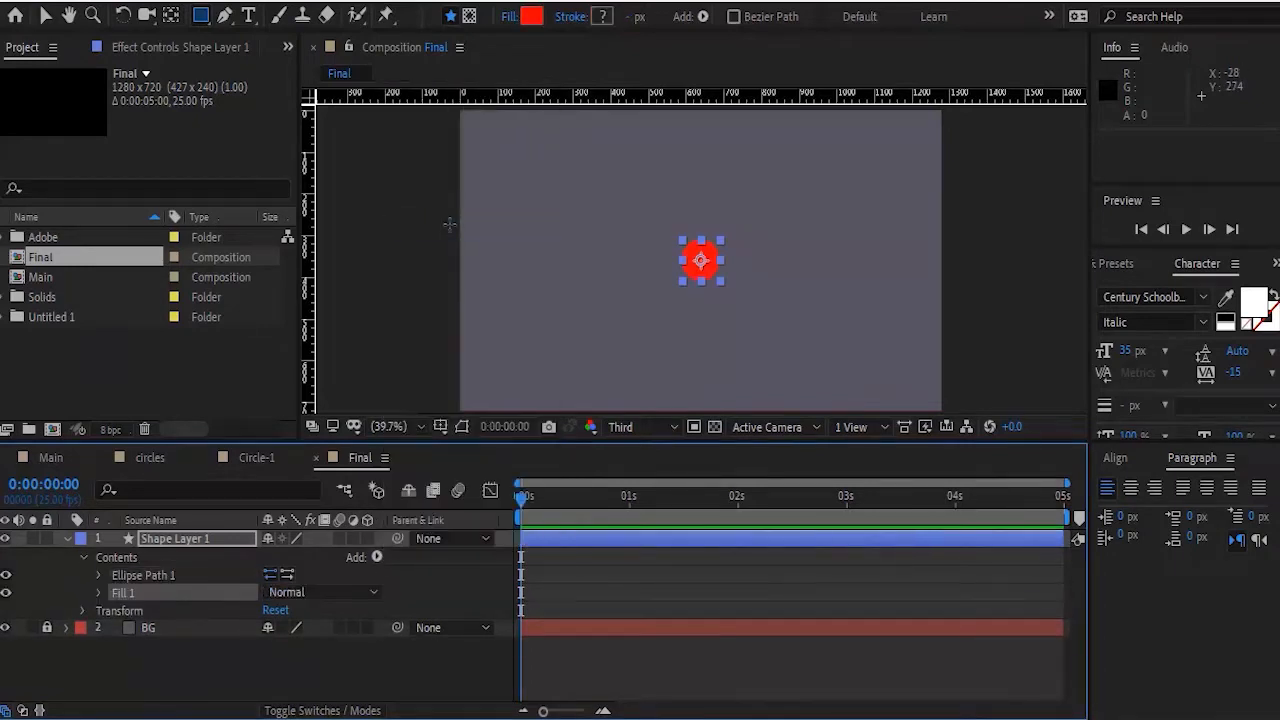
click(408, 659)
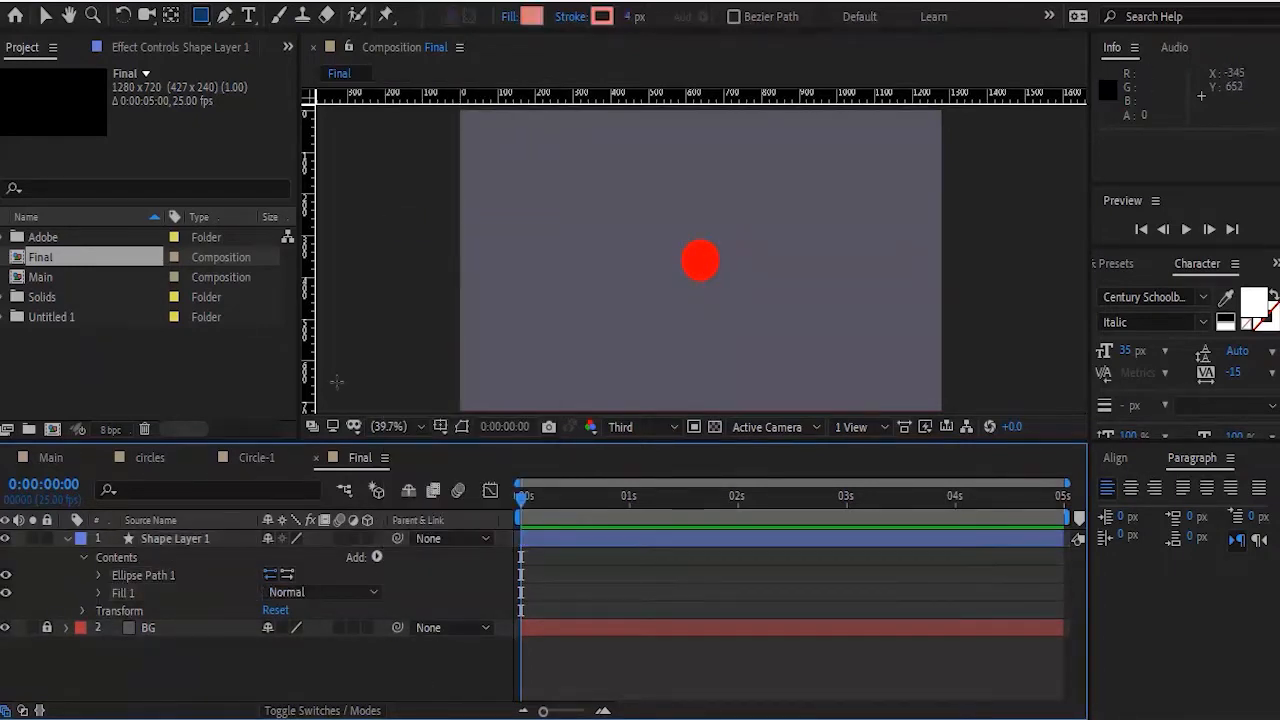
Change the circle's fill to yellow with hue 46, saturation 51 and brightness 100
click(175, 538)
click(531, 16)
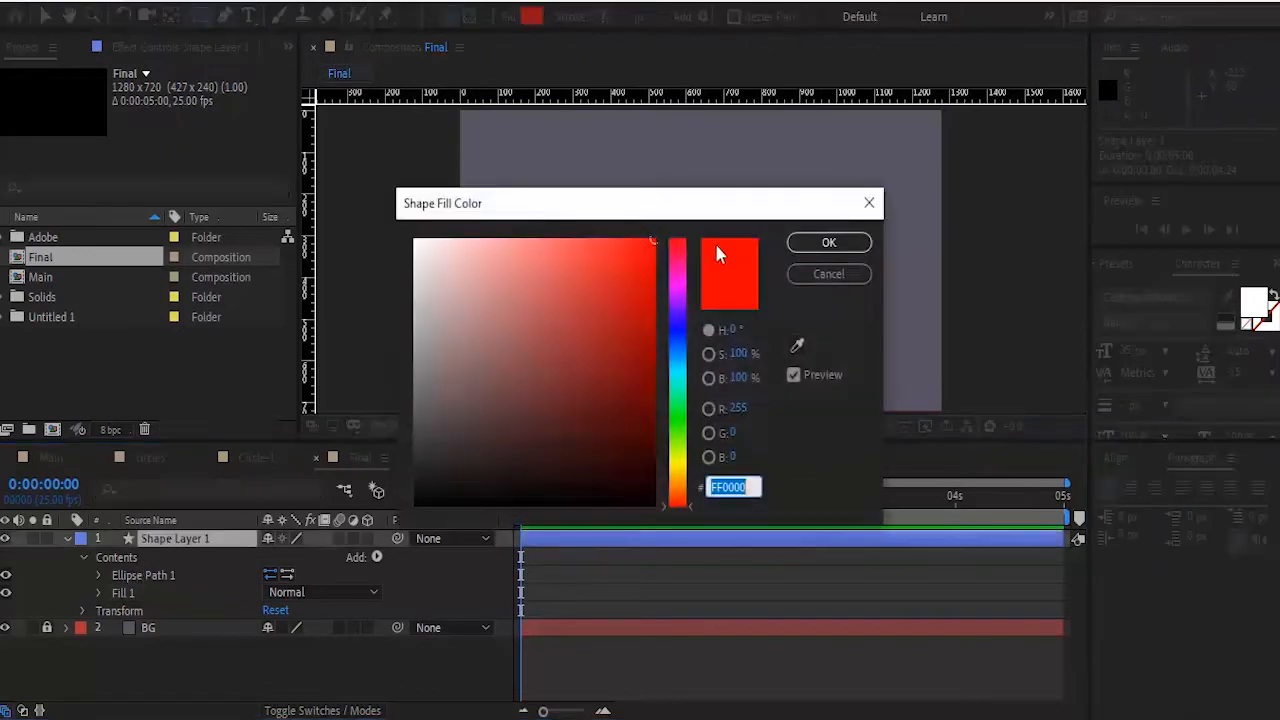
click(730, 331)
text(46)
key(Tab)
text(51)
key(Tab)
text(100)
key(Return)
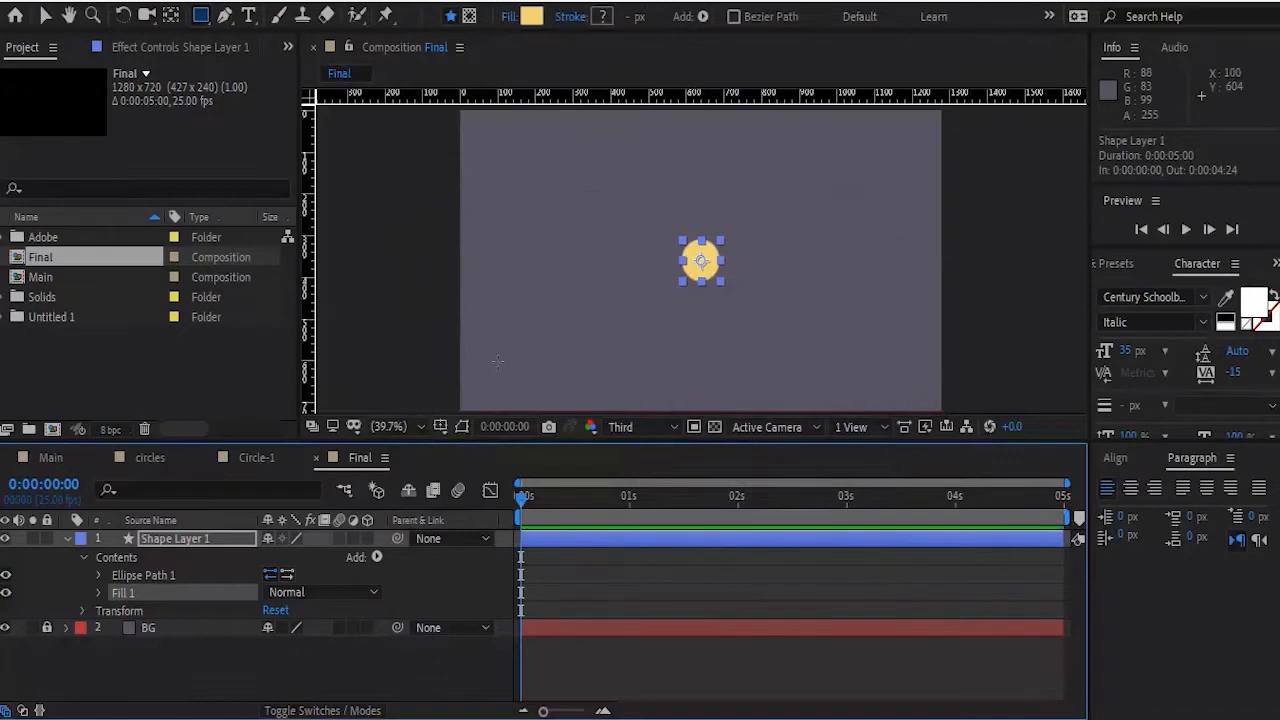
Reveal the shape layer's Scale property and set it to 616%
click(67, 538)
click(133, 611)
click(180, 541)
key(s)
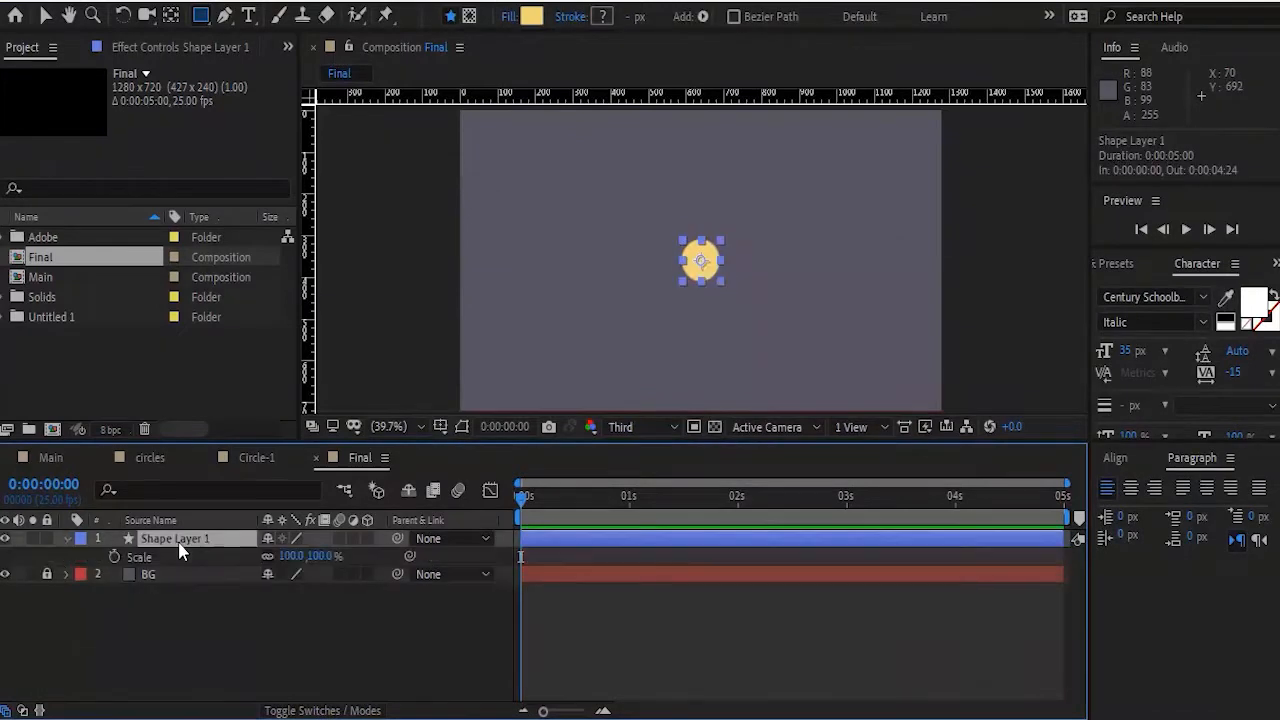
click(290, 557)
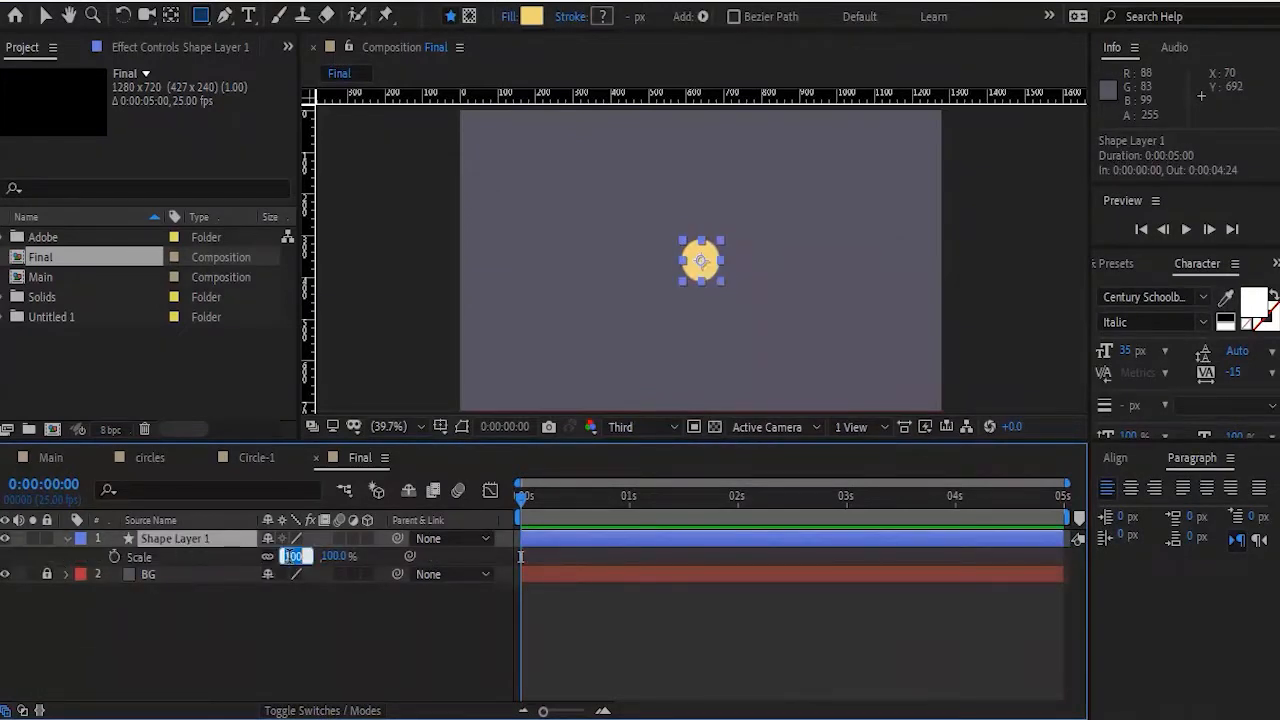
text(616)
key(Return)
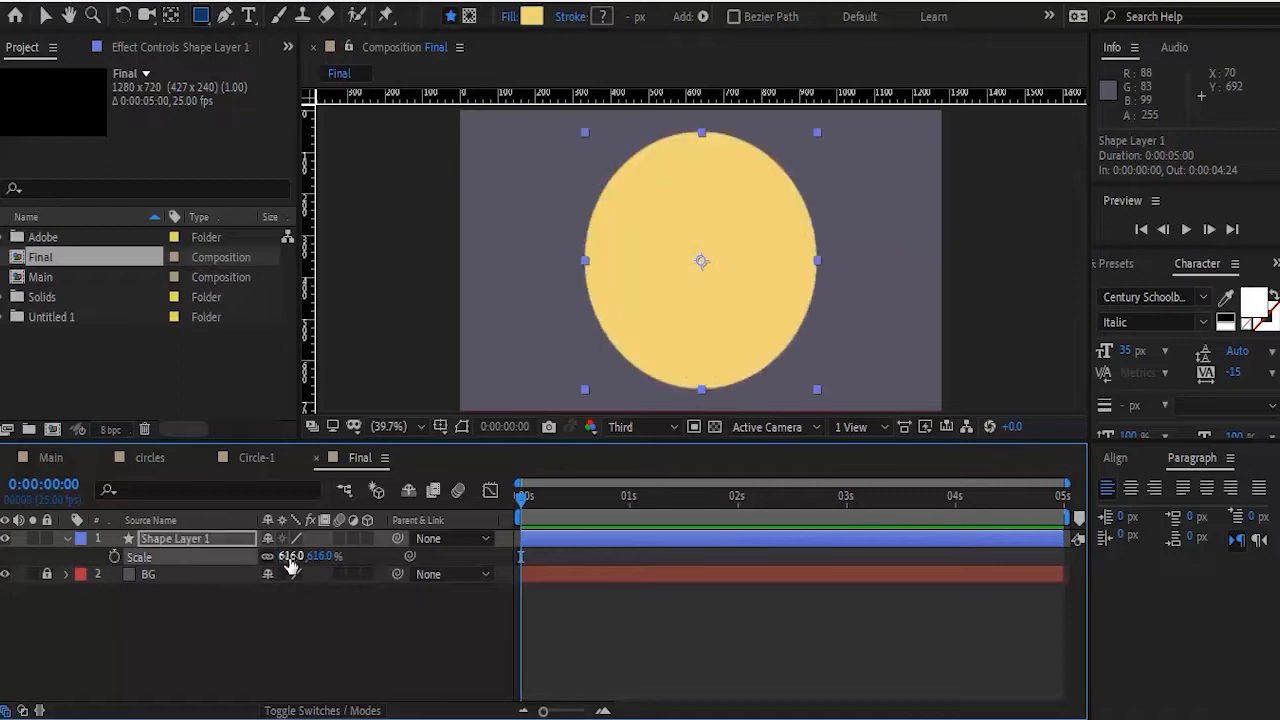
click(333, 604)
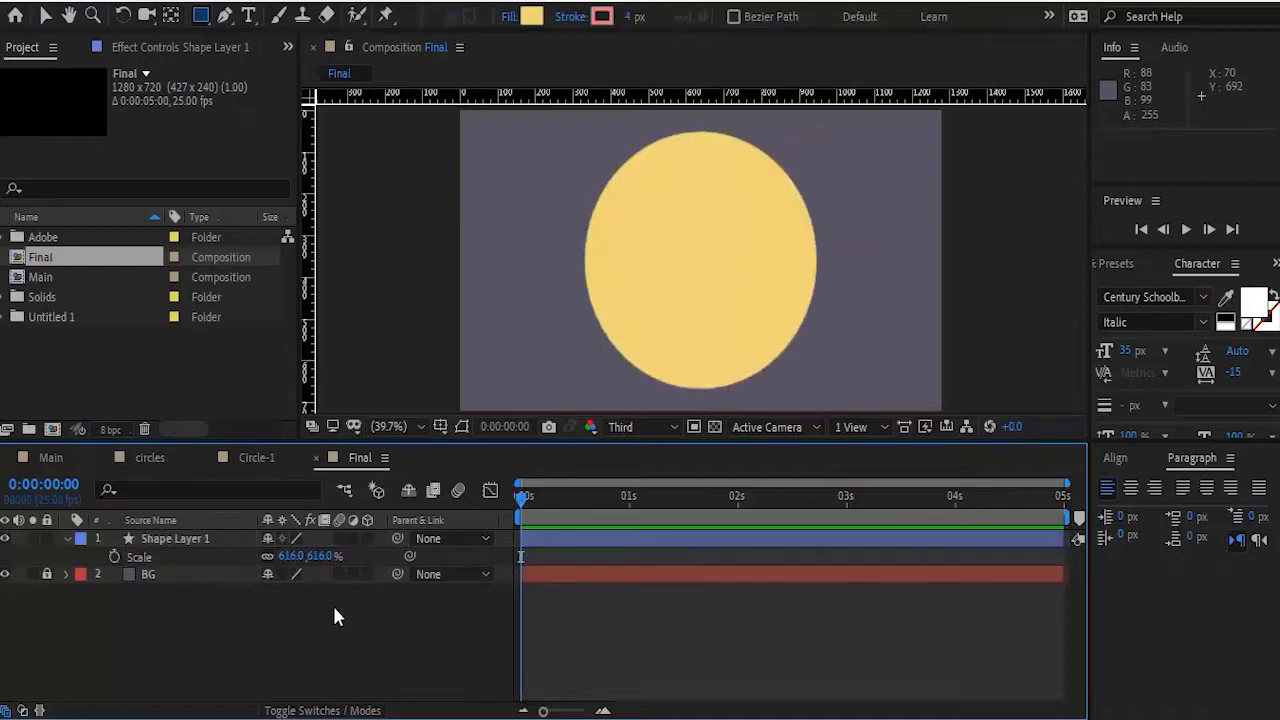
Keyframe the circle's Scale to grow from 0% at the composition start to 616% at 1 second
click(114, 558)
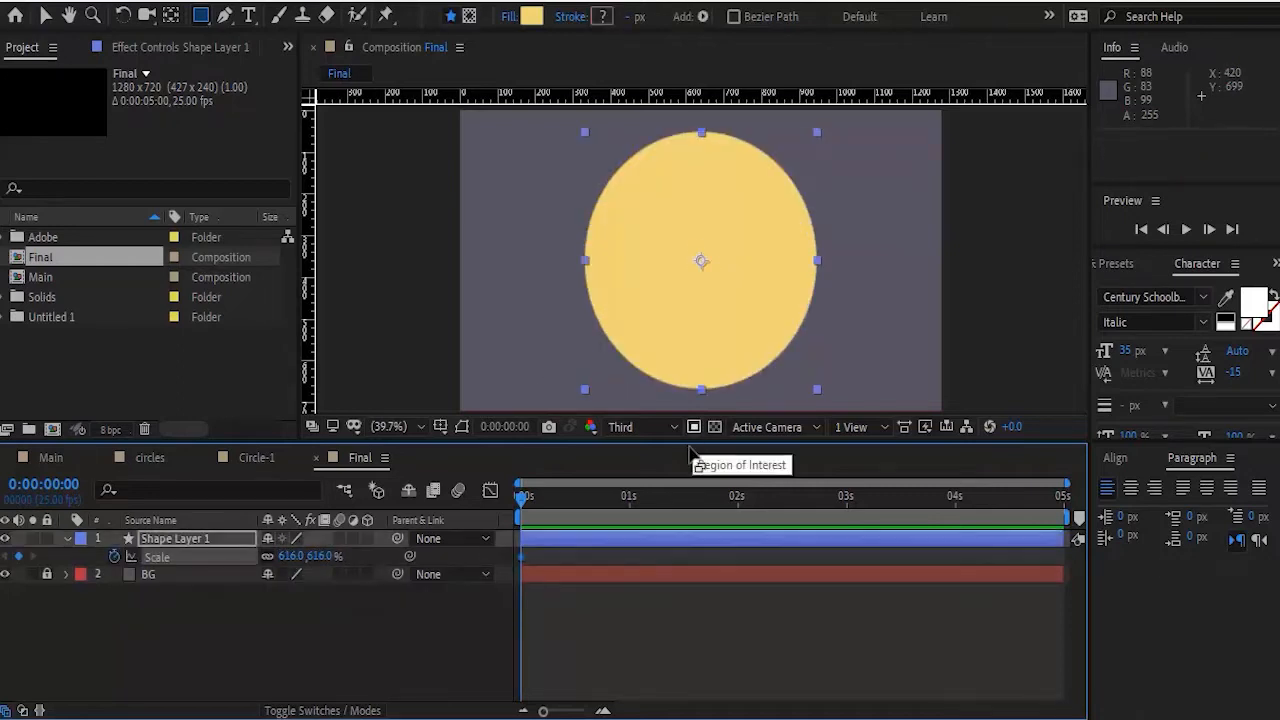
click(629, 513)
key(Home)
click(288, 556)
text(0)
key(Return)
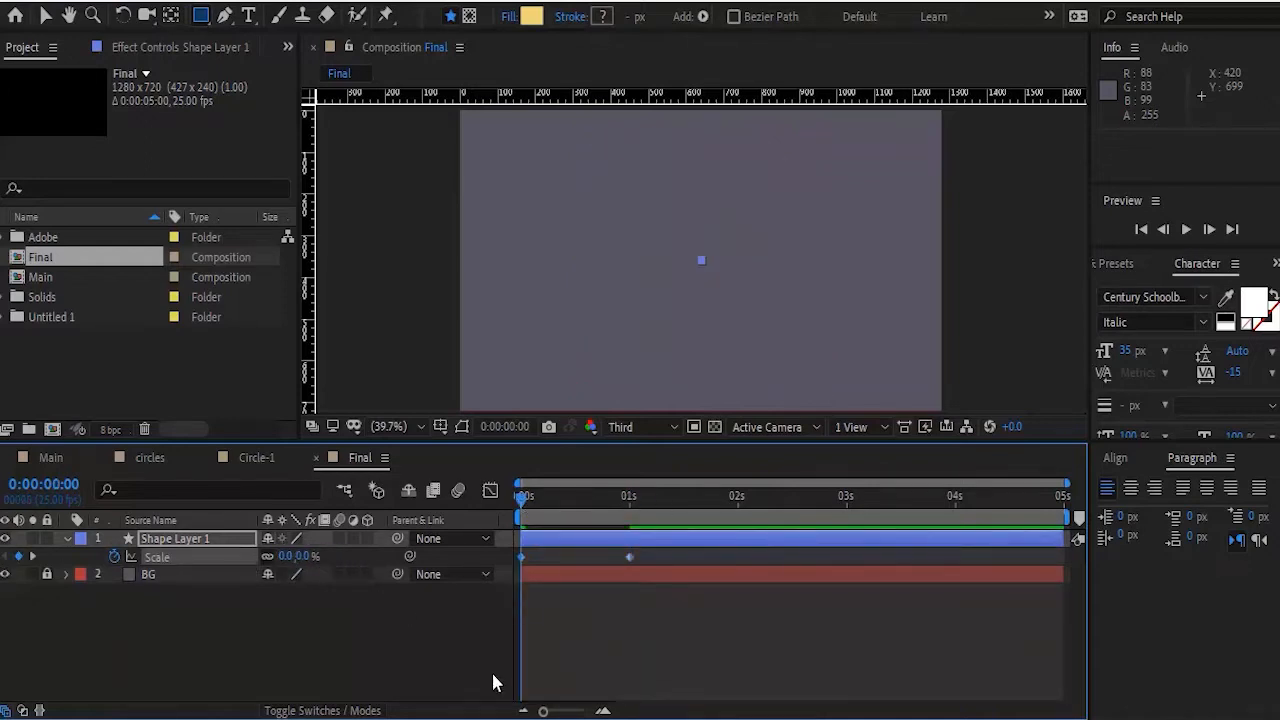
Apply Easy Ease to both Scale keyframes of the circle and preview the animation
drag(522, 512, 633, 504)
drag(486, 630, 630, 554)
right_click(626, 554)
mouse_move(740, 540)
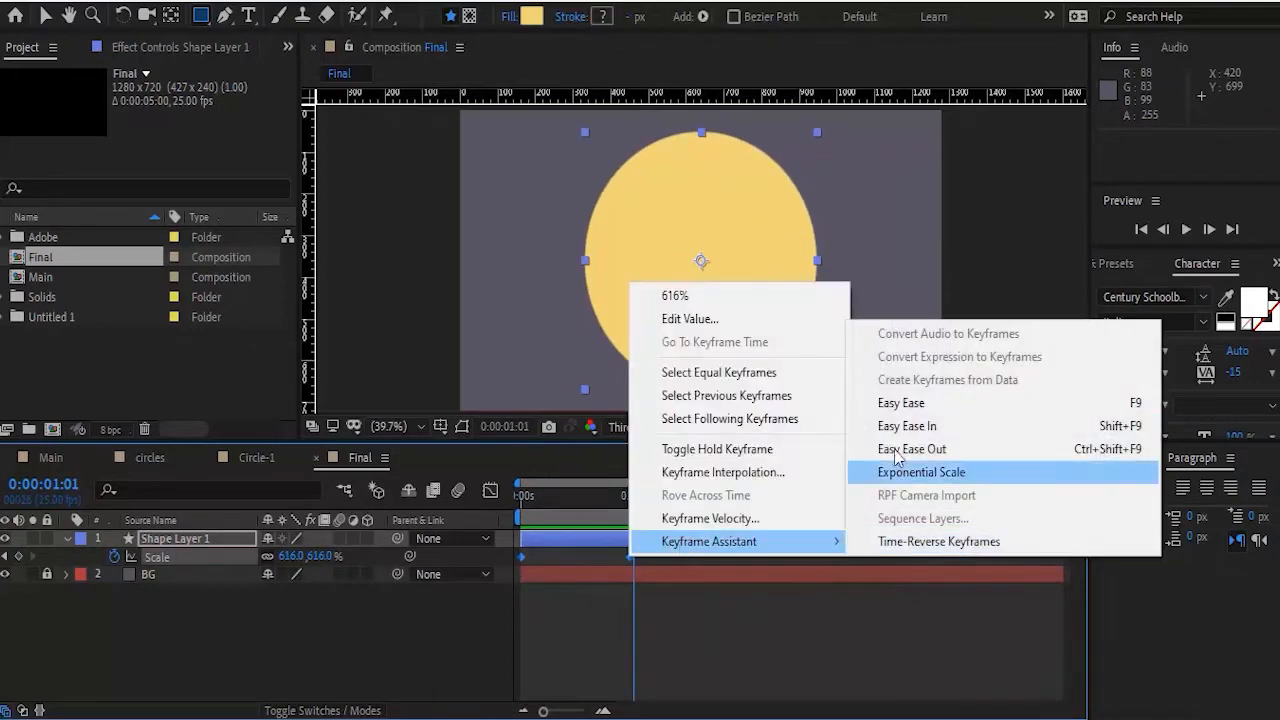
click(890, 466)
click(831, 603)
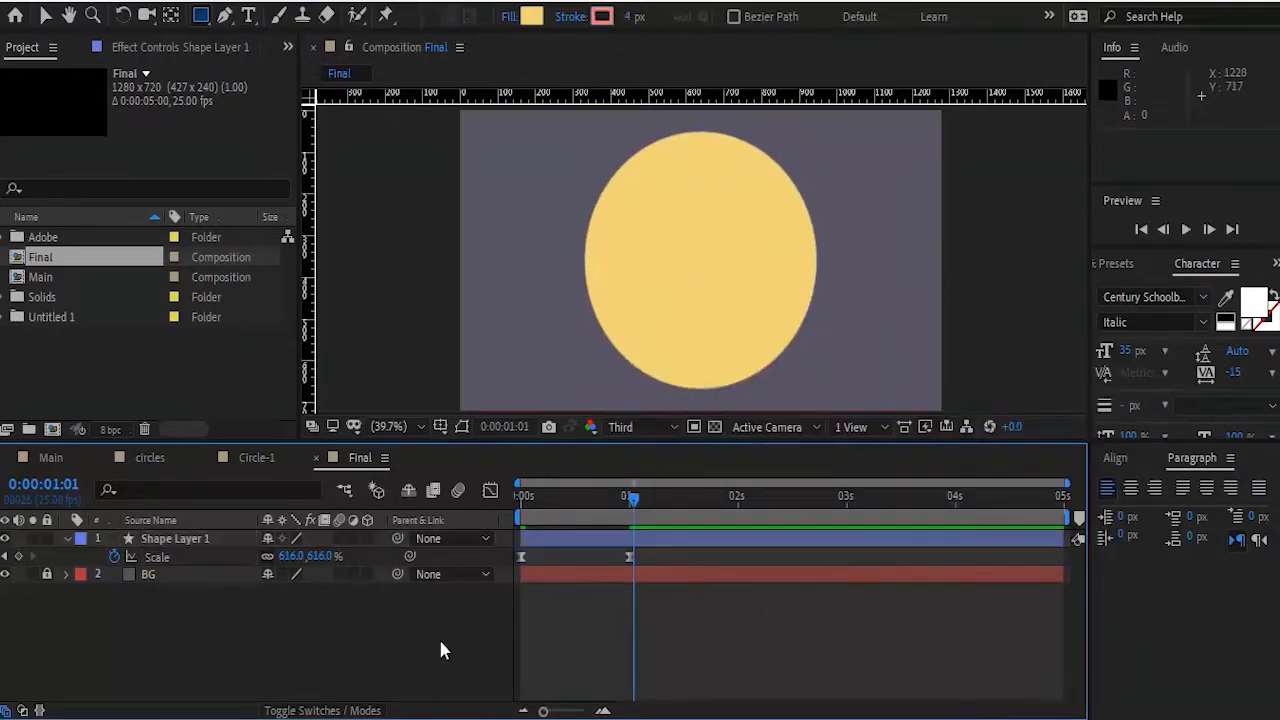
key(space)
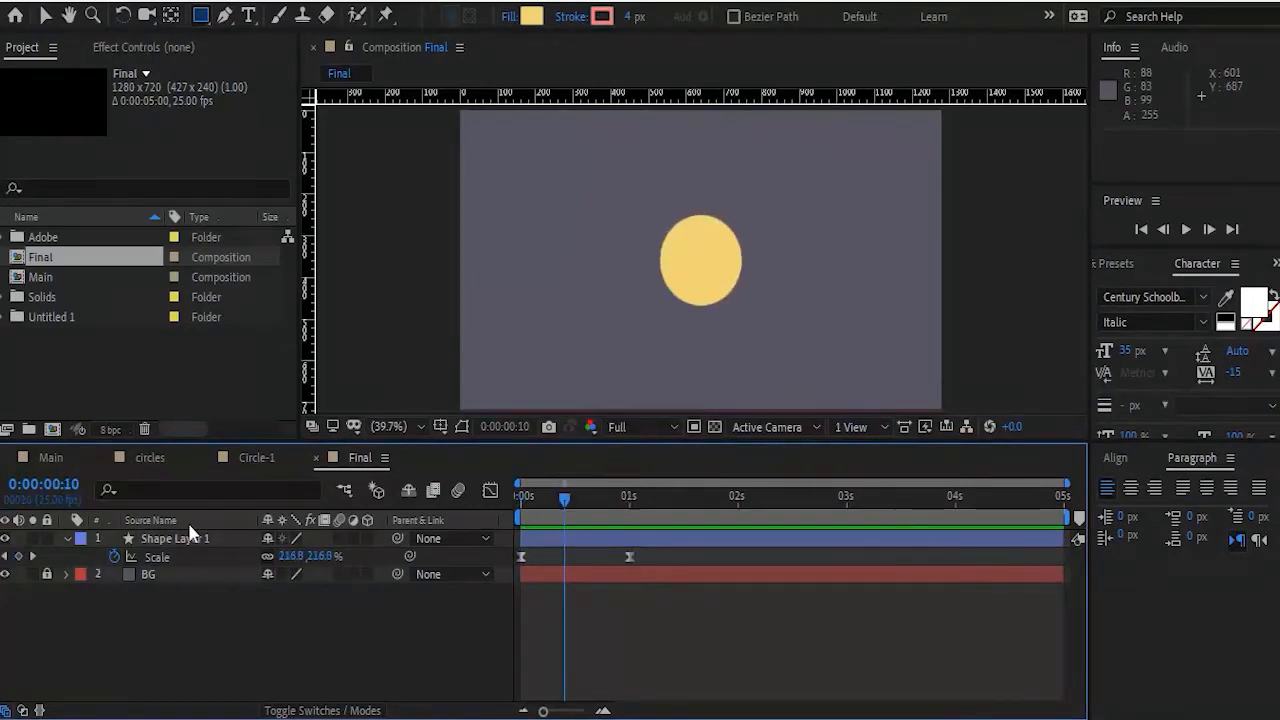
Duplicate the circle layer and shift the copy so it starts at 0:00:00:03
click(66, 538)
click(160, 538)
key(ctrl+d)
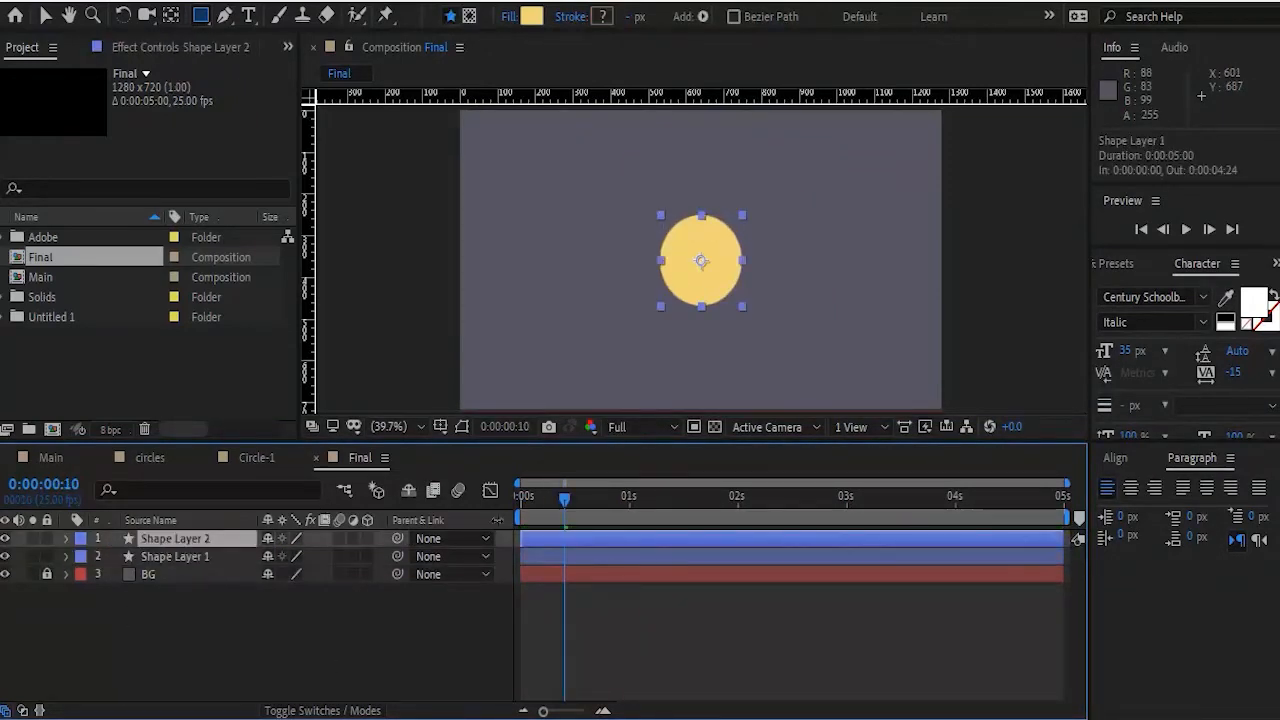
drag(551, 508, 559, 543)
mouse_move(533, 498)
mouse_down()
mouse_move(523, 506)
mouse_move(583, 509)
mouse_move(521, 506)
mouse_up()
Set Shape Layer 1's track matte to Alpha Inverted using Shape Layer 2 and preview the ring animation
click(330, 711)
click(200, 556)
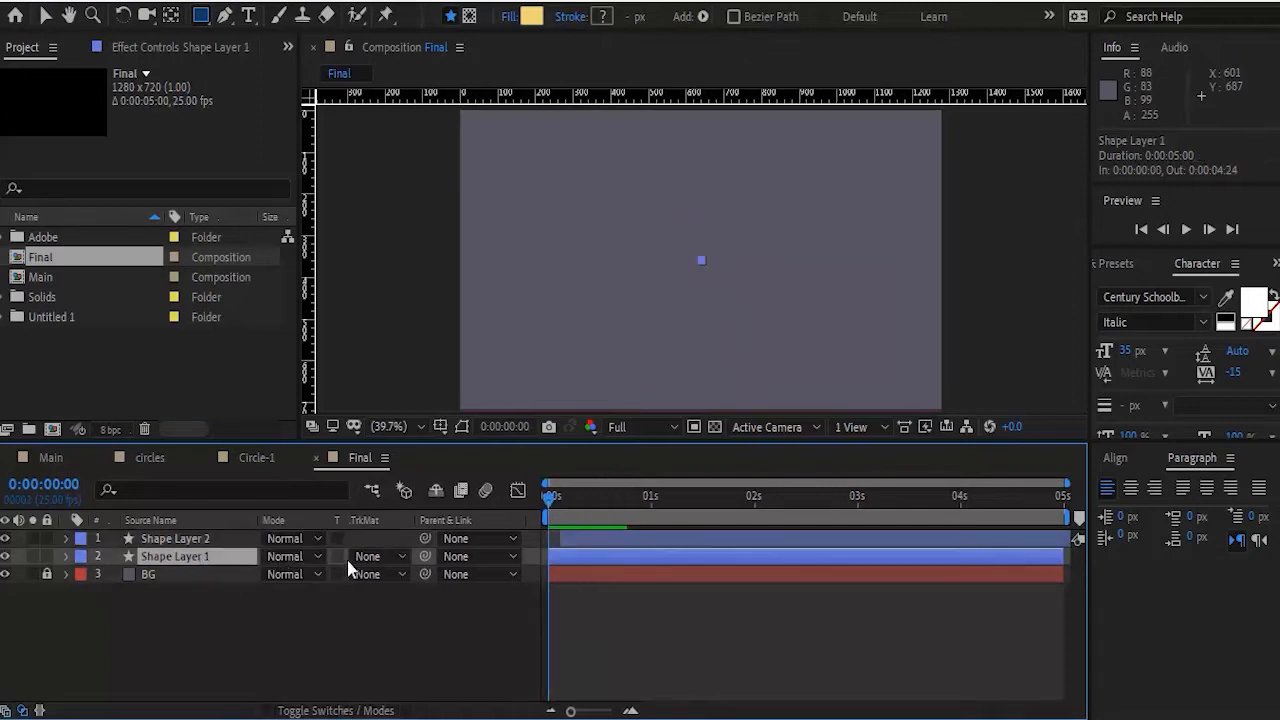
click(365, 556)
click(433, 641)
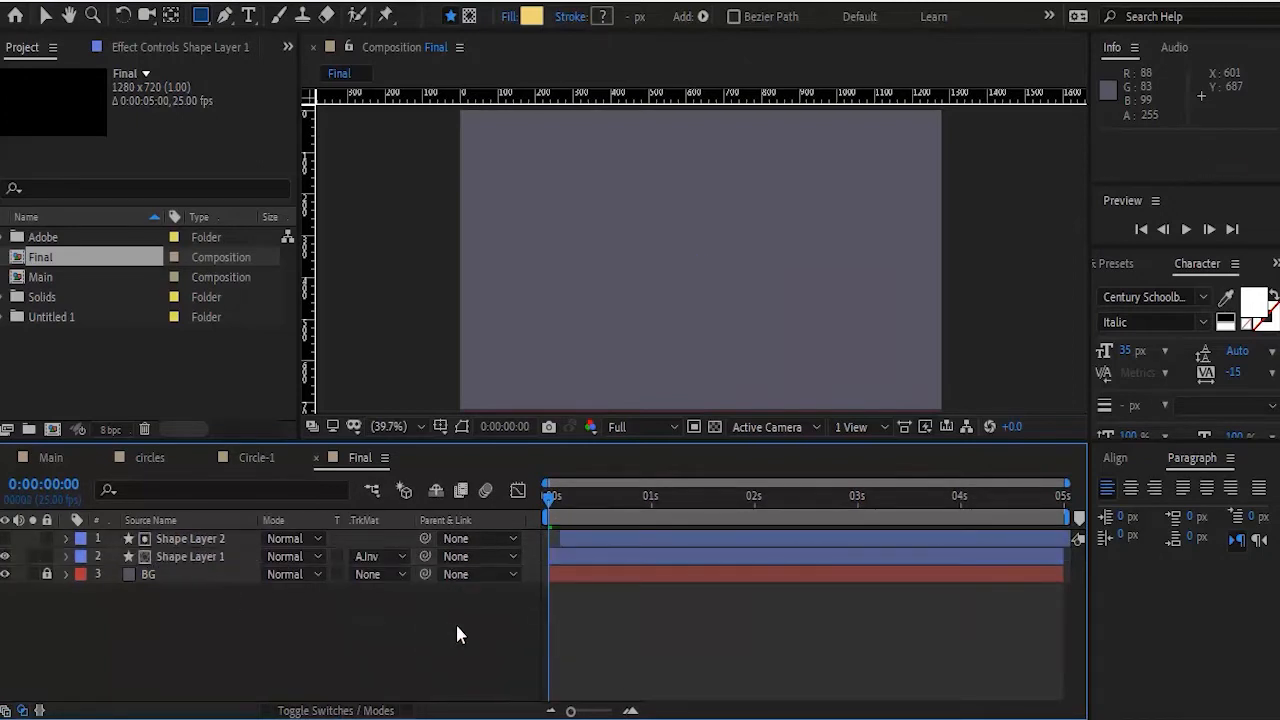
key(space)
key(space)
Adjust Shape Layer 2's Scale at its 0:00:01:03 keyframe to remove the thin leftover edge around the circle
click(389, 426)
click(429, 287)
key(h)
drag(429, 286, 581, 263)
drag(420, 149, 585, 185)
click(387, 428)
click(424, 267)
key(v)
click(200, 540)
key(s)
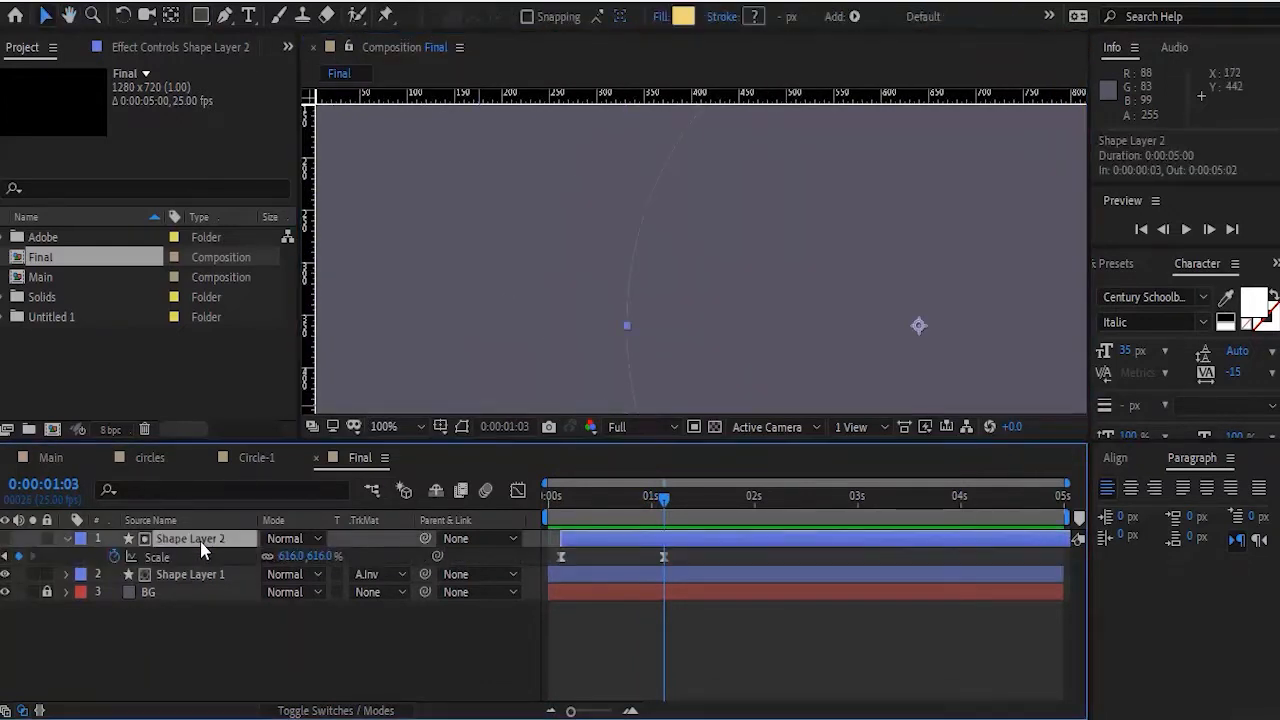
click(290, 556)
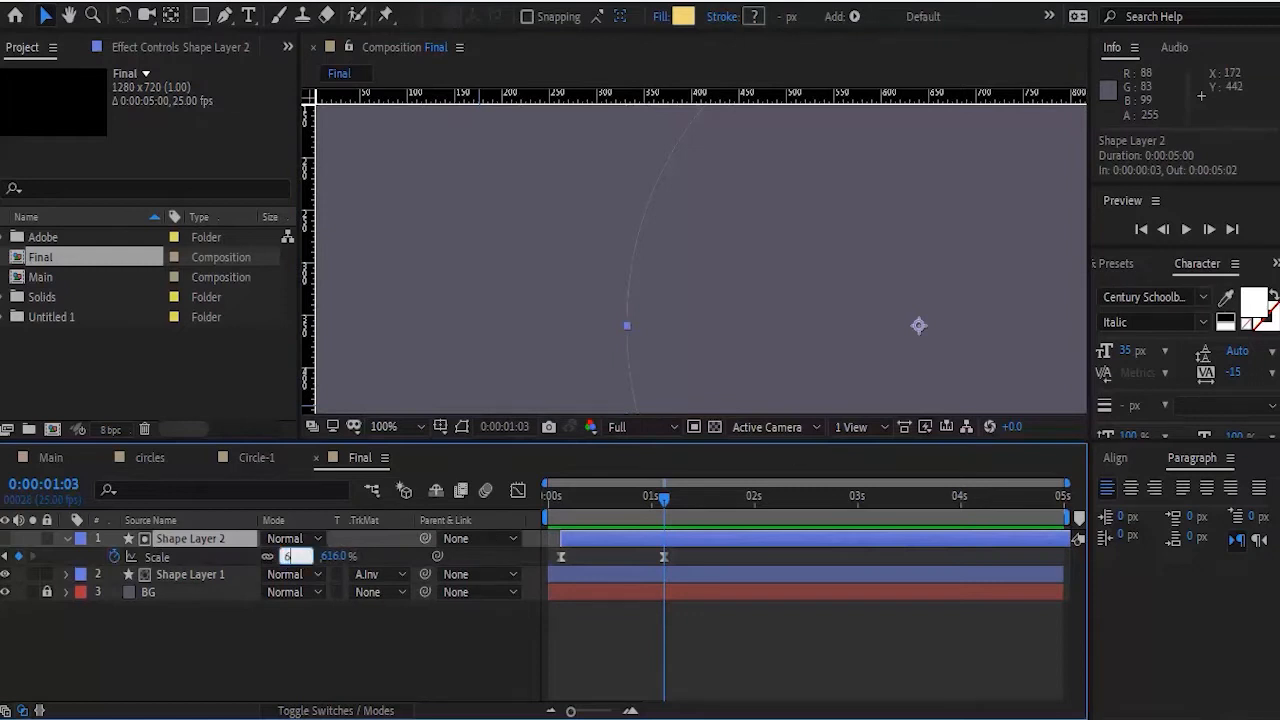
key(Return)
drag(634, 499, 540, 503)
click(383, 426)
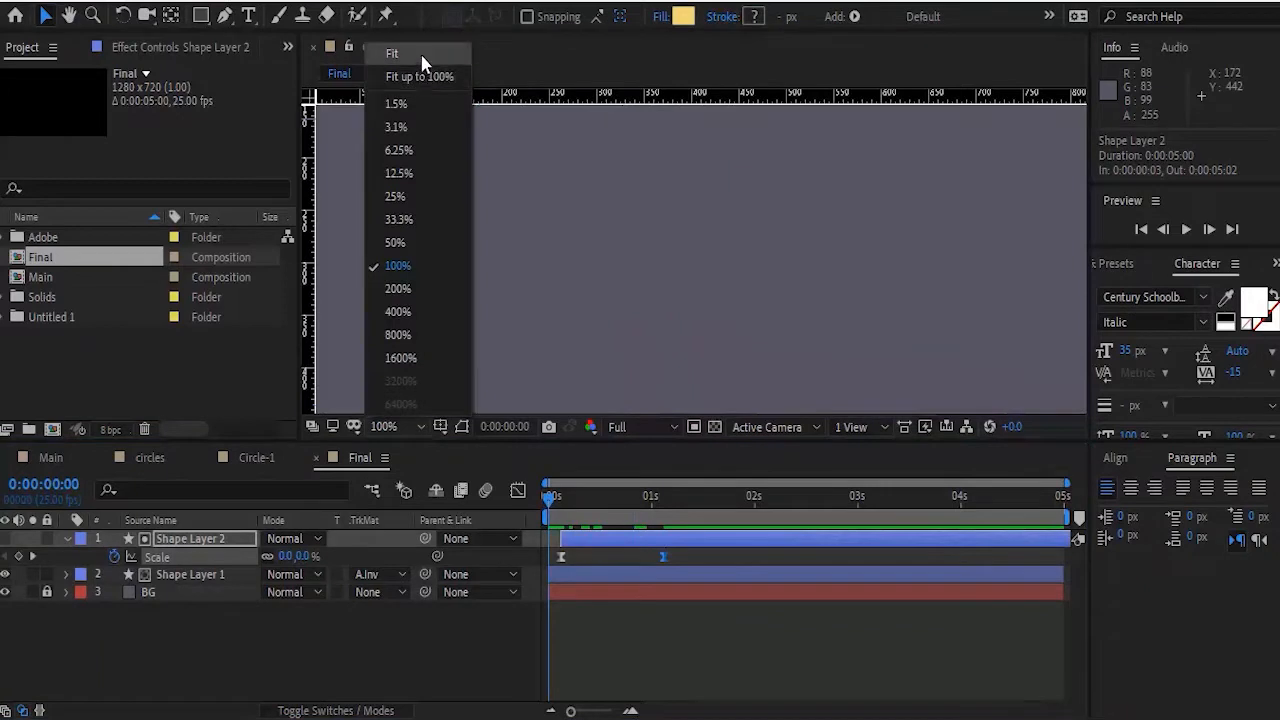
click(429, 52)
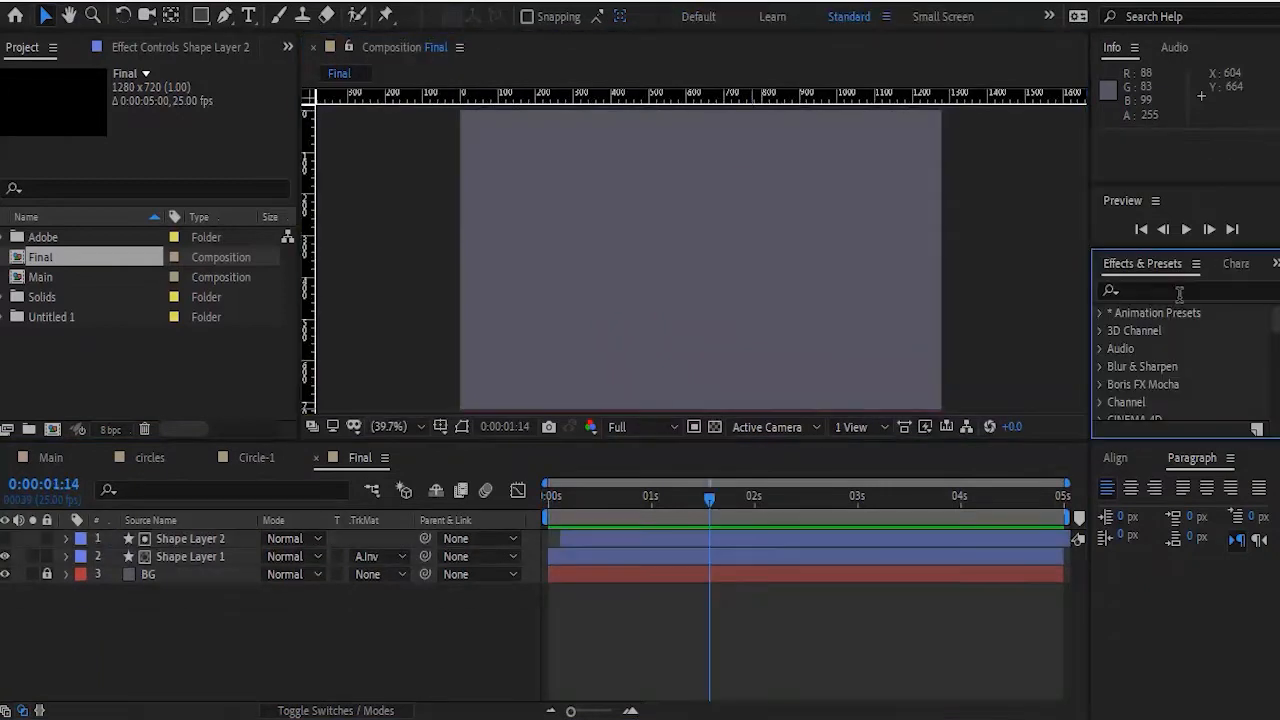
Search the effects for "wipe" and apply Radial Wipe to Shape Layer 1
click(1180, 291)
text(trans)
key(BackSpace)
key(BackSpace)
key(BackSpace)
key(BackSpace)
key(BackSpace)
text(wipe)
scroll(1180, 370, down, 3)
drag(1170, 410, 224, 556)
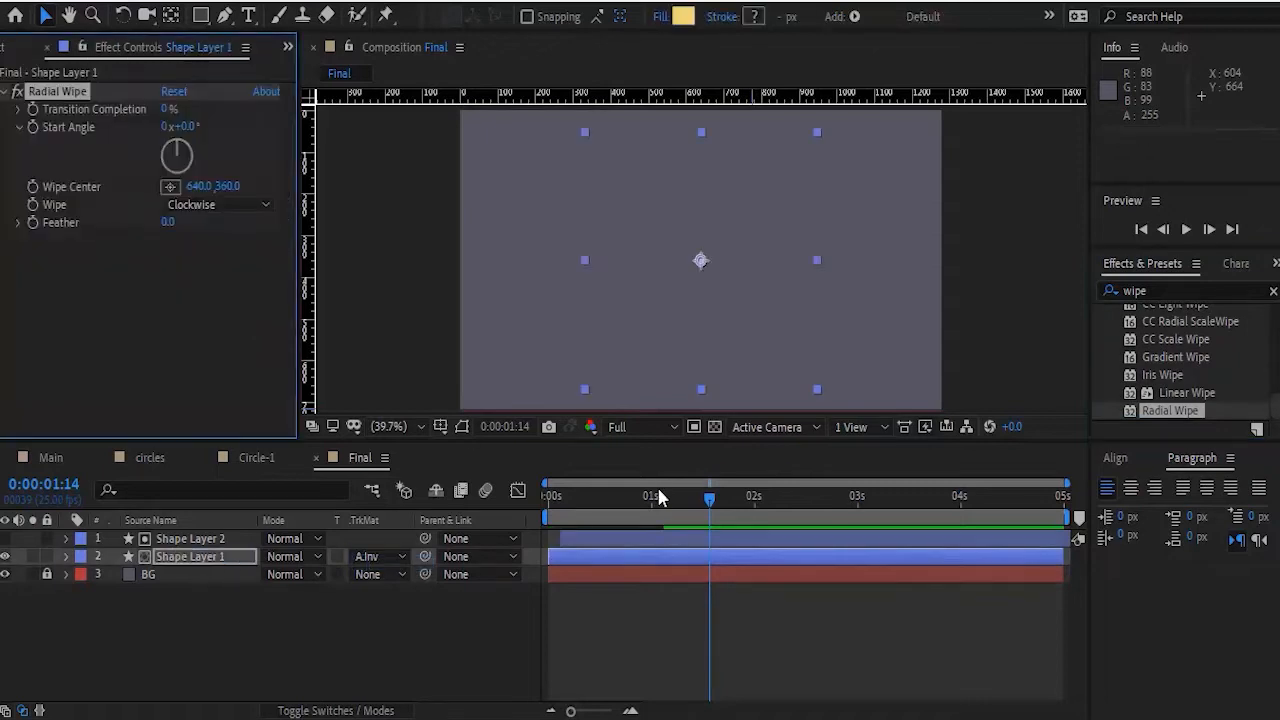
Keyframe Shape Layer 1's Radial Wipe Transition Completion at 100% at 0:00:00:00
drag(658, 497, 594, 497)
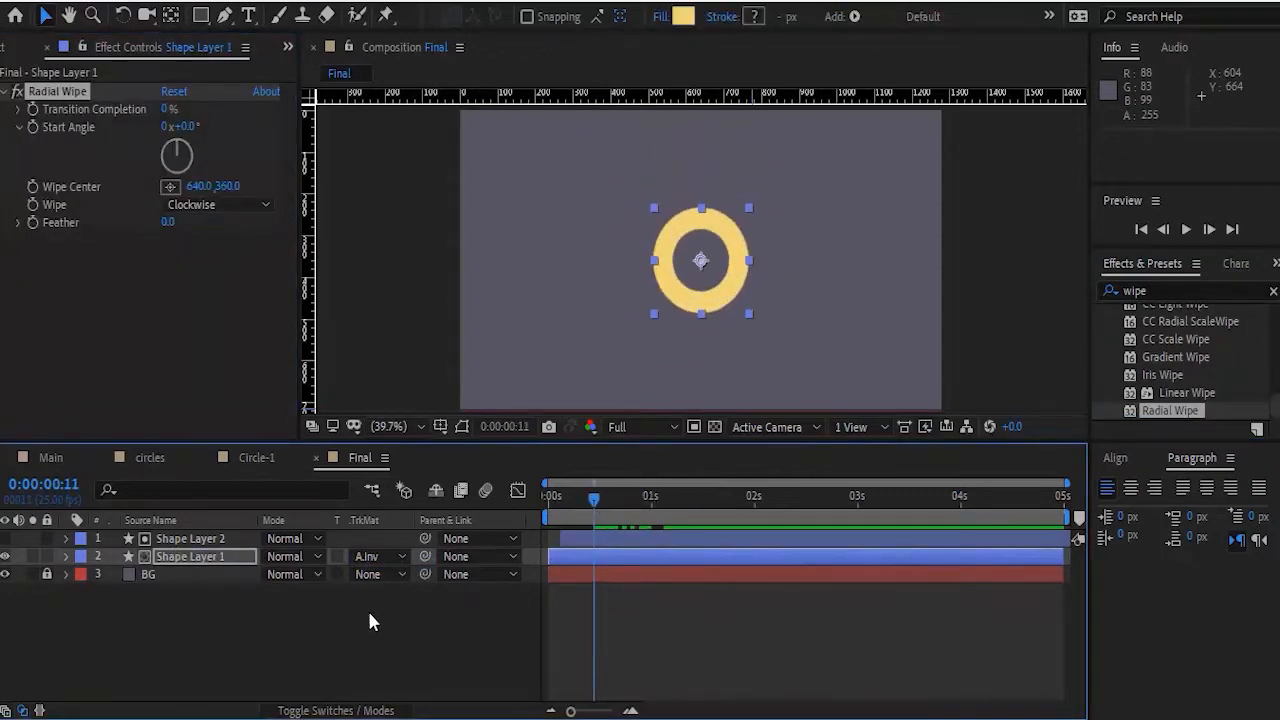
key(Home)
click(33, 110)
click(166, 109)
key(Return)
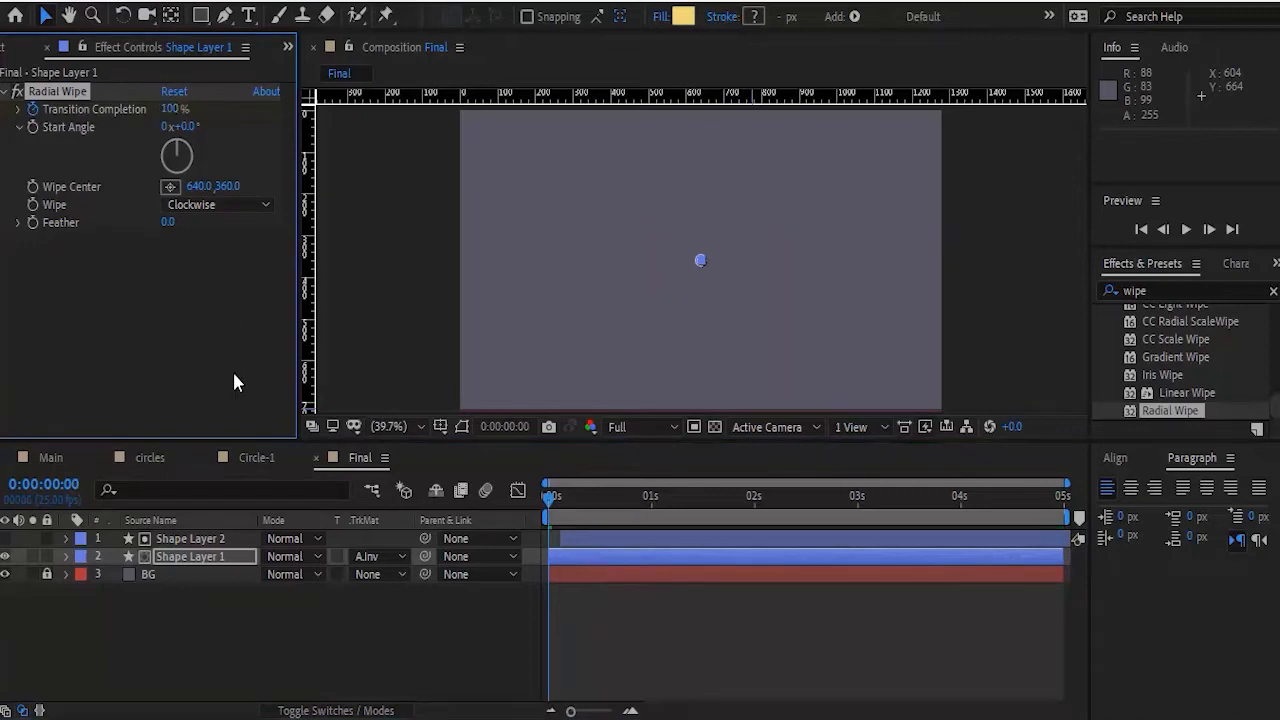
Keyframe Transition Completion at 0% at 0:00:01:00 and scrub back to check the wipe
click(198, 567)
key(u)
click(32, 609)
click(170, 109)
key(Return)
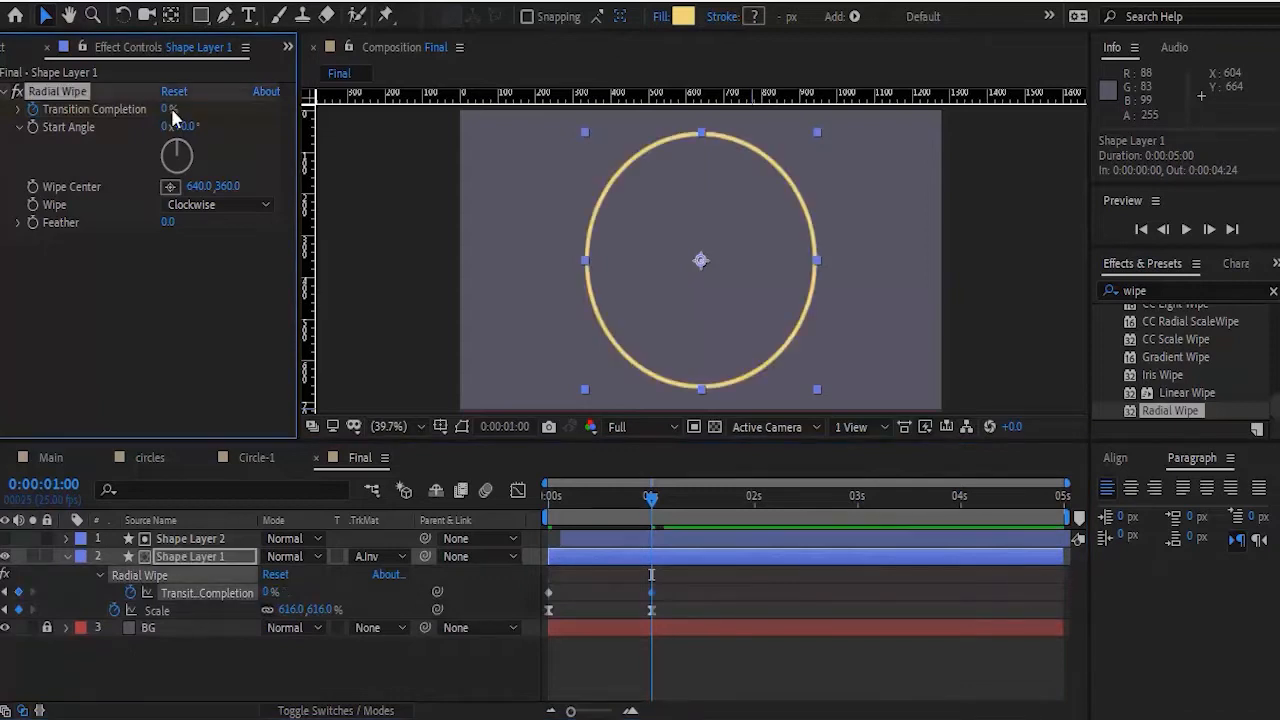
click(443, 671)
mouse_move(651, 497)
mouse_down()
mouse_move(573, 505)
mouse_move(660, 508)
mouse_move(630, 505)
mouse_up()
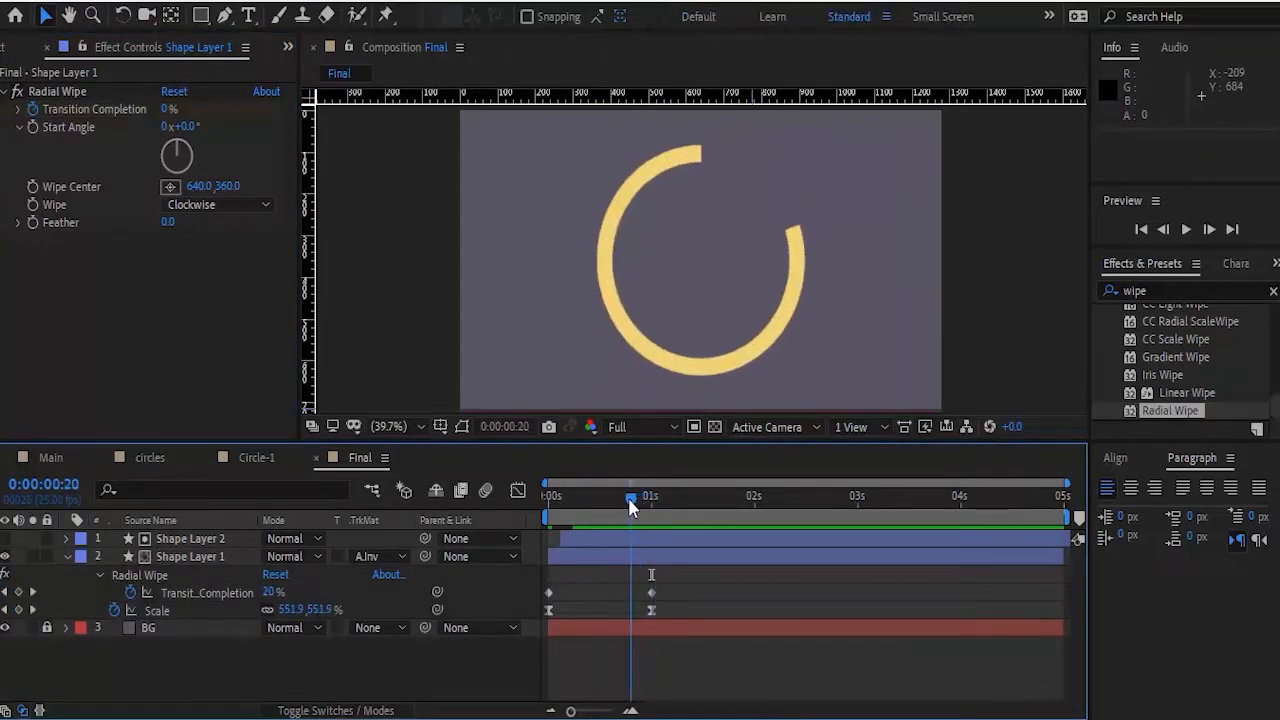
Keyframe the Radial Wipe's Start Angle at 153° at 0:00:00:00
click(5, 609)
click(57, 91)
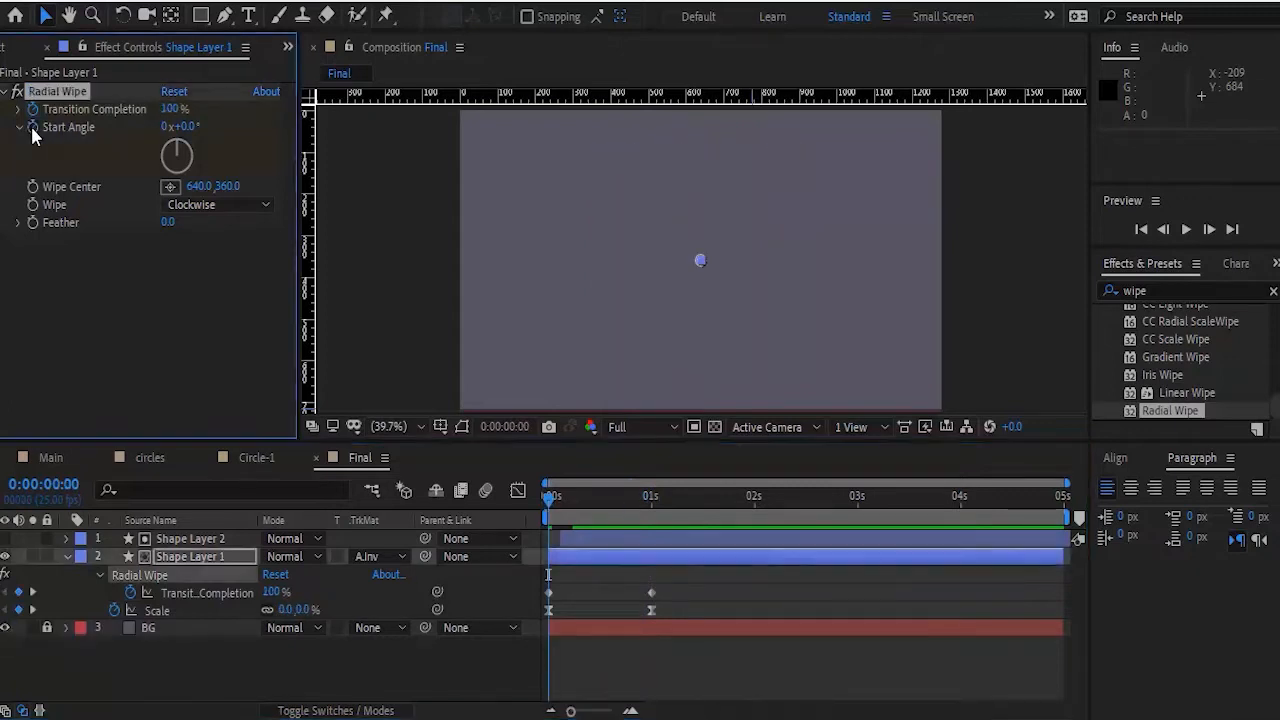
click(185, 127)
text(153)
key(Return)
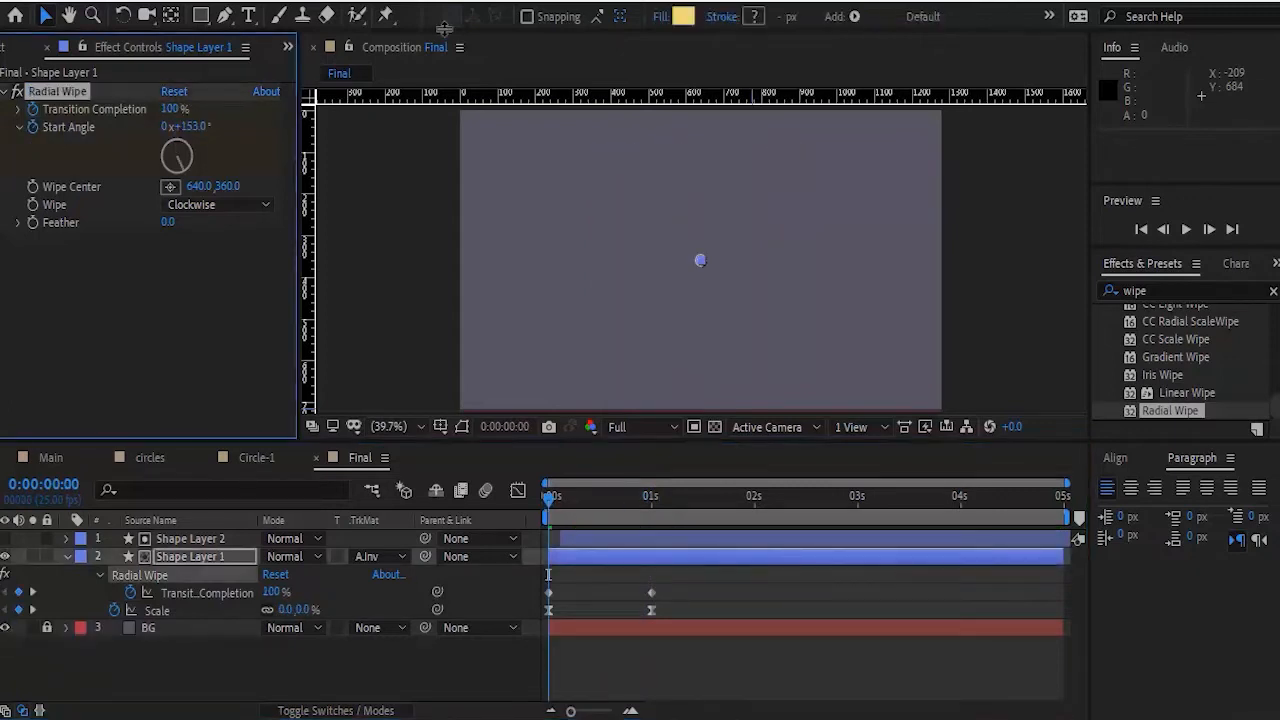
Keyframe the Radial Wipe's Start Angle at 0° at 0:00:01:00
click(33, 593)
click(185, 127)
text(0)
key(Return)
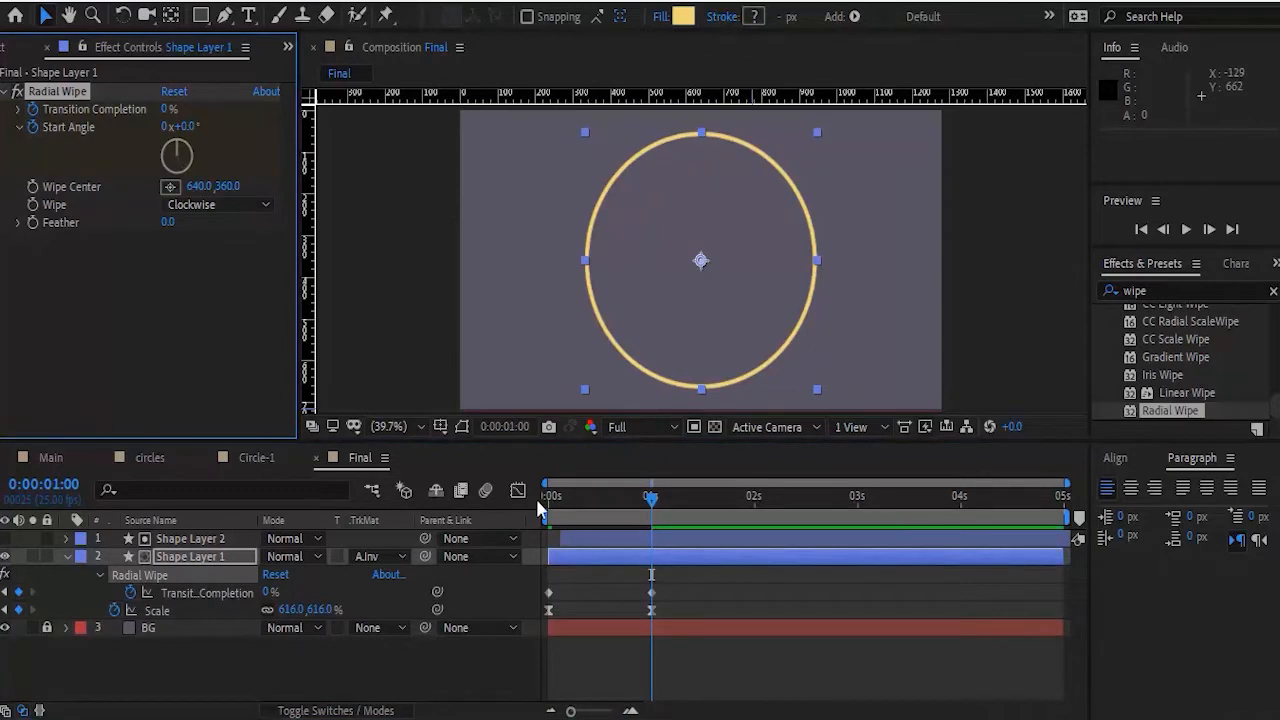
click(728, 697)
Apply Easy Ease to Shape Layer 1's Radial Wipe keyframes and preview the ring animation
click(206, 558)
key(u)
key(u)
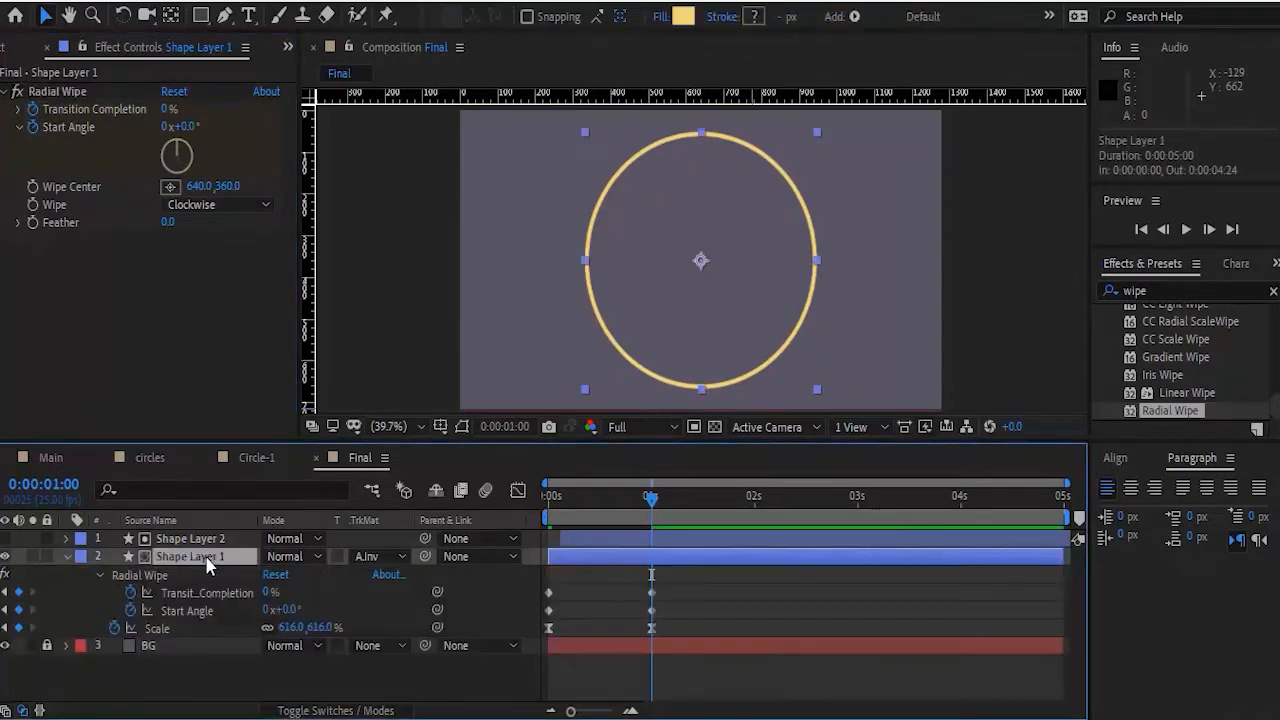
drag(726, 566, 521, 627)
click(507, 684)
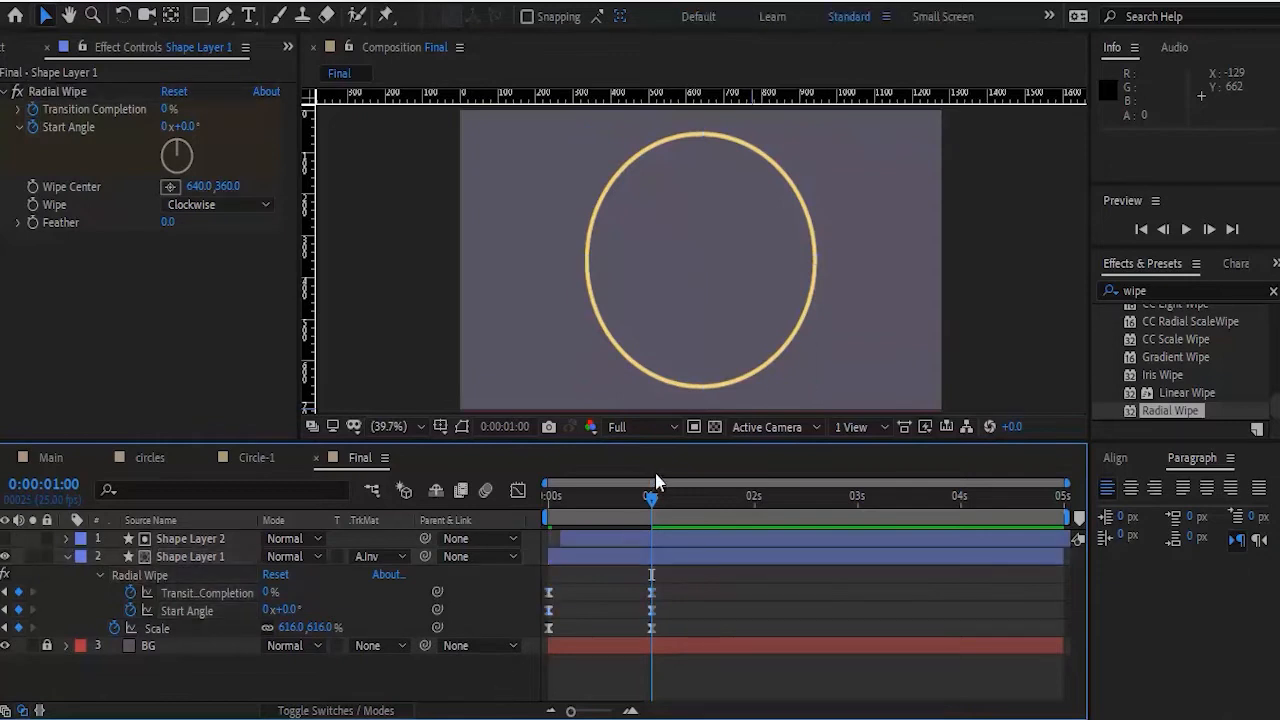
key(space)
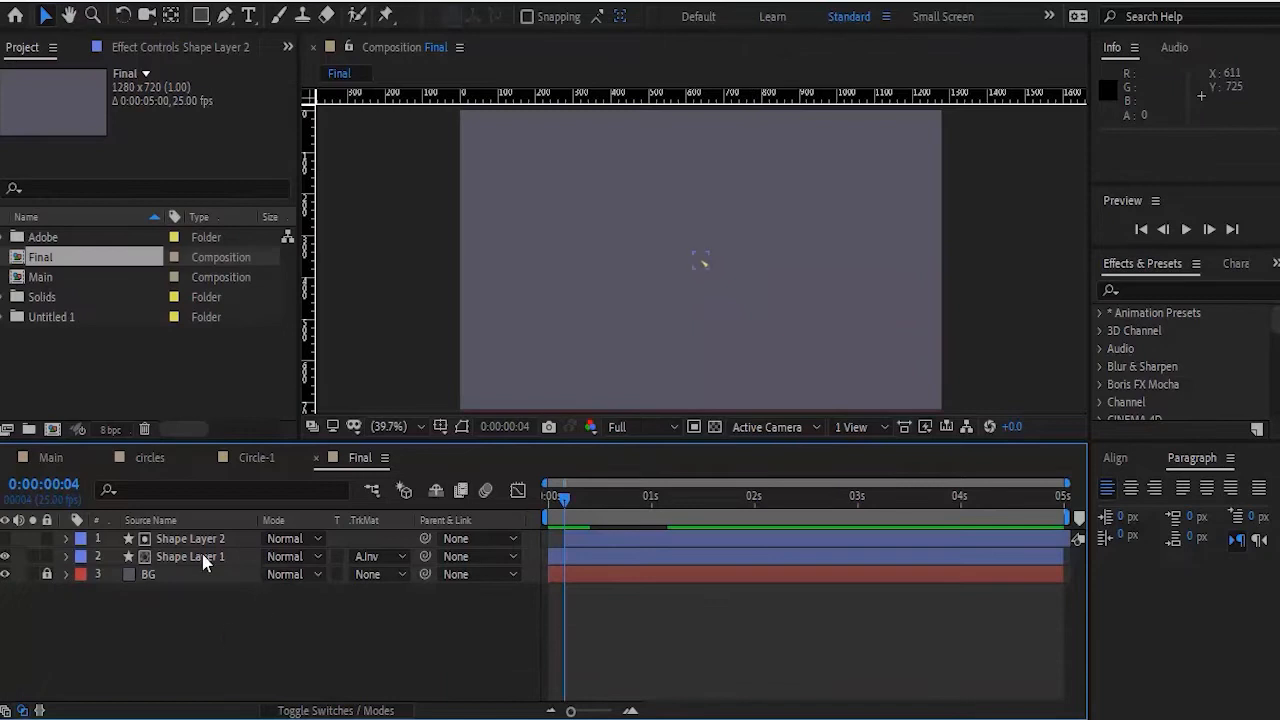
Pre-compose Shape Layer 1 and Shape Layer 2 into a composition named Circle-1
click(203, 566)
shift+click(213, 541)
right_click(213, 541)
click(283, 632)
text(Circle-1)
key(Return)
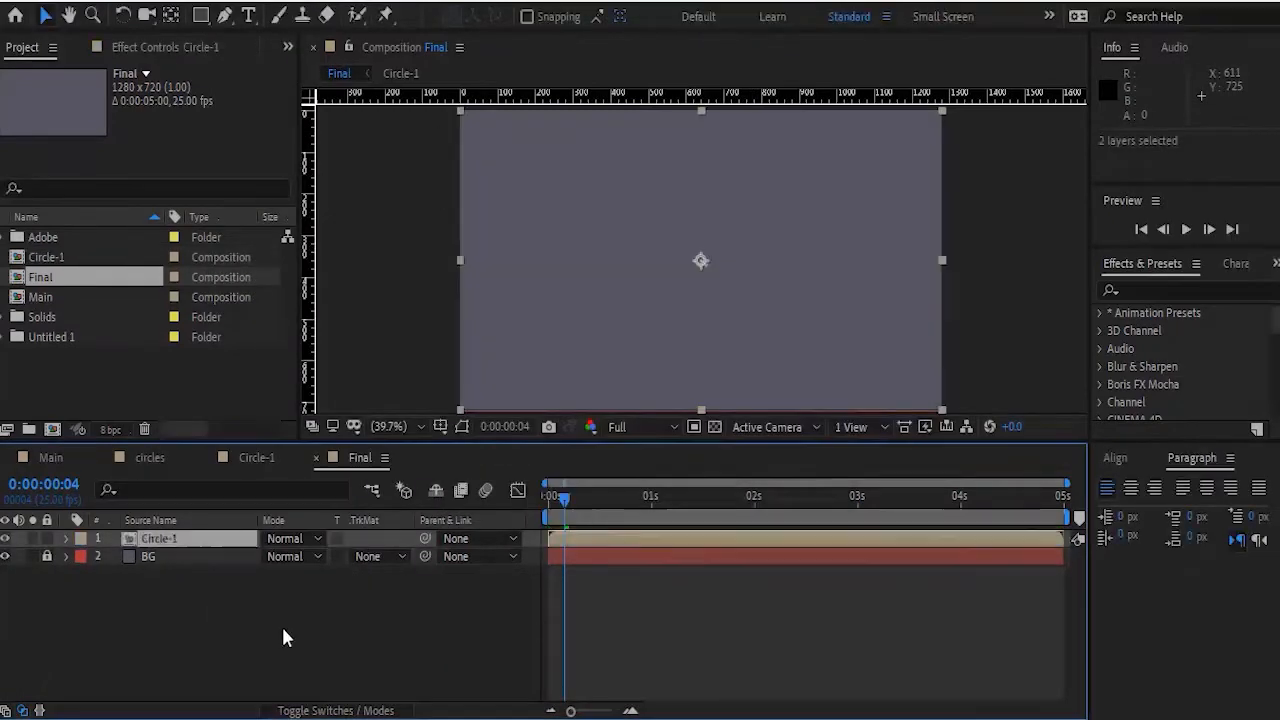
Duplicate the Circle-1 layer, shift the copy about five frames later and preview the two rings
key(ctrl+d)
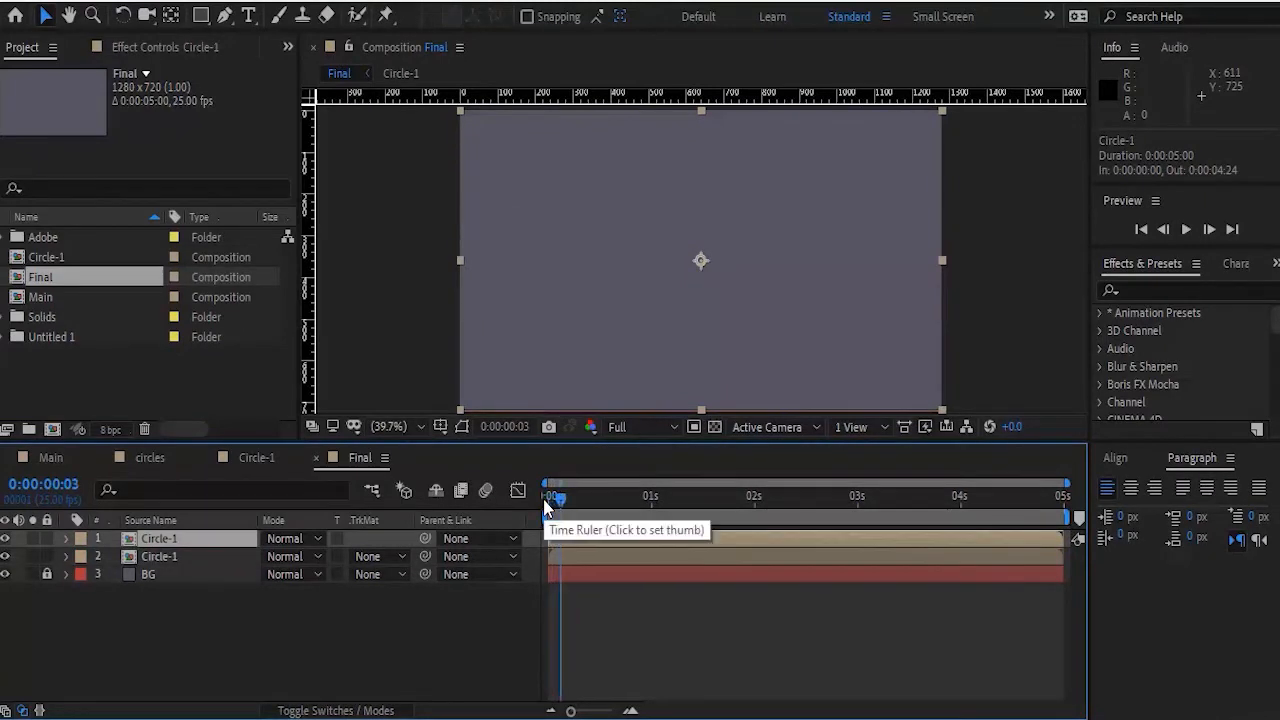
drag(583, 546, 593, 539)
click(492, 638)
key(Page_Down)
key(Page_Down)
key(Page_Down)
click(471, 674)
key(space)
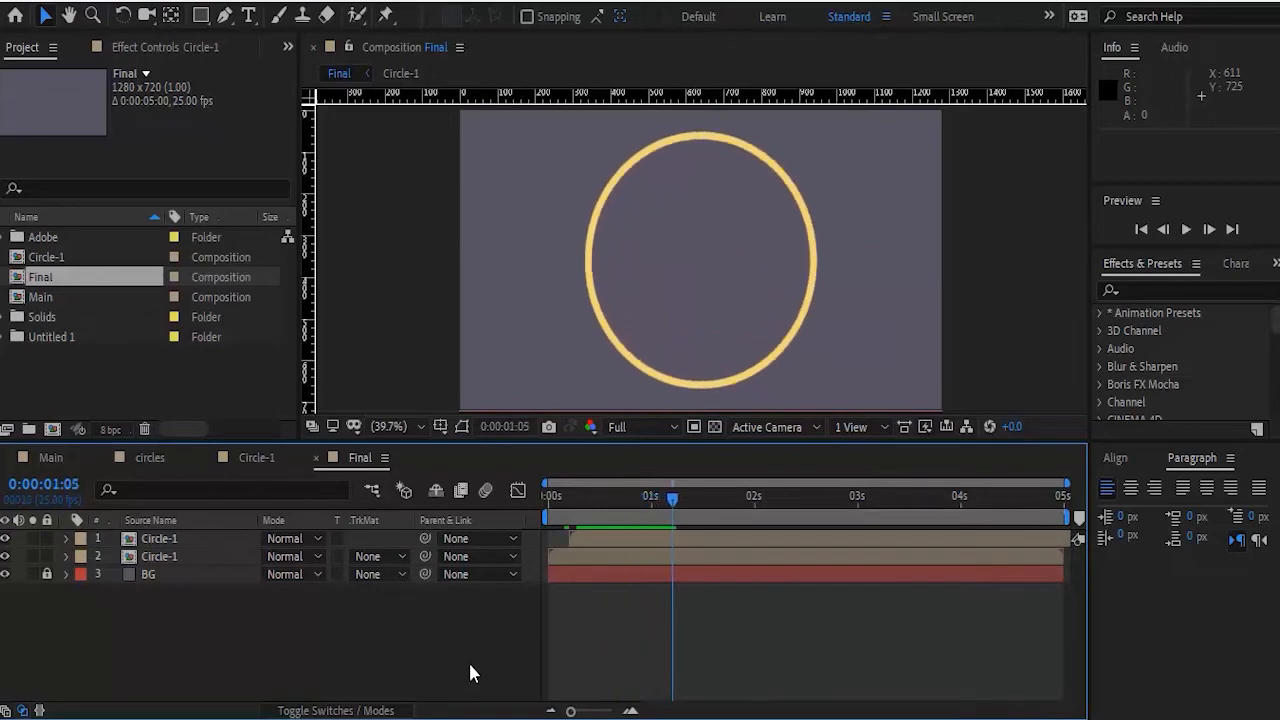
Scrub through the ring animation and compare it with the Main composition
click(551, 499)
drag(551, 502, 647, 516)
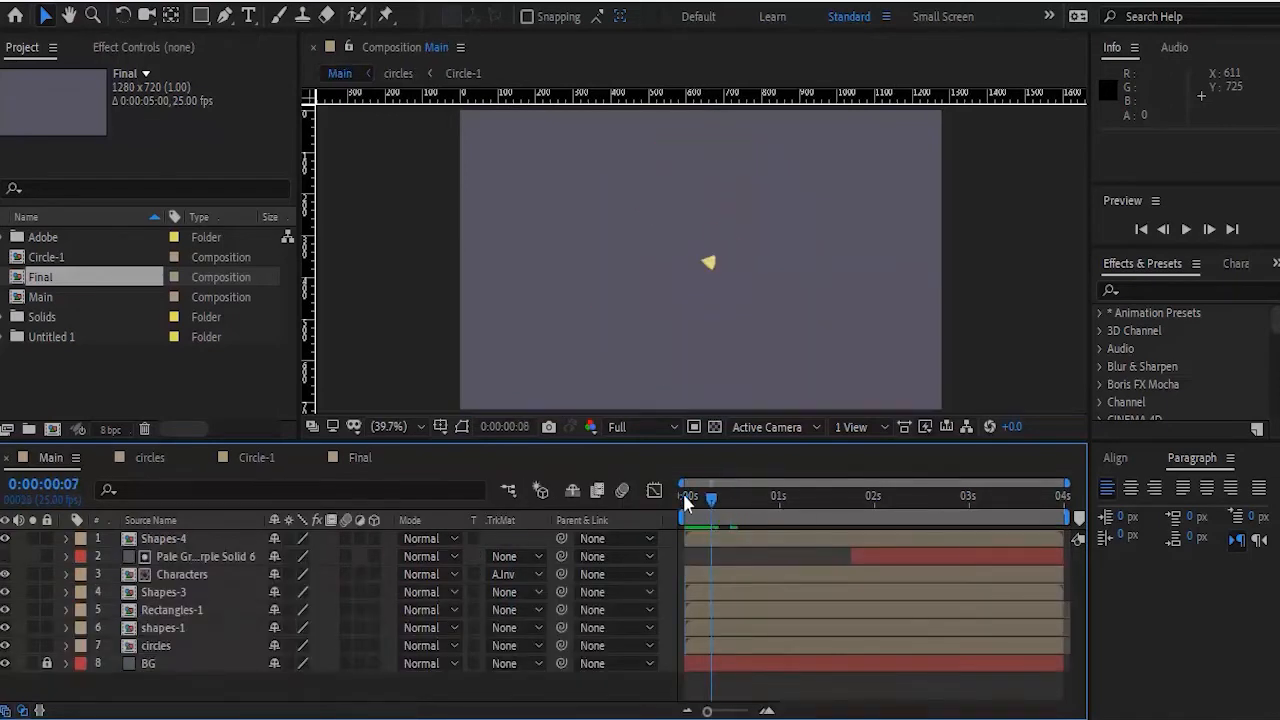
click(400, 427)
click(436, 51)
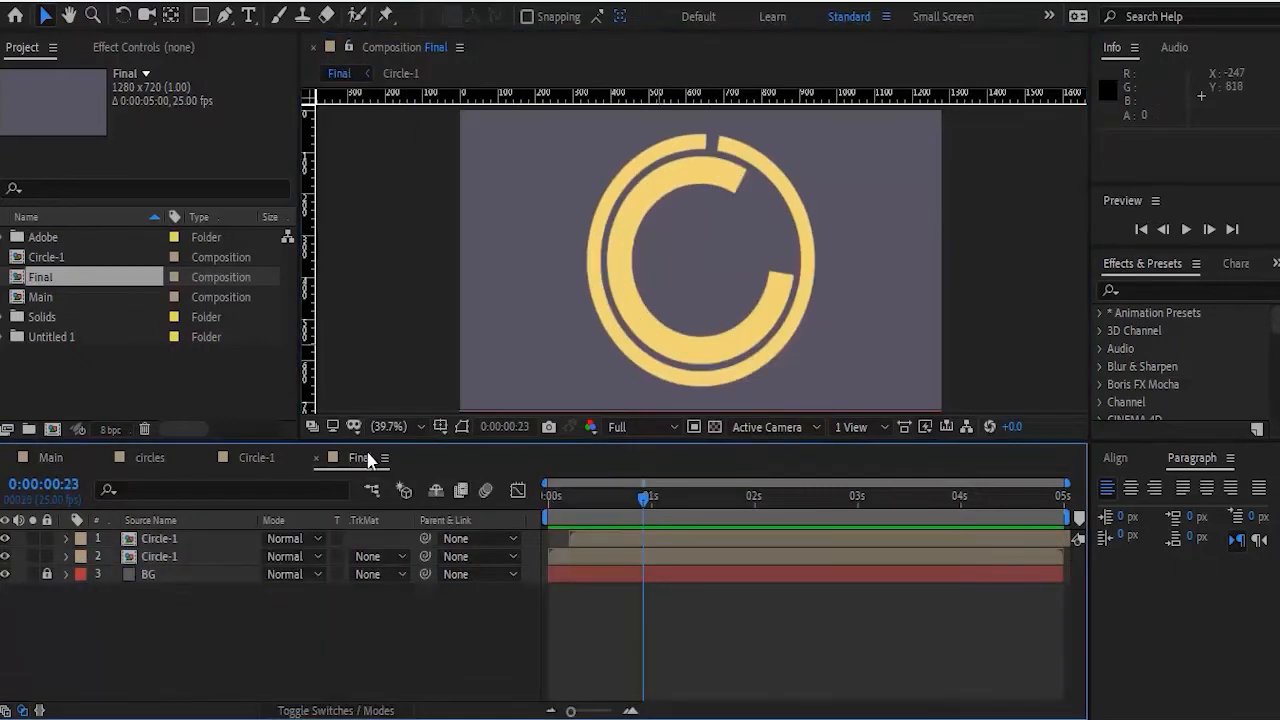
Go to 0:00:00:13 and create a shape layer containing an ellipse path and a fill
drag(623, 505, 603, 505)
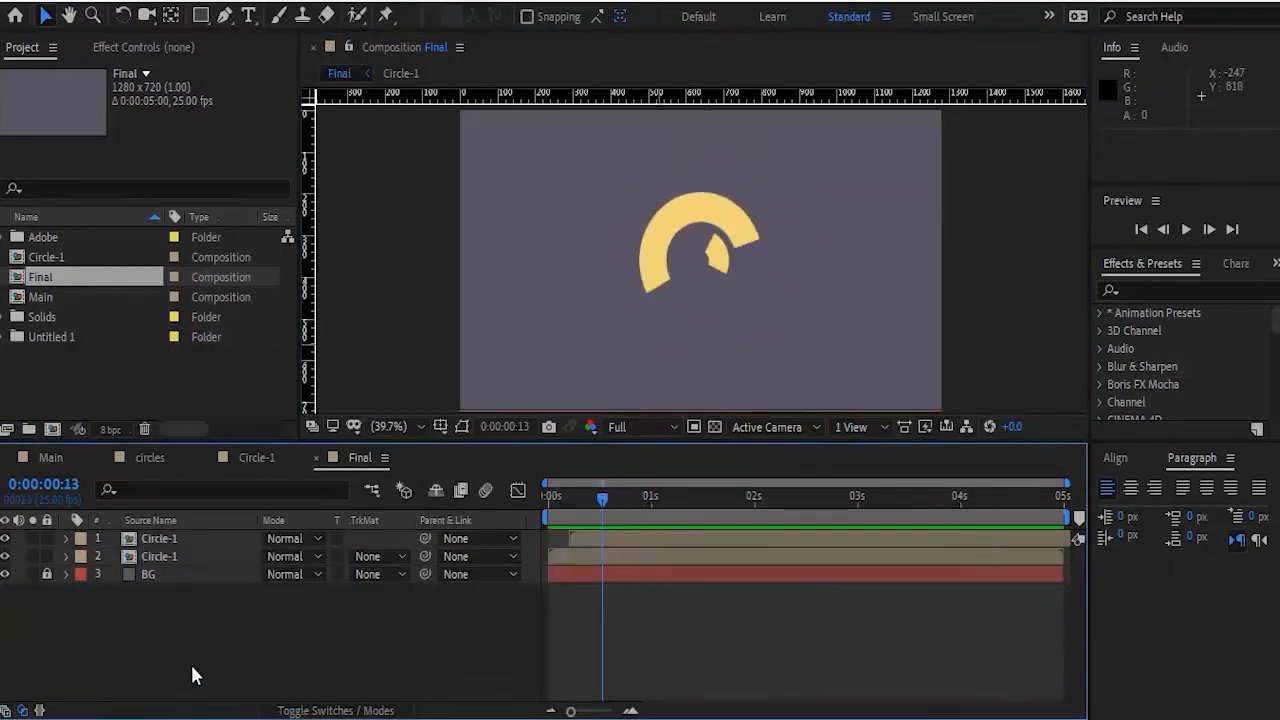
right_click(196, 674)
mouse_move(358, 436)
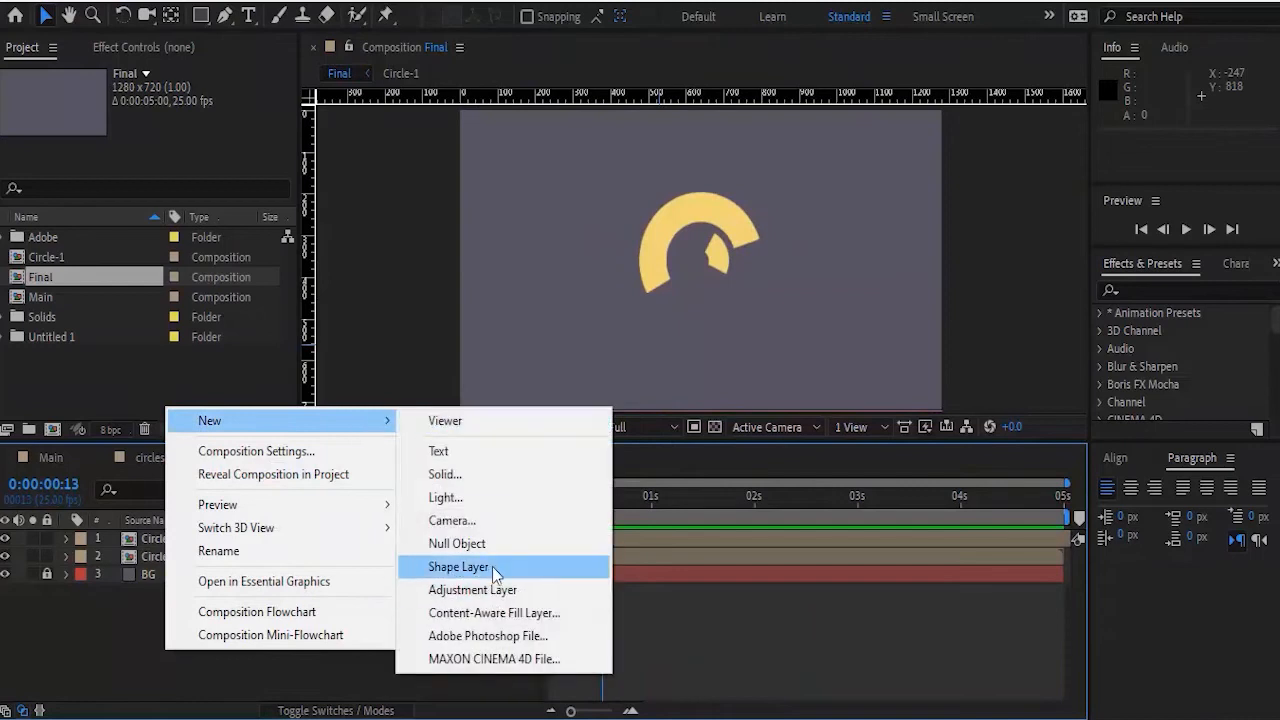
click(492, 566)
click(66, 538)
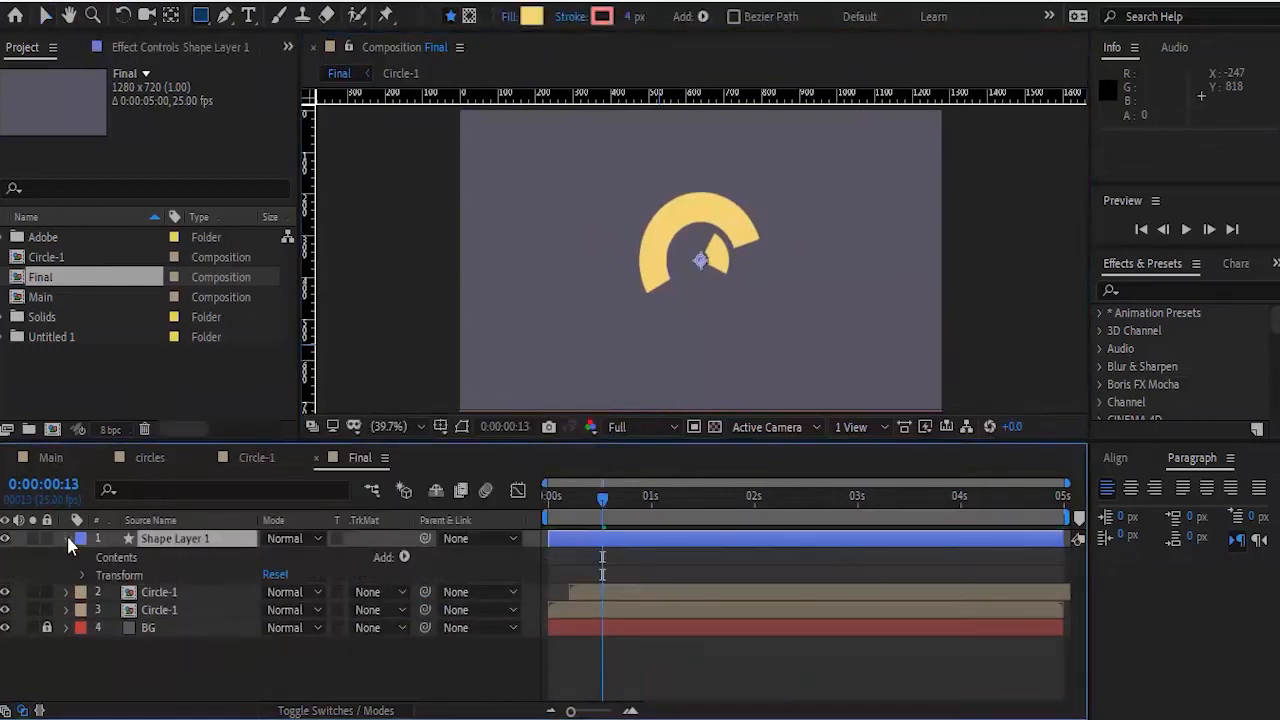
click(404, 557)
click(515, 155)
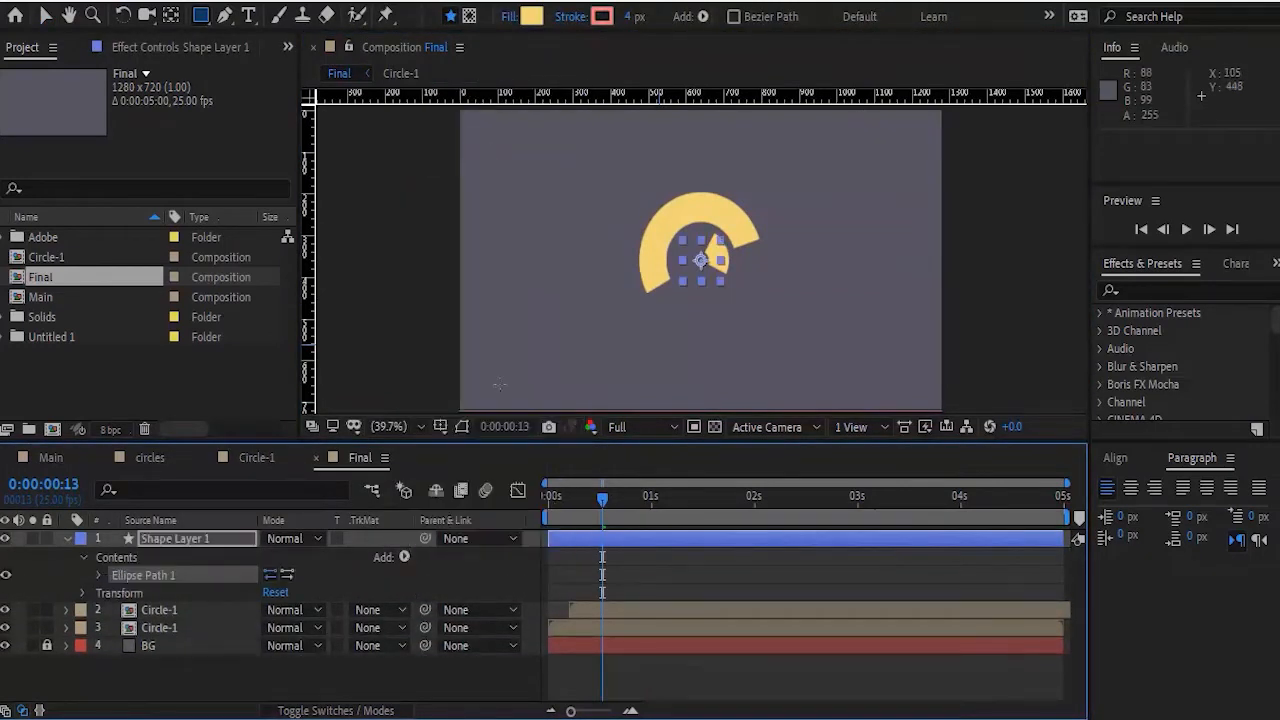
click(404, 557)
click(460, 228)
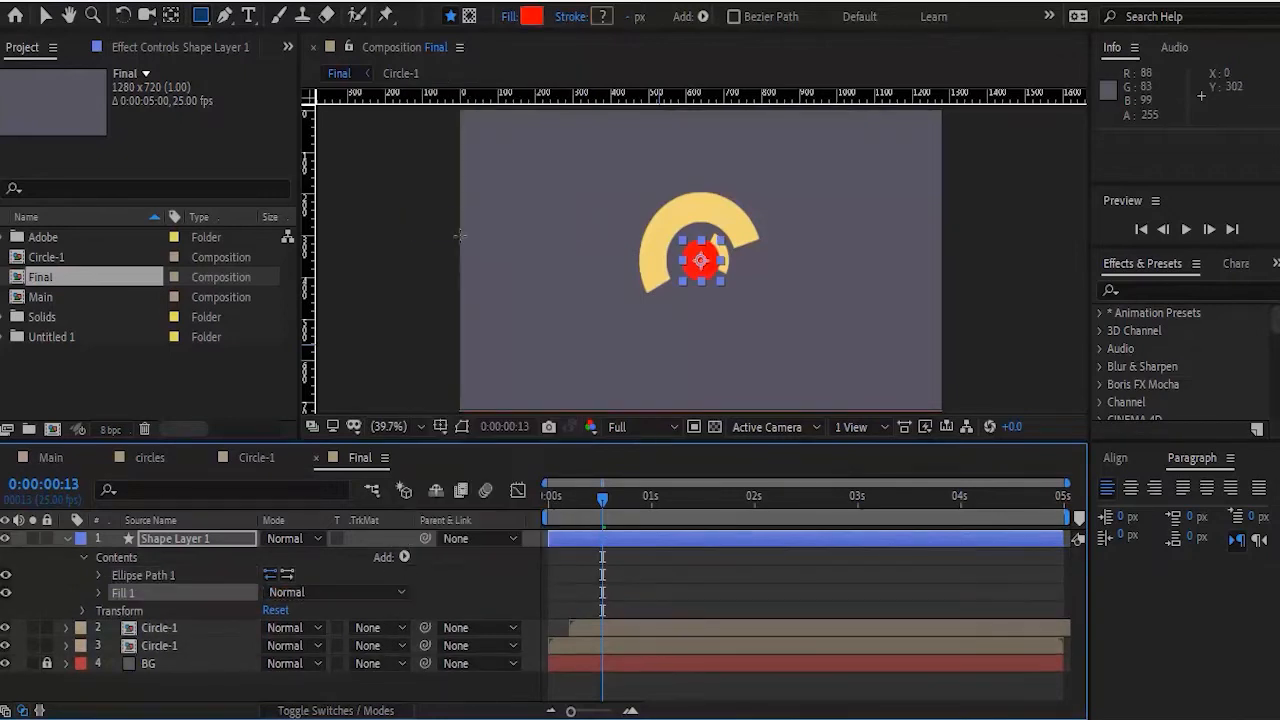
Change the new ellipse's fill colour to hue 4°, saturation 44% and brightness 84%
click(532, 18)
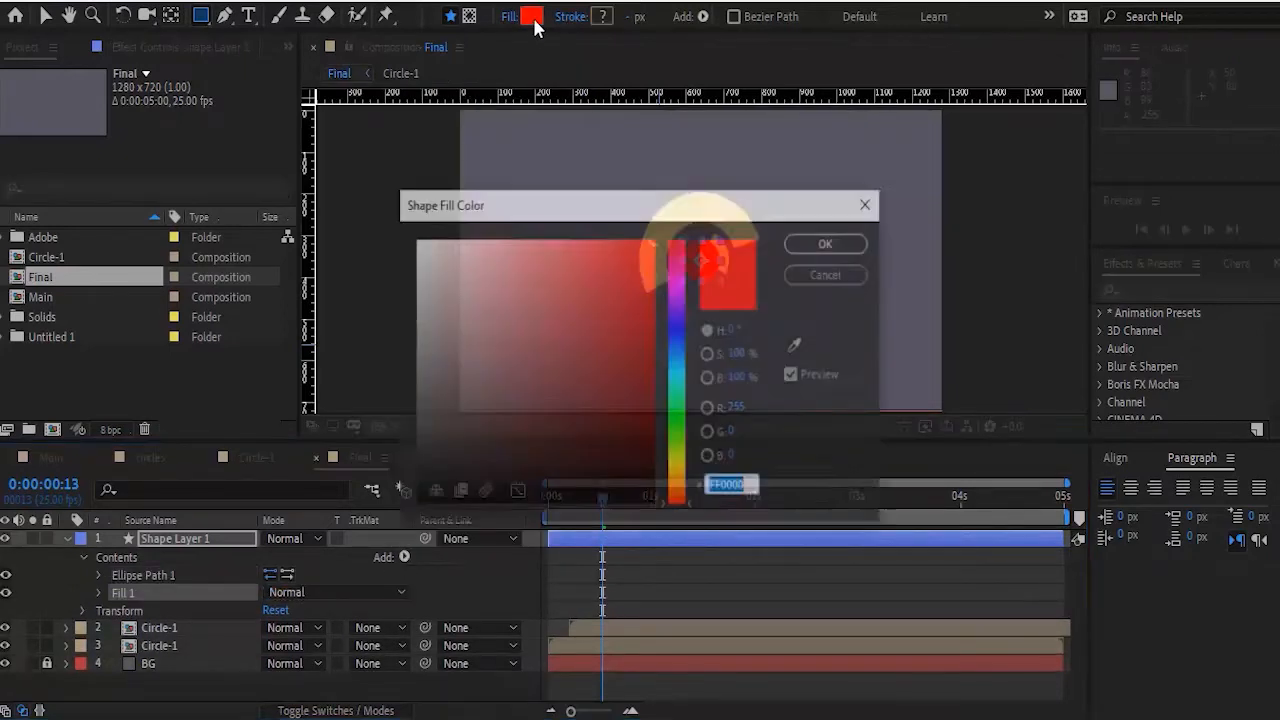
click(733, 328)
text(4)
key(Tab)
text(44)
key(Tab)
text(84)
key(Return)
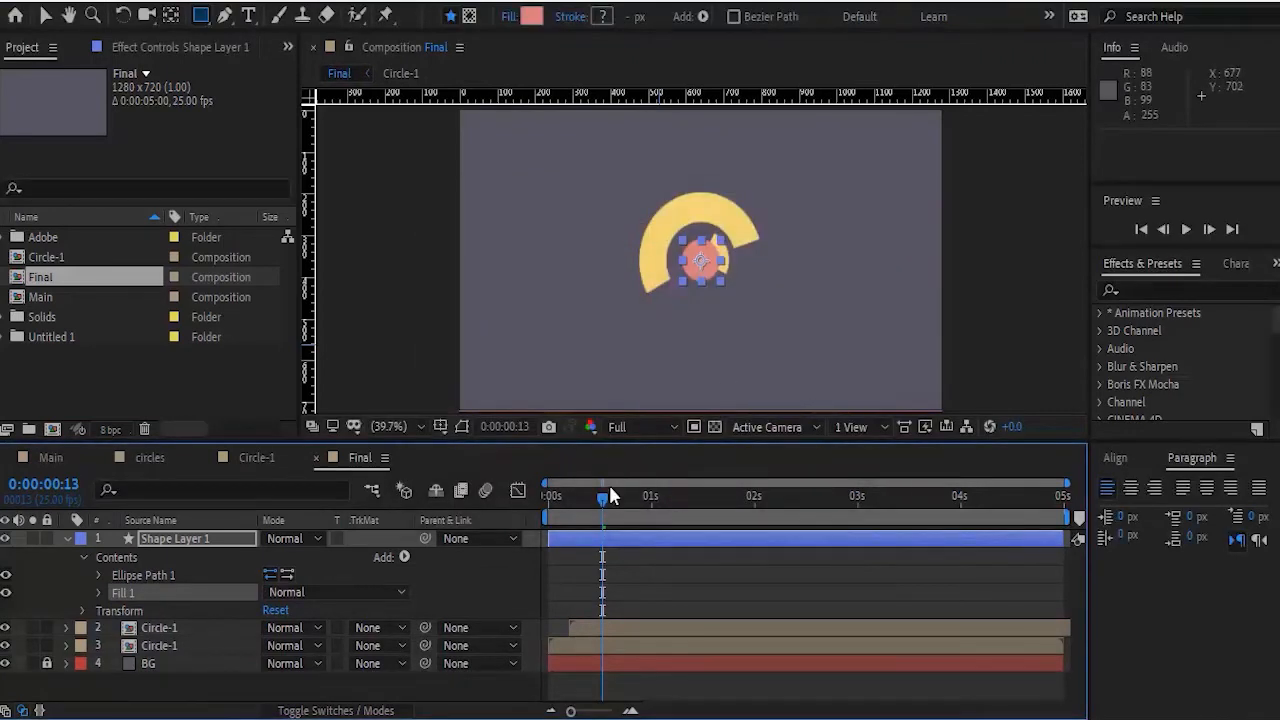
Move Shape Layer 1 to start at 0:00:00:13 and keyframe its Scale at 0% there
drag(621, 540, 599, 503)
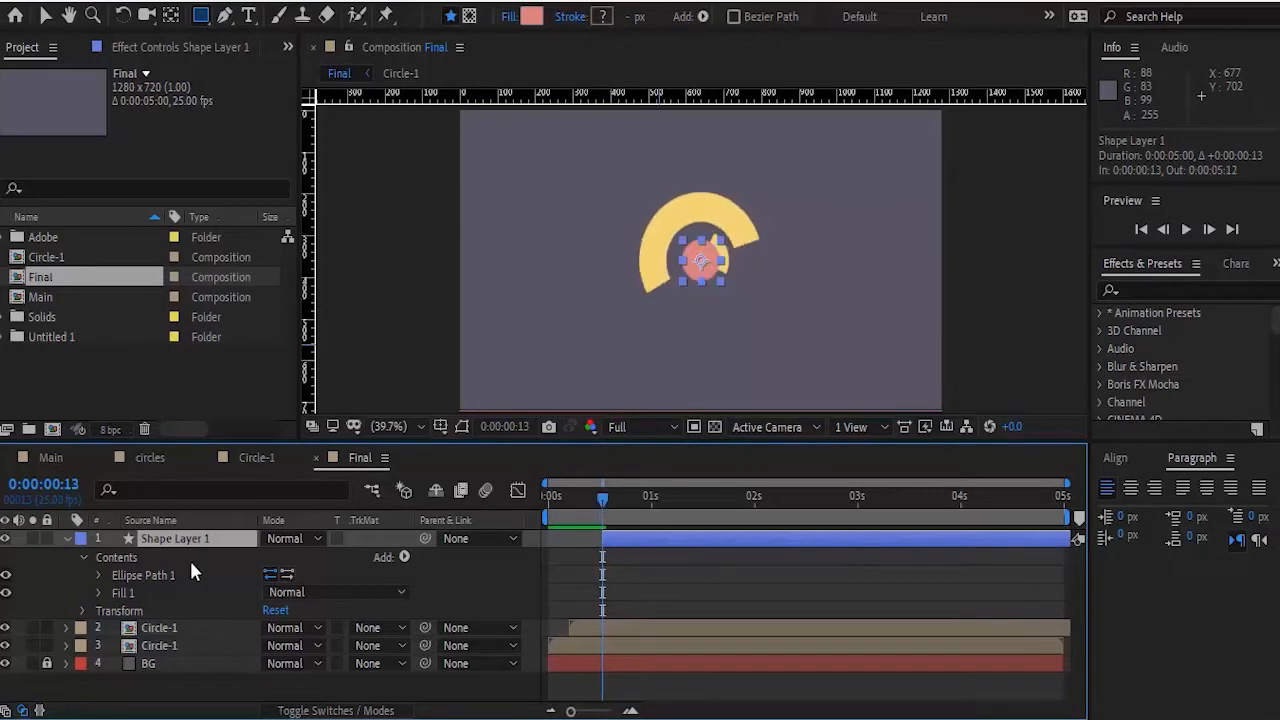
key(s)
click(114, 557)
click(285, 556)
text(0.0,0.0)
key(Return)
Keyframe Shape Layer 1's Scale at 250% at 0:00:01:06 and apply Easy Ease to both Scale keyframes
key(space)
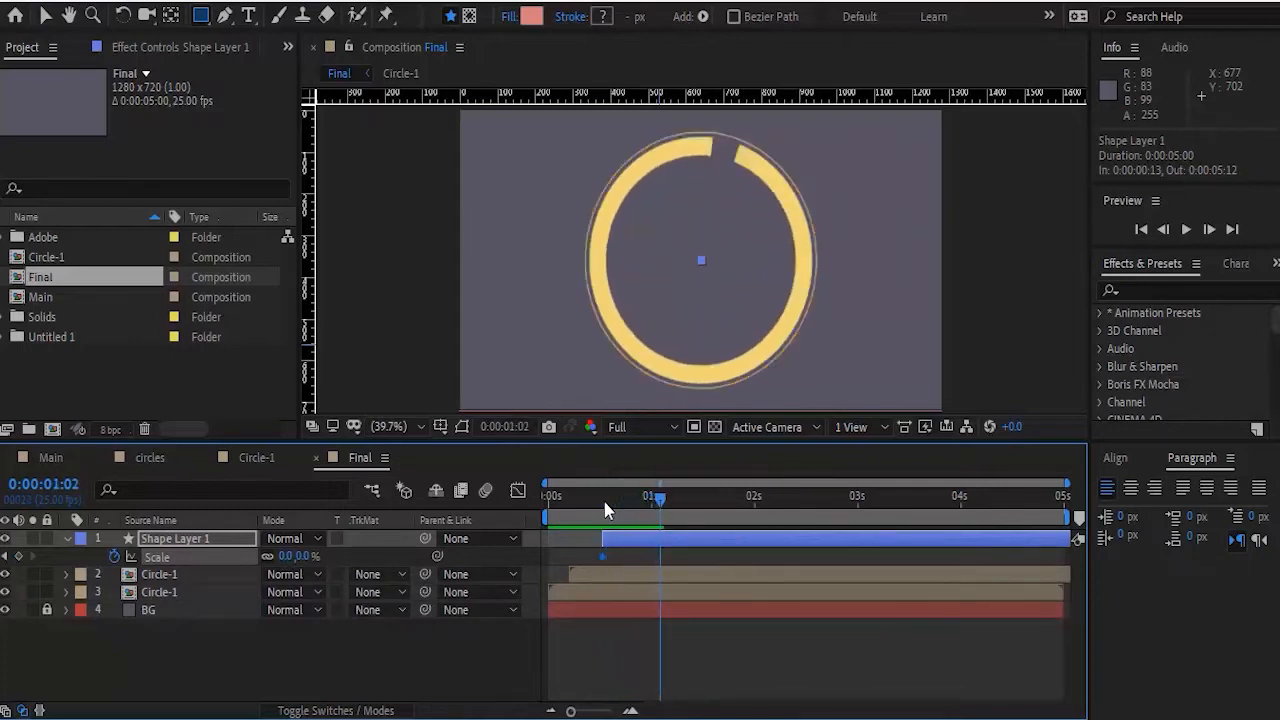
click(288, 556)
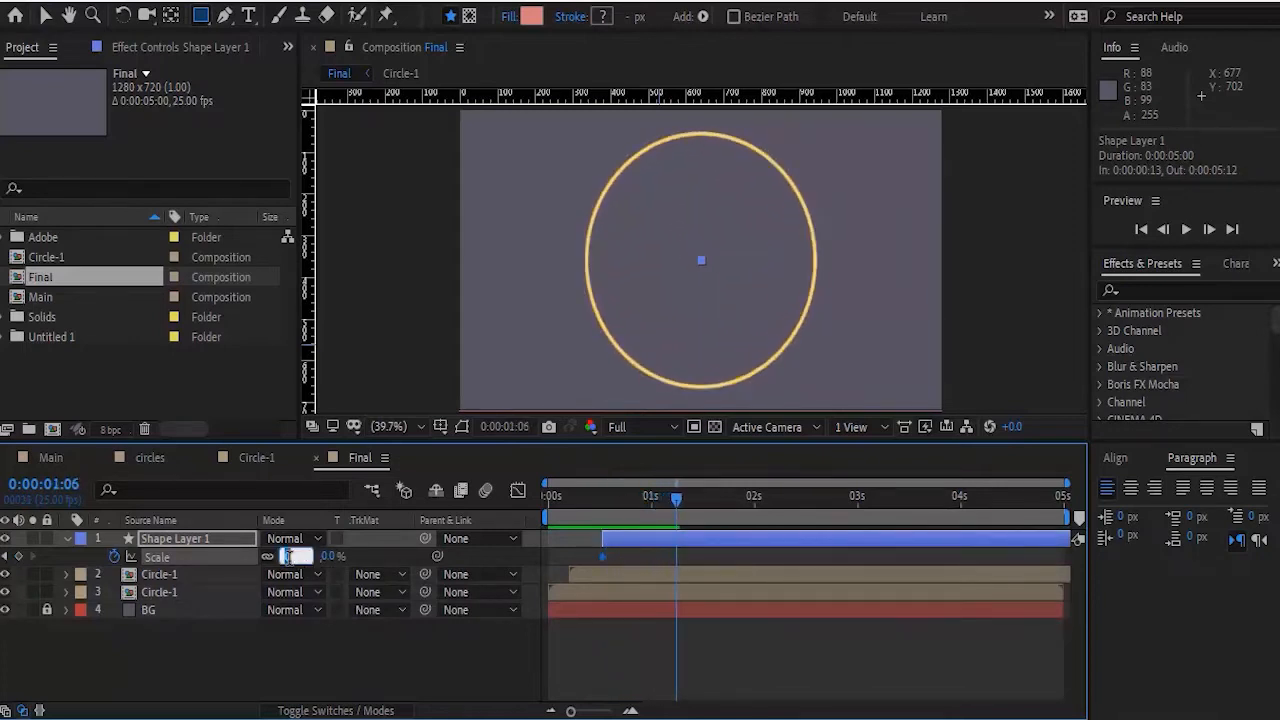
text(250)
key(Return)
drag(588, 658, 704, 530)
key(F9)
click(464, 688)
Preview the pink circle's growth and examine how its start fits between the rings
key(Page_Up)
key(Page_Up)
key(Page_Up)
key(Page_Up)
key(Page_Up)
key(Page_Up)
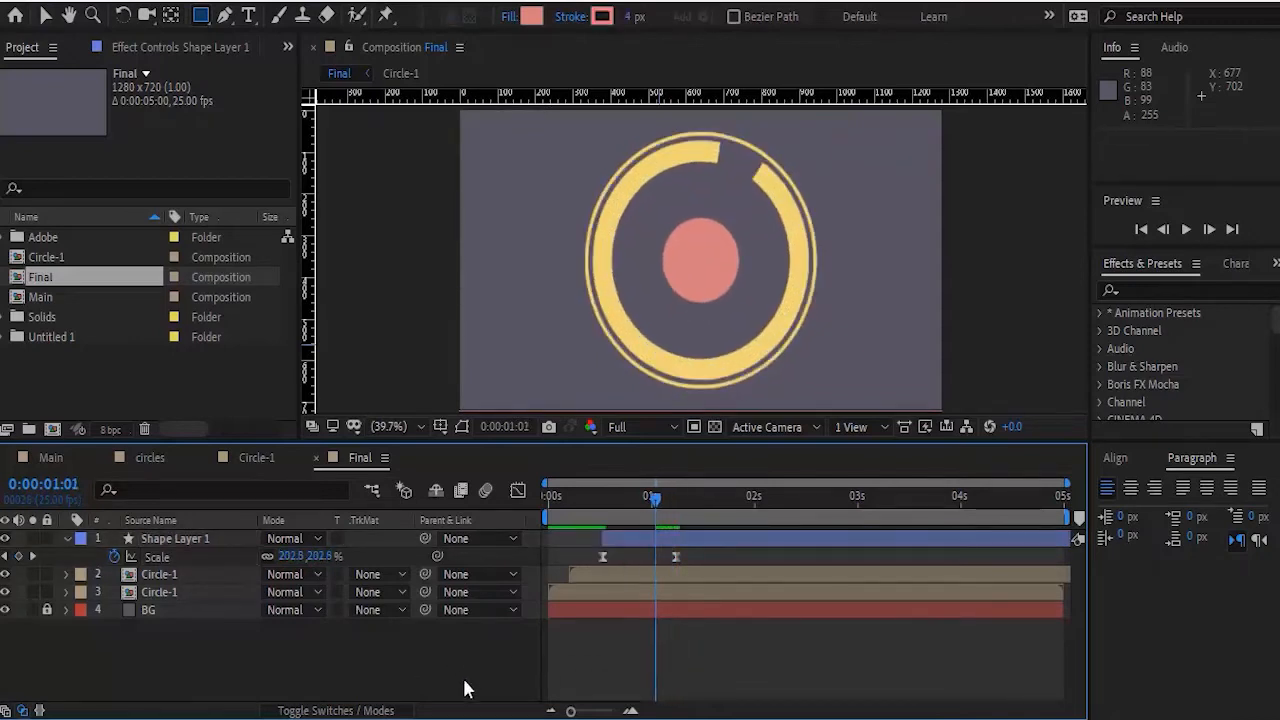
drag(632, 494, 548, 497)
key(space)
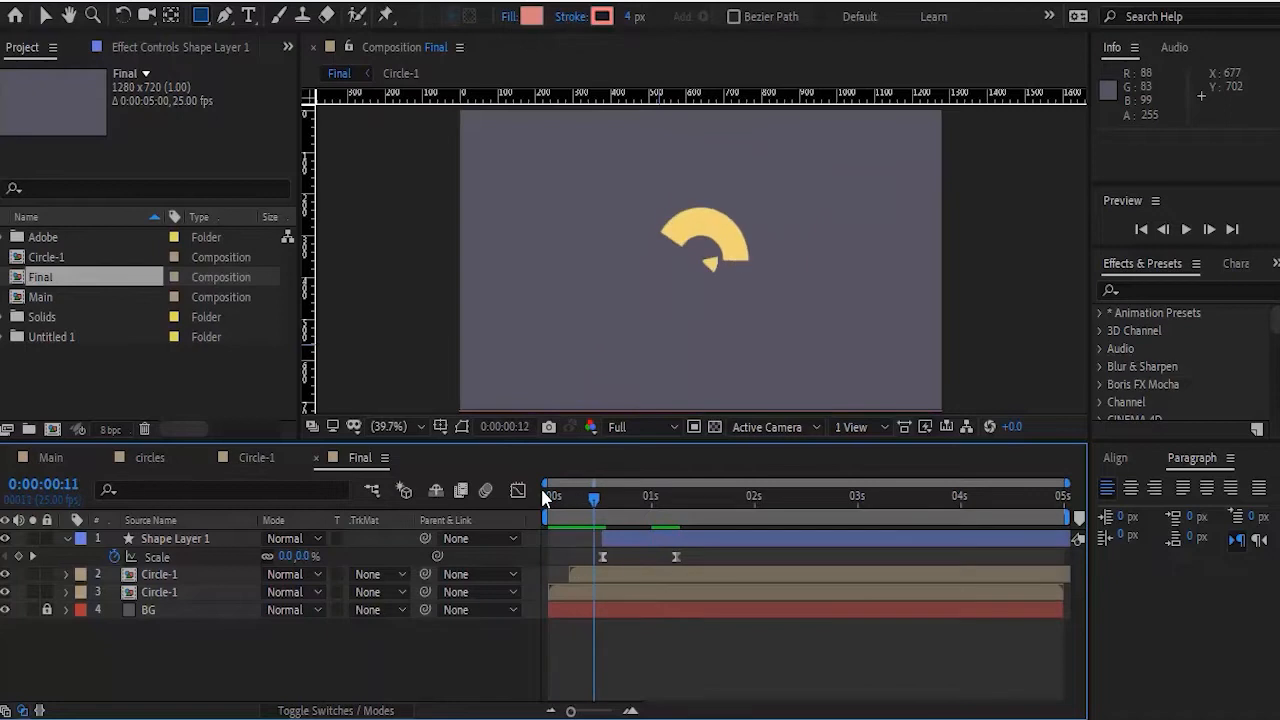
key(Page_Up)
key(Page_Up)
key(Page_Up)
key(Page_Up)
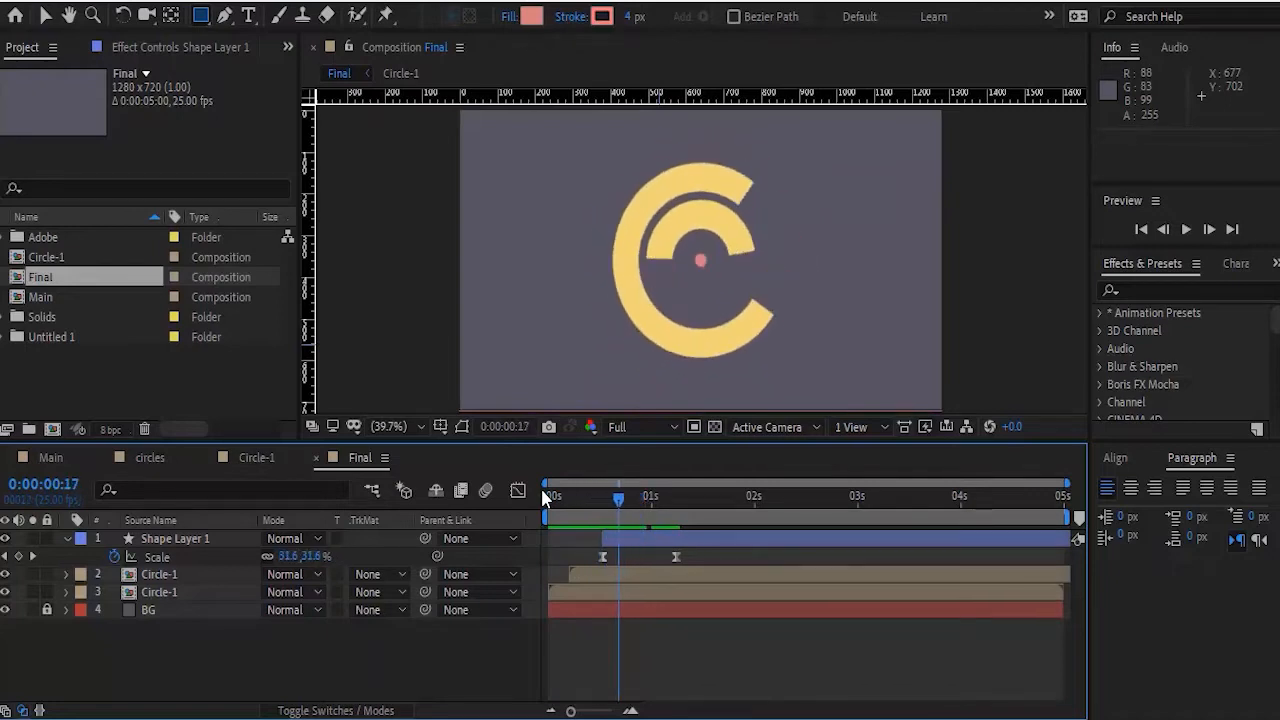
Shift Shape Layer 1 earlier in the timeline so it starts at 0:00:00:09
click(645, 540)
drag(645, 541, 639, 543)
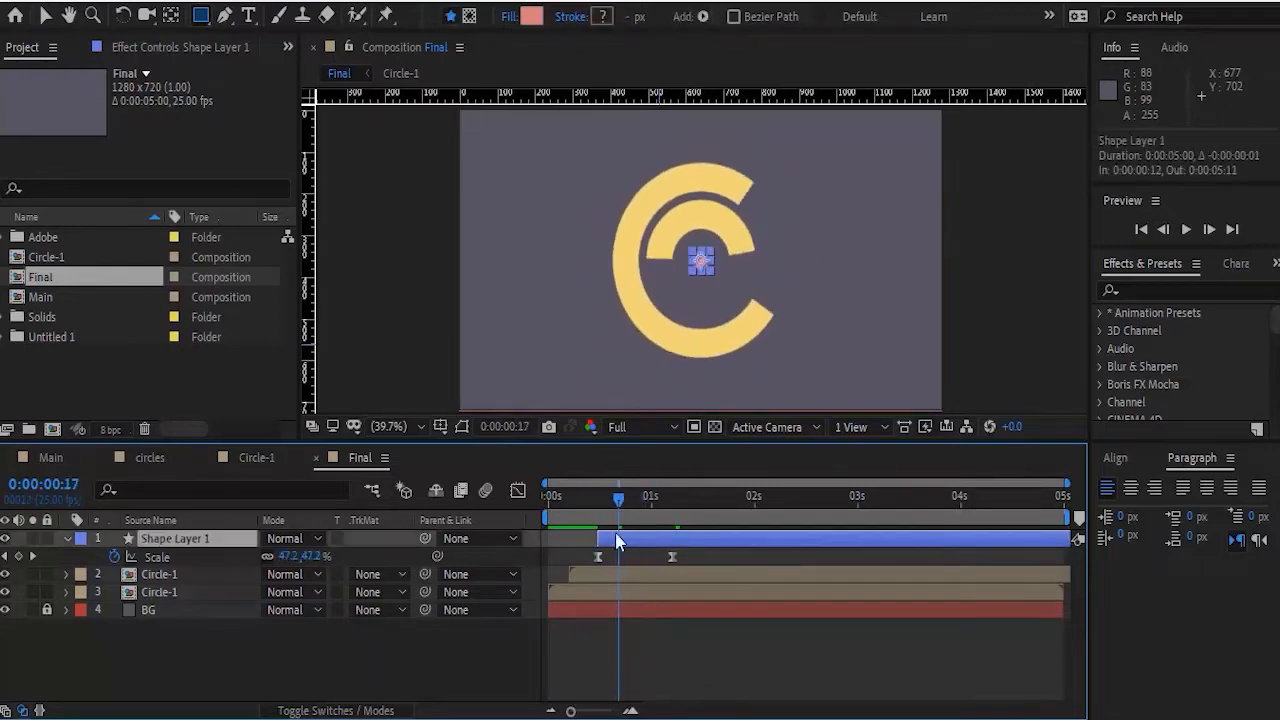
click(593, 497)
key(Page_Down)
key(Page_Down)
click(486, 679)
key(Page_Down)
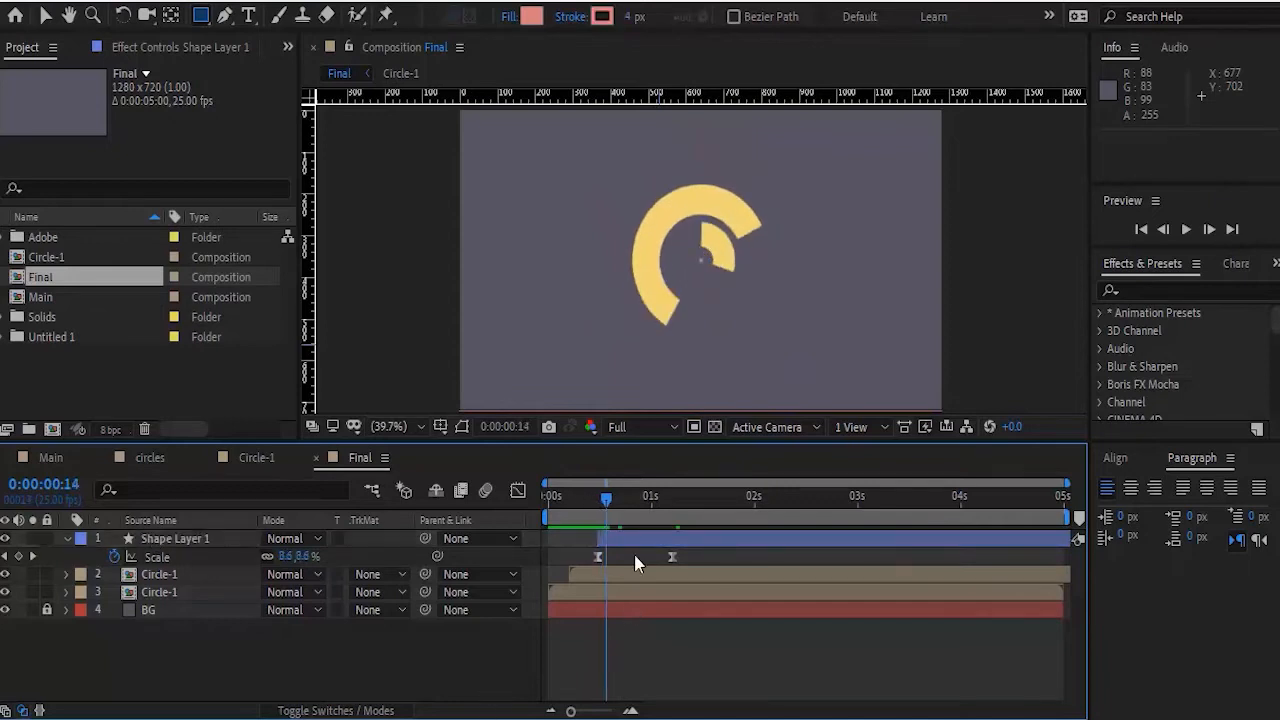
click(631, 540)
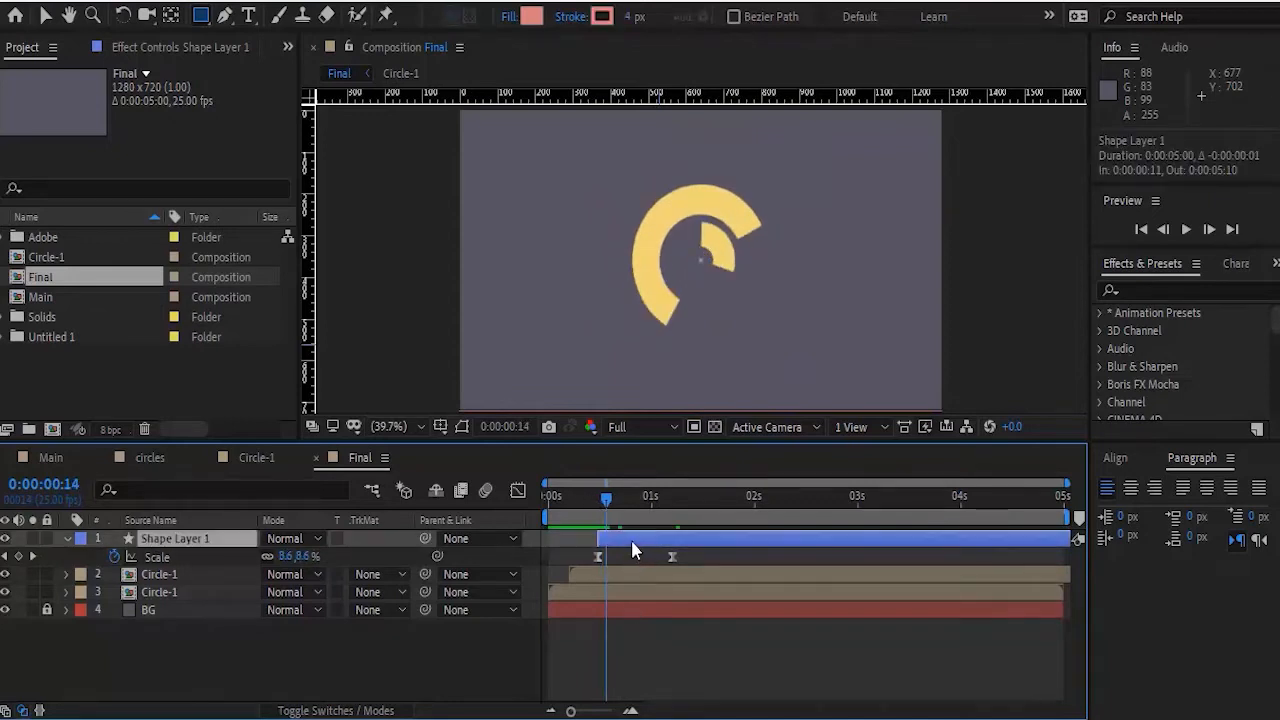
drag(631, 540, 645, 541)
Step back and forth through the animation to check the shifted pink circle's timing against both rings
click(515, 658)
key(Page_Down)
key(Page_Down)
click(475, 663)
key(Page_Up)
key(Page_Up)
key(Page_Down)
key(Page_Down)
key(Page_Down)
key(Page_Down)
key(space)
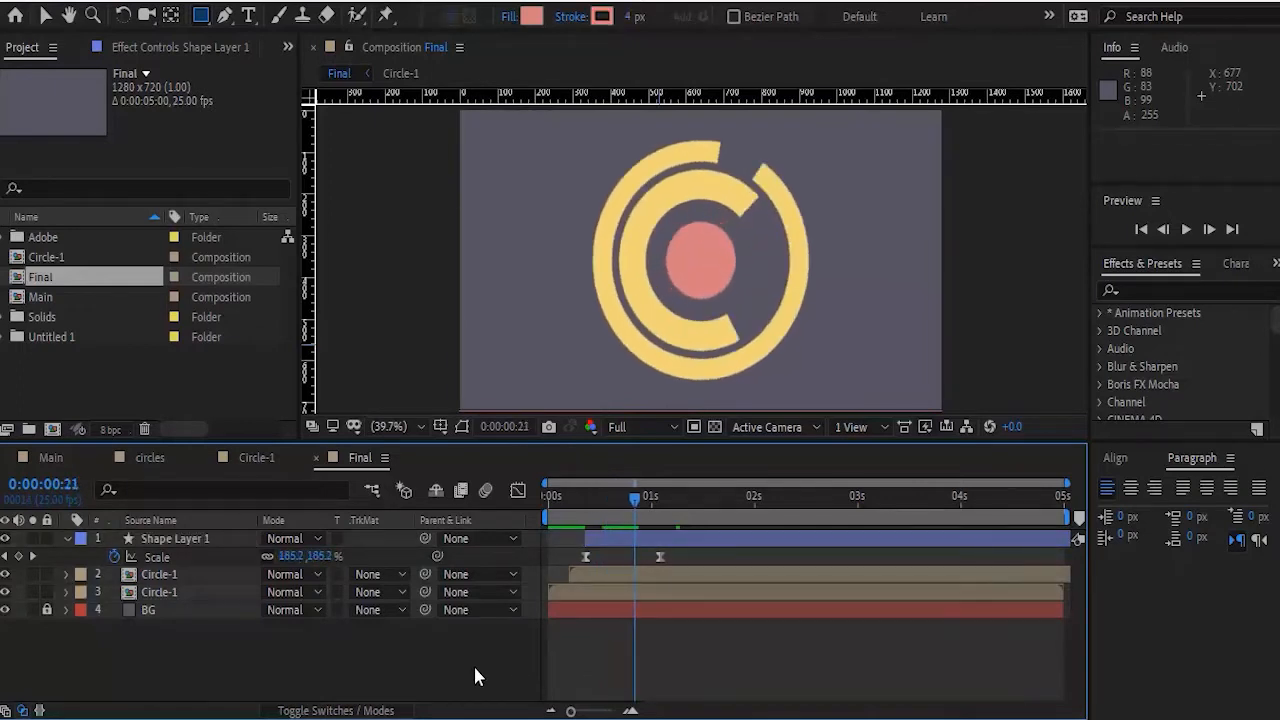
key(Page_Up)
key(Page_Up)
key(Page_Up)
key(Page_Up)
key(Page_Up)
key(Page_Up)
key(Page_Up)
key(Page_Up)
key(Page_Up)
key(Page_Up)
key(Page_Up)
key(Page_Up)
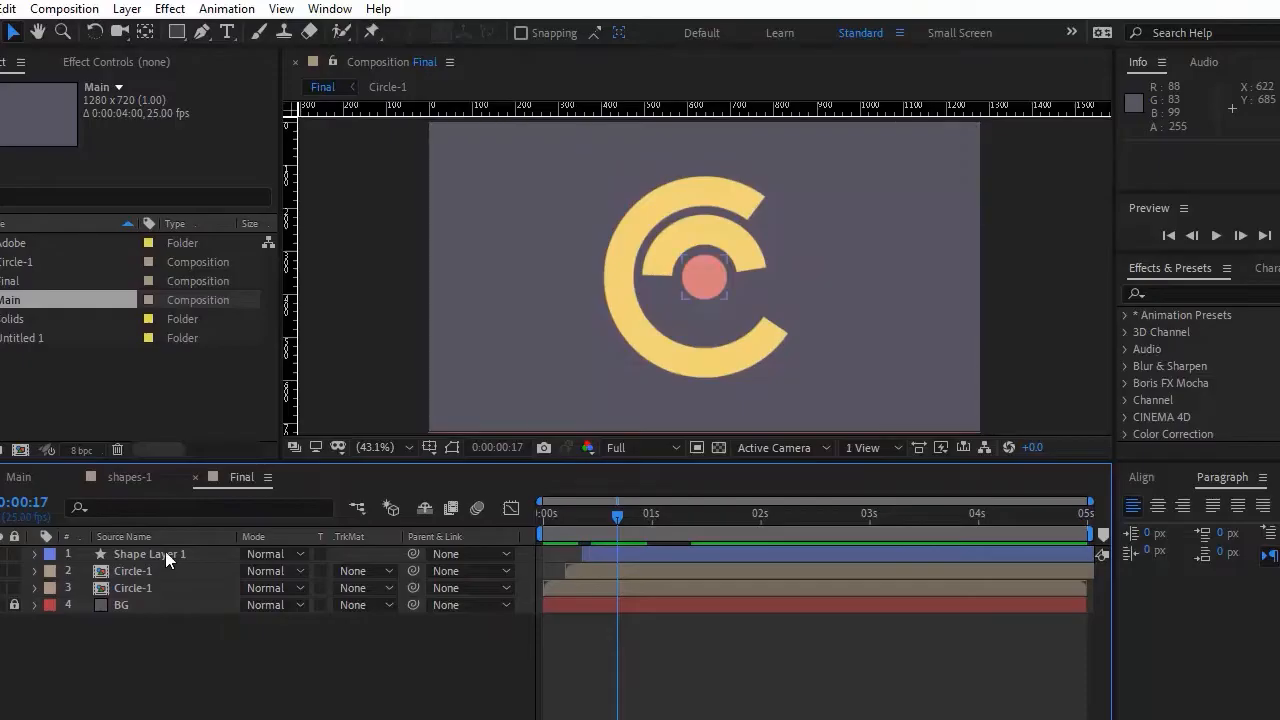
Duplicate Shape Layer 1 and delete the fill from the duplicate's contents
click(150, 554)
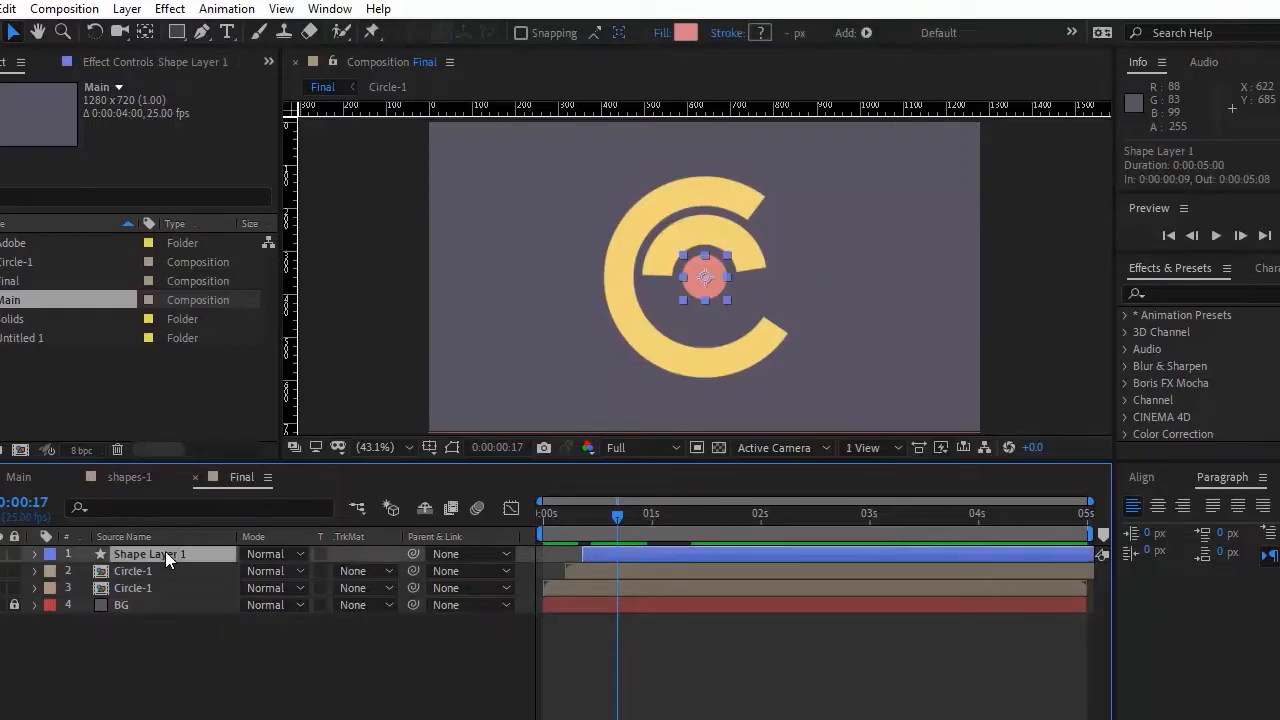
key(ctrl+d)
click(35, 554)
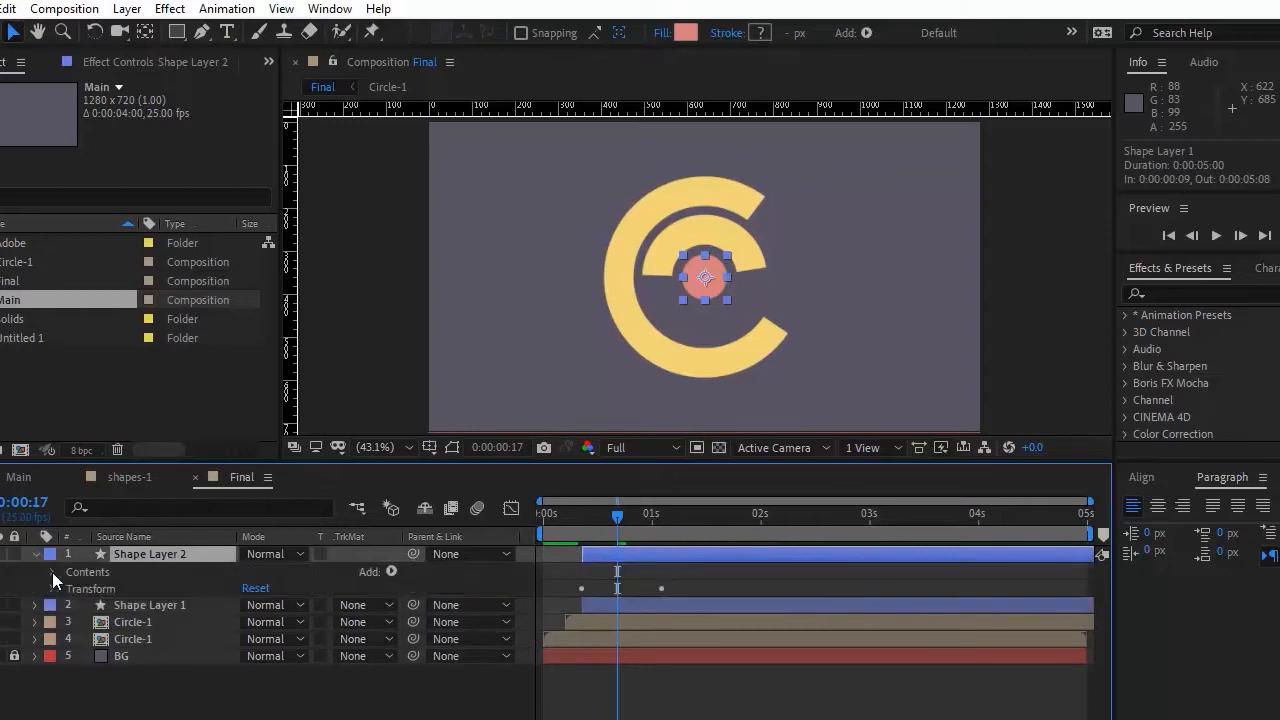
click(52, 572)
click(92, 606)
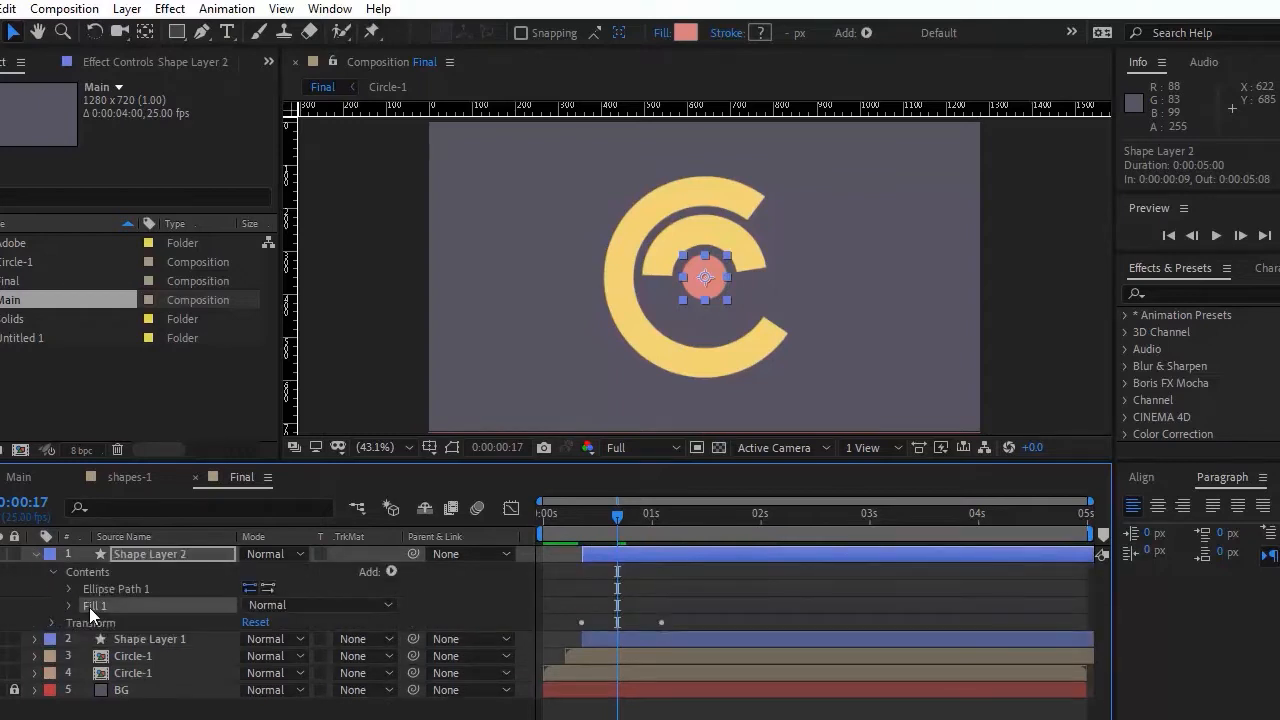
key(Delete)
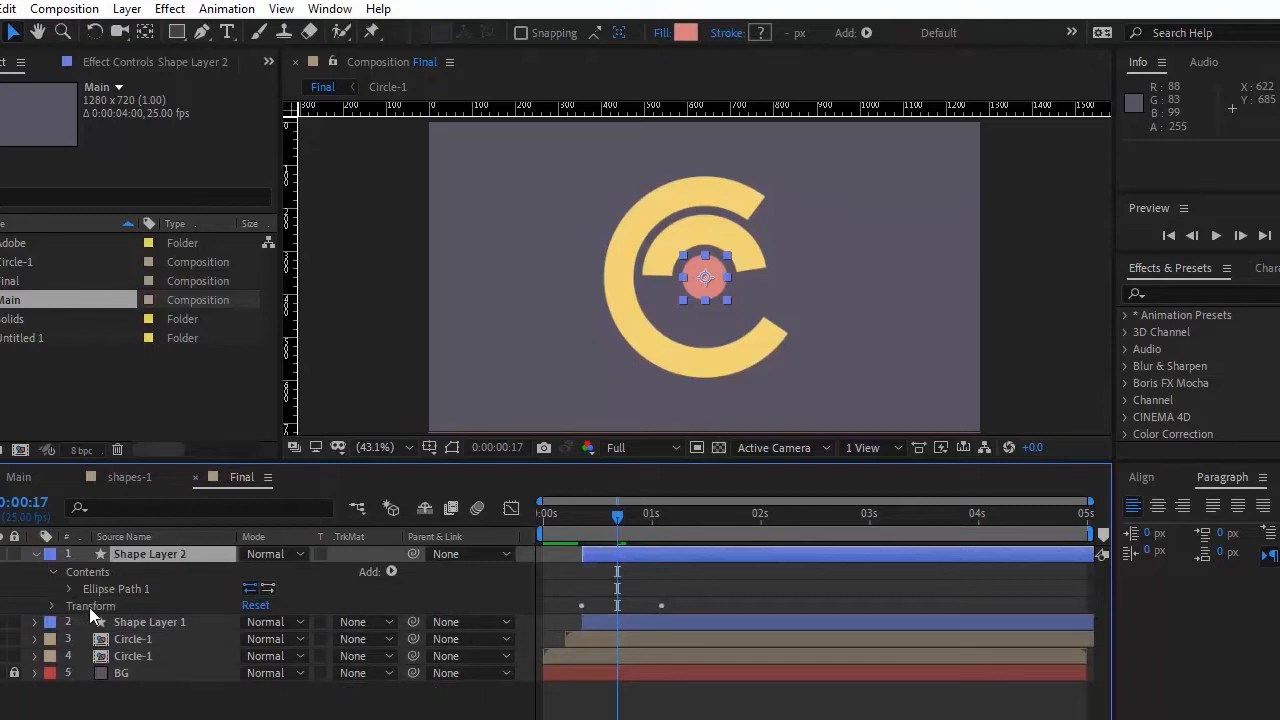
Add a stroke to Shape Layer 2's contents and set its Stroke Width to 13
click(391, 573)
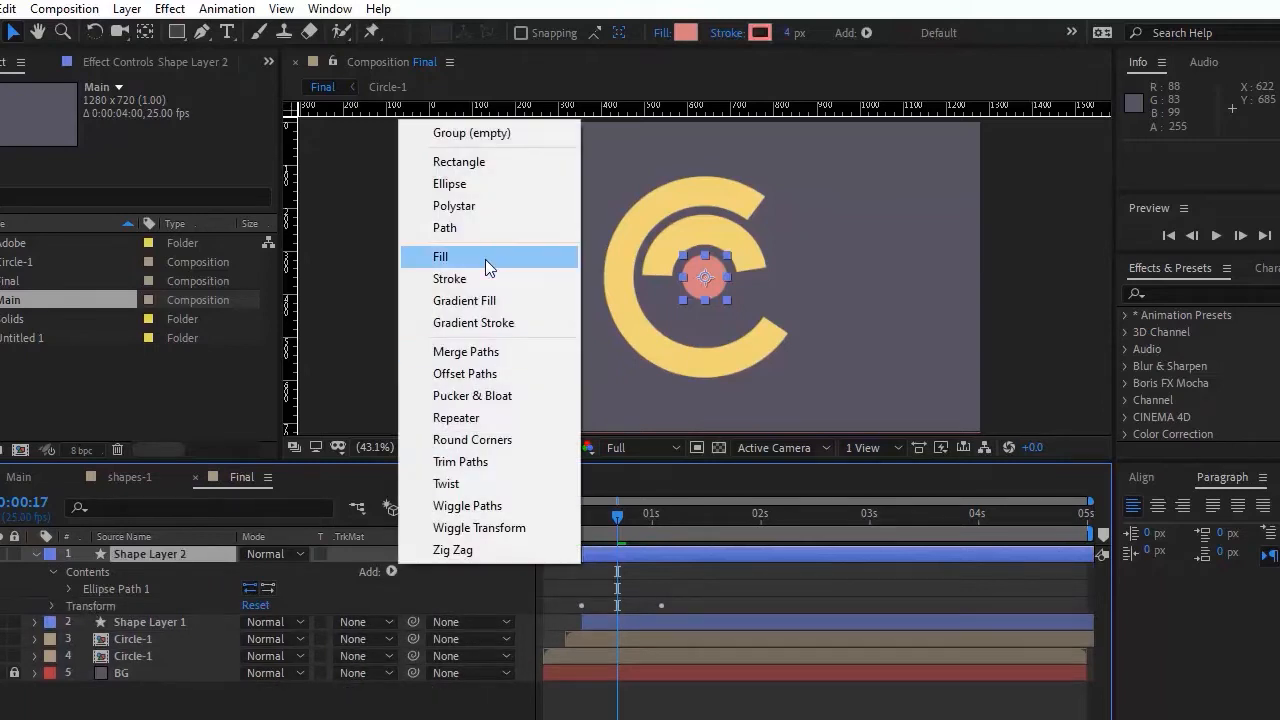
click(460, 279)
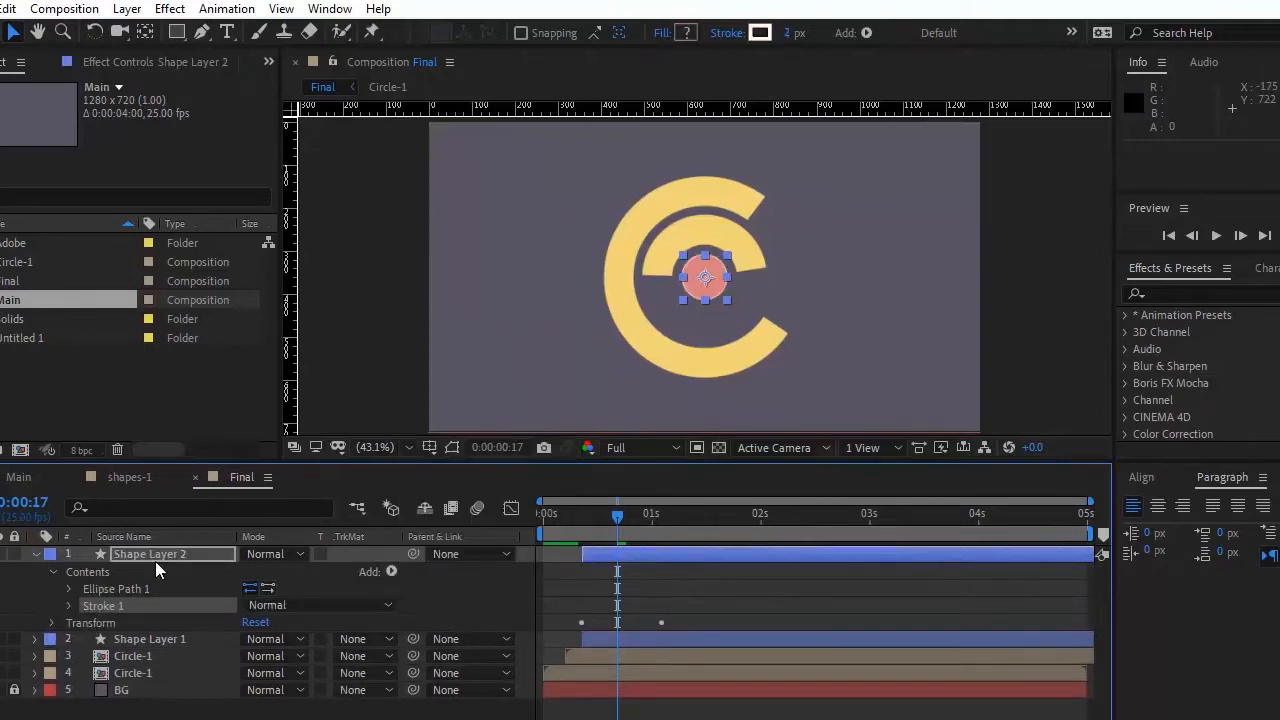
click(69, 603)
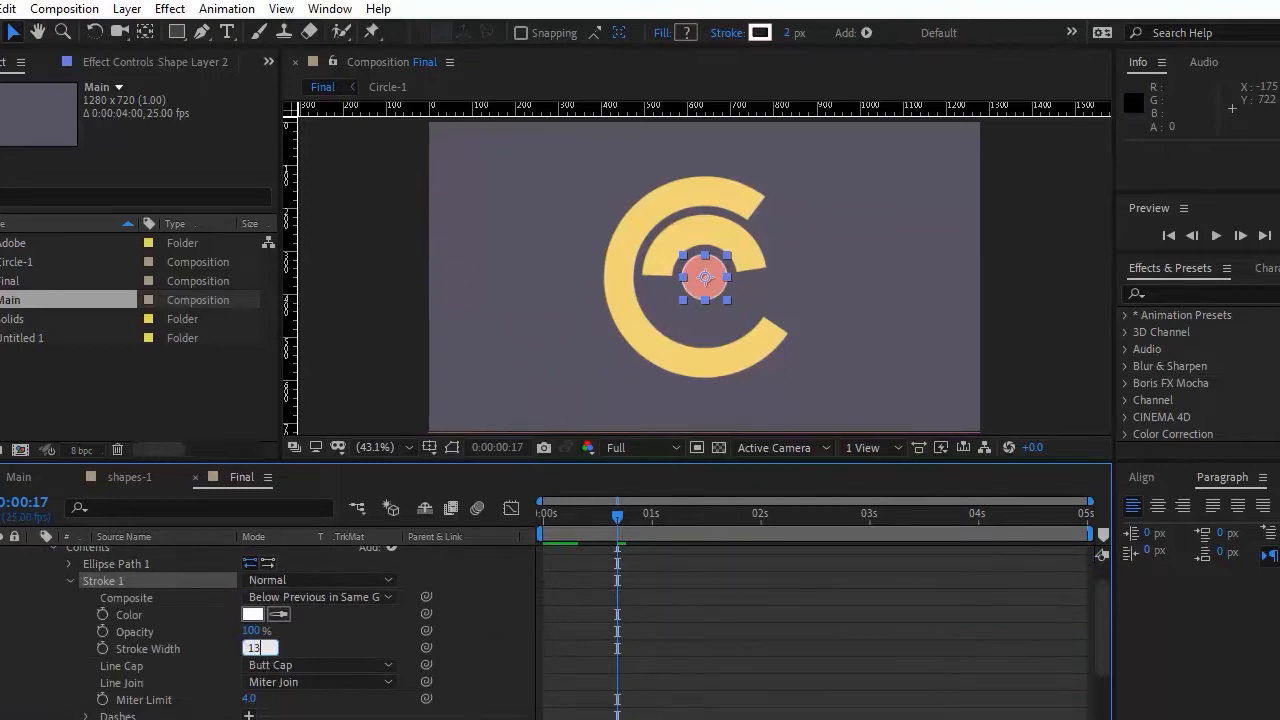
key(Return)
click(68, 580)
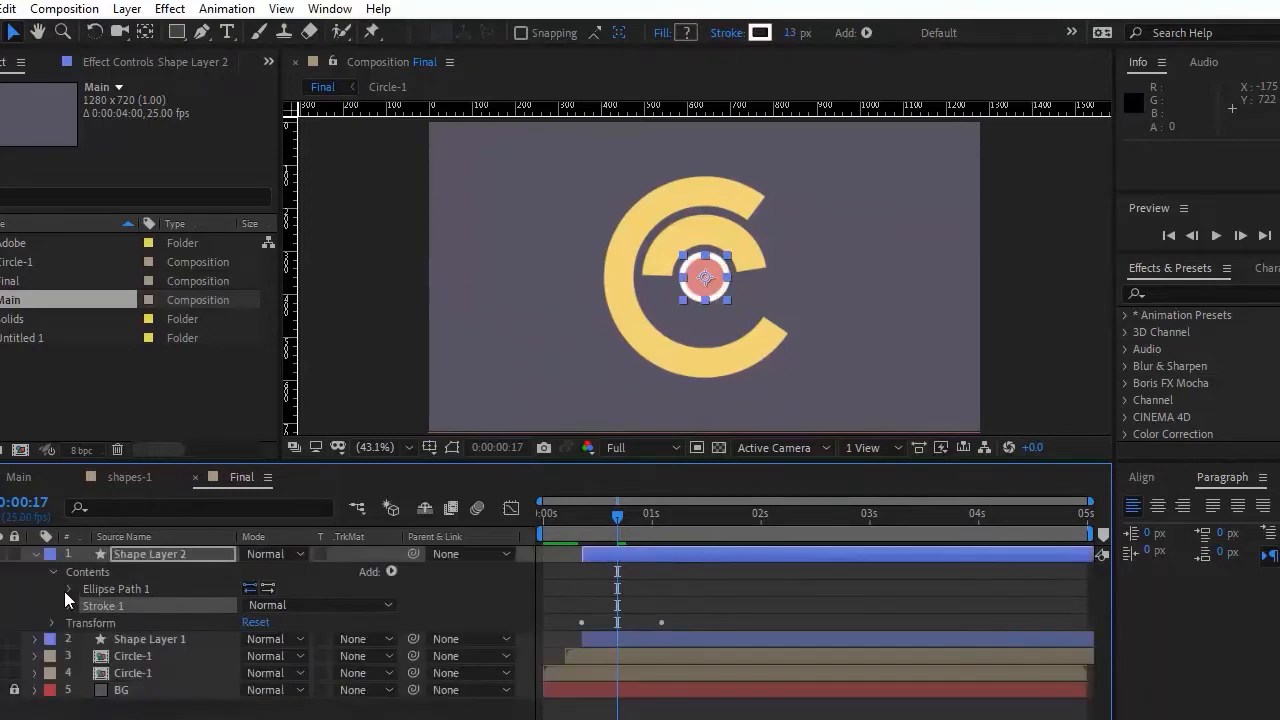
Place Shape Layer 2 beneath Shape Layer 1 in the stack and shift it to start at 0:00:00:17
click(65, 600)
click(71, 580)
key(ctrl+[)
drag(624, 567, 659, 570)
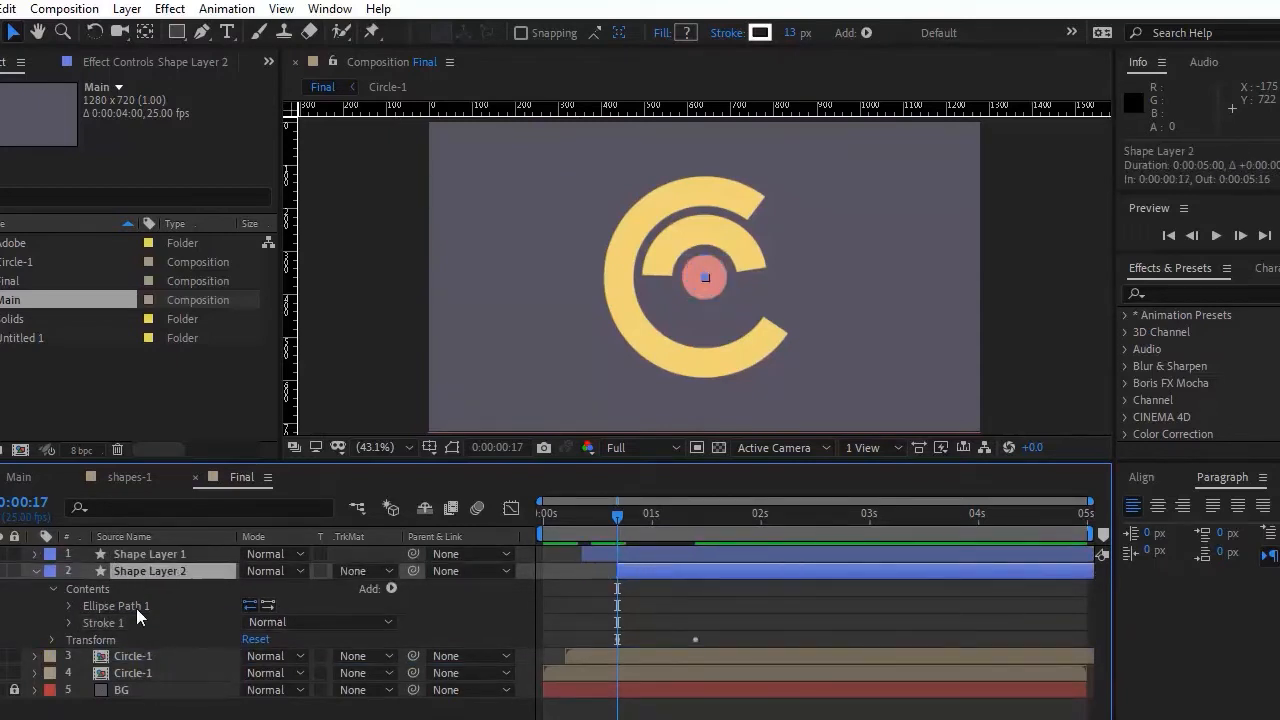
Keyframe Shape Layer 2's Stroke Width at 13 at 0:00:00:17 and show only the layer's animated properties
click(69, 620)
click(101, 646)
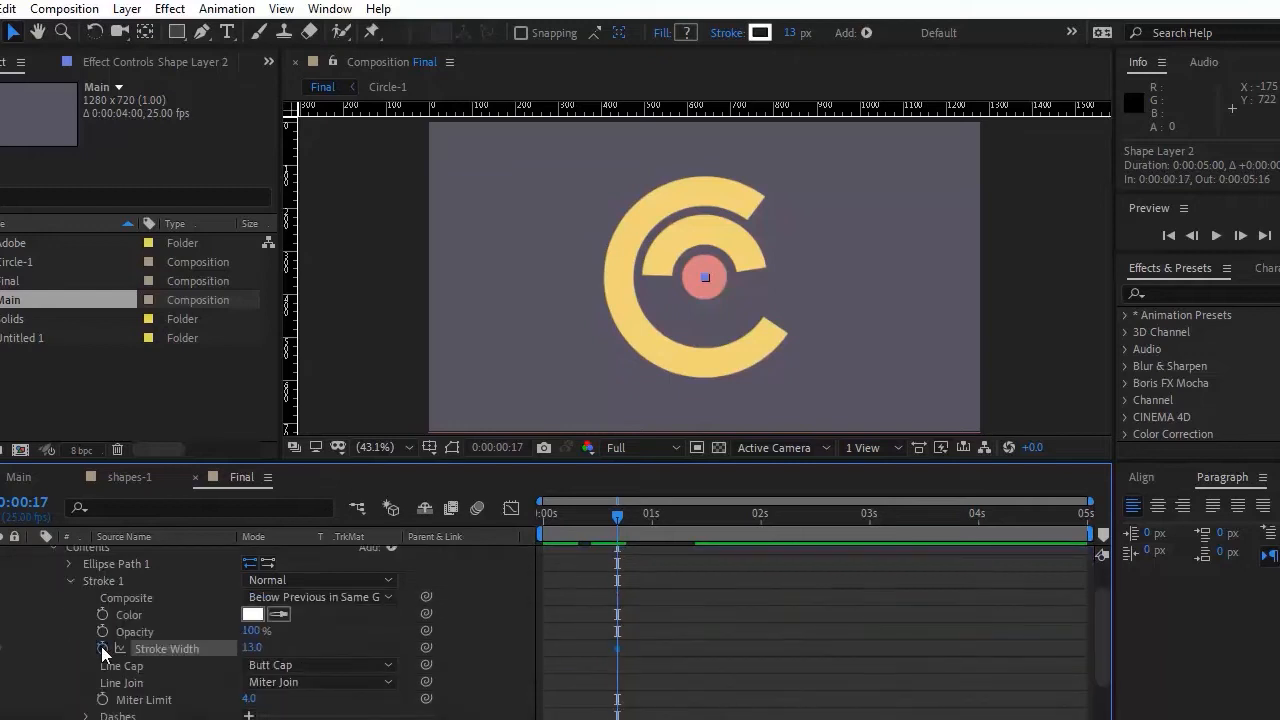
click(69, 580)
click(123, 569)
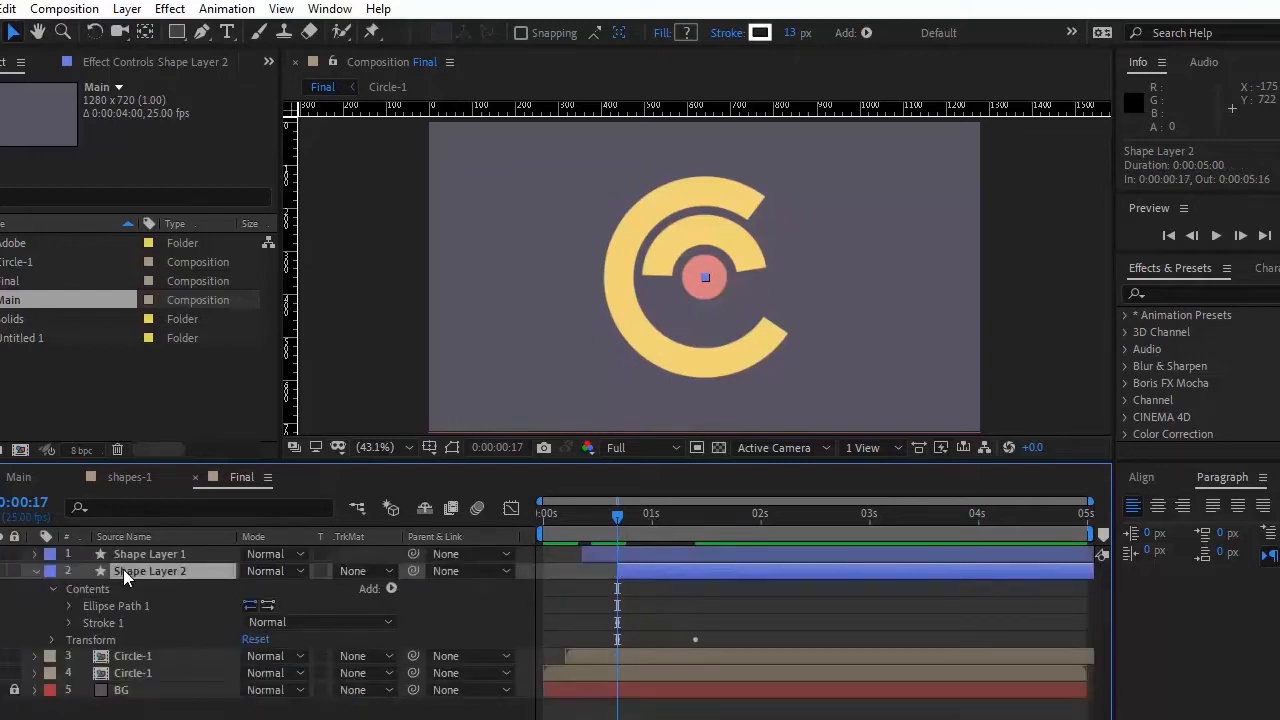
key(u)
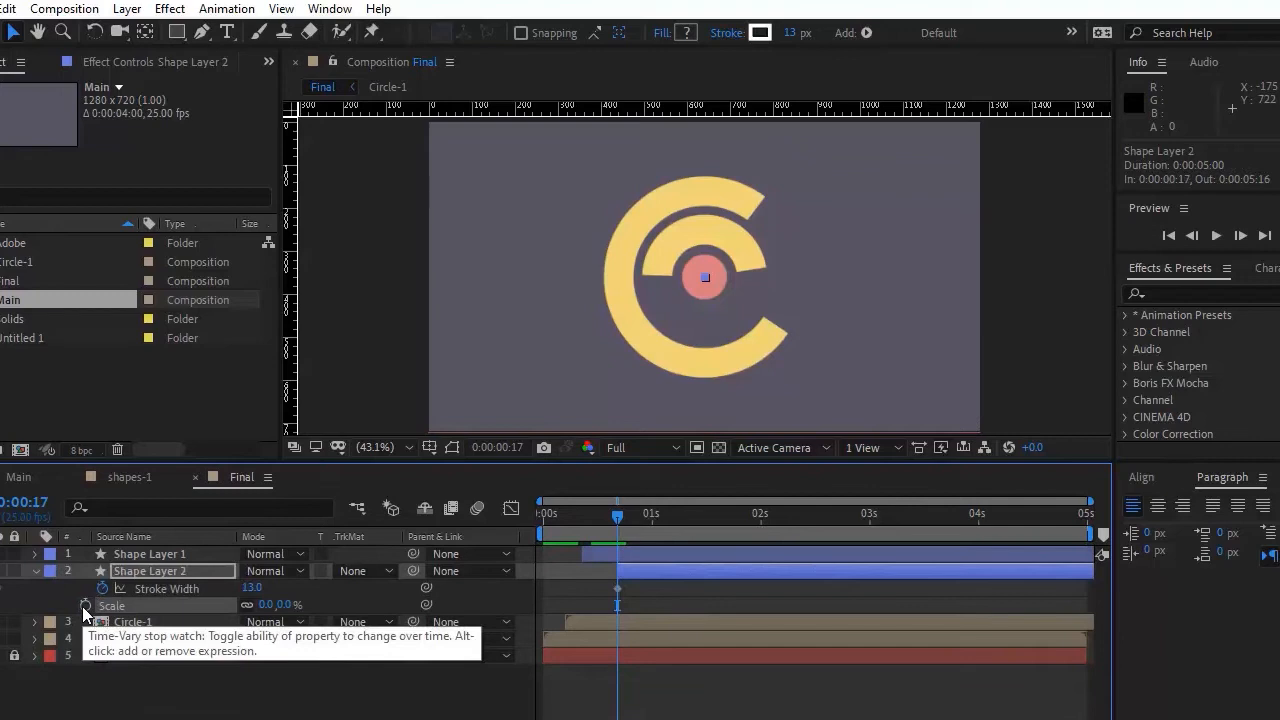
Clear Shape Layer 2's Scale animation and keyframe a new Scale of 108% at 0:00:00:17
click(84, 605)
drag(296, 607, 385, 620)
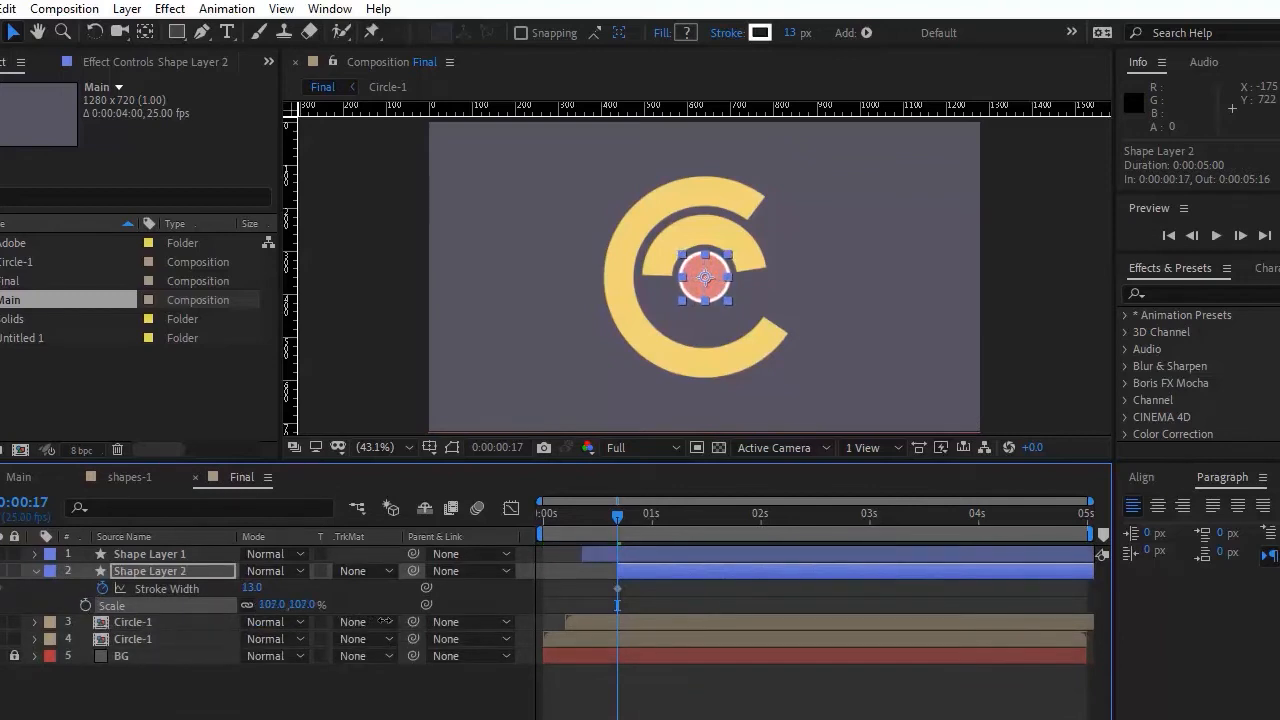
click(85, 605)
Keyframe Shape Layer 2 at 0:00:01:08 with Scale at 450% and Stroke Width at 0
key(space)
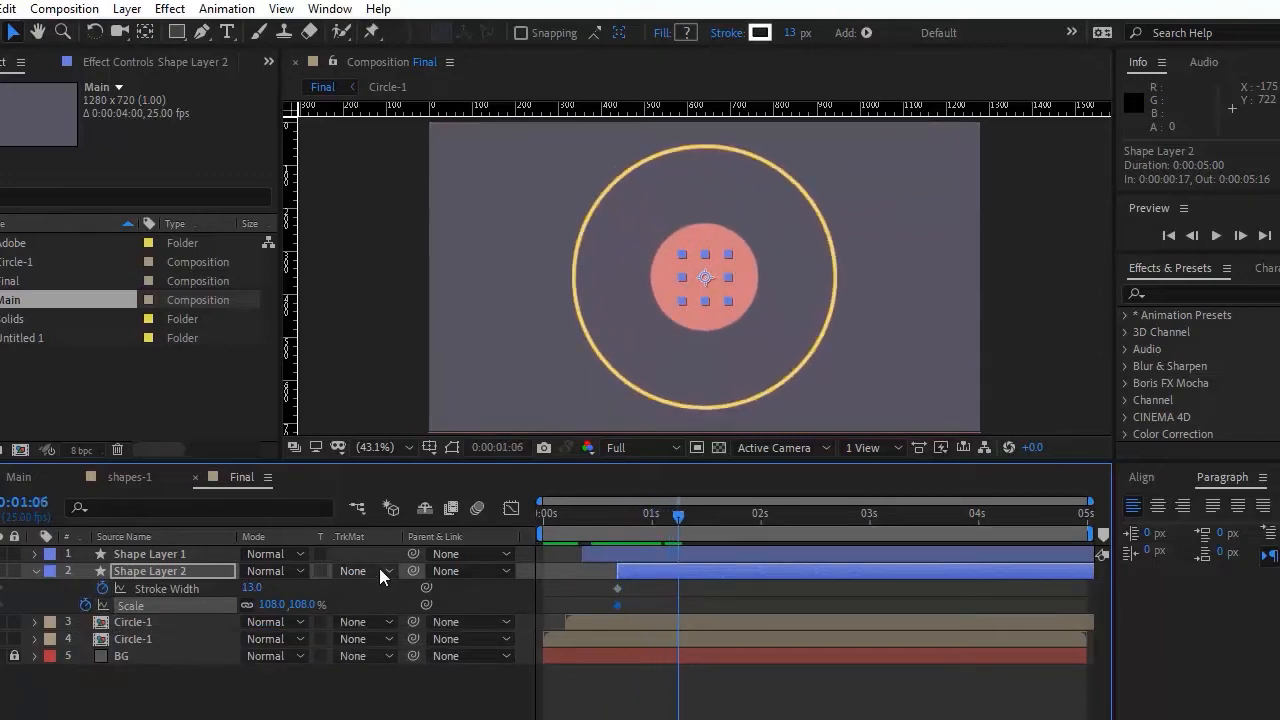
drag(265, 609, 505, 610)
click(272, 605)
text(450)
key(Return)
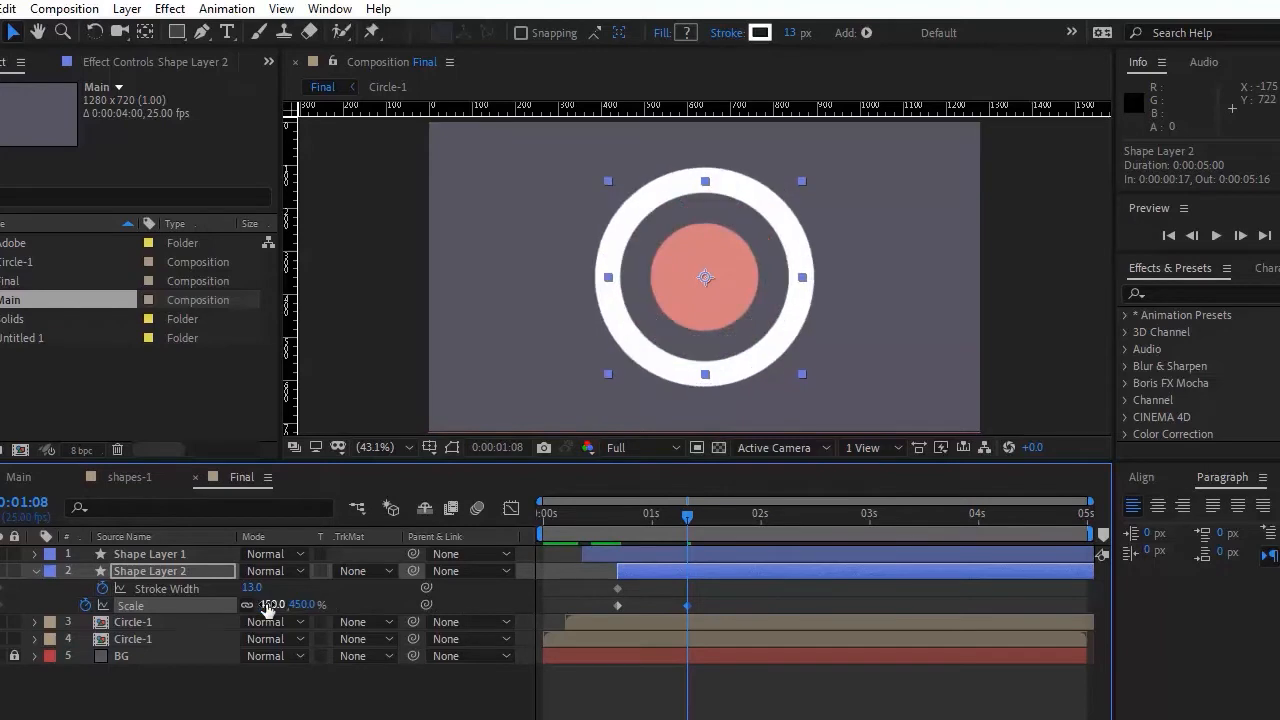
click(257, 590)
text(0)
key(Return)
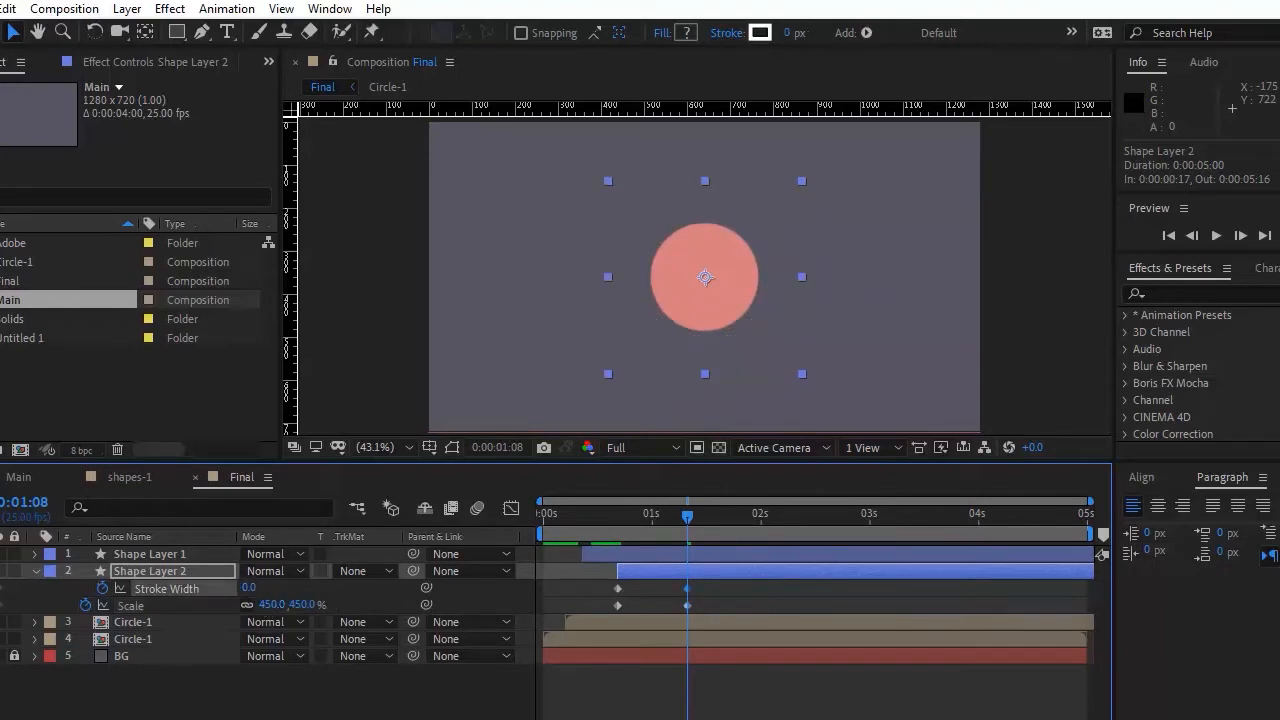
Apply Easy Ease to all Stroke Width and Scale keyframes of Shape Layer 2 and preview the expanding ring
mouse_move(775, 700)
mouse_down()
mouse_move(668, 604)
mouse_move(571, 580)
mouse_up()
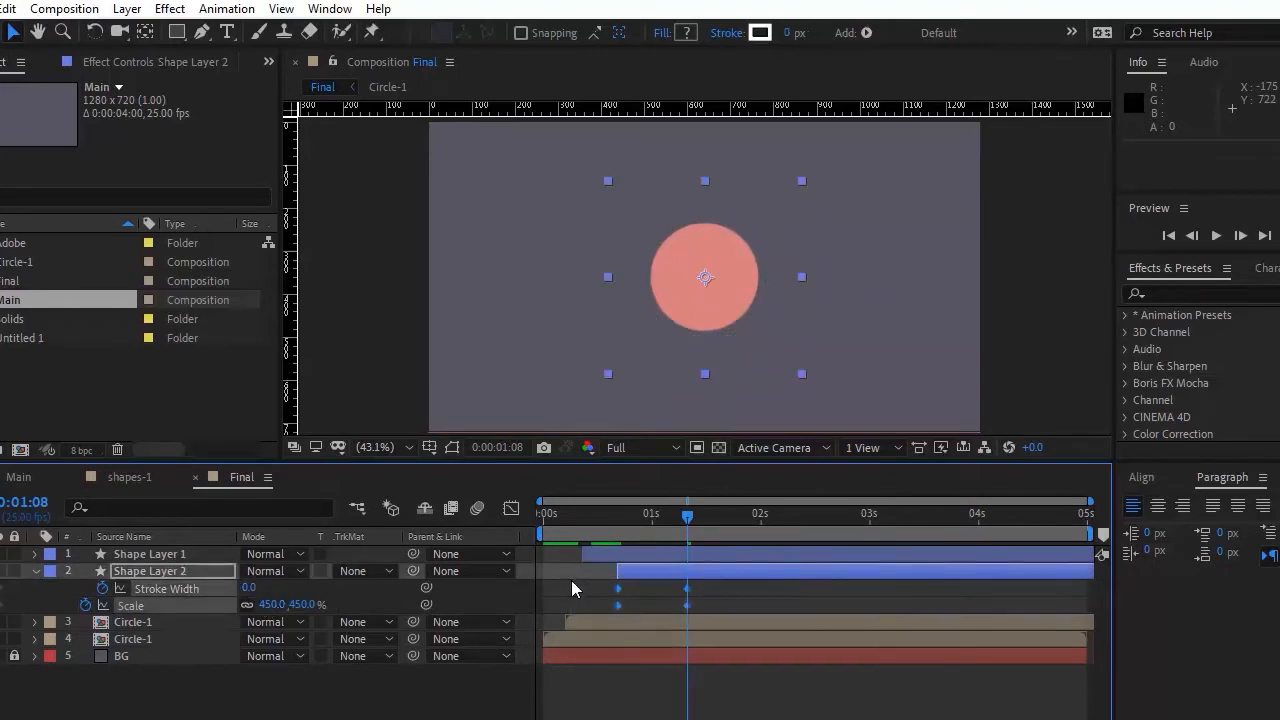
key(F9)
click(464, 710)
click(609, 512)
key(space)
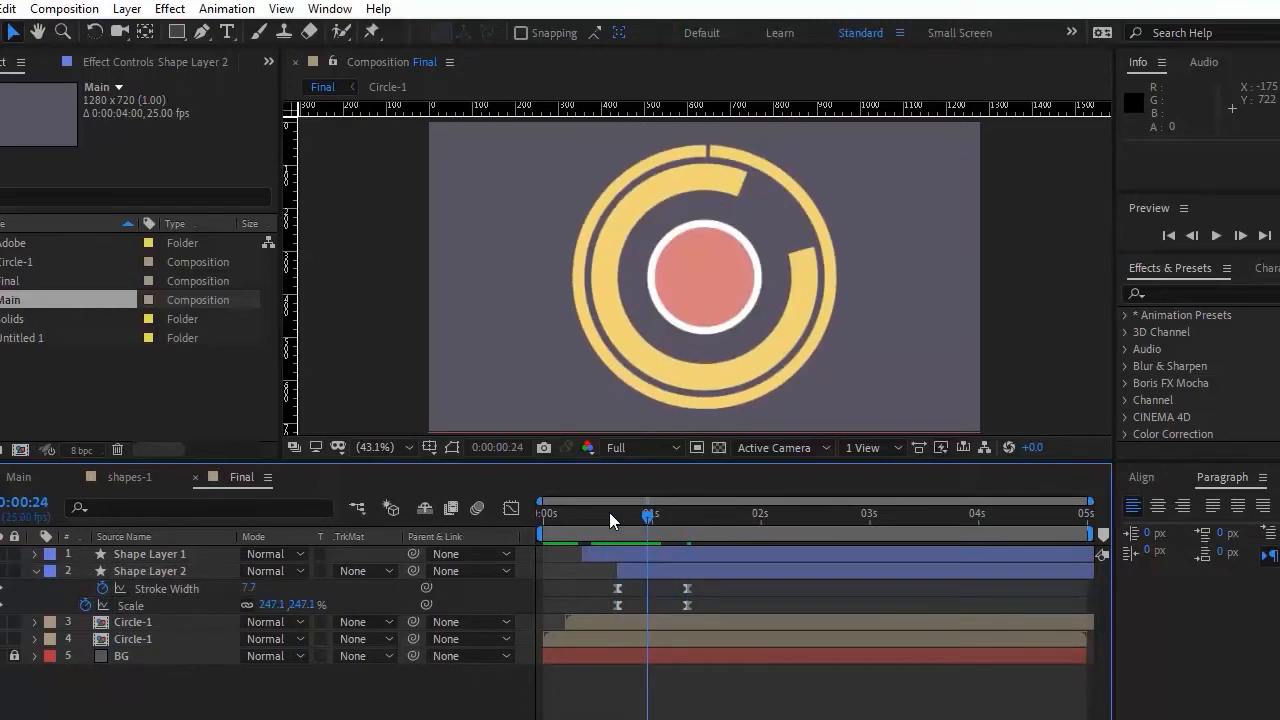
Step frame by frame through the animation to check the white ring's timing against the pink circle and yellow rings
drag(618, 605, 610, 607)
key(Page_Up)
key(Page_Up)
key(Page_Up)
key(Page_Up)
key(Page_Up)
key(Page_Down)
key(Page_Down)
key(Page_Down)
key(Page_Down)
key(Page_Down)
key(Page_Down)
key(Page_Down)
key(Page_Down)
key(Page_Down)
key(Page_Down)
key(Page_Down)
key(Page_Down)
key(Page_Down)
key(Page_Down)
key(Page_Down)
key(Page_Down)
key(Page_Down)
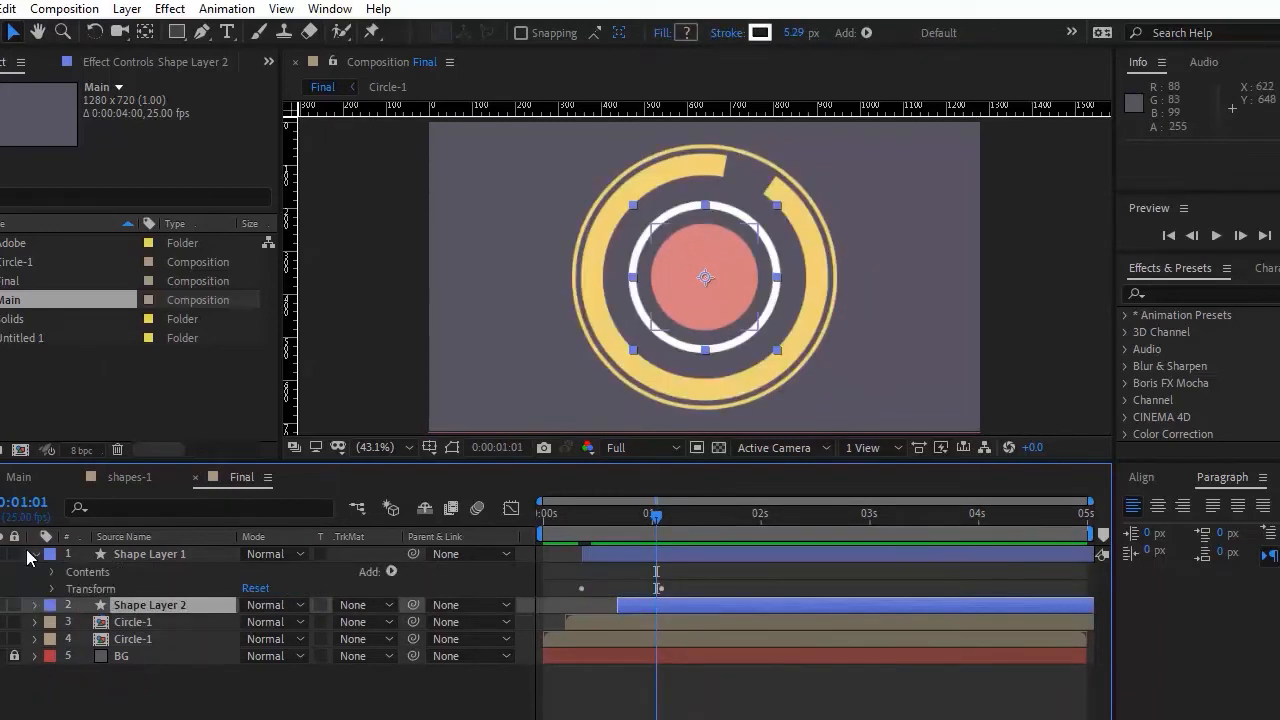
Set Shape Layer 2's stroke colour to hue 152°, saturation 11% and brightness 95%
click(35, 554)
click(156, 555)
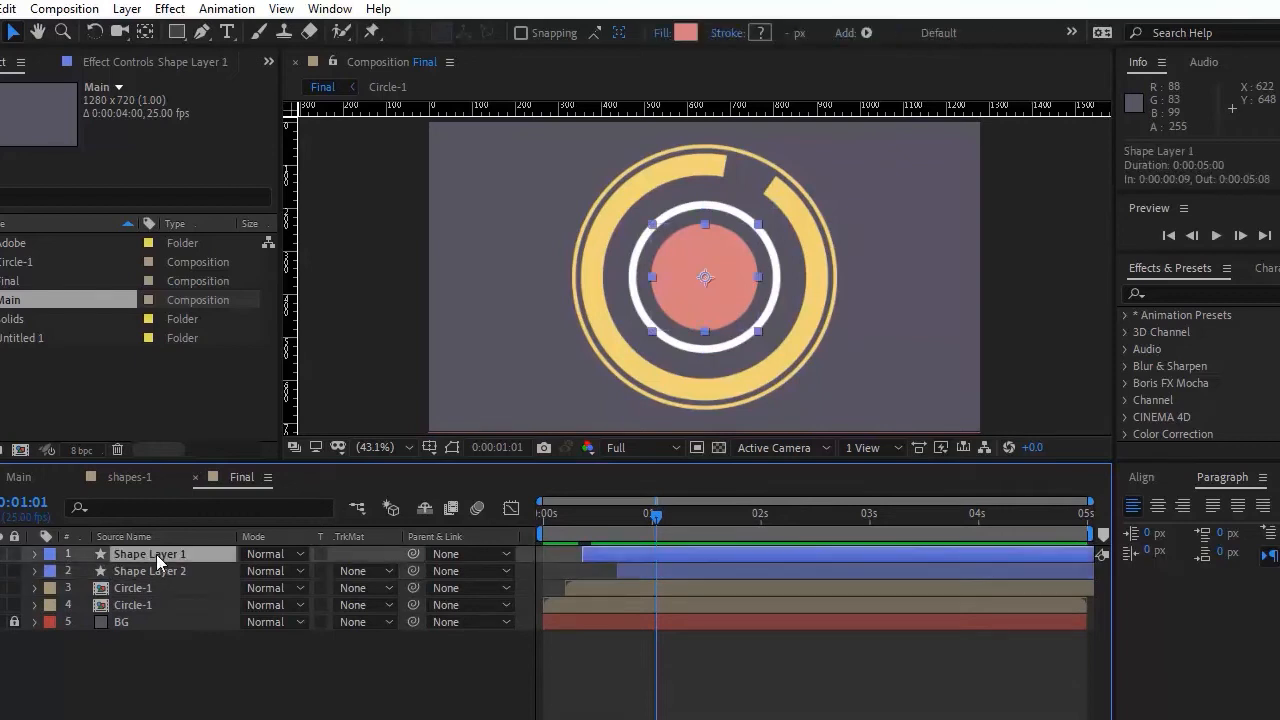
click(156, 570)
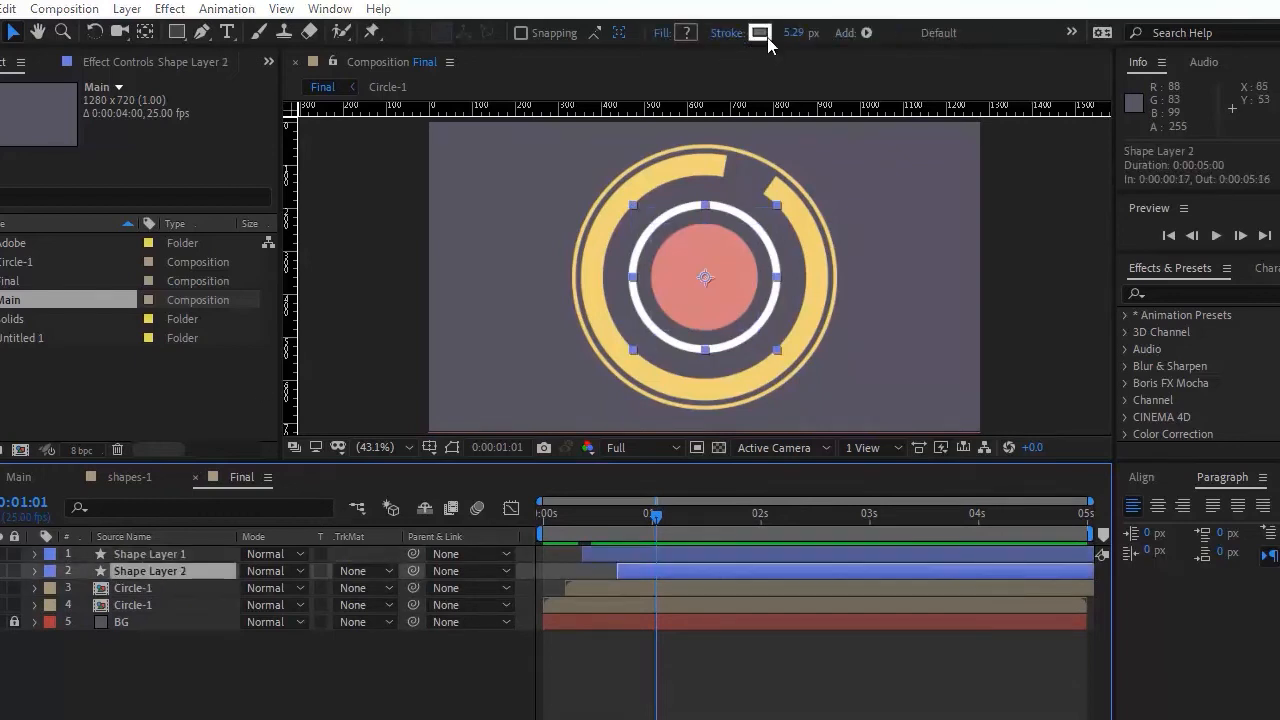
click(768, 38)
click(740, 331)
text(157)
key(Tab)
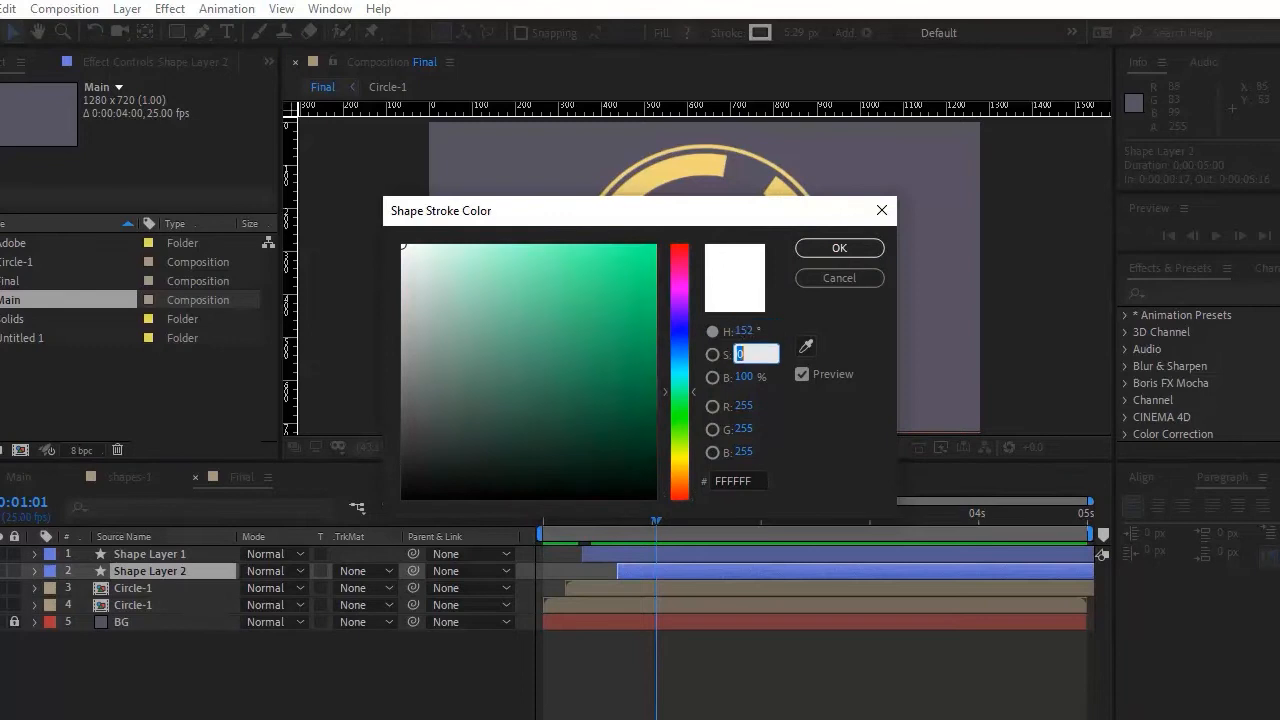
text(11)
key(Tab)
text(95)
key(Return)
click(463, 700)
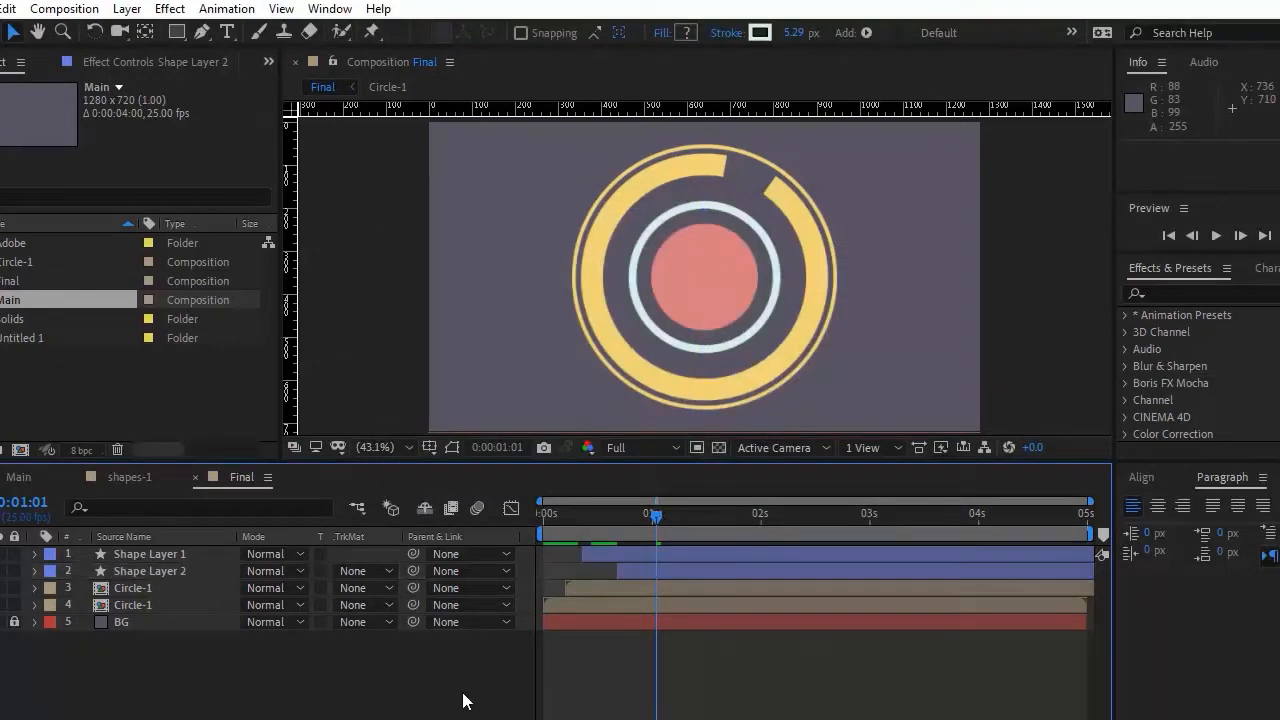
Create a new shape layer and add an ellipse path and a stroke to its contents
key(space)
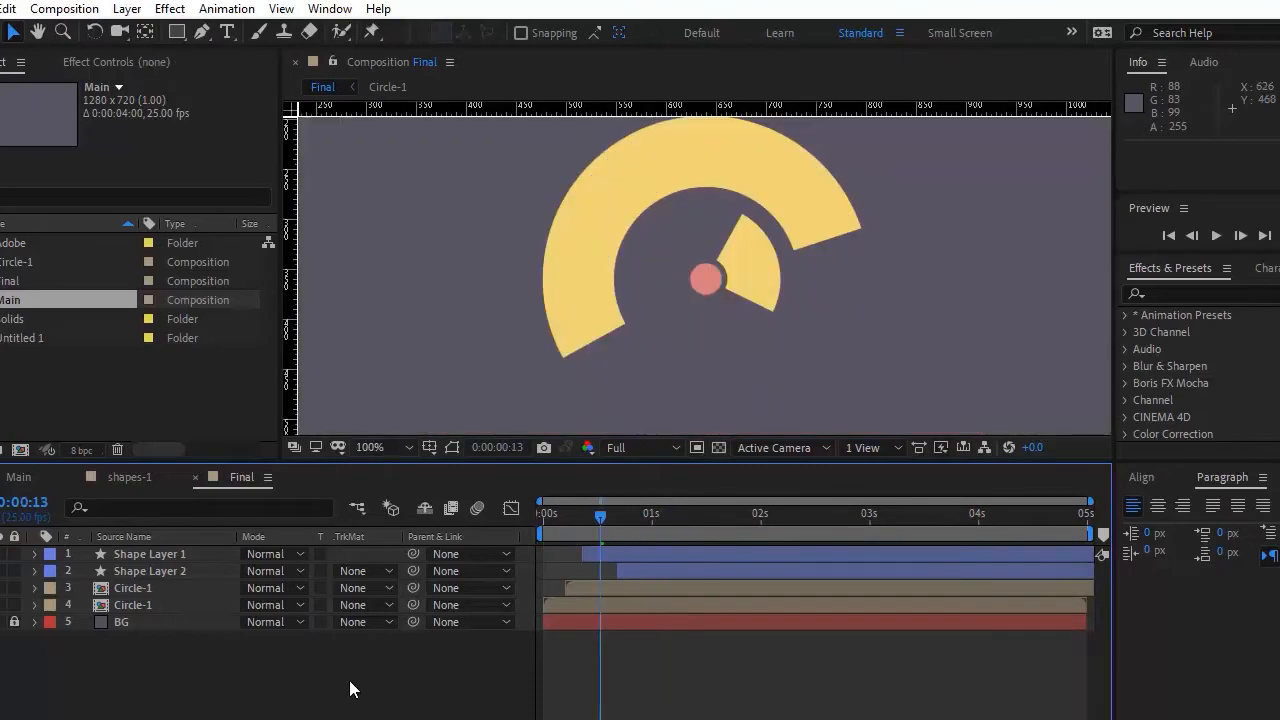
right_click(350, 688)
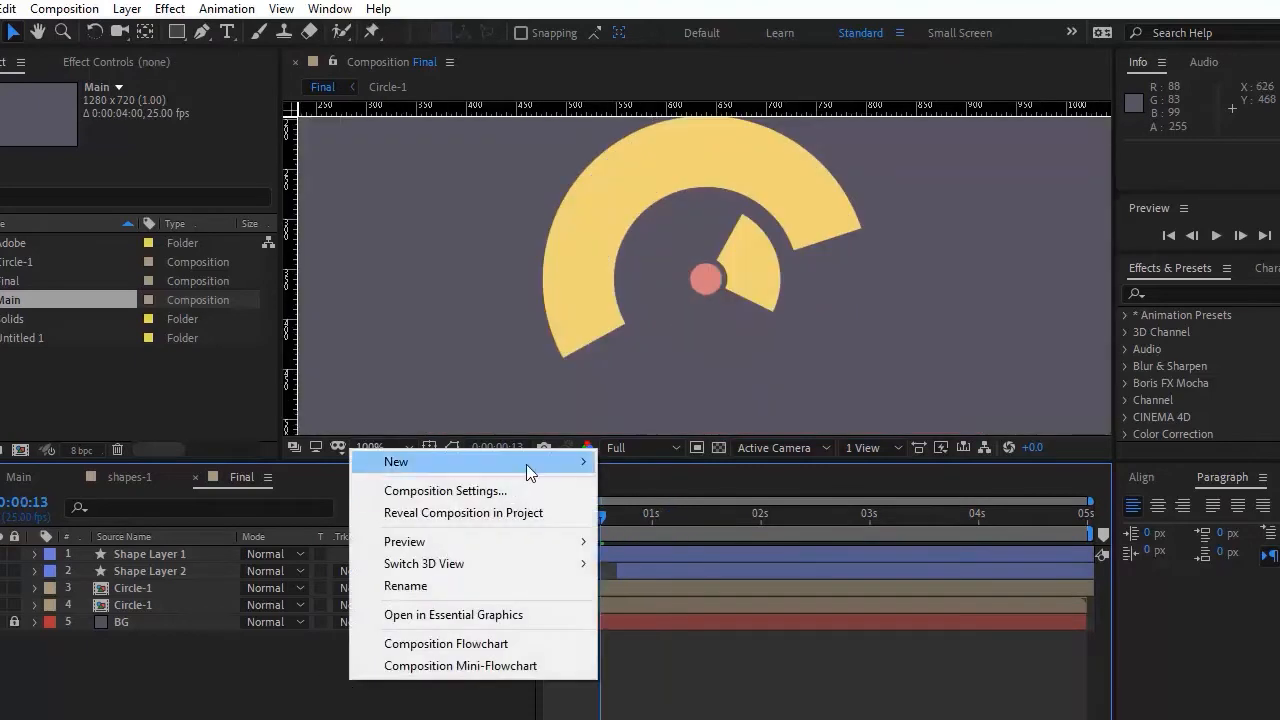
click(316, 692)
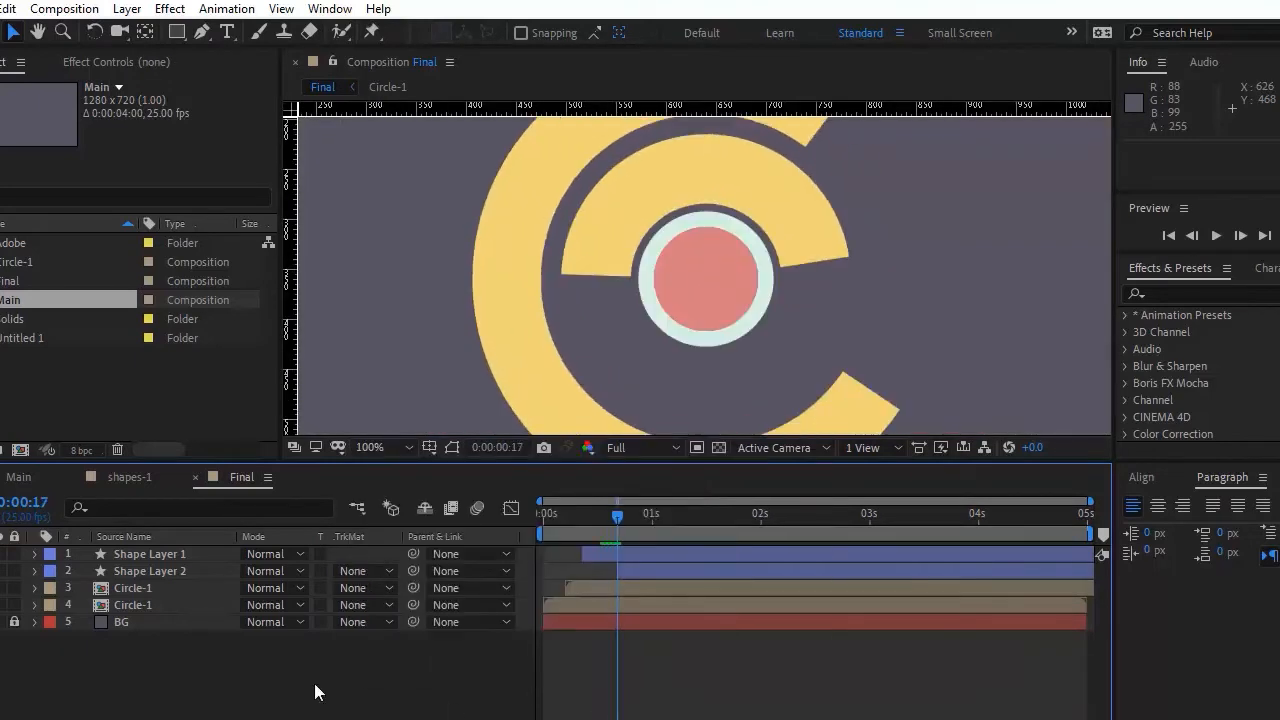
right_click(314, 686)
mouse_move(447, 460)
click(600, 575)
click(35, 554)
click(391, 571)
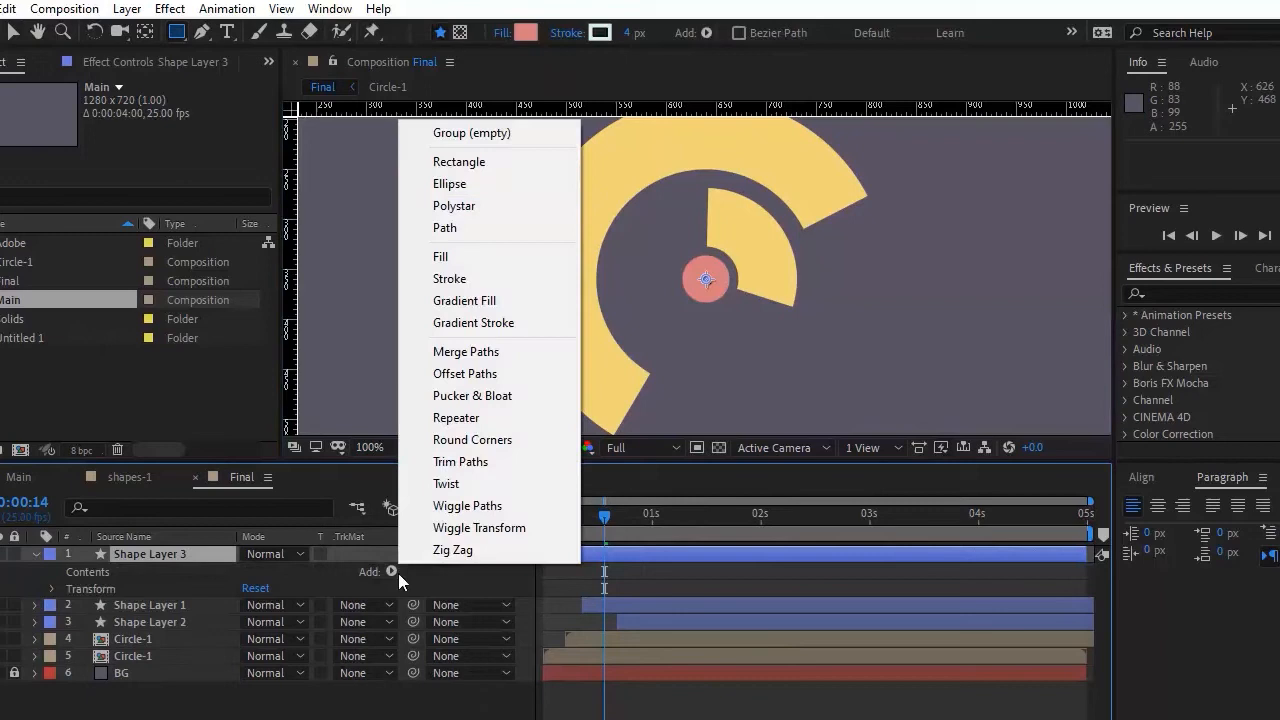
click(443, 178)
click(391, 571)
click(443, 277)
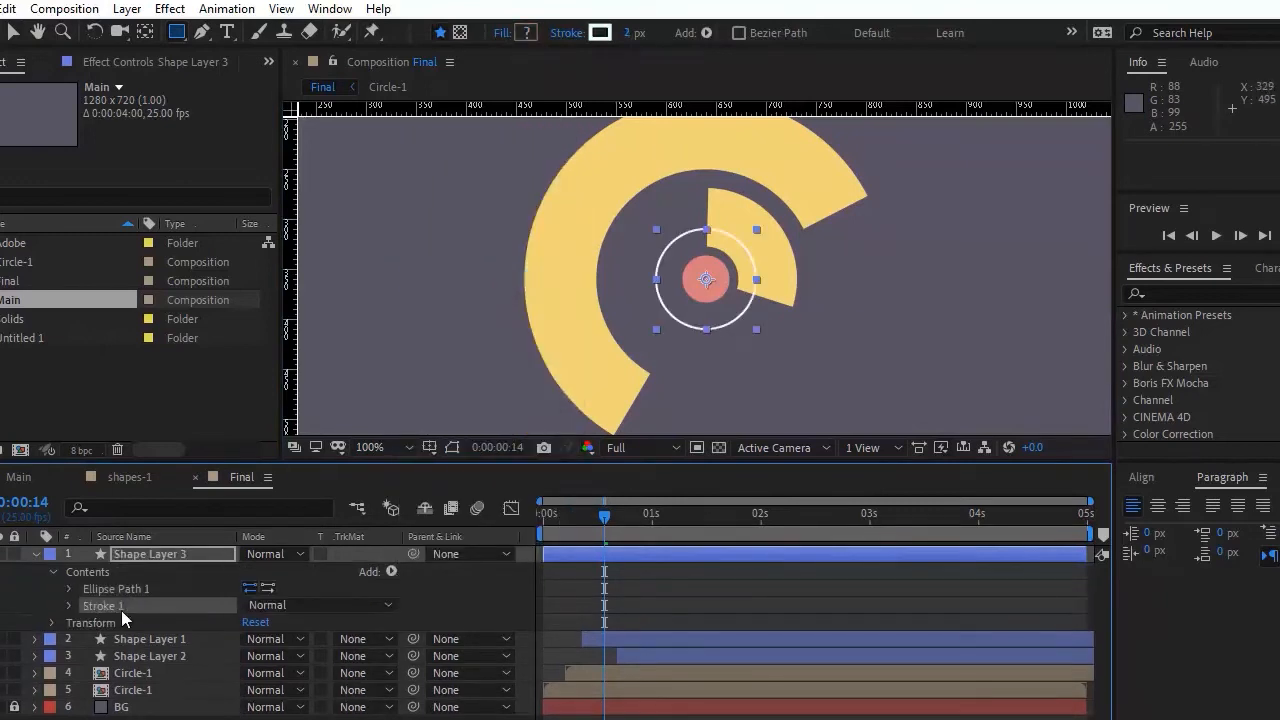
Set Shape Layer 3's Stroke Width to 3 and parent the layer to Shape Layer 1
click(68, 606)
drag(246, 648, 251, 651)
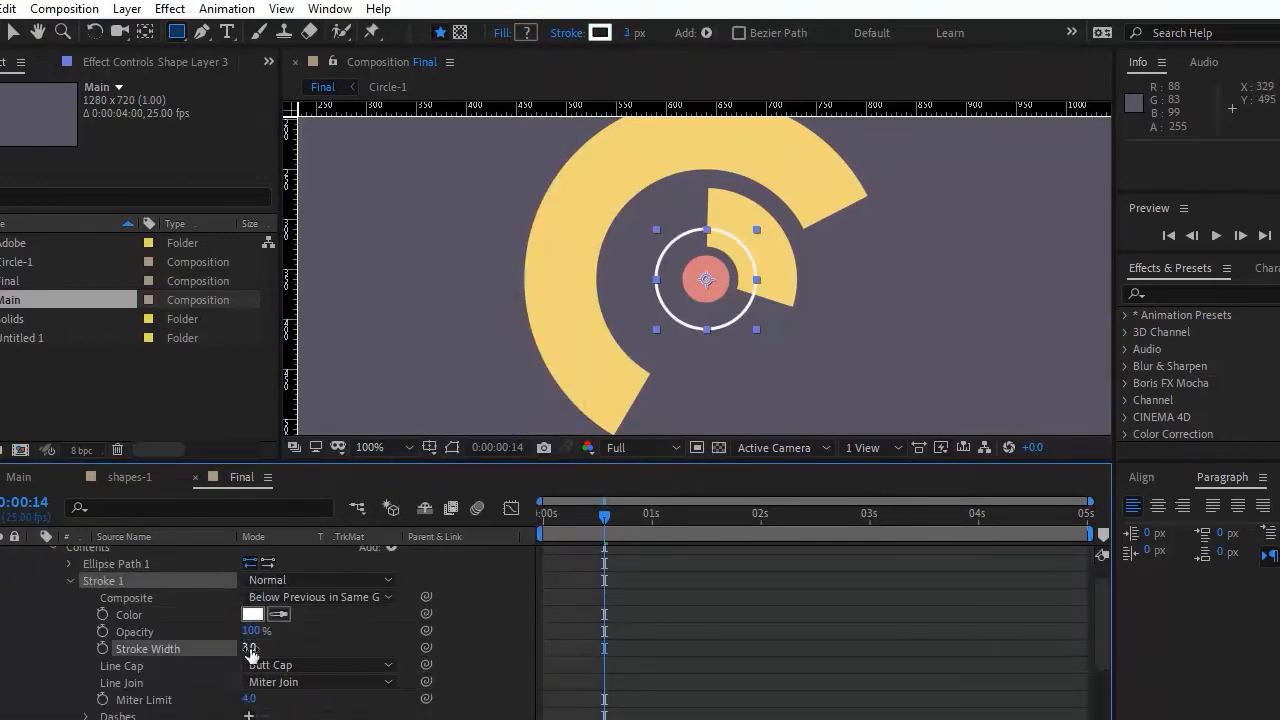
click(68, 580)
drag(382, 573, 188, 639)
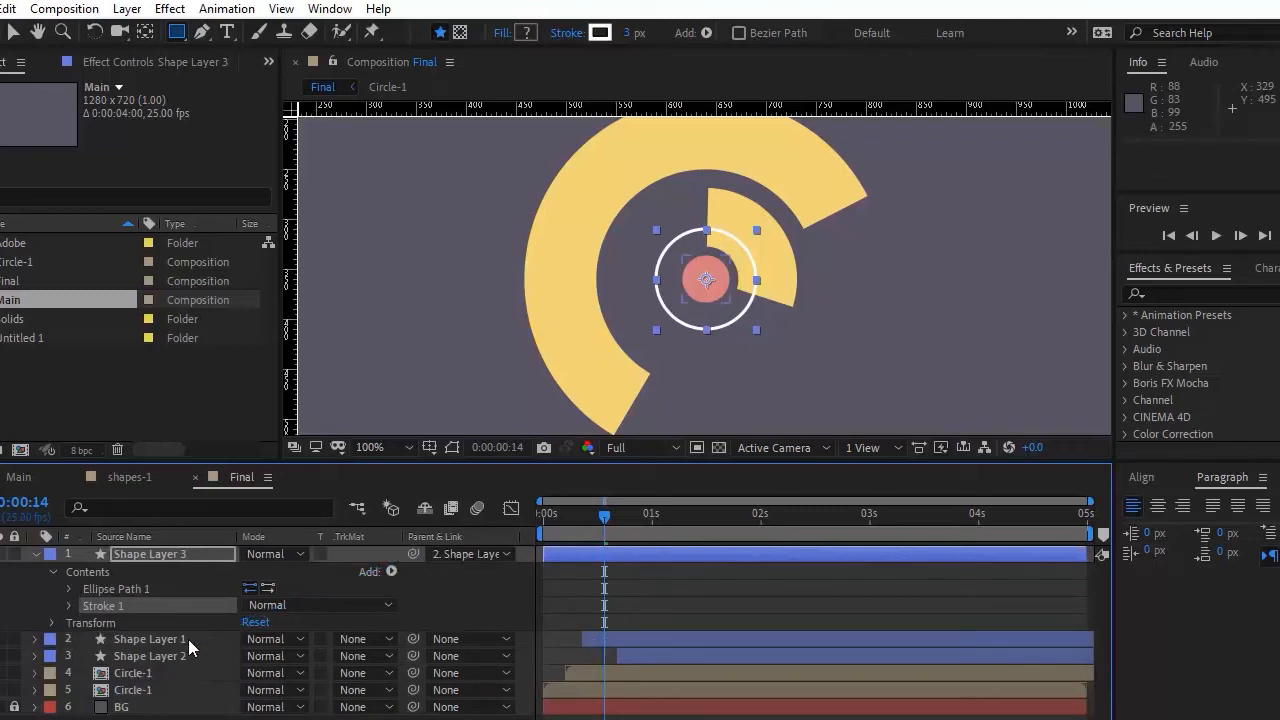
Set the size of Shape Layer 3's ellipse path to 35 by 35
click(69, 589)
drag(266, 605, 196, 597)
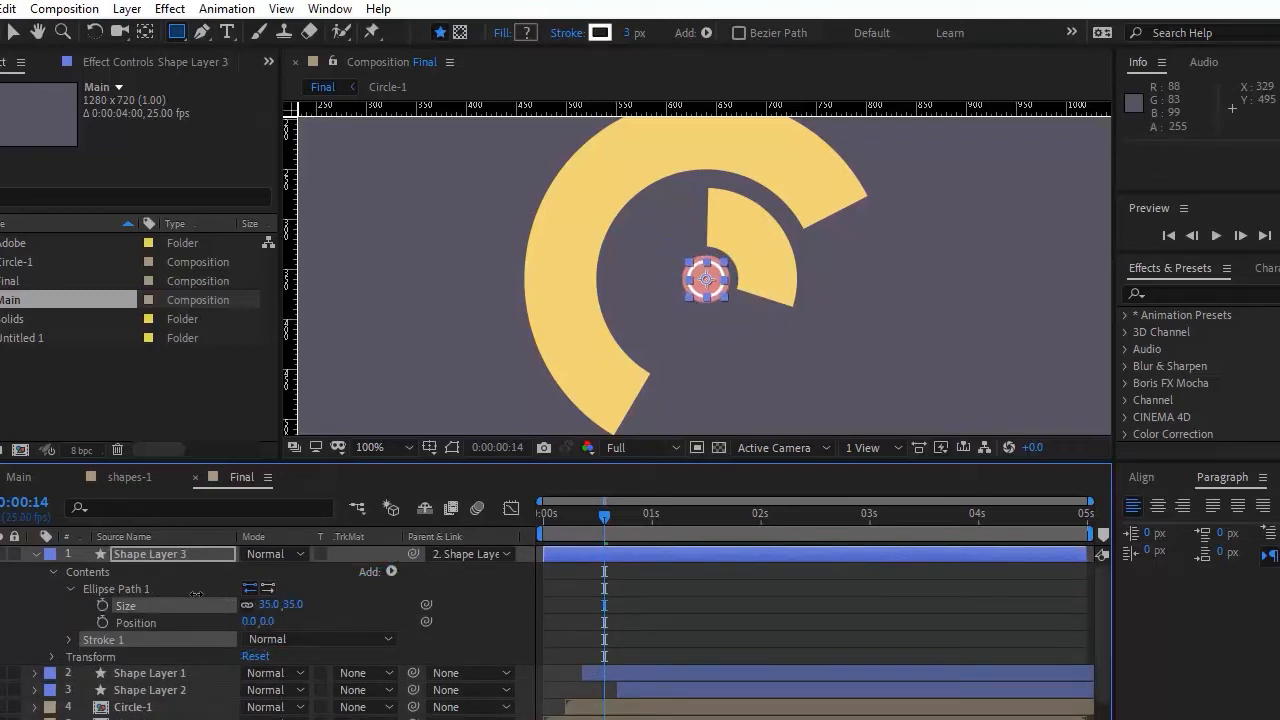
click(53, 572)
Preview the thin ring's growth and shift Shape Layer 3 to start together with Shape Layer 1
key(space)
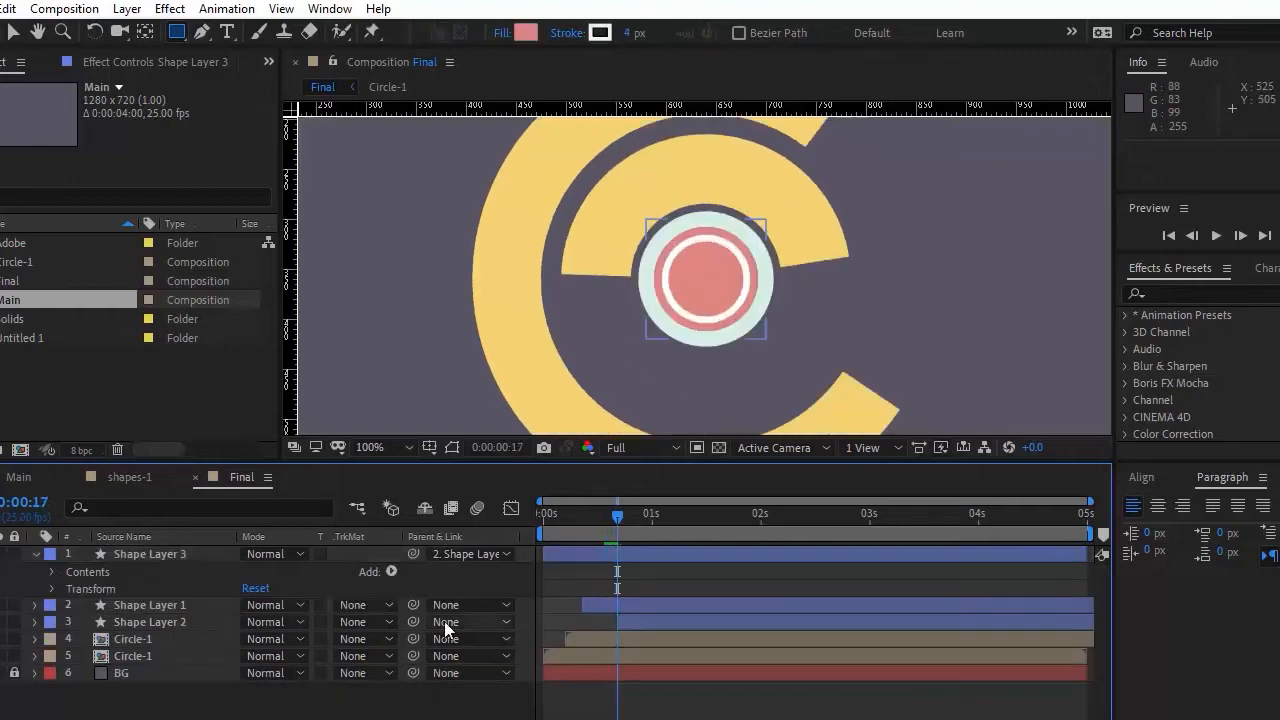
key(Page_Down)
key(Page_Down)
key(Page_Down)
key(Page_Down)
drag(577, 555, 580, 520)
Step forward and back through the frames to check how the thin ring grows inside the pink circle
key(Page_Down)
key(Page_Down)
key(Page_Down)
key(Page_Down)
click(382, 703)
key(Page_Down)
key(Page_Down)
key(Page_Down)
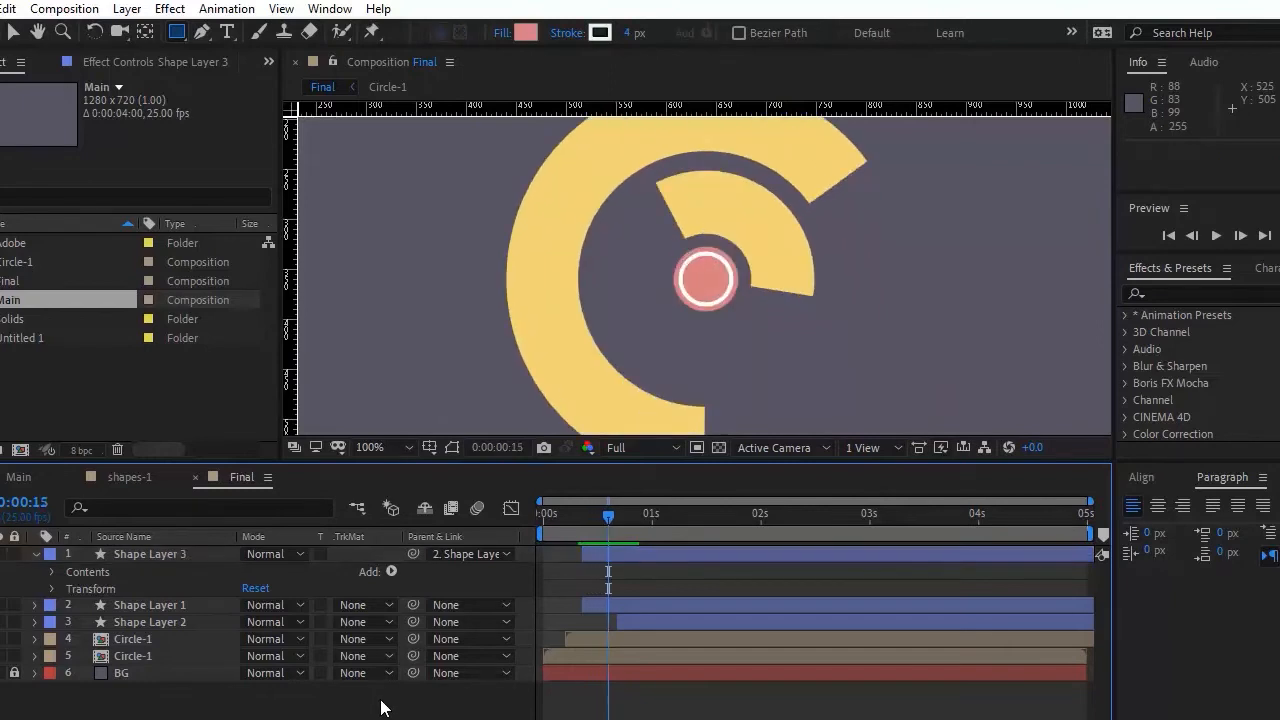
key(Page_Up)
key(Page_Up)
key(Page_Up)
key(Page_Up)
key(Page_Up)
key(Page_Up)
Add Trim Paths to Shape Layer 3's contents and move the current time to 0:00:00:14
click(53, 572)
click(68, 589)
click(391, 572)
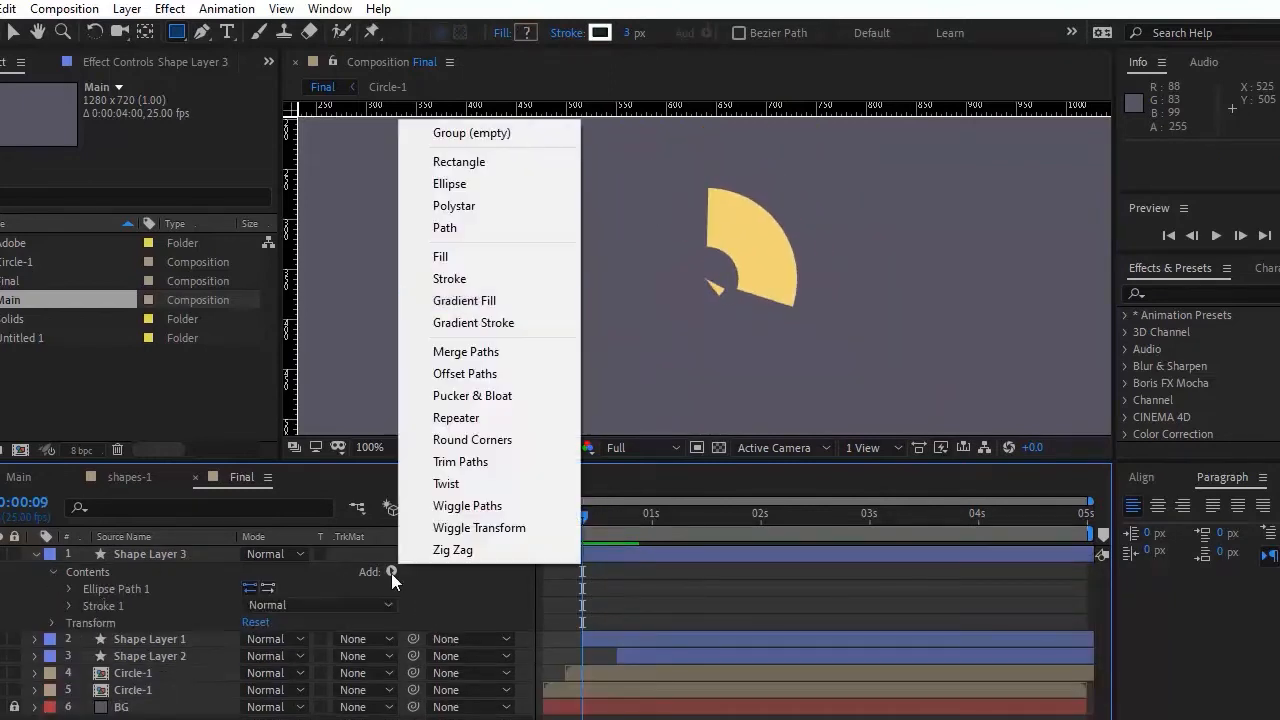
click(460, 461)
drag(127, 603, 64, 624)
key(Page_Down)
key(Page_Down)
key(Page_Down)
key(Page_Down)
key(Page_Down)
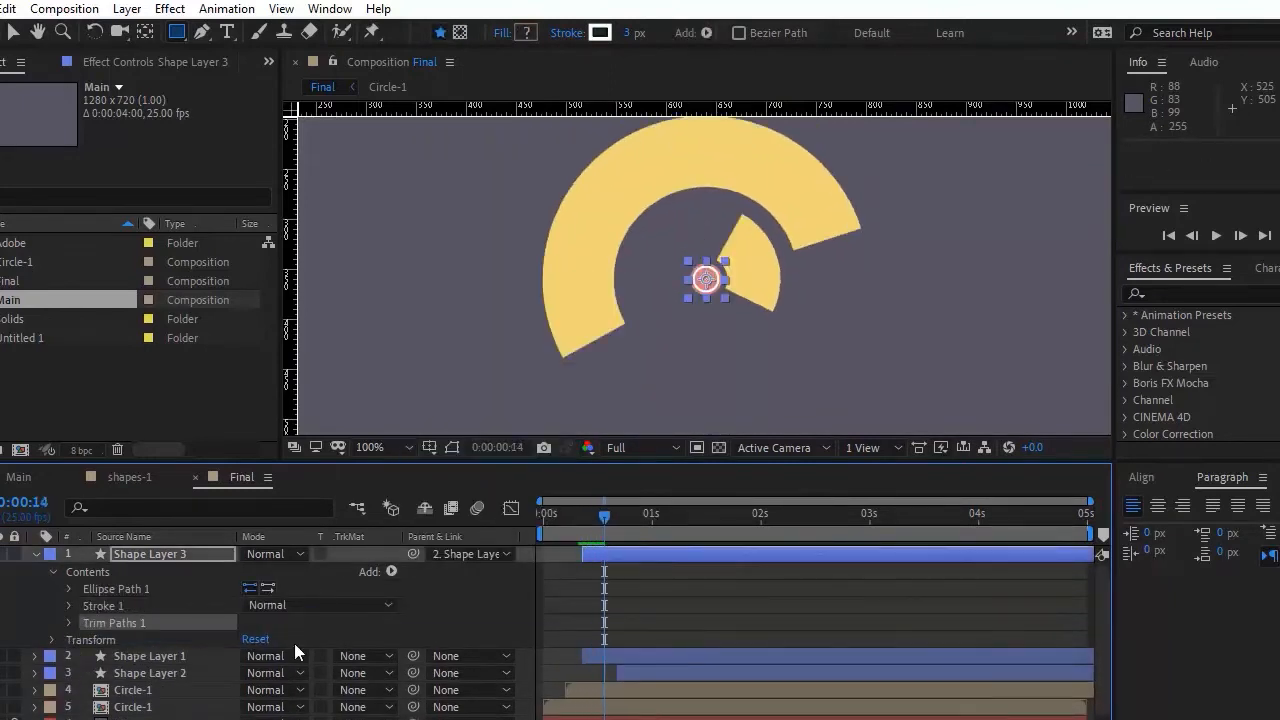
Keyframe the Start and End of Shape Layer 3's Trim Paths 1 at 0% at 0:00:00:09
key(Page_Down)
click(69, 623)
drag(259, 658, 364, 642)
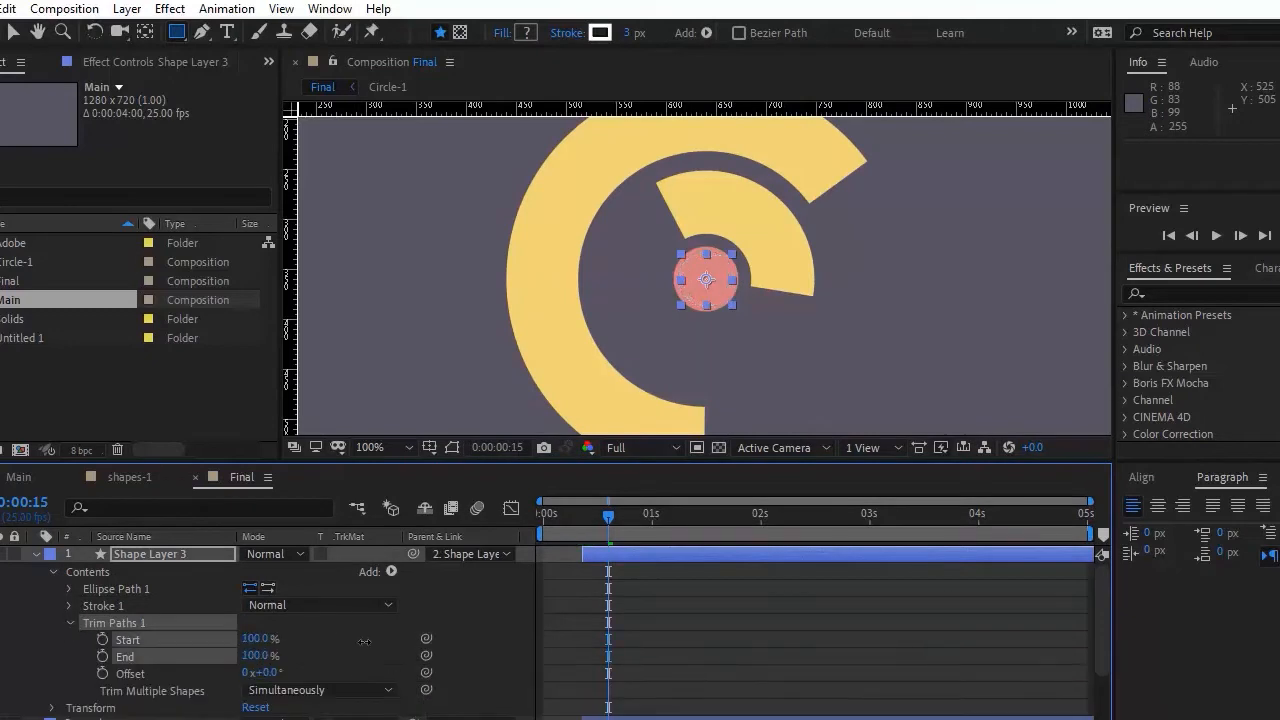
key(ctrl+z)
key(Page_Up)
key(Page_Up)
key(Page_Up)
key(Page_Up)
key(Page_Up)
key(Page_Up)
click(102, 640)
click(102, 657)
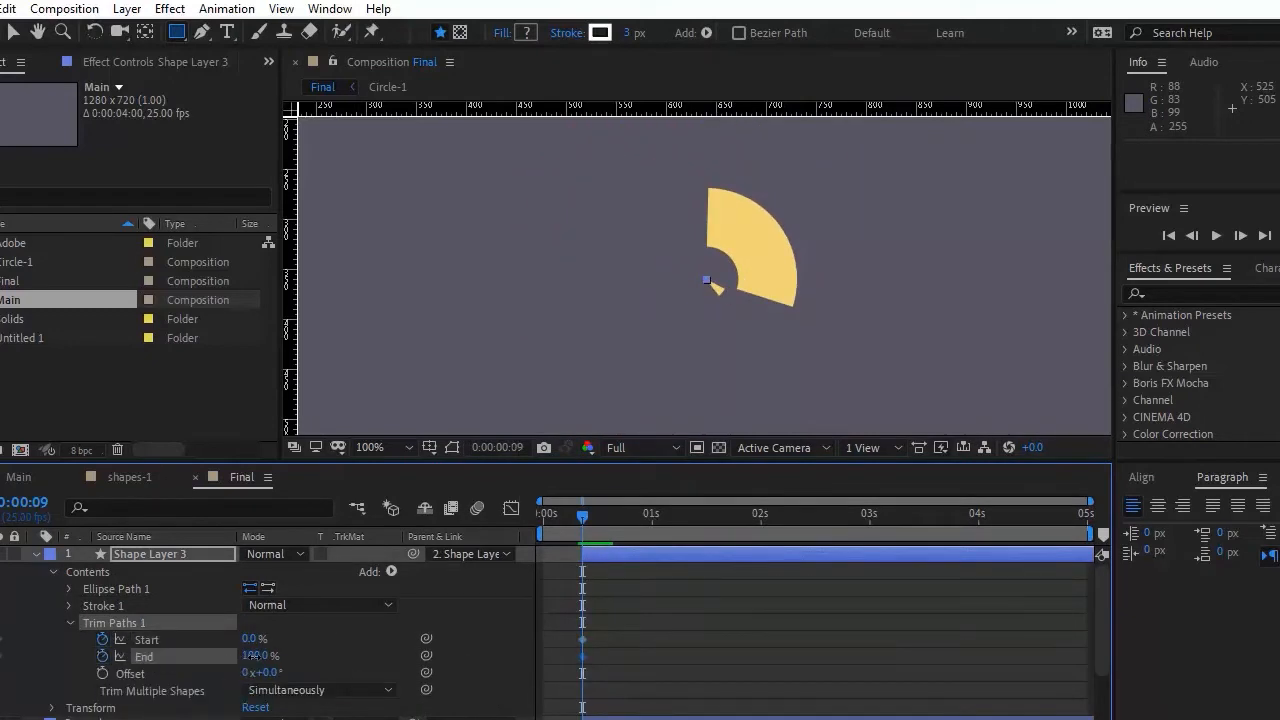
Set Trim Paths 1 Start and End to 100% at 0:00:01:07 and apply Easy Ease to all four keyframes
key(space)
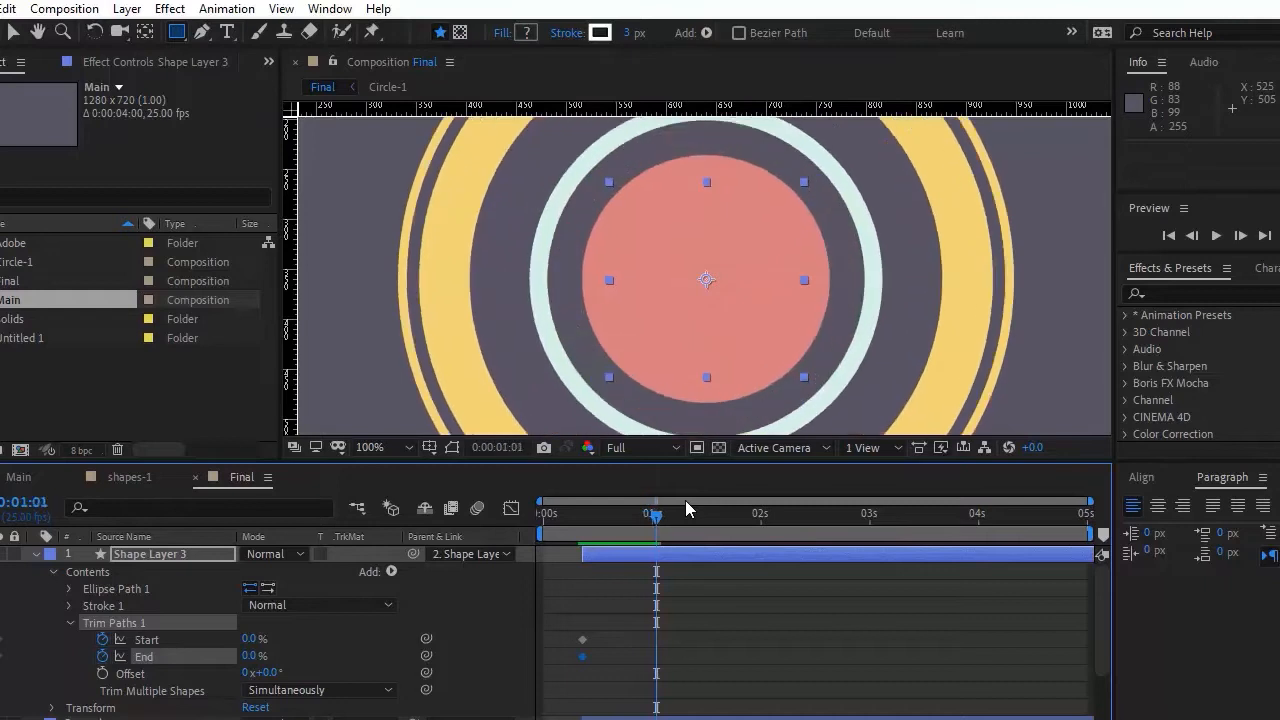
drag(248, 639, 366, 656)
drag(737, 667, 550, 619)
key(F9)
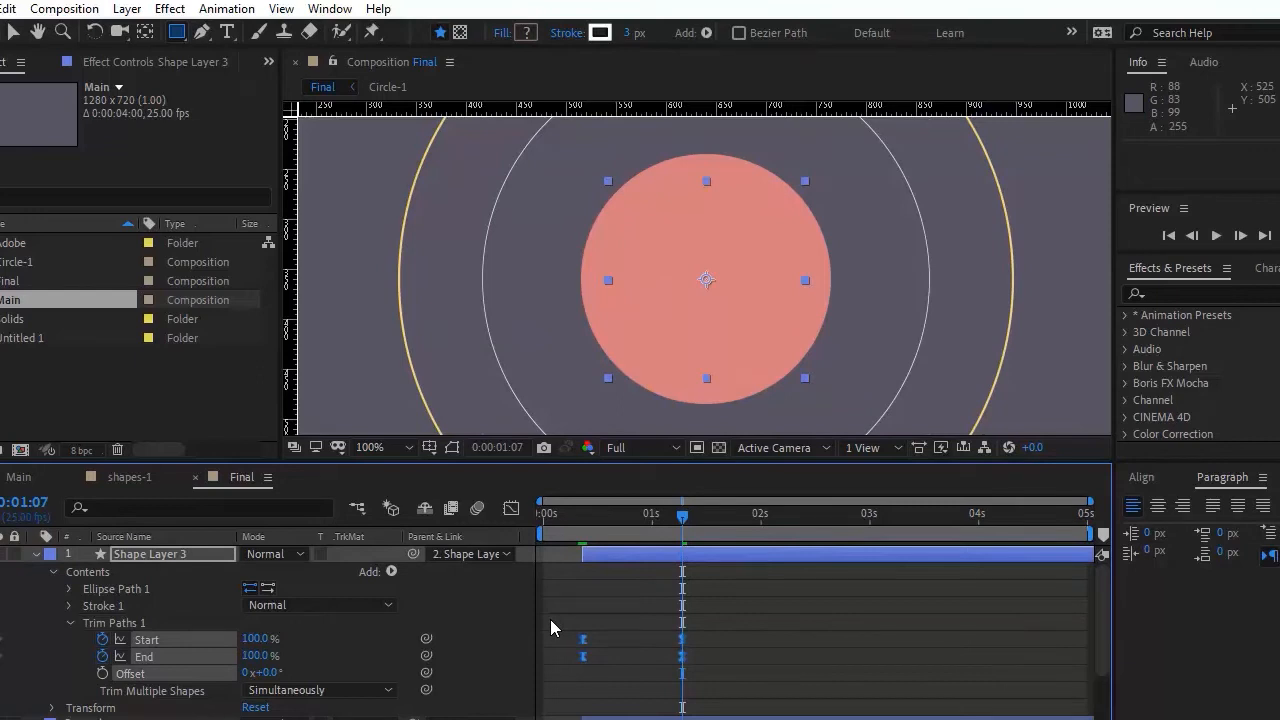
Delay both Trim Paths Start keyframes so the first sits at 0:00:00:14, and collapse the layer's properties
click(746, 614)
drag(736, 634, 603, 648)
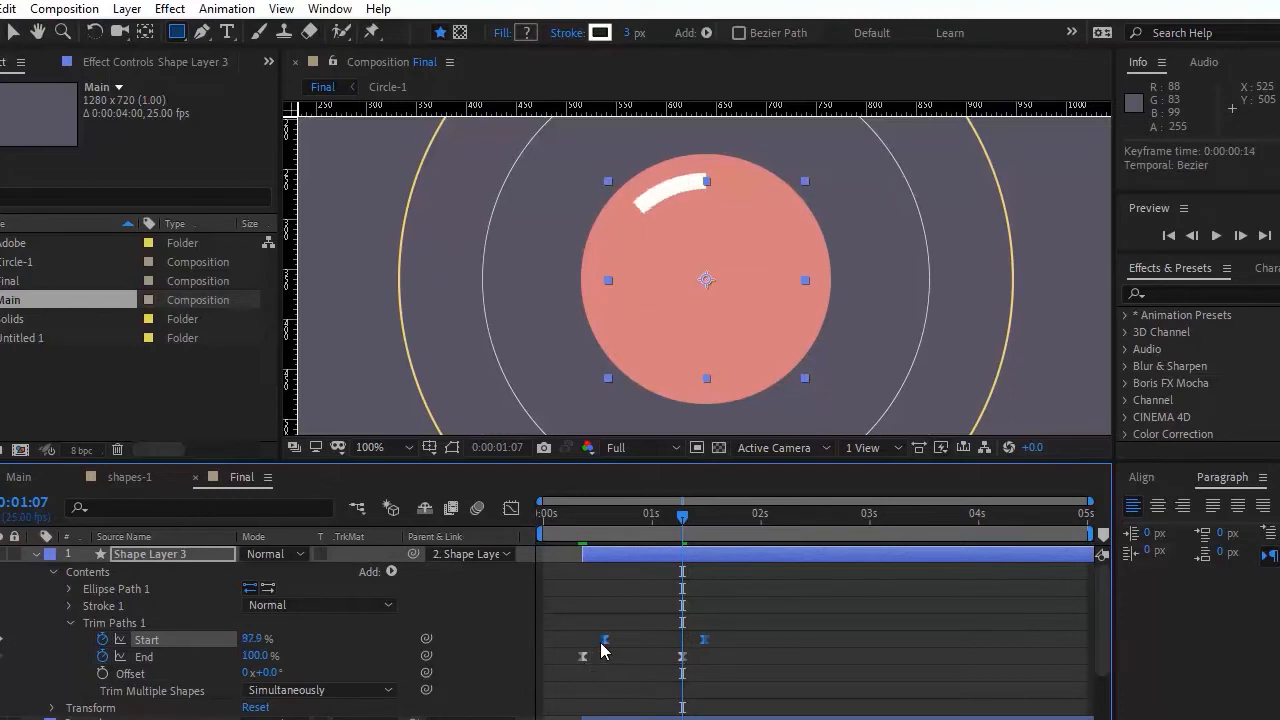
key(j)
key(u)
click(266, 678)
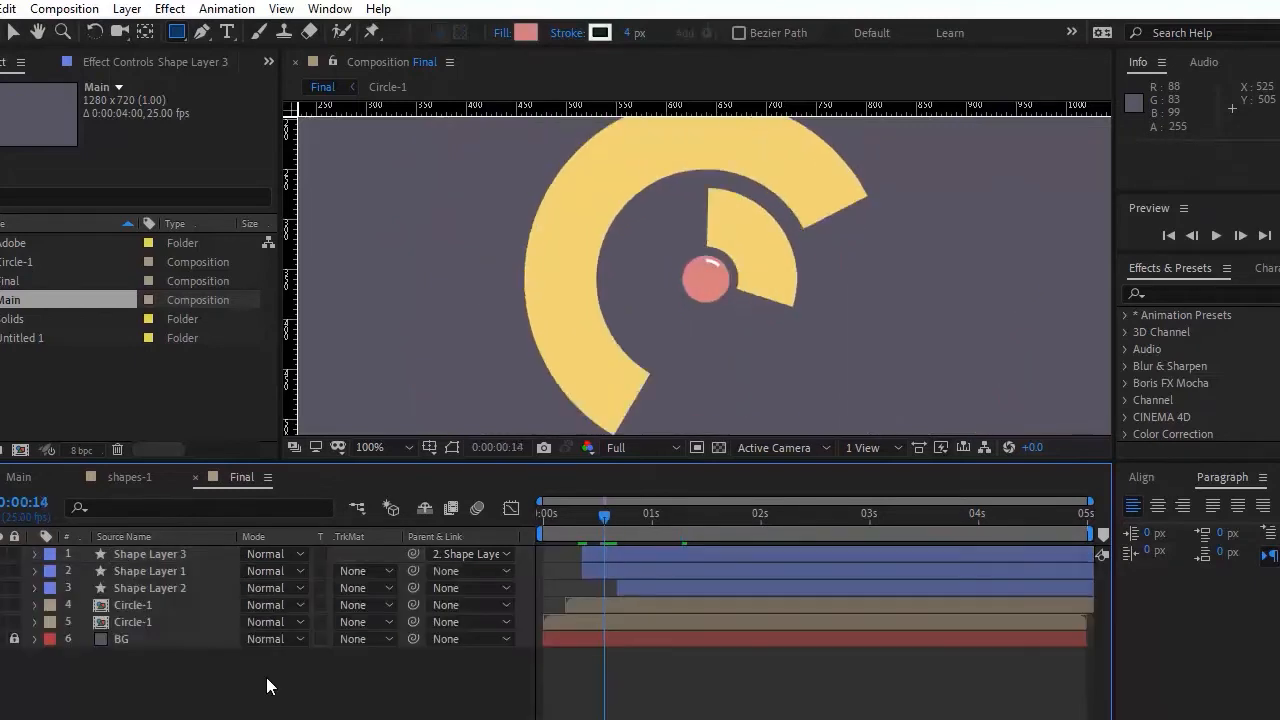
Step forward and back through the frames to examine how the white arc travels inside the pink circle
key(Page_Down)
key(Page_Down)
key(Page_Down)
key(Page_Down)
key(Page_Down)
key(Page_Down)
key(Page_Down)
key(Page_Down)
key(Page_Down)
key(Page_Down)
key(Page_Down)
key(Page_Down)
key(Page_Down)
key(Page_Down)
key(Page_Down)
key(Page_Down)
key(Page_Down)
key(Page_Down)
key(Page_Down)
key(Page_Up)
key(Page_Up)
key(Page_Up)
key(Page_Up)
key(Page_Up)
key(Page_Up)
key(Page_Up)
key(Page_Up)
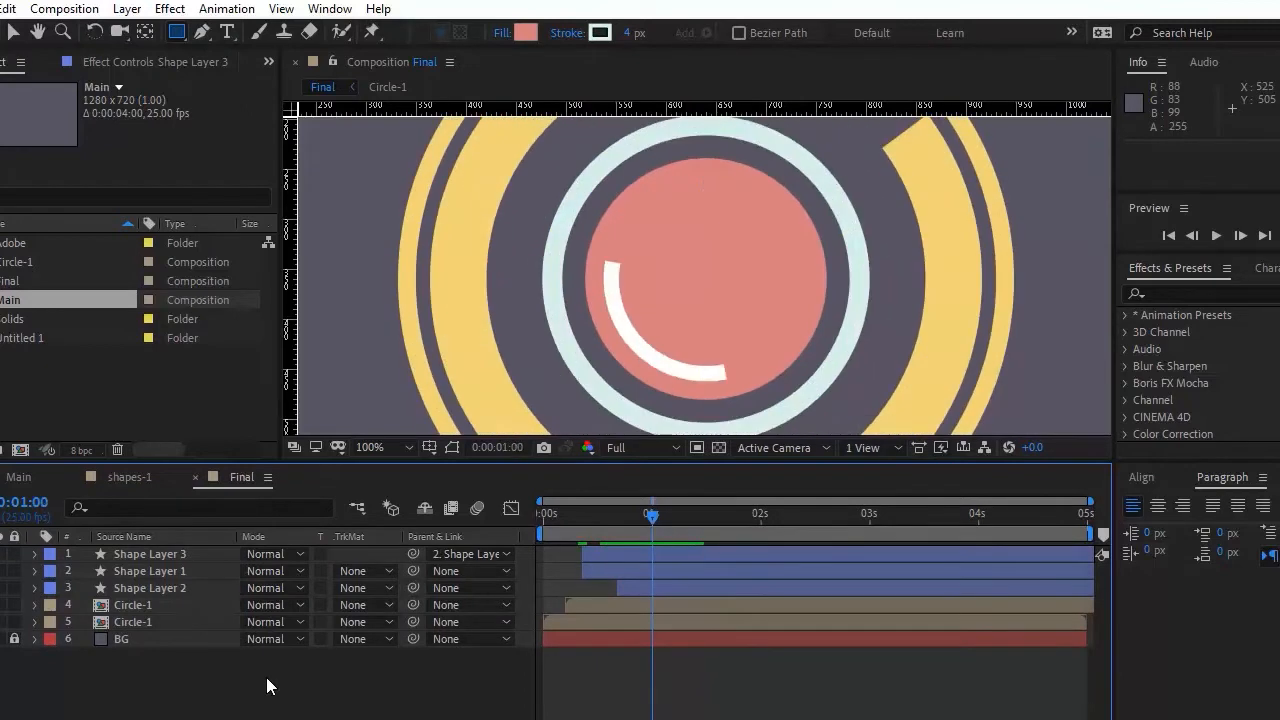
Keyframe Shape Layer 3's Stroke Width at 3.0 at 0:00:00:09 and show only the layer's animated properties
click(197, 557)
key(u)
click(0, 588)
key(u)
click(36, 554)
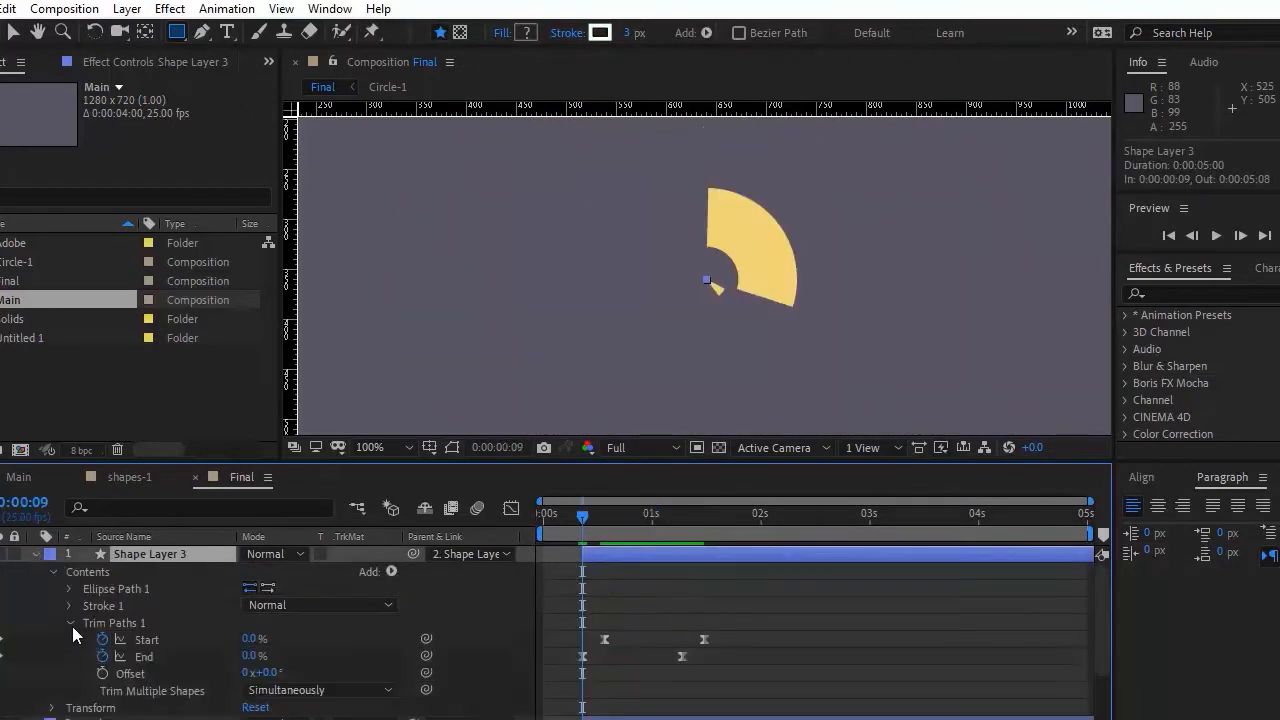
click(71, 606)
click(104, 649)
click(71, 581)
key(u)
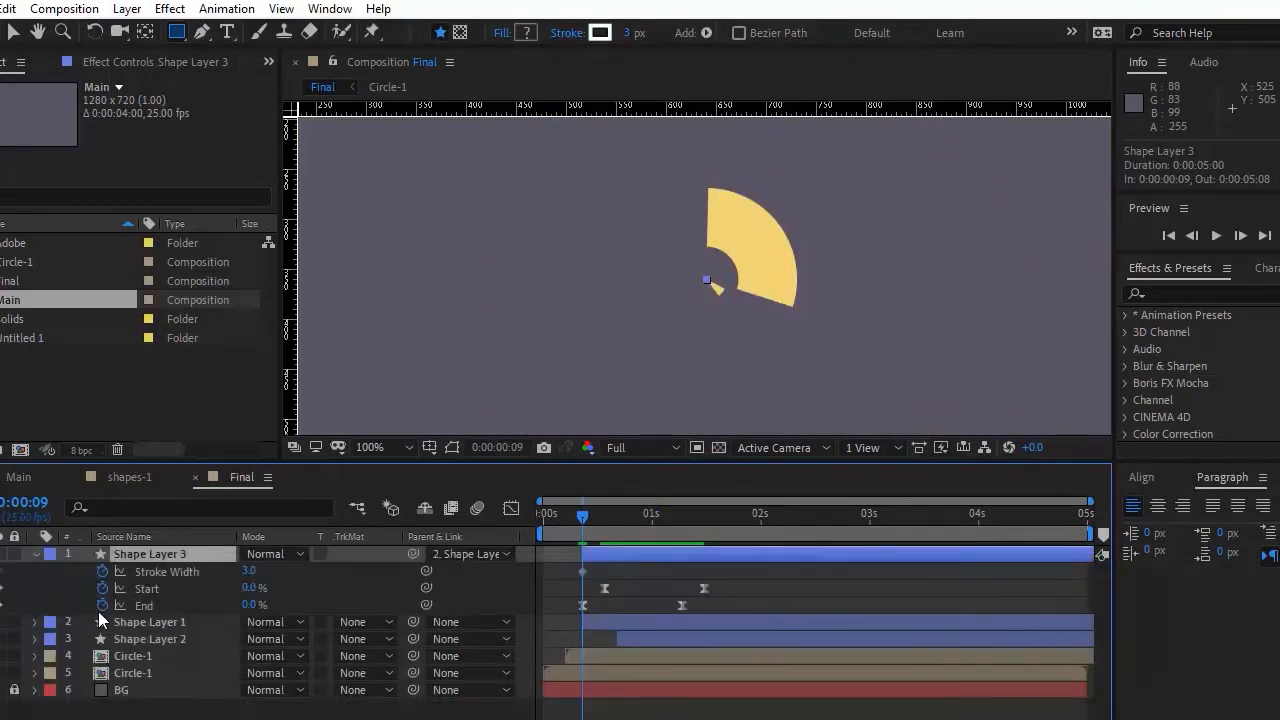
Reduce Shape Layer 3's Stroke Width to almost zero at the last Start keyframe and preview the thinning arc
key(k)
key(k)
key(k)
drag(253, 571, 250, 571)
key(space)
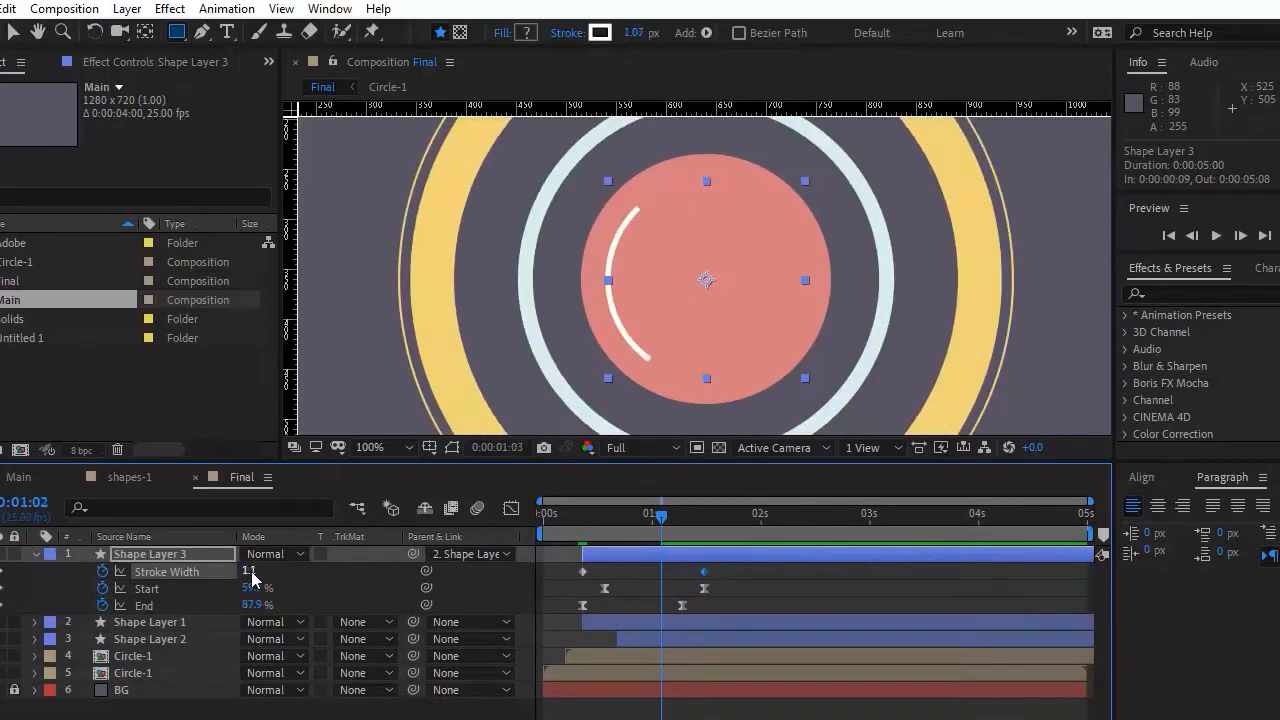
Try easing the Stroke Width keyframes, preview them, and delete them so Shape Layer 3 keeps a constant 0.17 px stroke
key(space)
click(102, 573)
drag(250, 571, 252, 571)
key(ctrl+z)
key(ctrl+z)
key(F9)
mouse_move(574, 578)
mouse_down()
mouse_move(709, 568)
mouse_move(574, 572)
mouse_up()
key(space)
key(Delete)
Move the Trim Paths Start keyframes earlier, about two frames after the End keyframes, and preview the shorter arc
drag(719, 595, 597, 581)
drag(606, 588, 595, 587)
key(space)
key(u)
Duplicate Shape Layer 3 and shift the original to start at 0:00:00:11
click(153, 558)
key(ctrl+d)
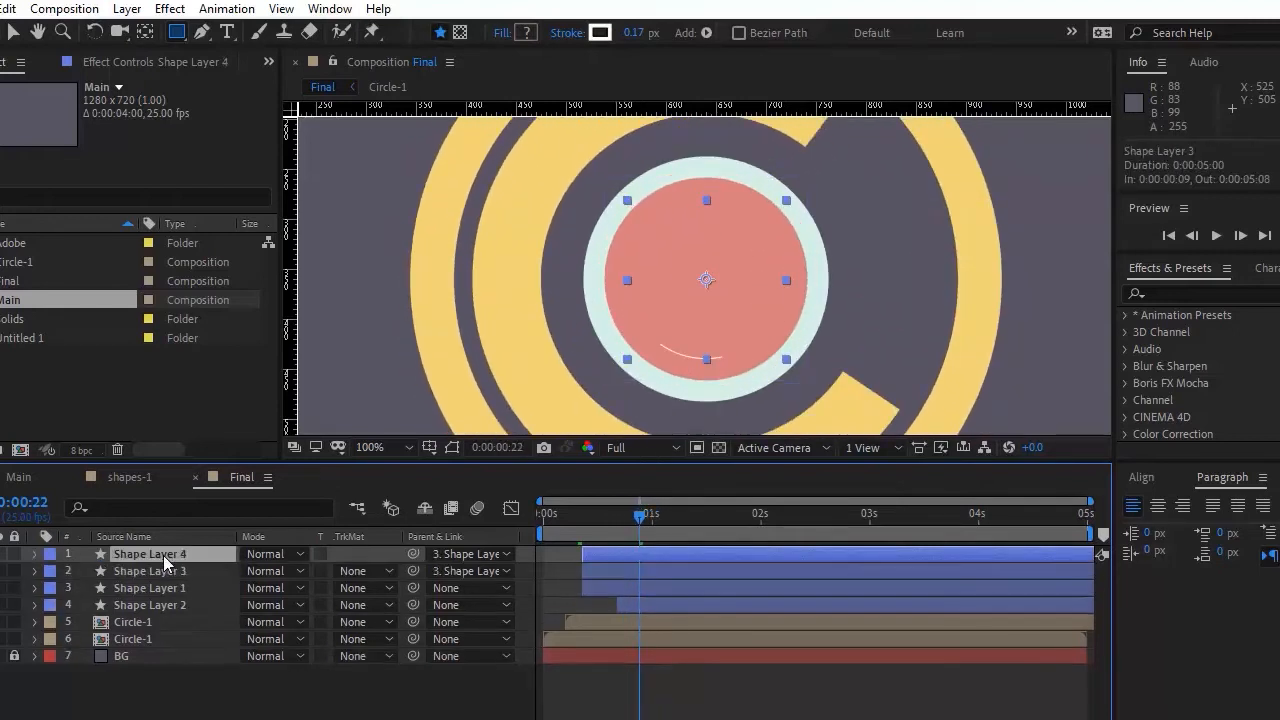
click(135, 571)
Review Shape Layer 3's contents and reduce the layer's scale to 179.1%
click(36, 571)
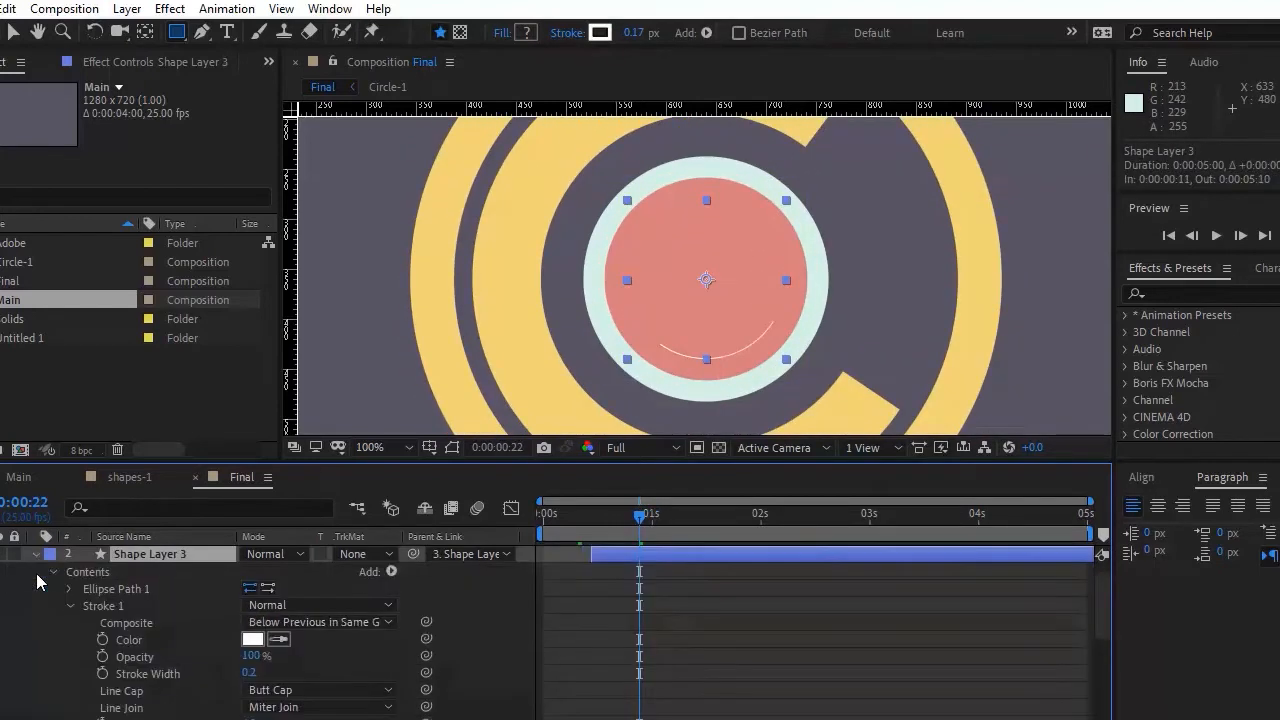
click(71, 604)
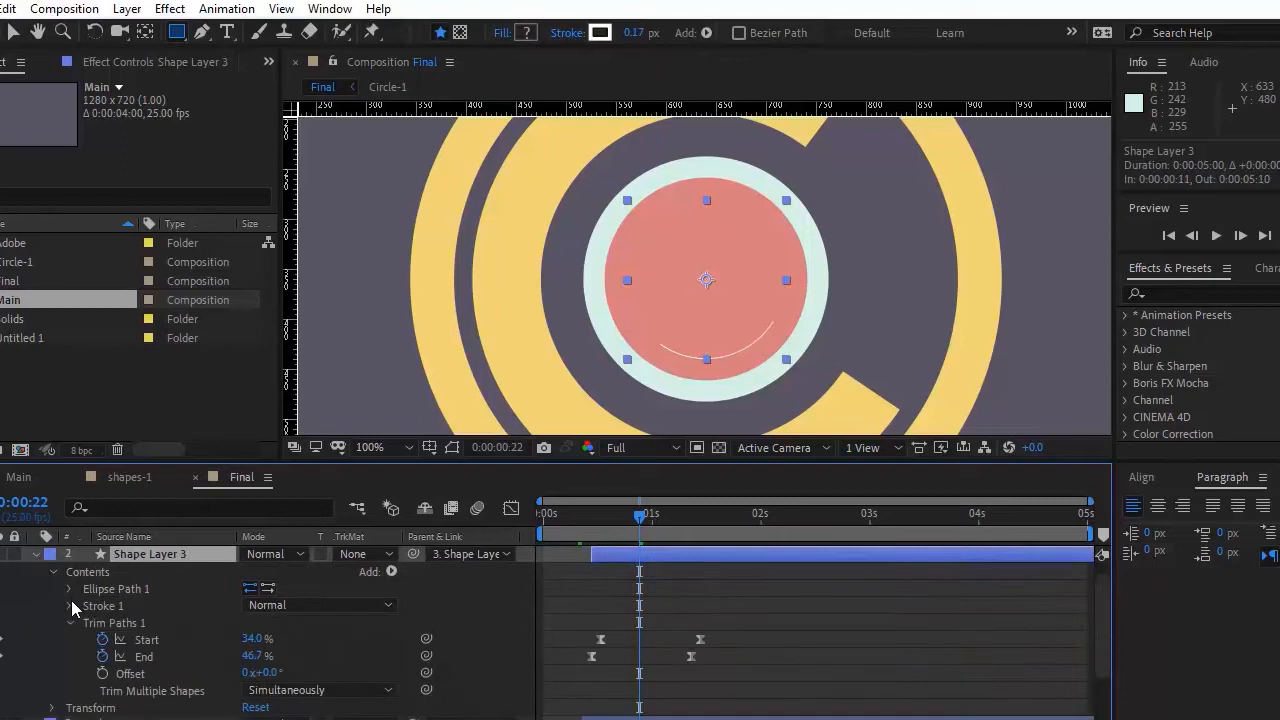
click(70, 622)
click(69, 589)
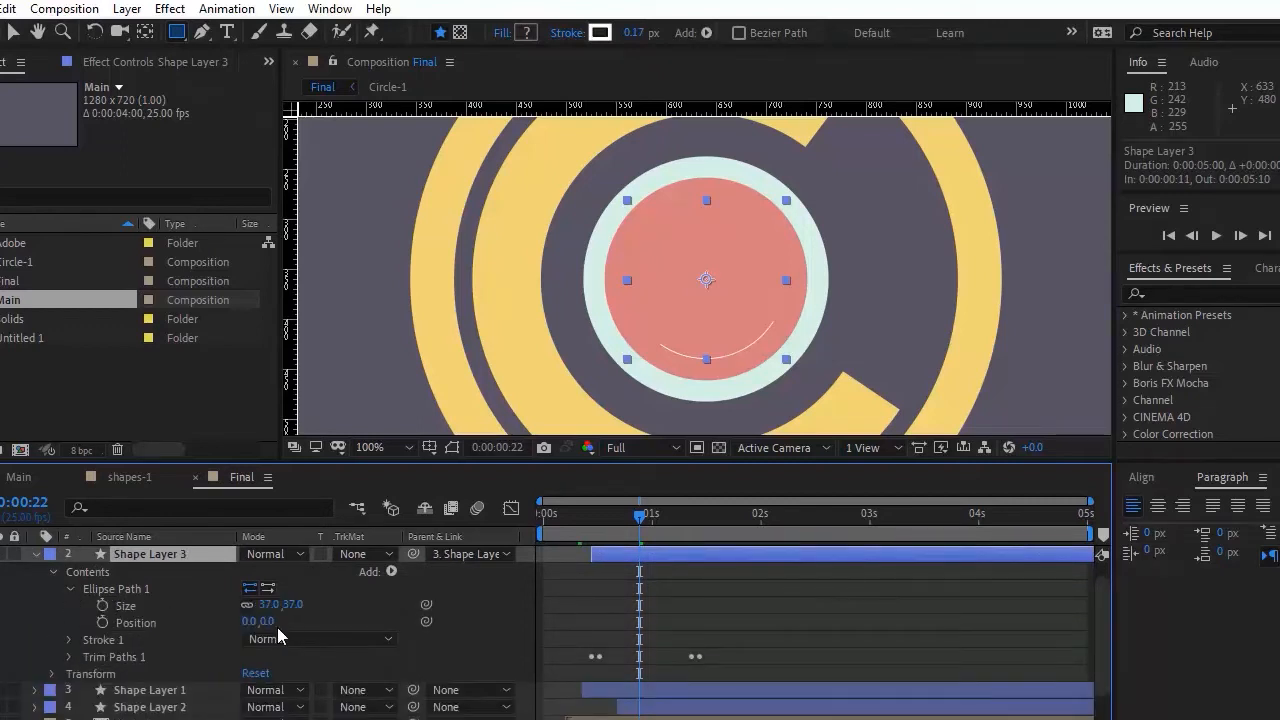
click(69, 588)
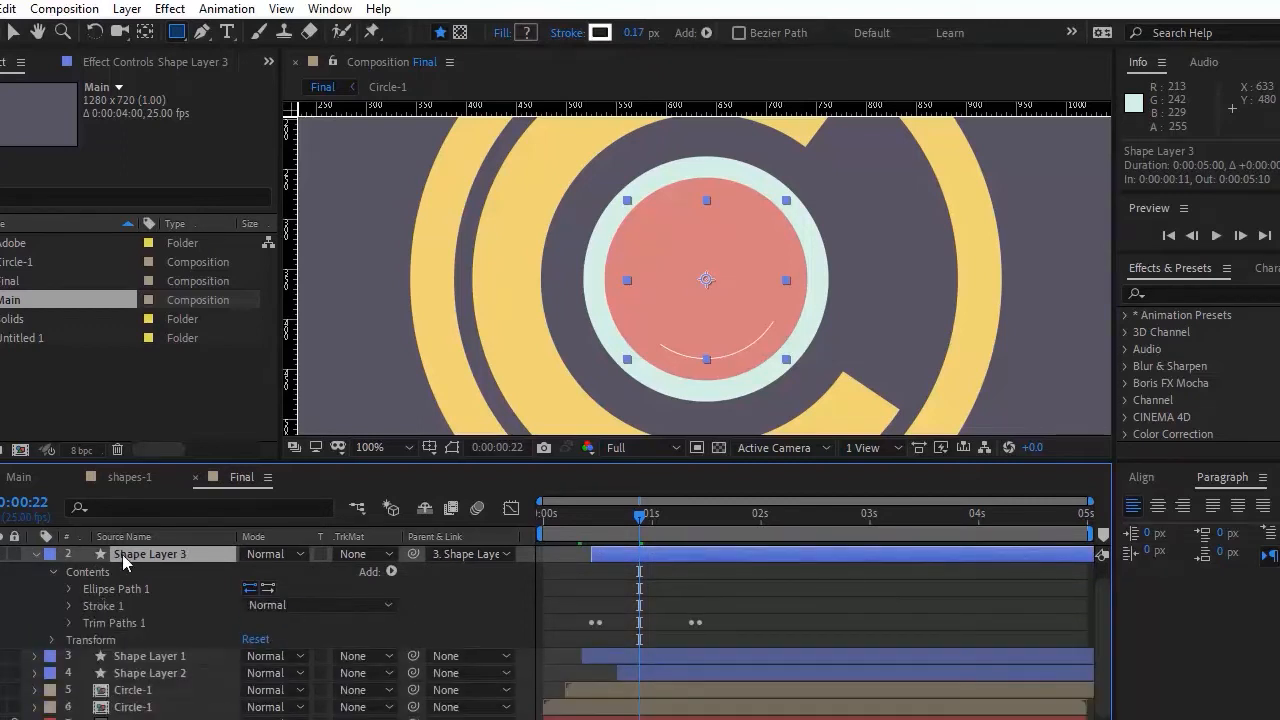
click(122, 554)
key(s)
drag(265, 588, 244, 588)
Preview the two arcs together, save the project and move the current time to 0:00:01:04
click(585, 527)
drag(585, 527, 597, 521)
key(space)
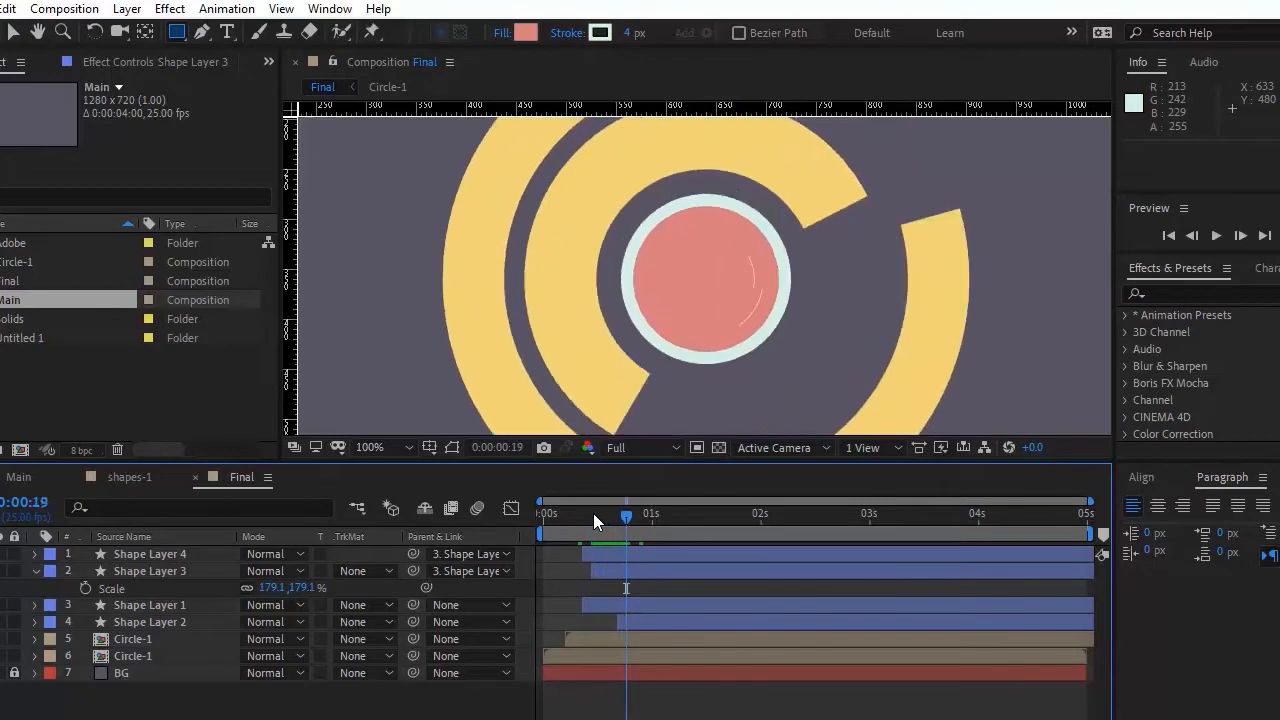
key(ctrl+s)
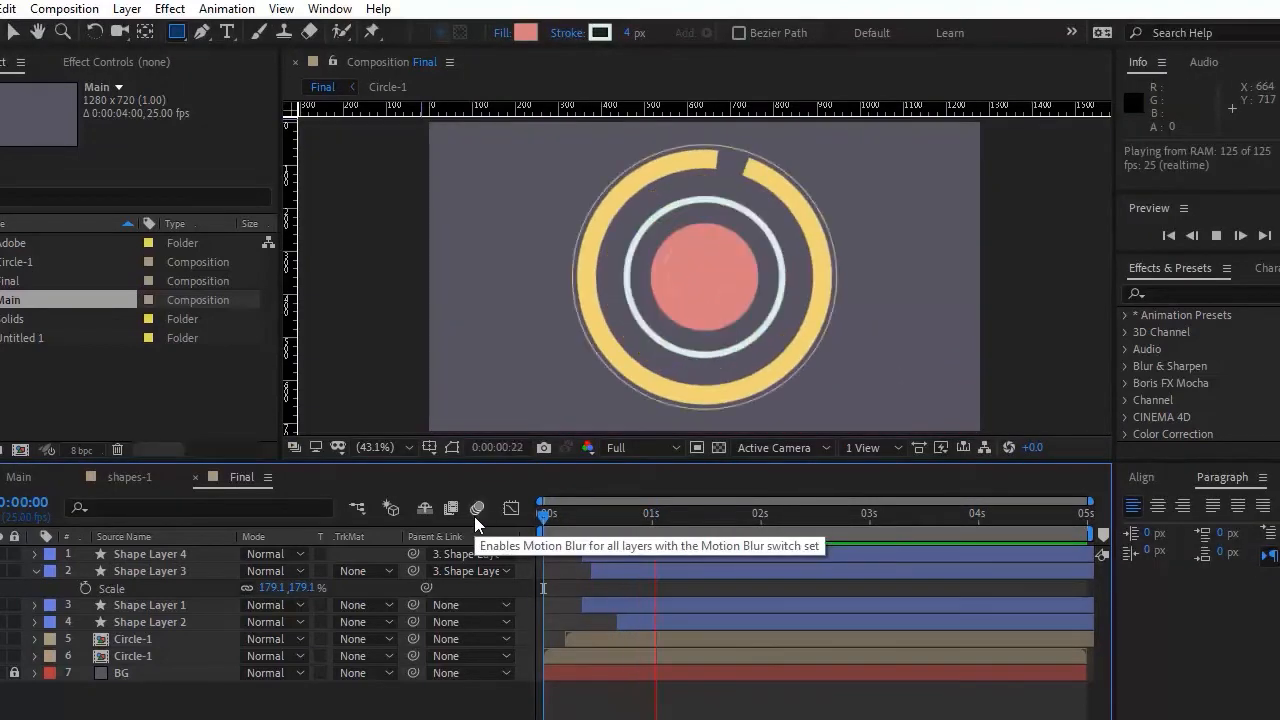
mouse_move(664, 511)
mouse_down()
mouse_move(650, 513)
mouse_move(670, 516)
mouse_up()
click(37, 572)
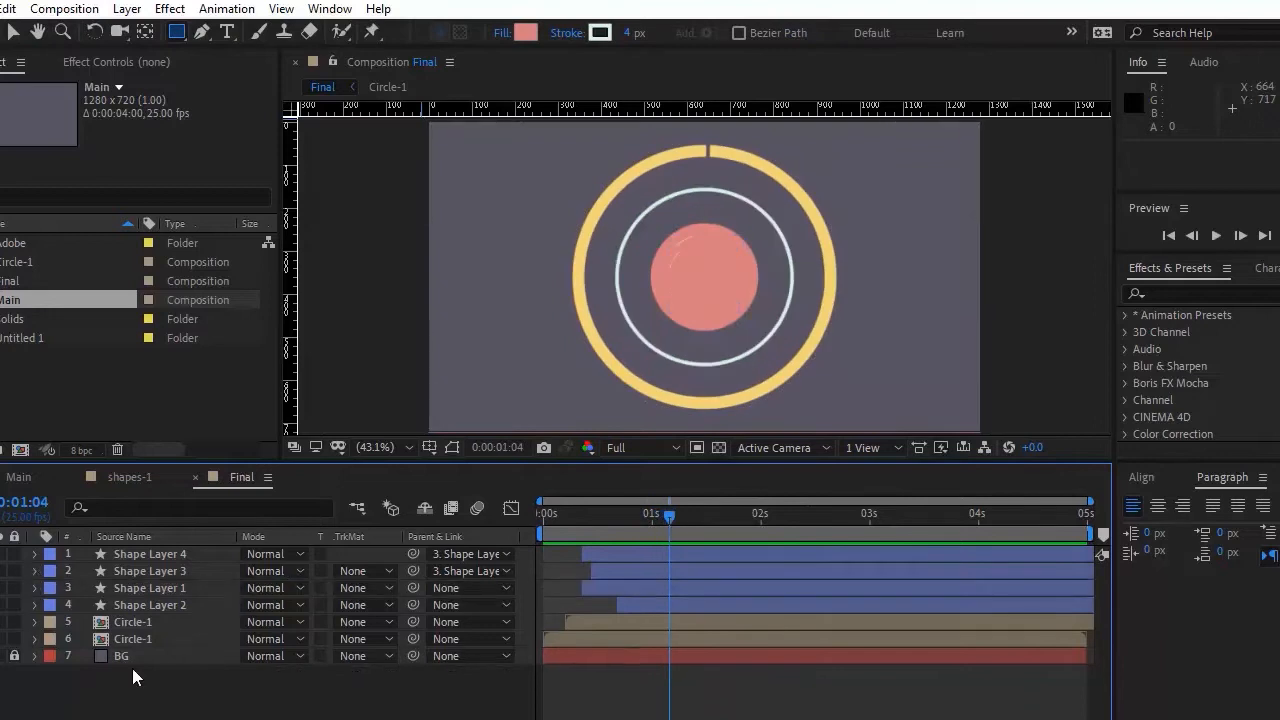
Create a new empty shape layer and add a Polystar path and a Fill to its contents
right_click(174, 690)
mouse_move(390, 468)
click(505, 606)
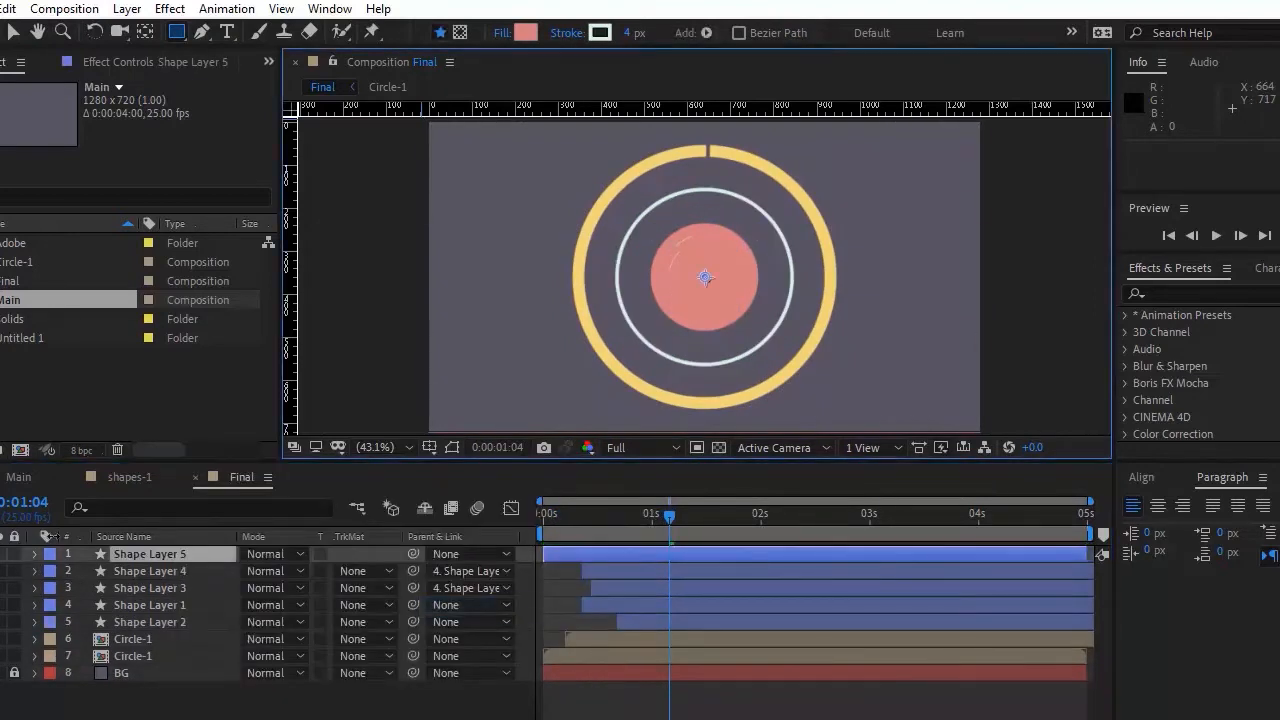
click(36, 556)
click(390, 572)
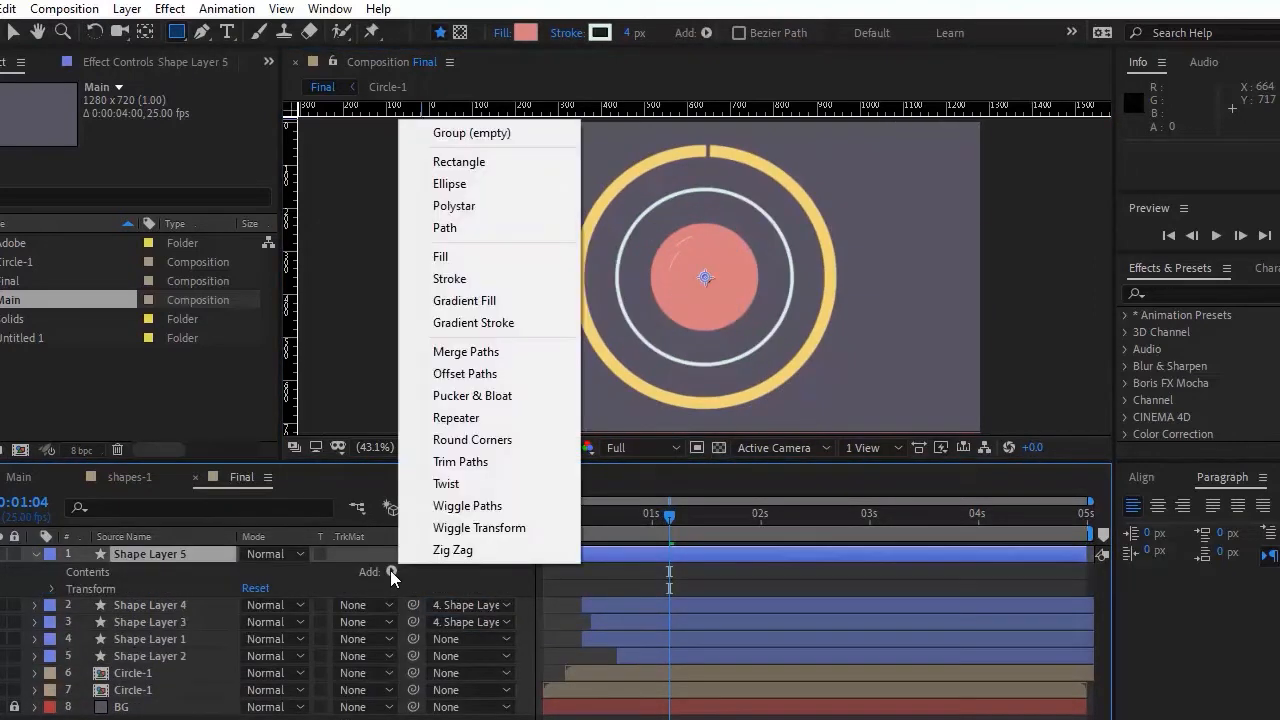
click(478, 207)
click(391, 572)
click(477, 258)
Sample the pink circle's colour for the star's fill and darken it
click(529, 35)
click(740, 319)
key(Tab)
text(41)
key(Tab)
text(71)
key(Return)
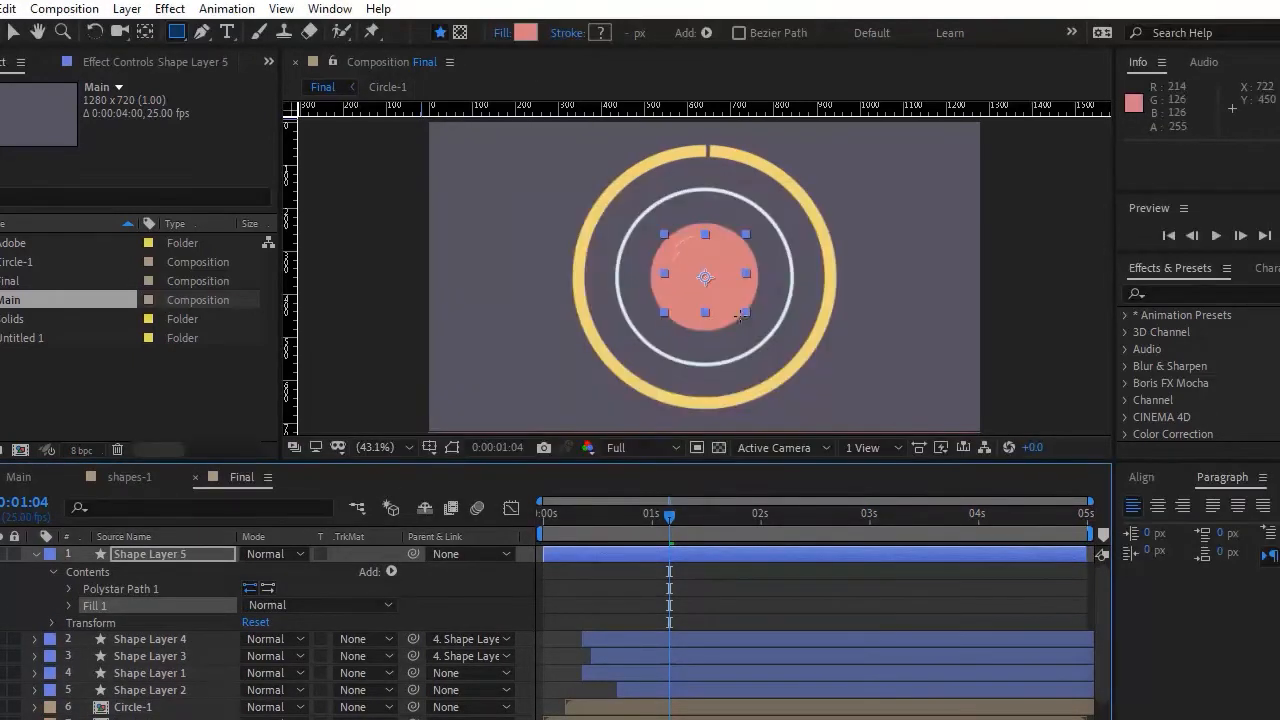
click(529, 35)
click(805, 240)
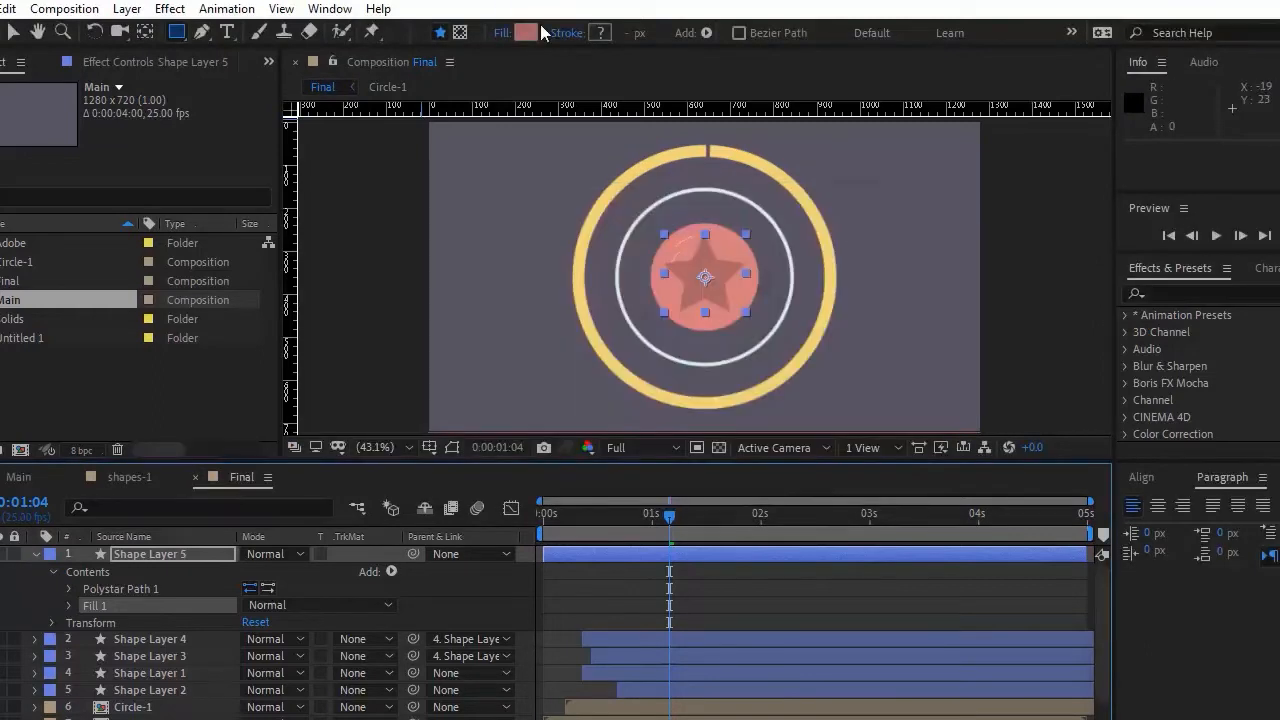
Adjust the star's fill colour to a strong, saturated dark red
click(530, 34)
mouse_move(503, 317)
mouse_down()
mouse_move(506, 345)
mouse_move(588, 318)
mouse_up()
click(805, 239)
click(525, 32)
click(840, 236)
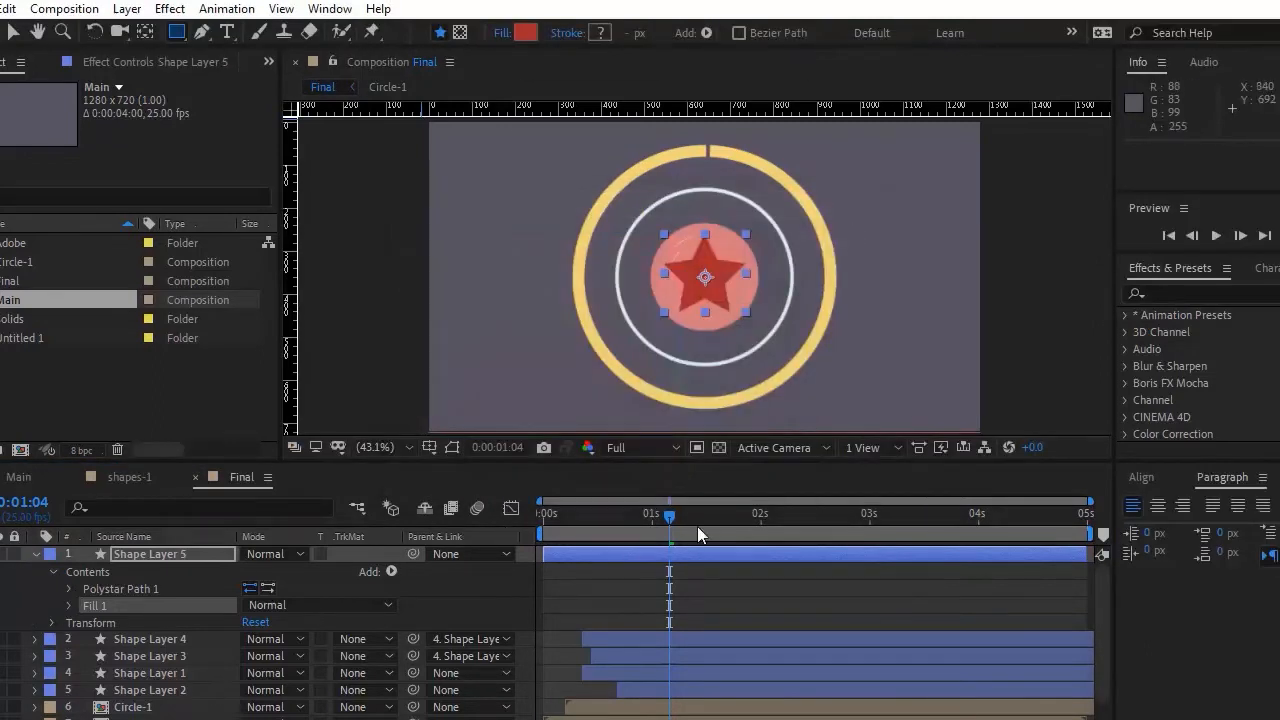
Start Shape Layer 5 at 0:00:00:11 and enable keyframes there for the polystar's Points, Rotation and Outer Roundness
drag(593, 555, 637, 556)
drag(591, 516, 617, 554)
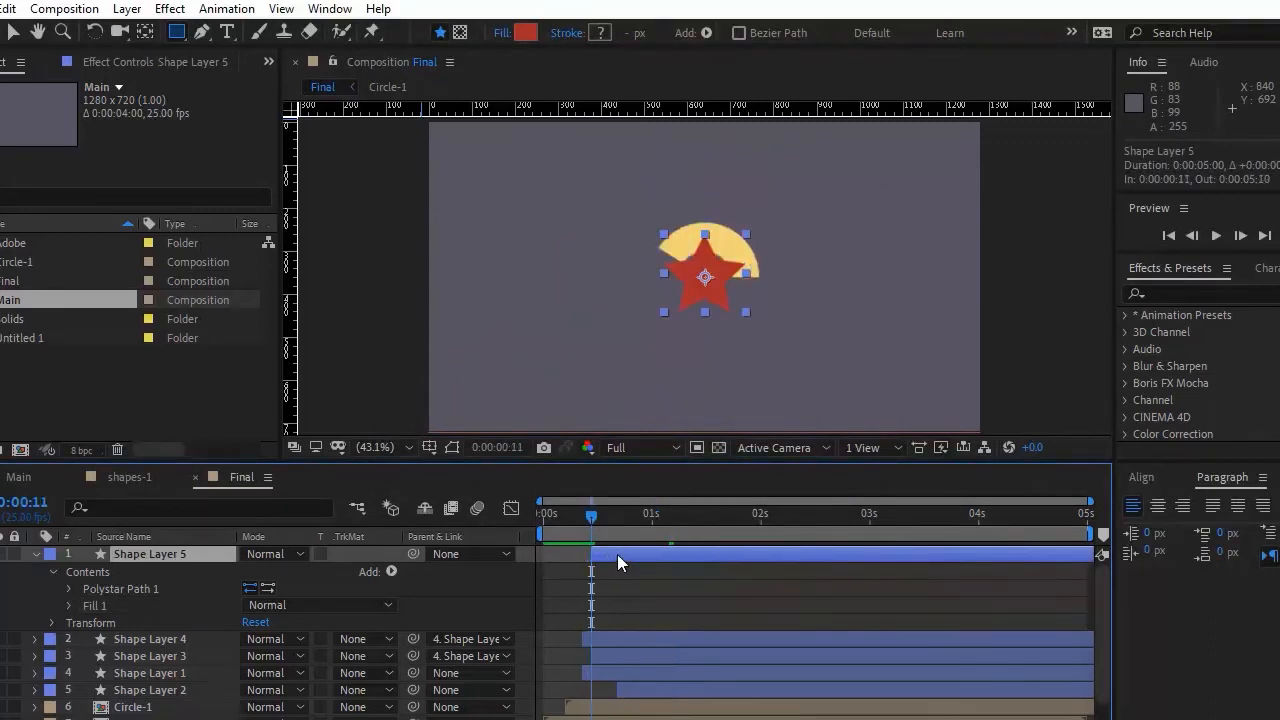
click(68, 589)
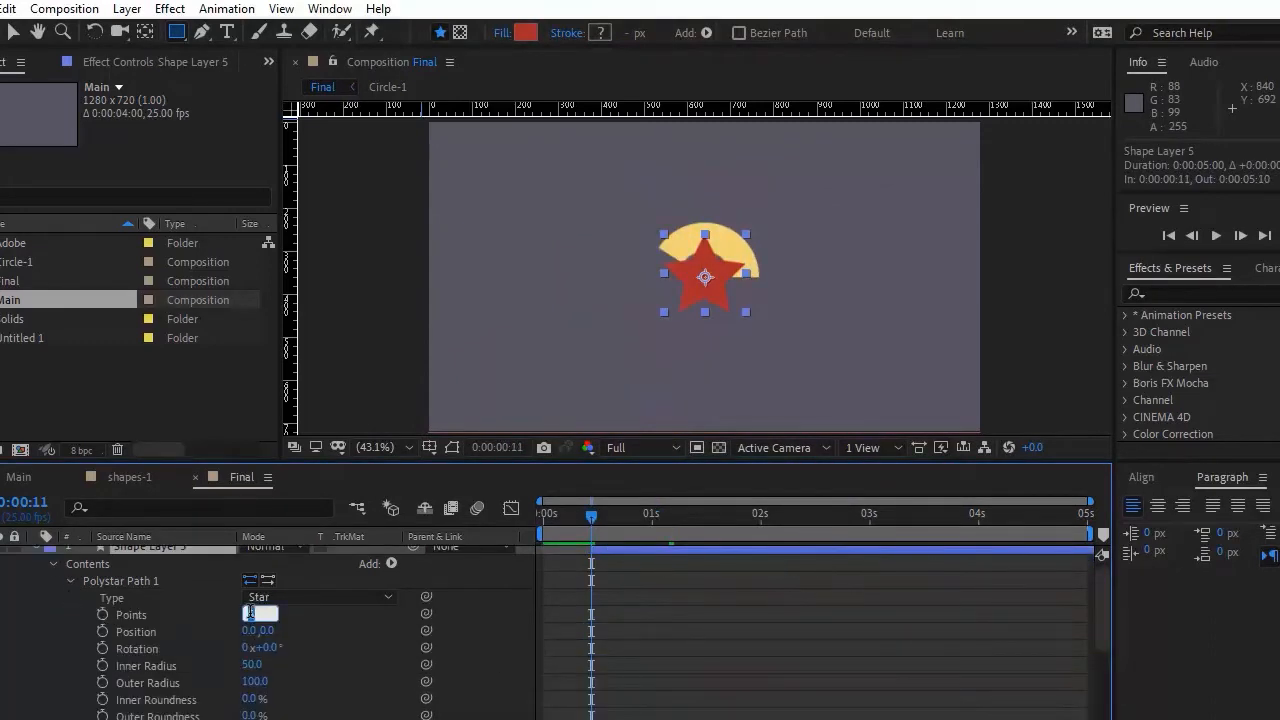
click(101, 614)
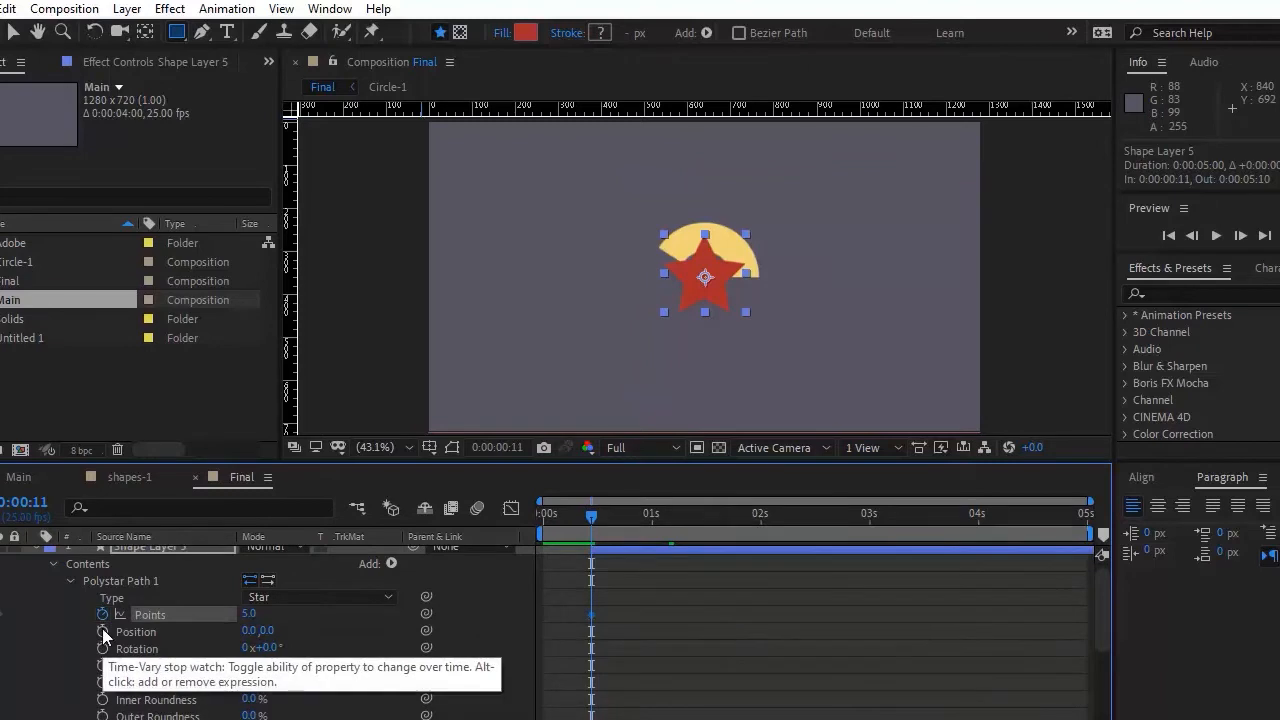
click(102, 648)
click(102, 716)
mouse_move(1104, 608)
mouse_down()
mouse_move(1104, 642)
mouse_move(1104, 608)
mouse_up()
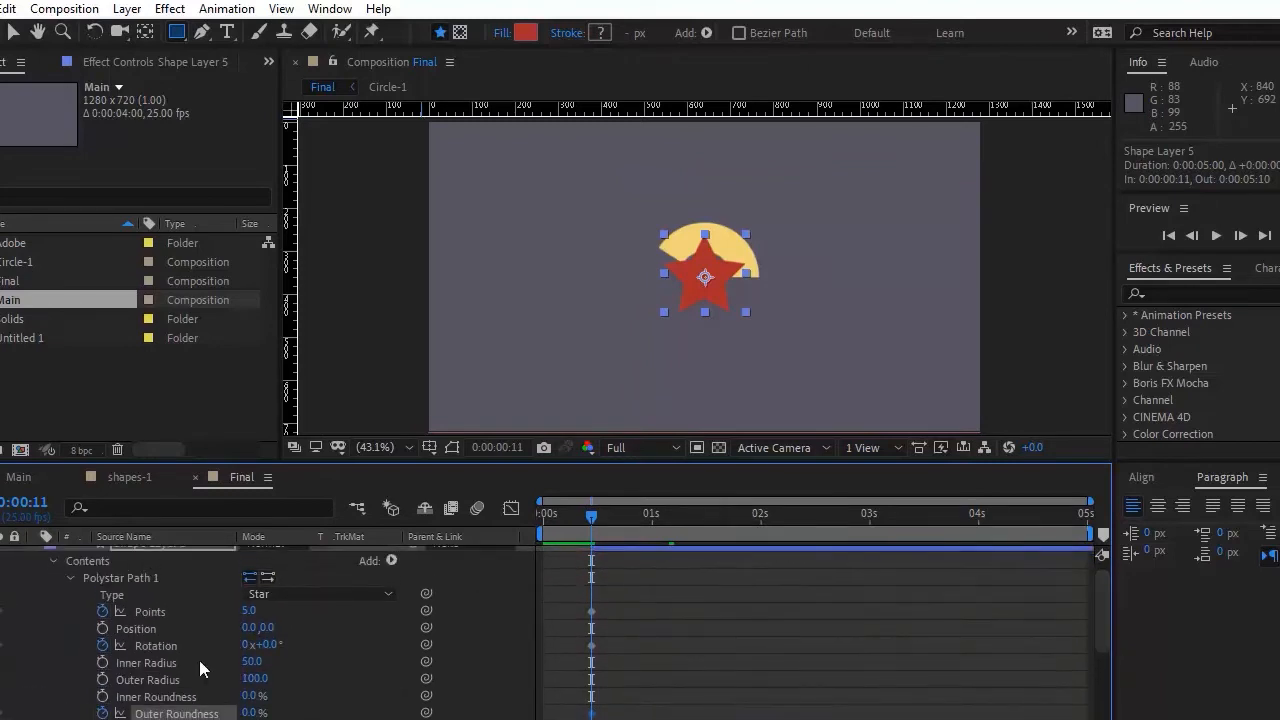
Set the polystar's Rotation to 120° and Outer Roundness to 61% at 0:00:00:11
text(120)
key(Return)
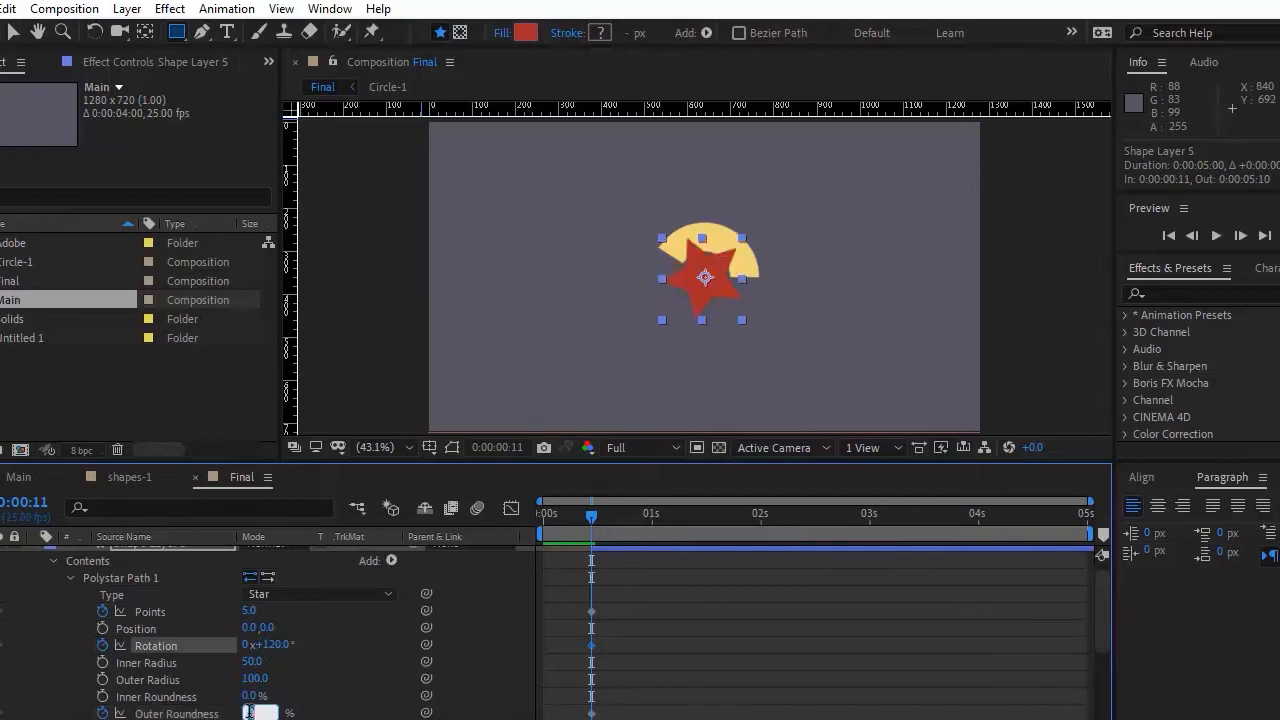
text(61)
key(Return)
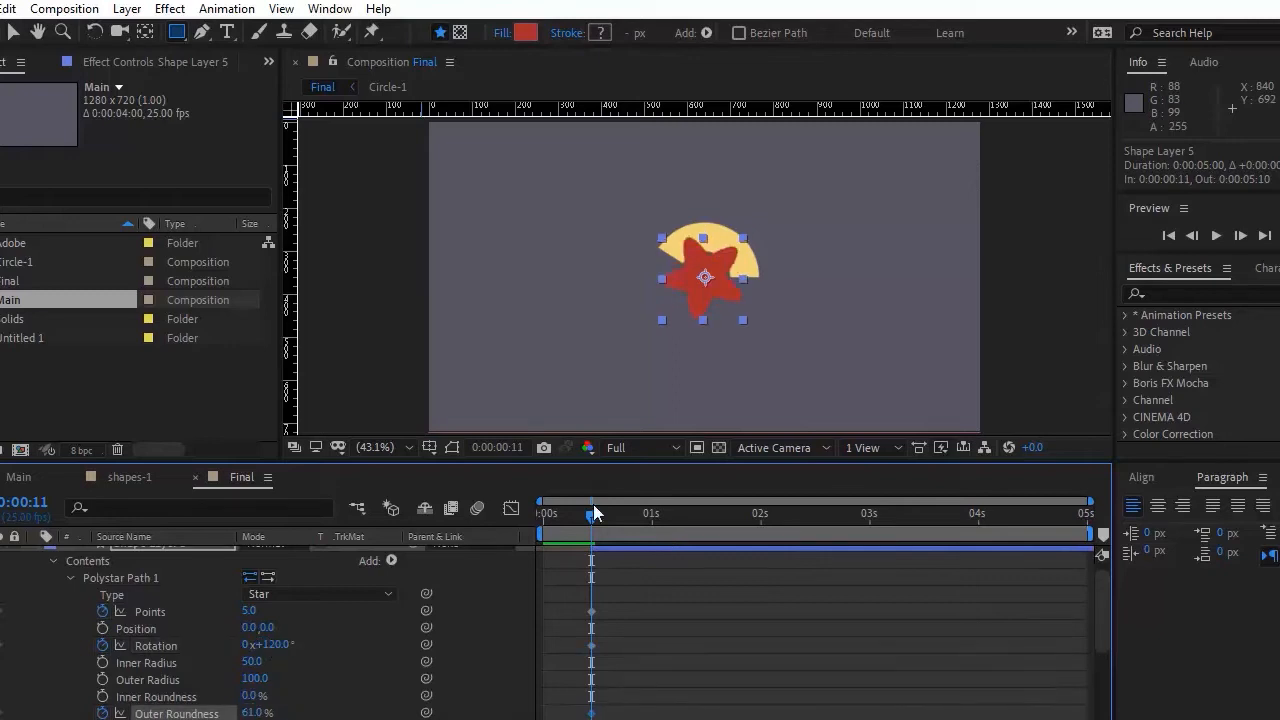
At 0:00:01:07, set the polystar's Points to 9, Rotation to 0° and Outer Roundness to 0%
key(space)
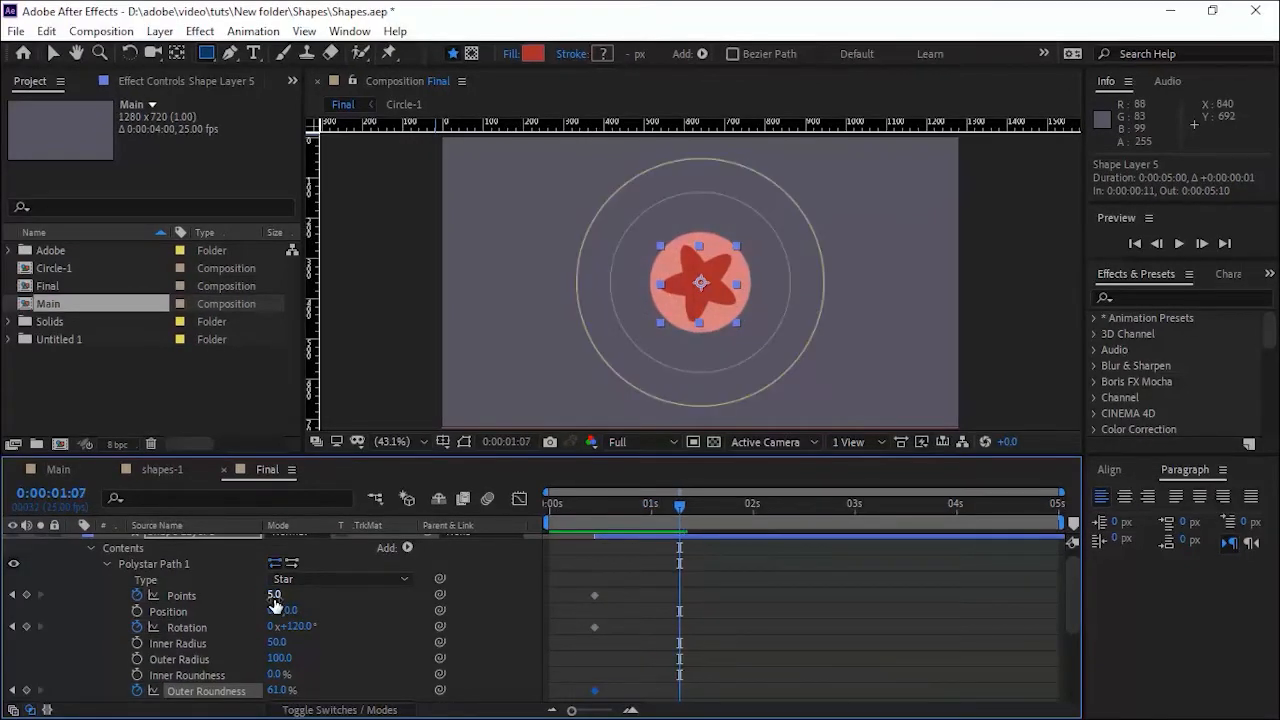
text(9)
key(Return)
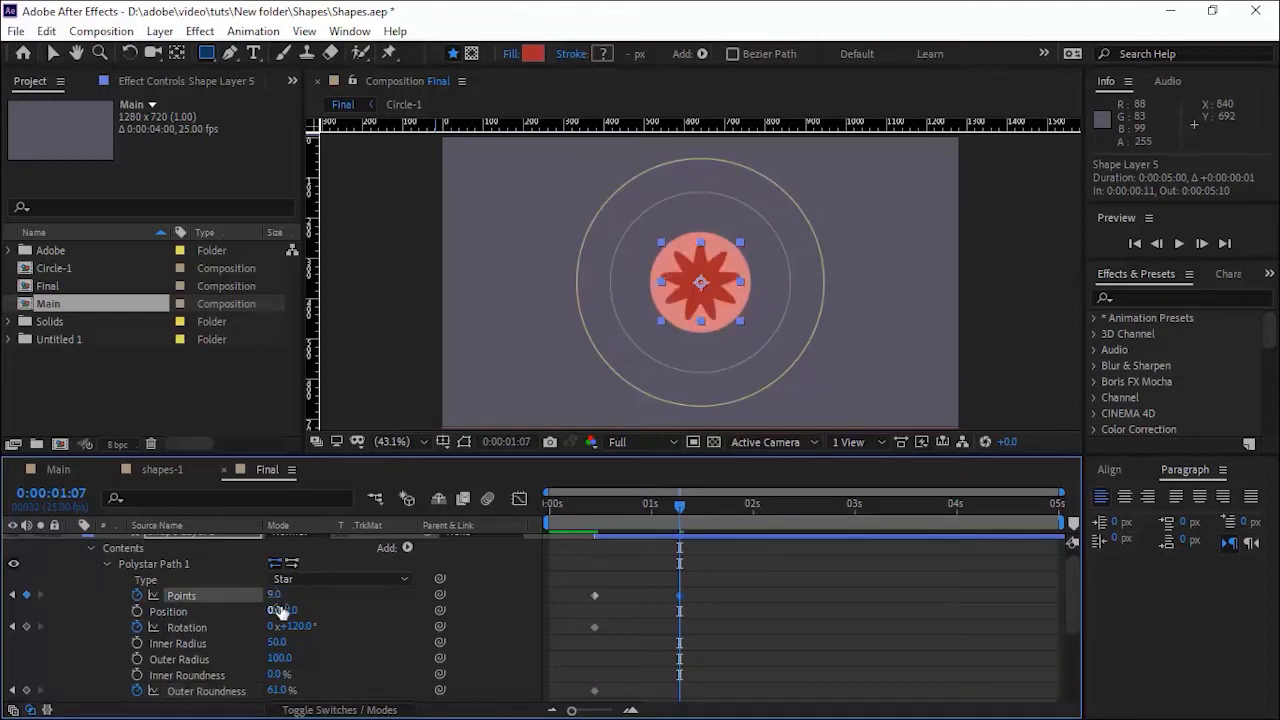
key(Return)
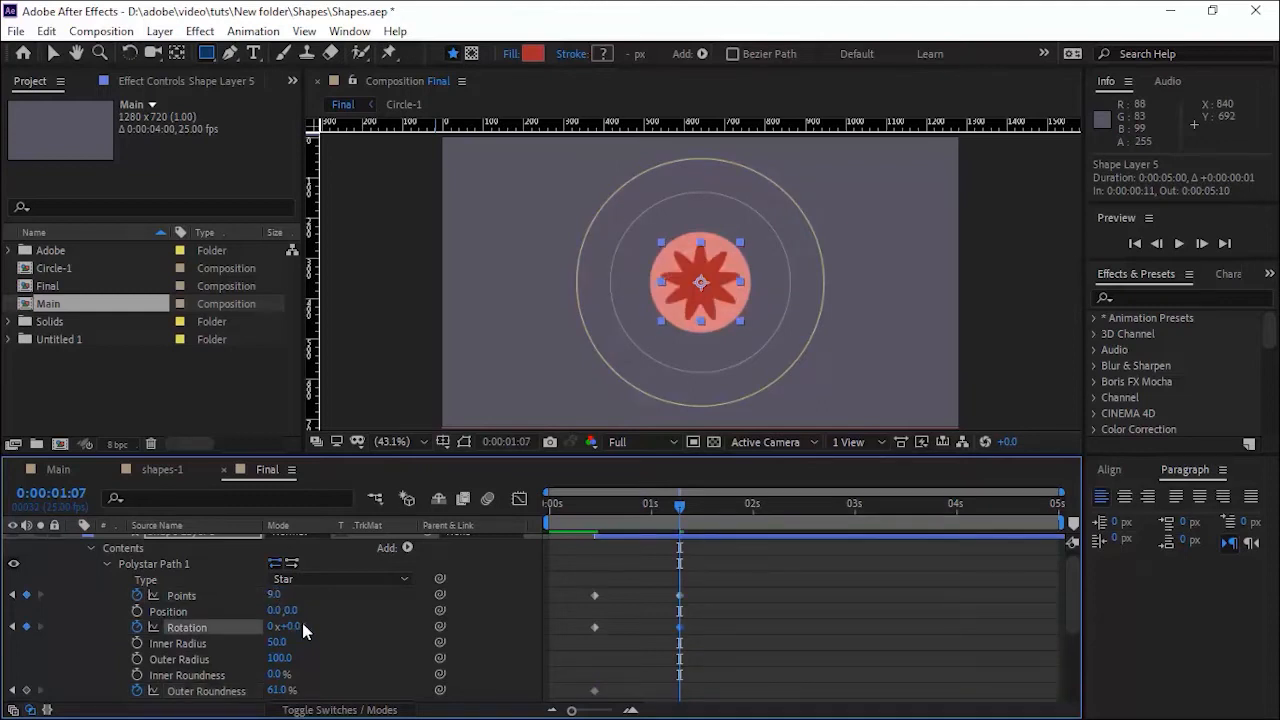
key(Return)
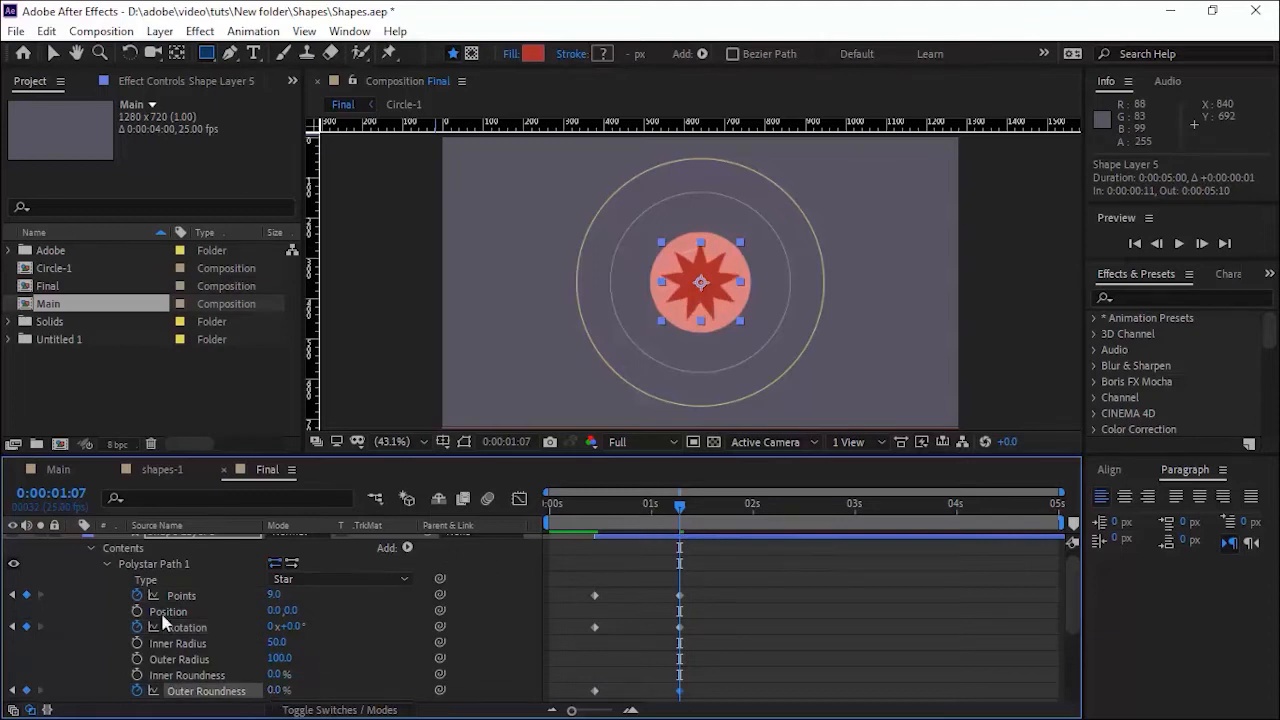
Return to 0:00:00:11 and apply Easy Ease to all the polystar keyframes
click(12, 595)
drag(738, 562, 578, 714)
mouse_move(690, 585)
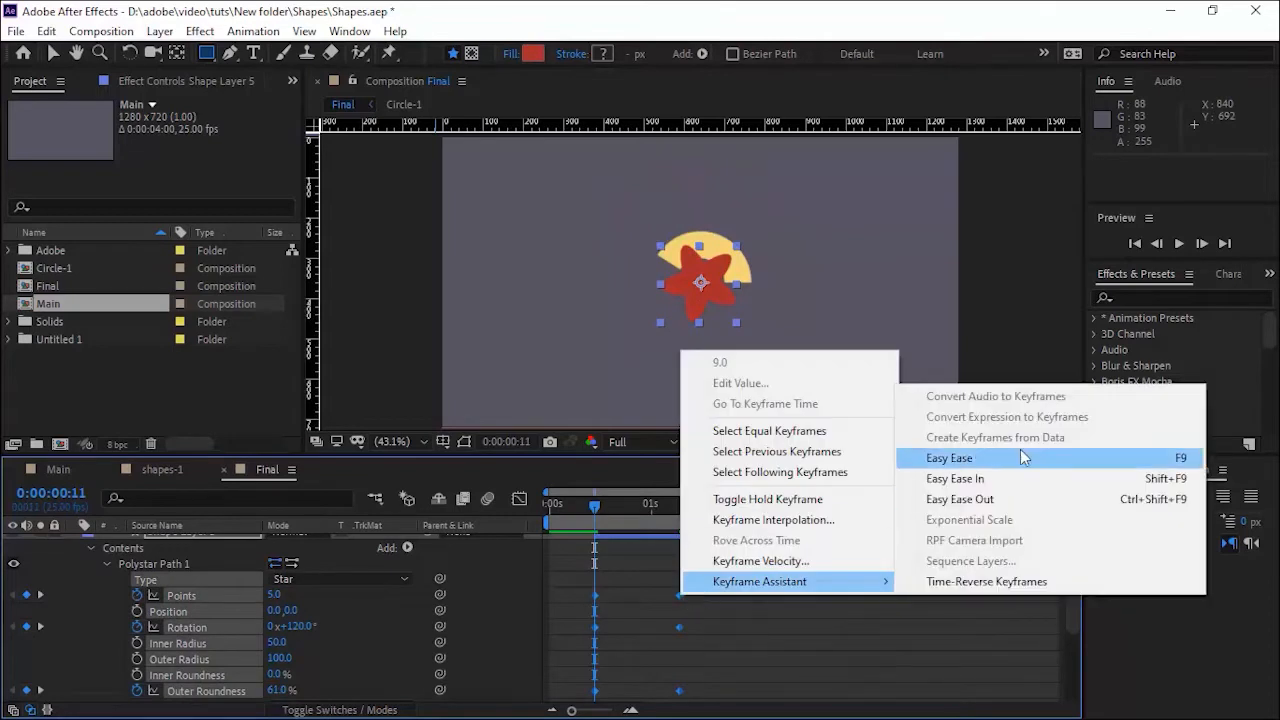
click(960, 459)
Start keyframing Shape Layer 5's transform Scale at 0:00:00:11 with a value of 0%
click(107, 564)
click(91, 595)
click(121, 643)
click(292, 642)
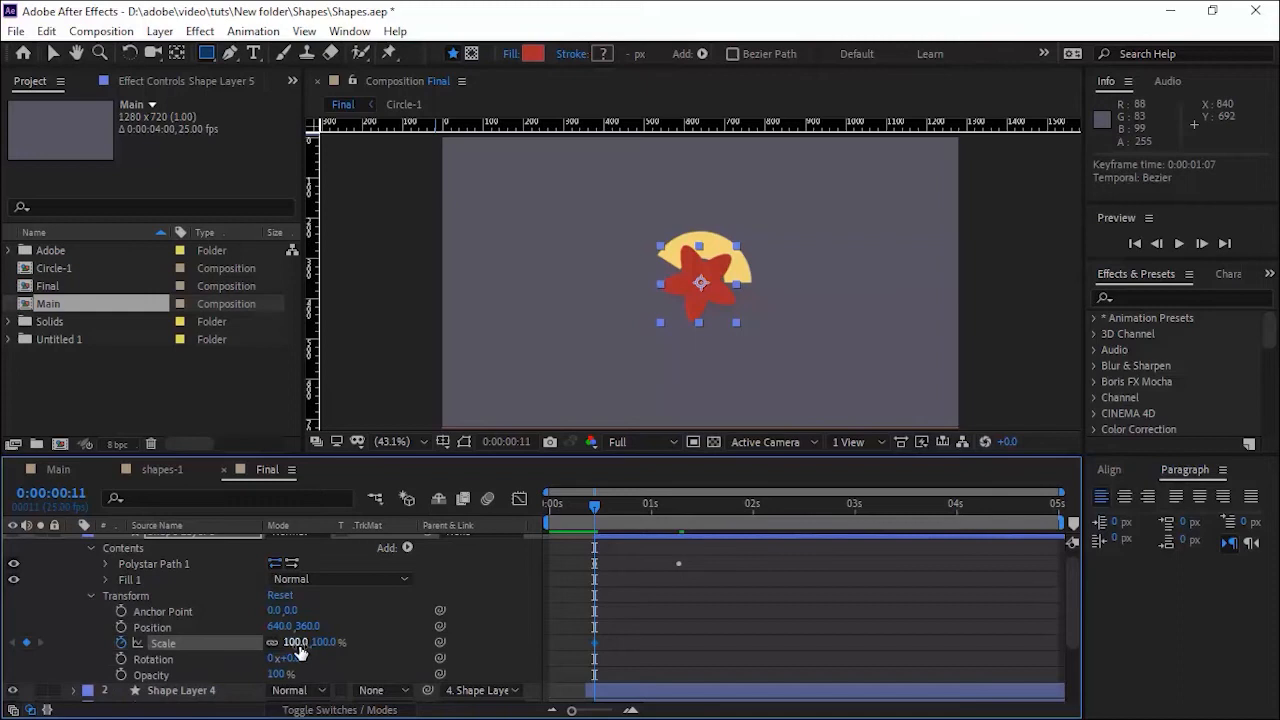
text(0)
key(Return)
Set Shape Layer 5's Scale to 70% at 0:00:01:04 and select both Scale keyframes
key(space)
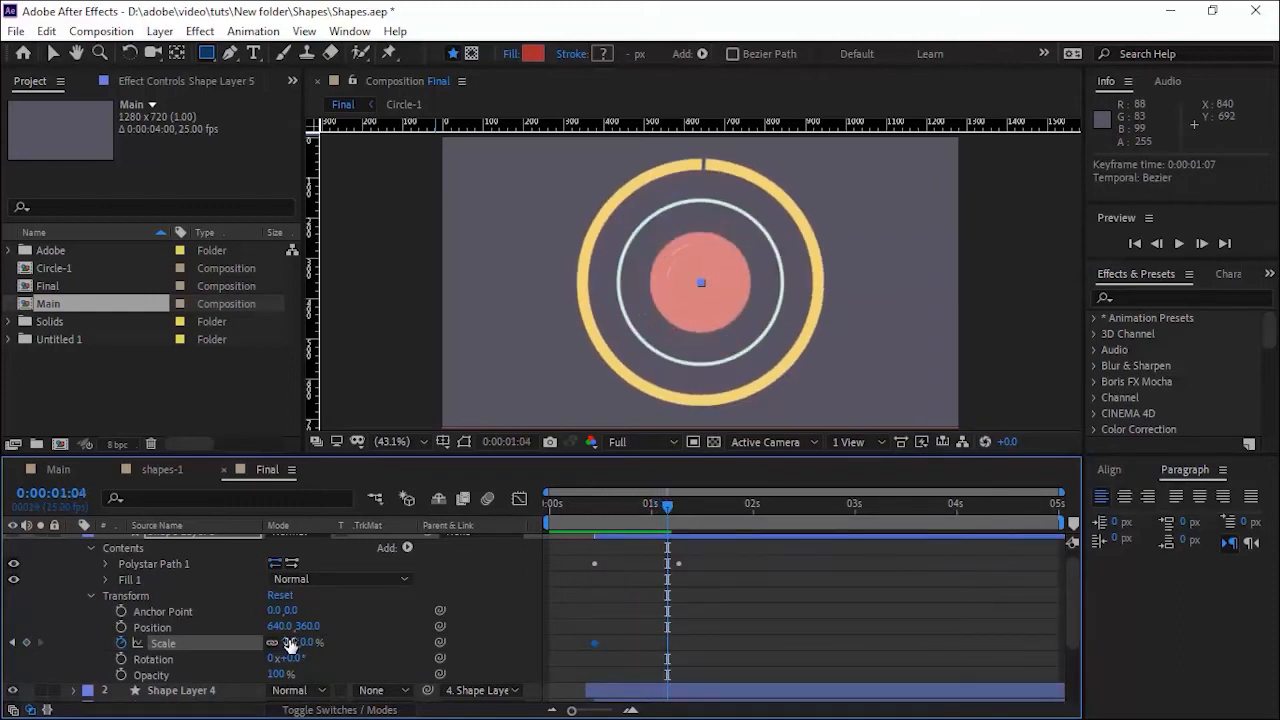
click(290, 643)
text(83)
key(Return)
drag(290, 643, 276, 643)
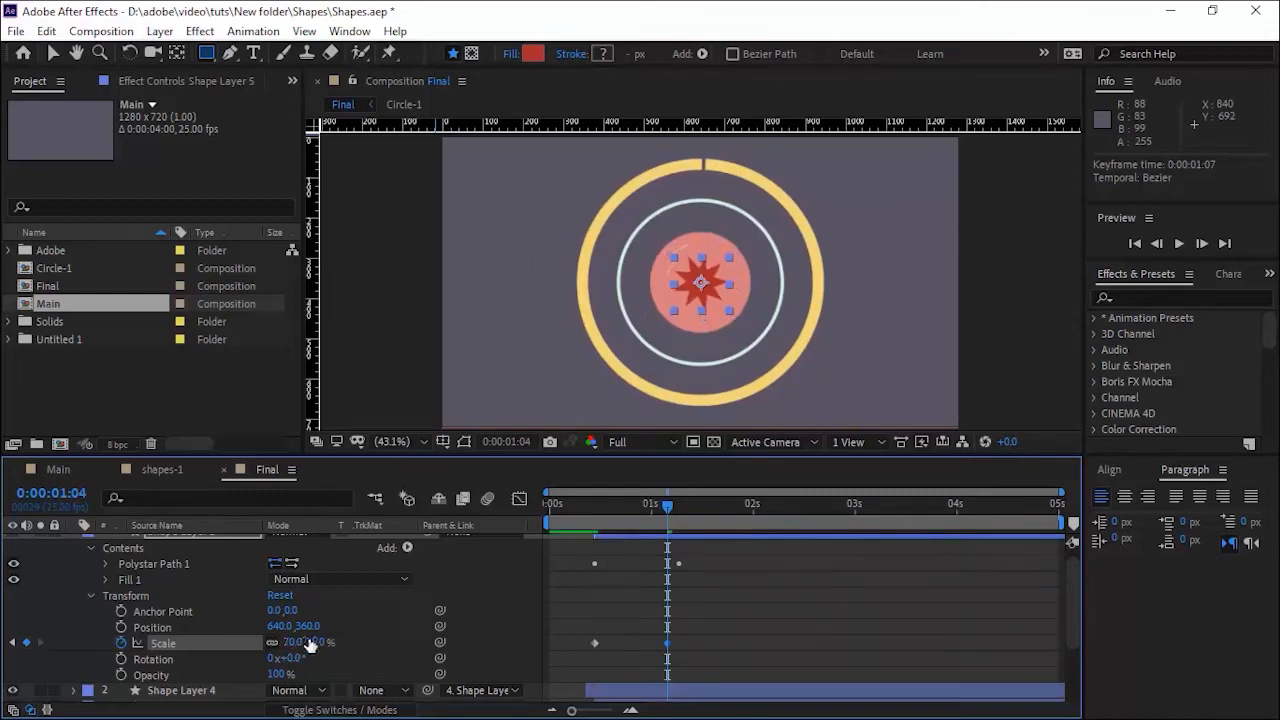
drag(740, 665, 564, 641)
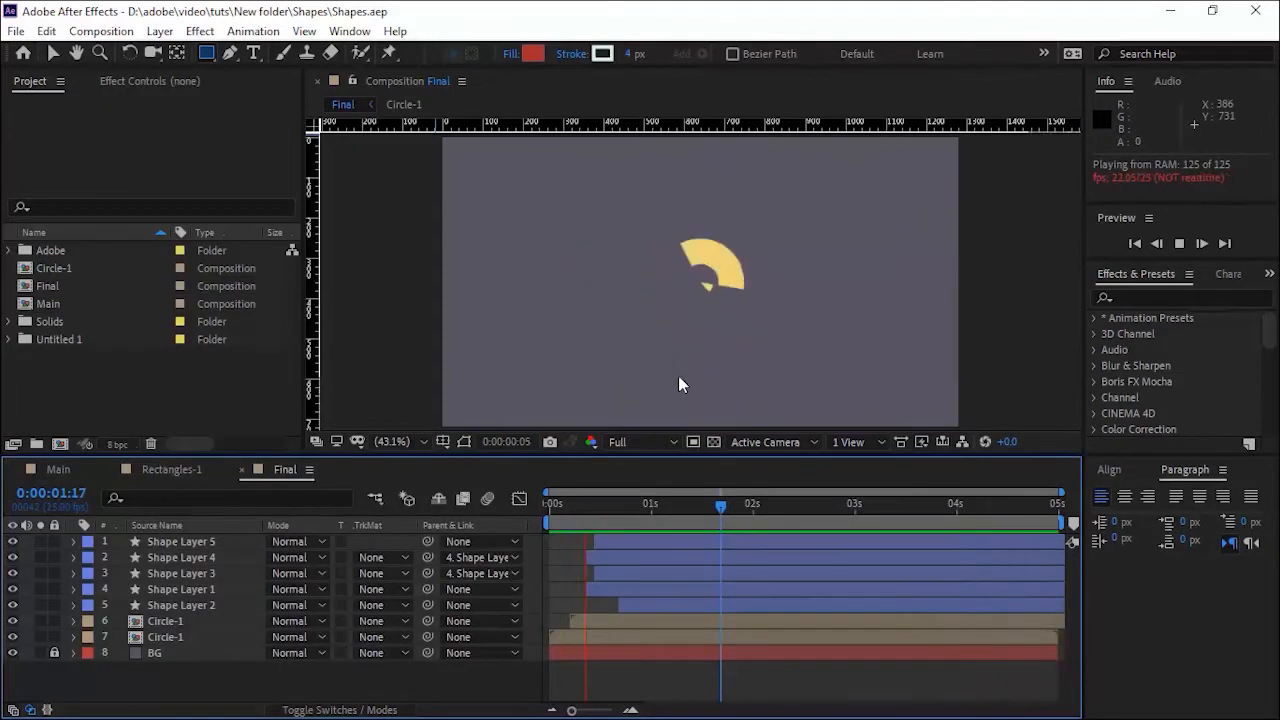
Return to the start of the composition and pre-compose the five shape layers as Shapes-1
key(space)
drag(605, 505, 464, 514)
click(189, 598)
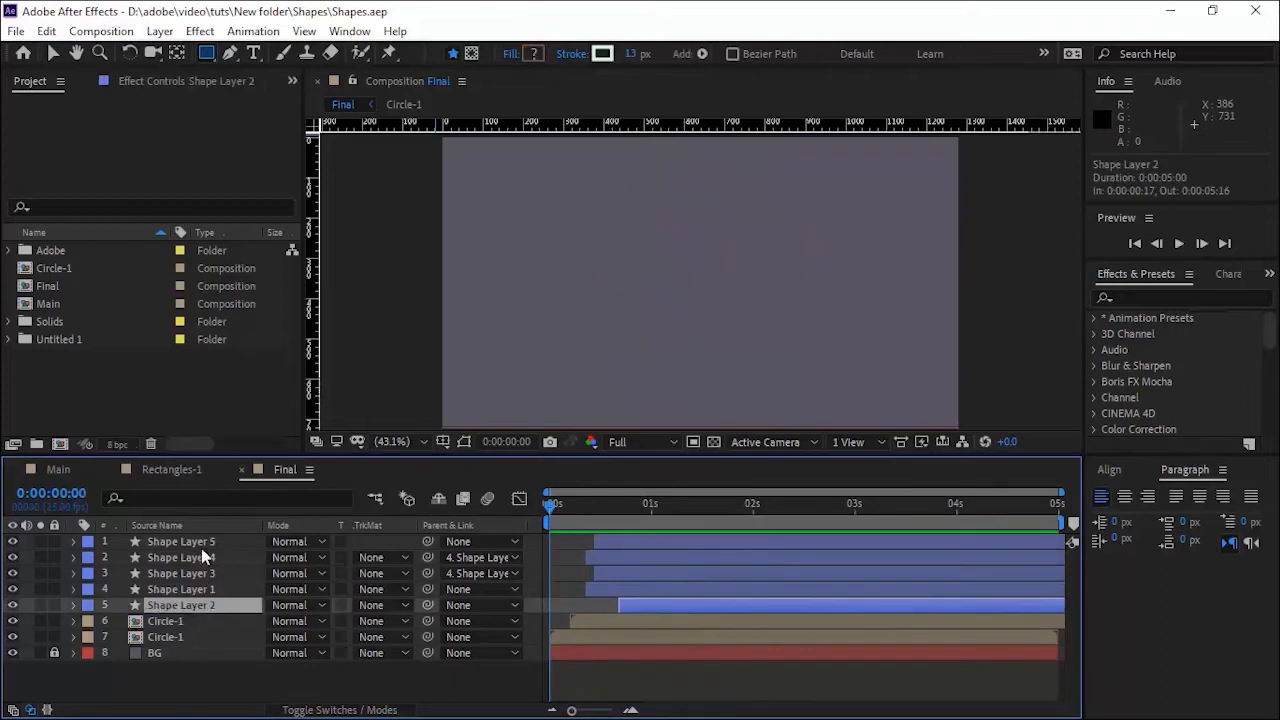
shift+click(201, 545)
right_click(201, 545)
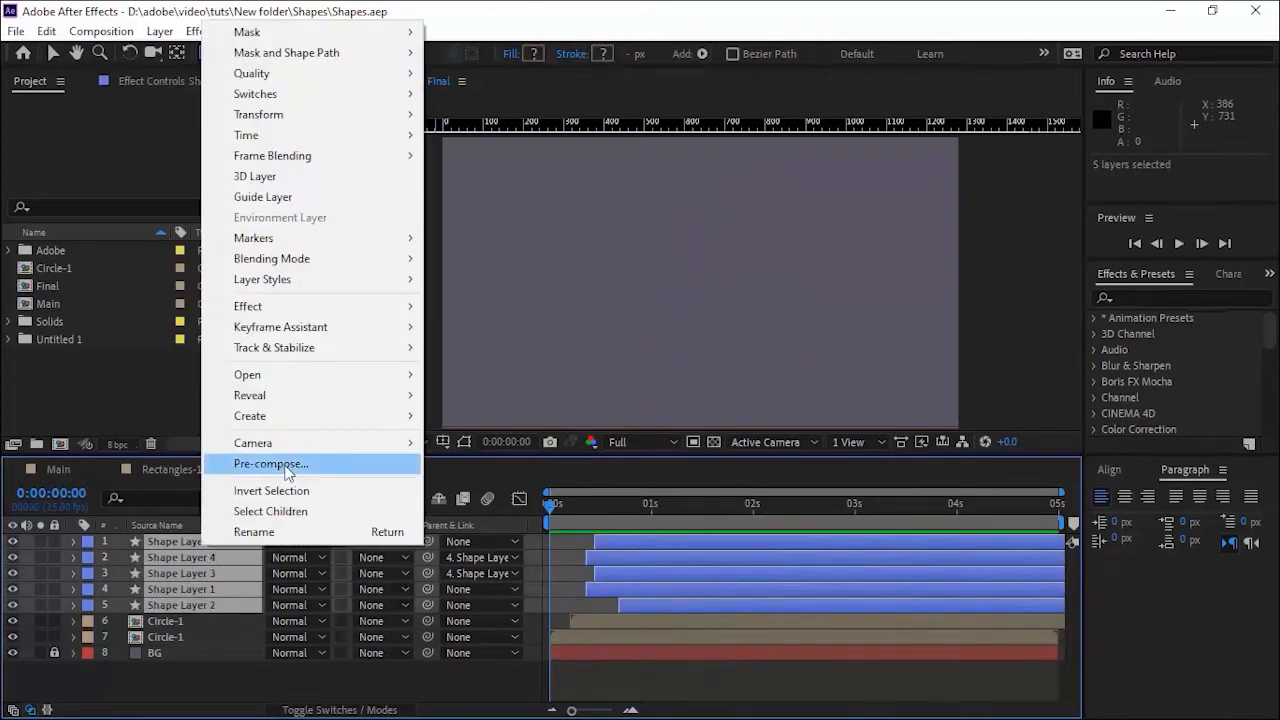
click(287, 466)
text(Shapes-1)
key(Return)
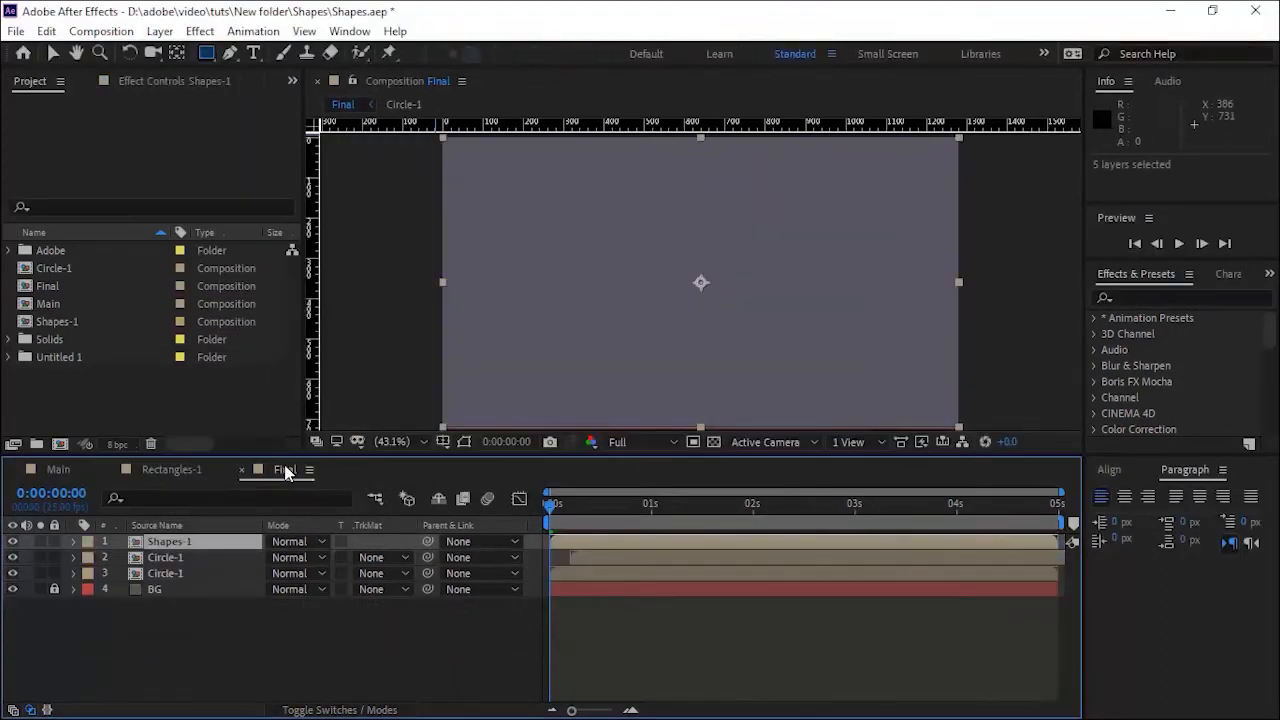
Pre-compose the two Circle-1 layers into a composition named Circles
click(234, 628)
click(209, 577)
shift+click(201, 558)
right_click(201, 558)
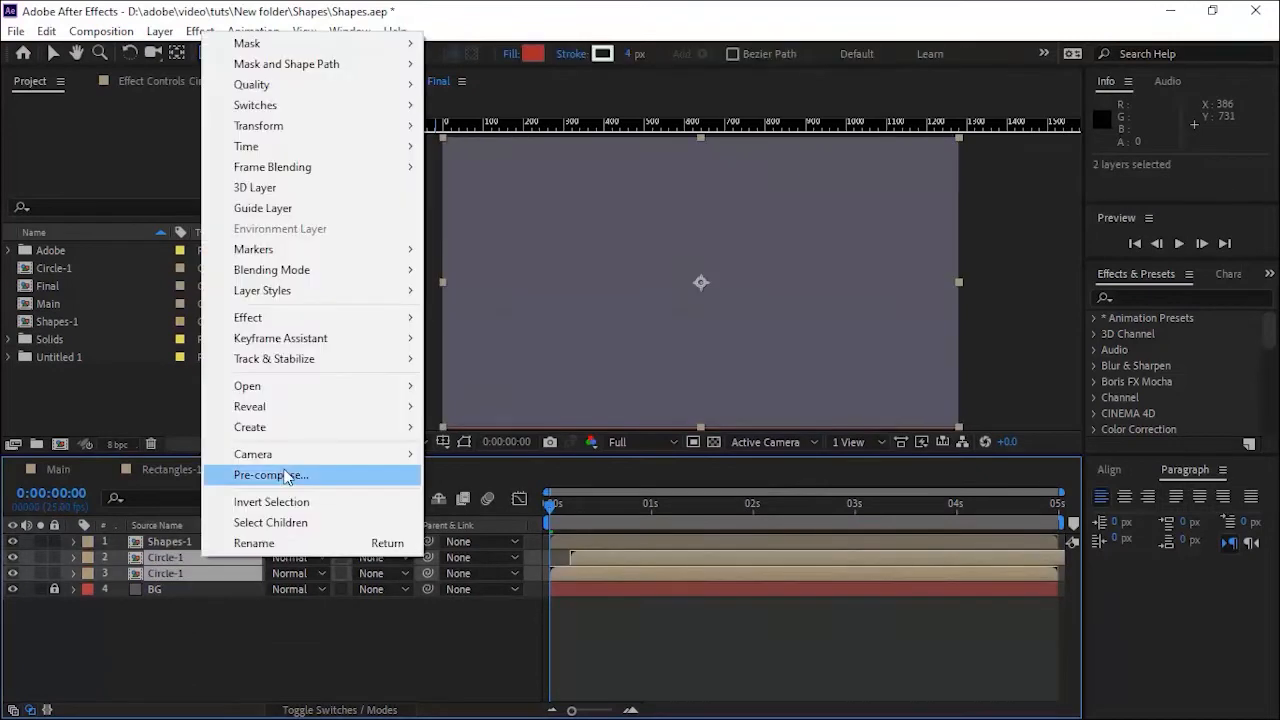
click(290, 474)
text(Clrcles)
key(Return)
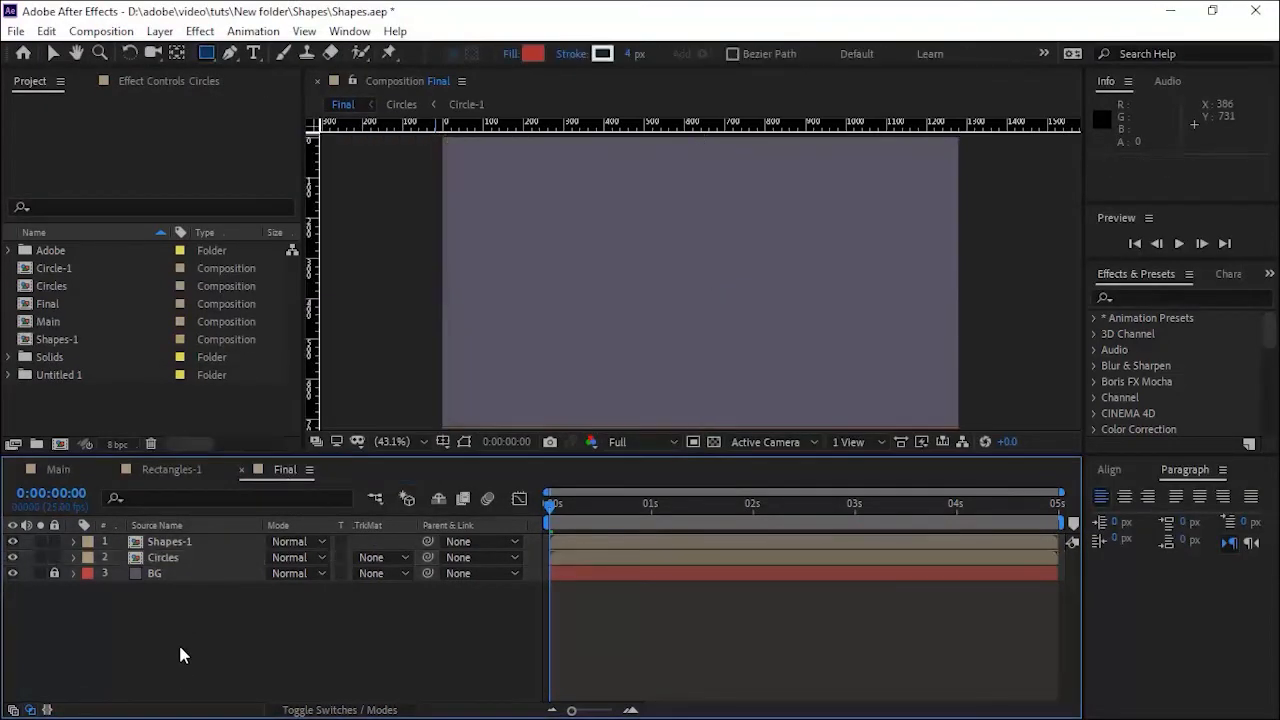
Add an empty shape layer above Shapes-1 and move the current time to 0:00:00:24
right_click(181, 648)
mouse_move(300, 442)
click(495, 572)
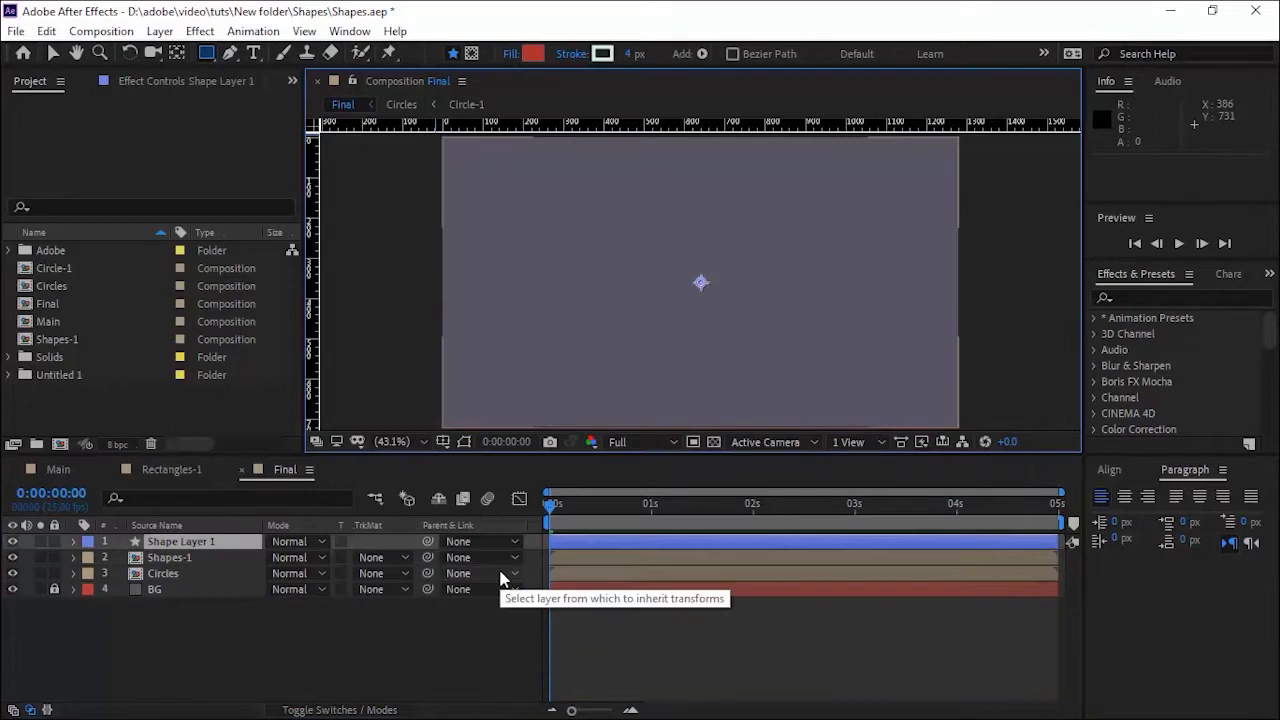
drag(606, 508, 660, 508)
key(Page_Down)
key(Page_Down)
key(Page_Down)
key(Page_Down)
key(Page_Up)
key(Page_Up)
key(Page_Up)
key(Page_Up)
key(Page_Up)
key(Page_Up)
key(Page_Up)
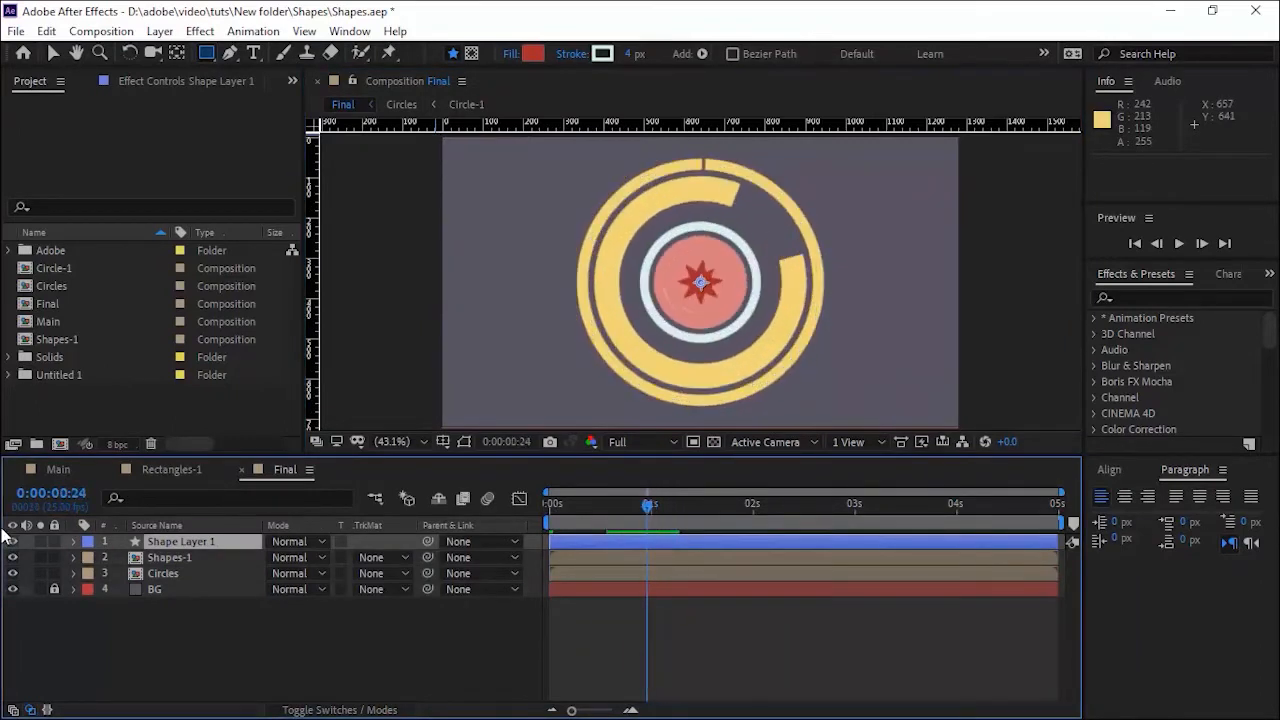
Add a Rectangle path and a Fill to the new shape layer's contents
click(73, 541)
click(408, 558)
click(470, 174)
click(407, 558)
click(453, 263)
Set the rectangle's fill to the pale mint D5F2E5 sampled from the inner ring
click(533, 54)
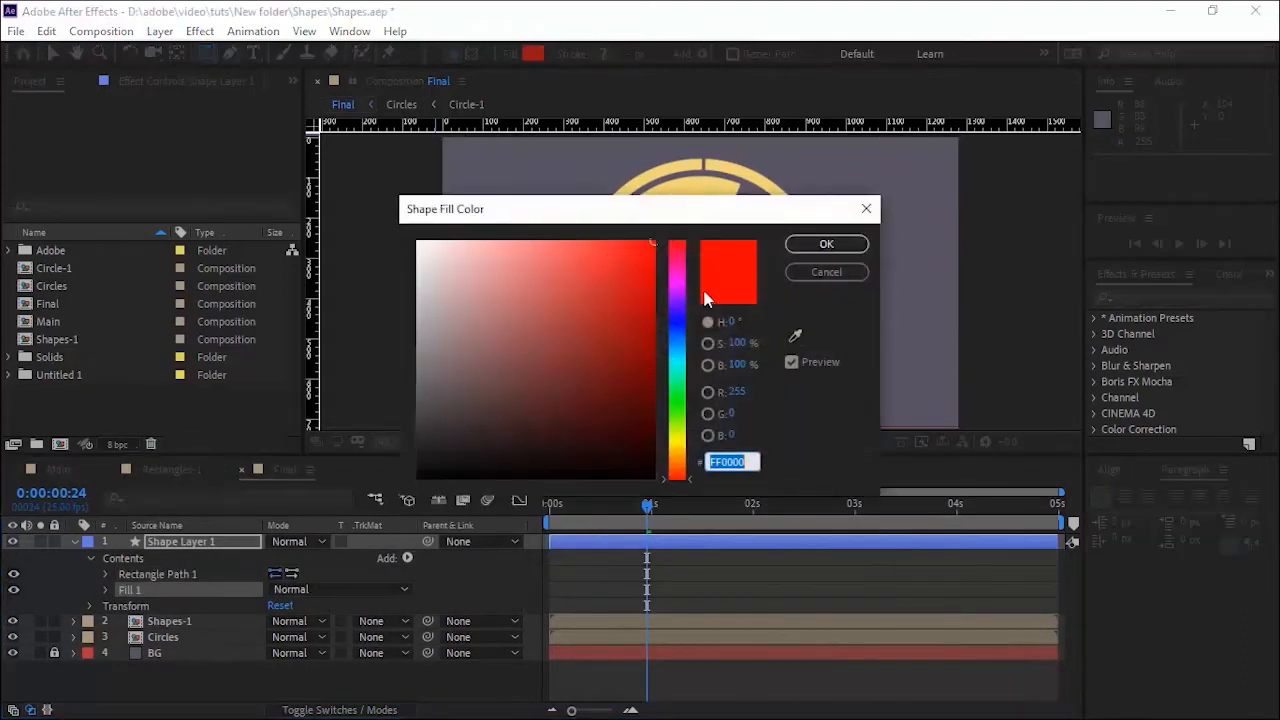
drag(695, 209, 355, 197)
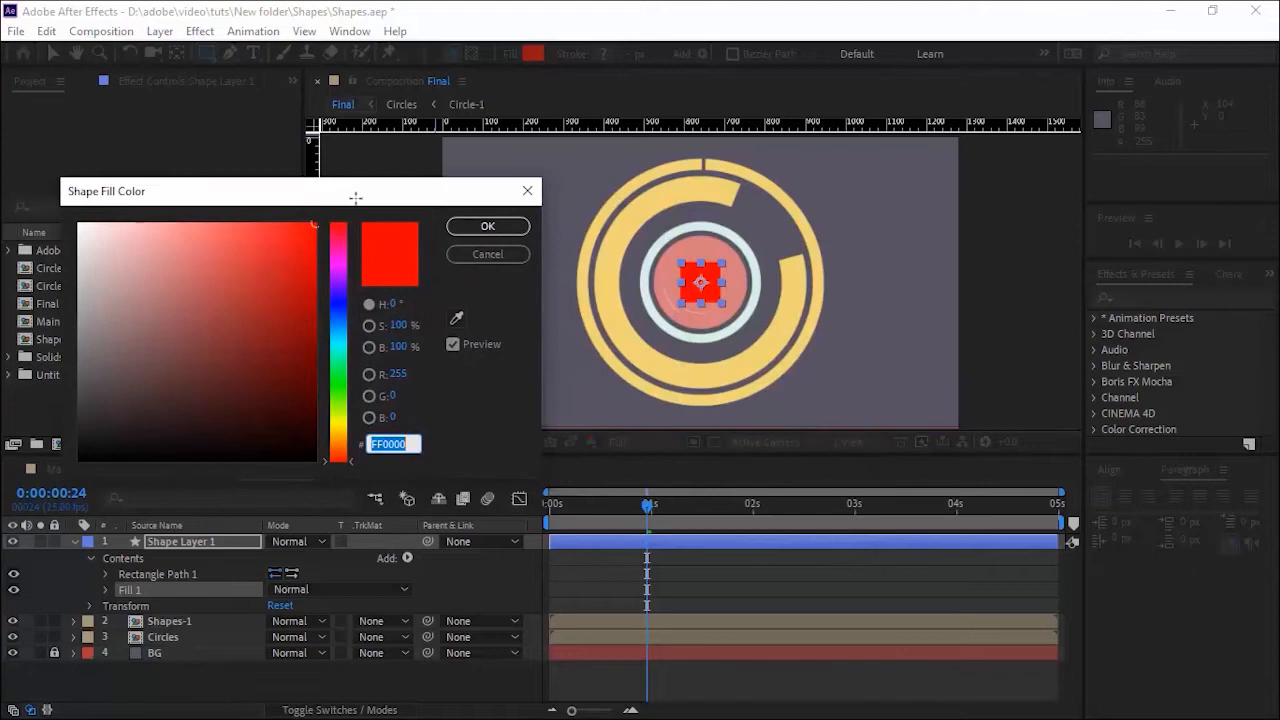
click(459, 319)
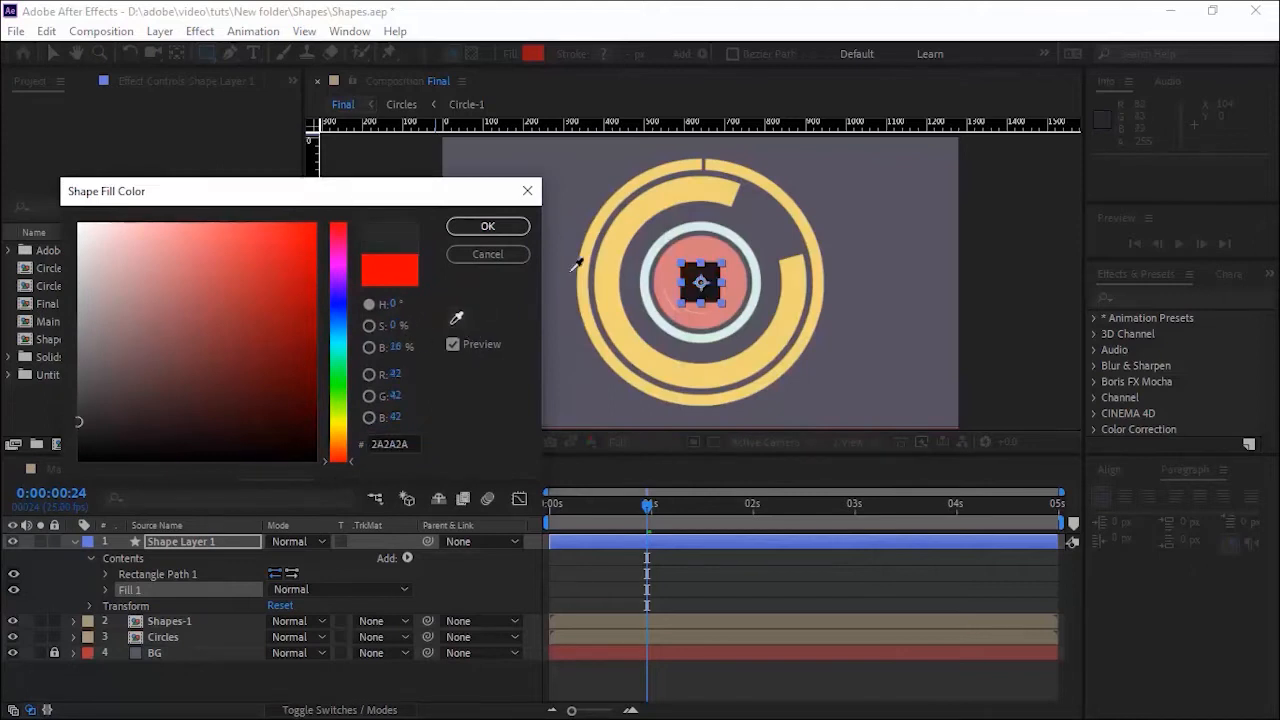
click(651, 255)
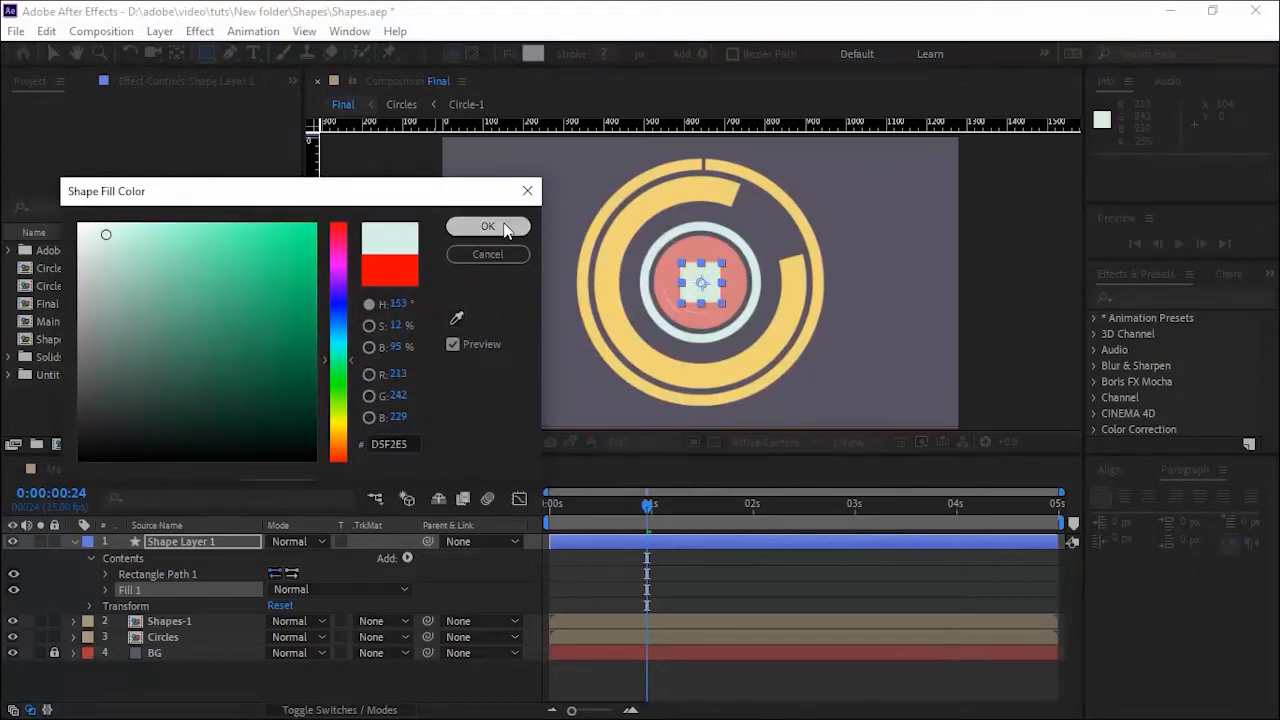
click(488, 226)
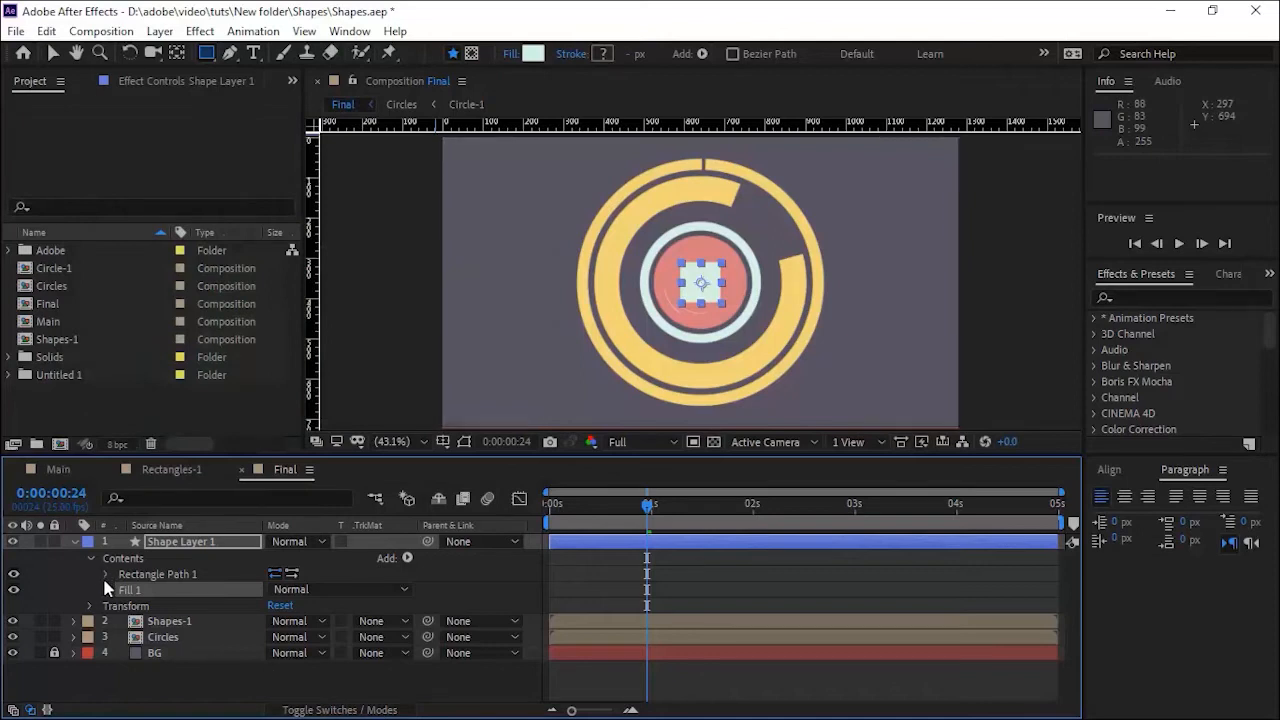
Unlink the rectangle layer's Scale and set it to 1278% by 732% to cover the whole frame
click(91, 607)
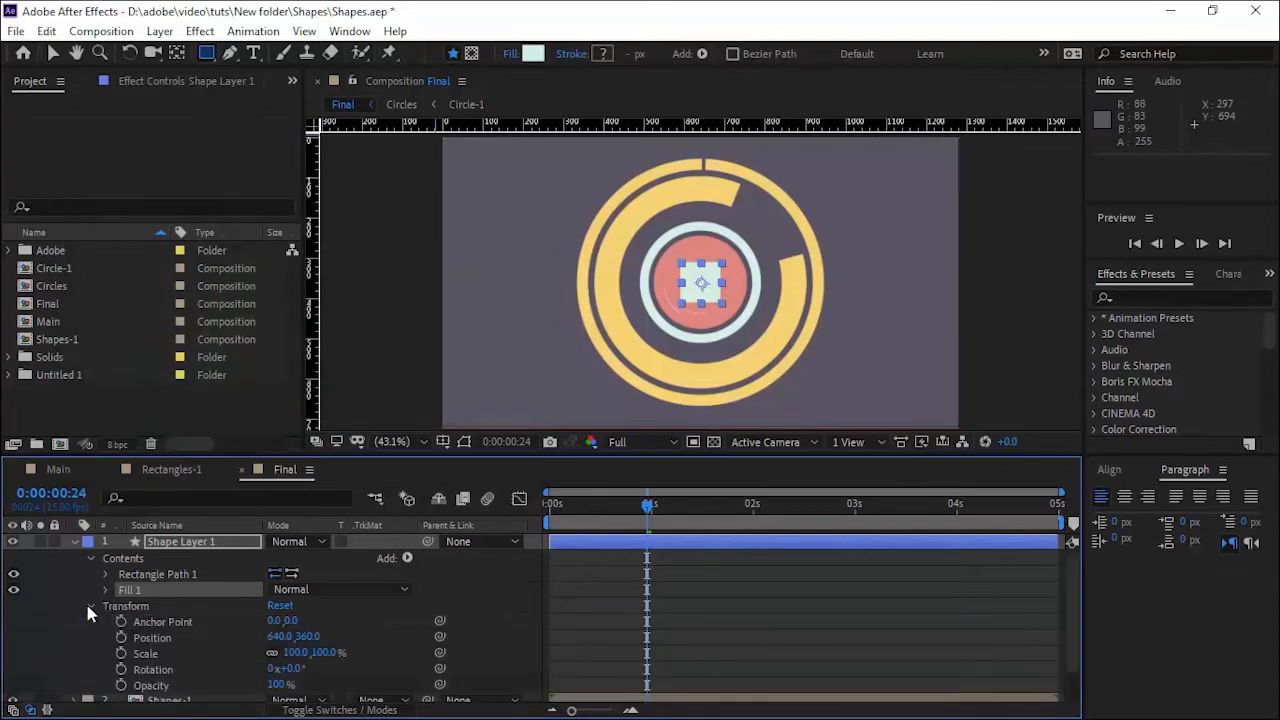
drag(297, 652, 915, 668)
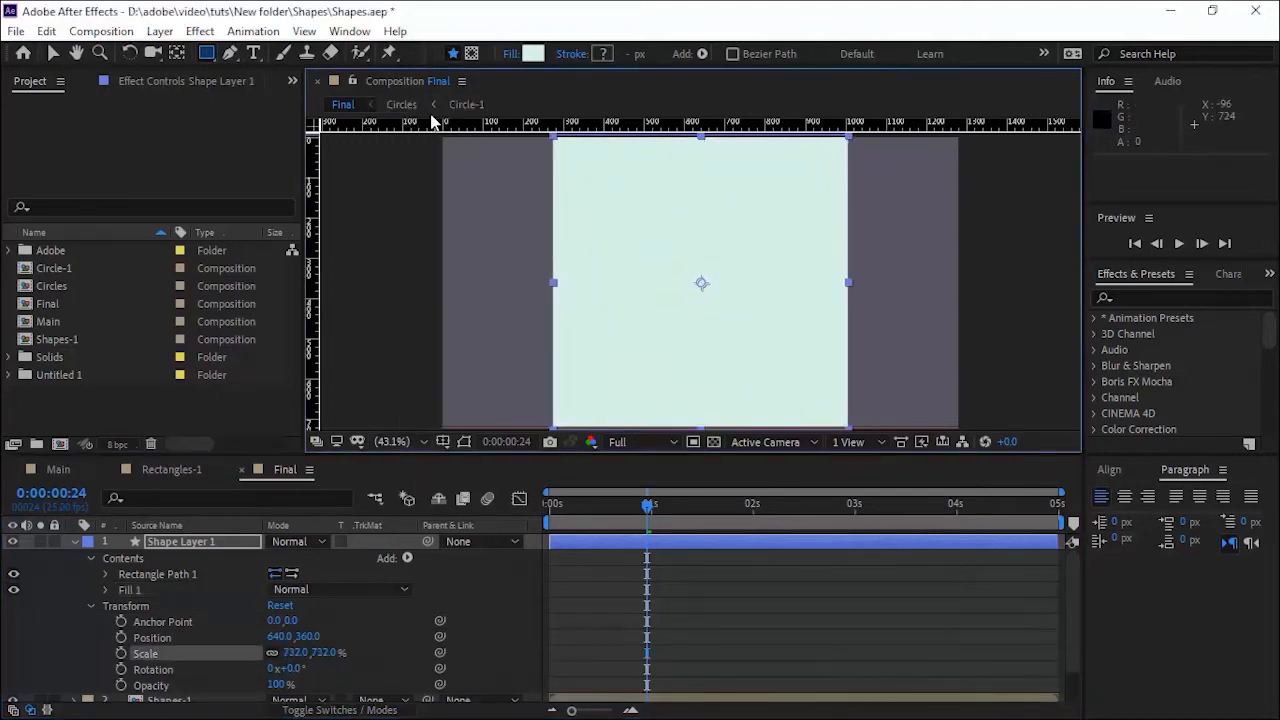
click(390, 441)
click(414, 227)
click(271, 652)
drag(292, 652, 405, 710)
Shift the pale rectangle layer so that it starts at 0:00:01:00
key(Page_Up)
key(Page_Up)
key(Page_Down)
key(Page_Down)
key(Page_Down)
drag(589, 542, 691, 546)
click(76, 543)
Duplicate the pale rectangle layer and reset the copy's Transform properties
key(ctrl+d)
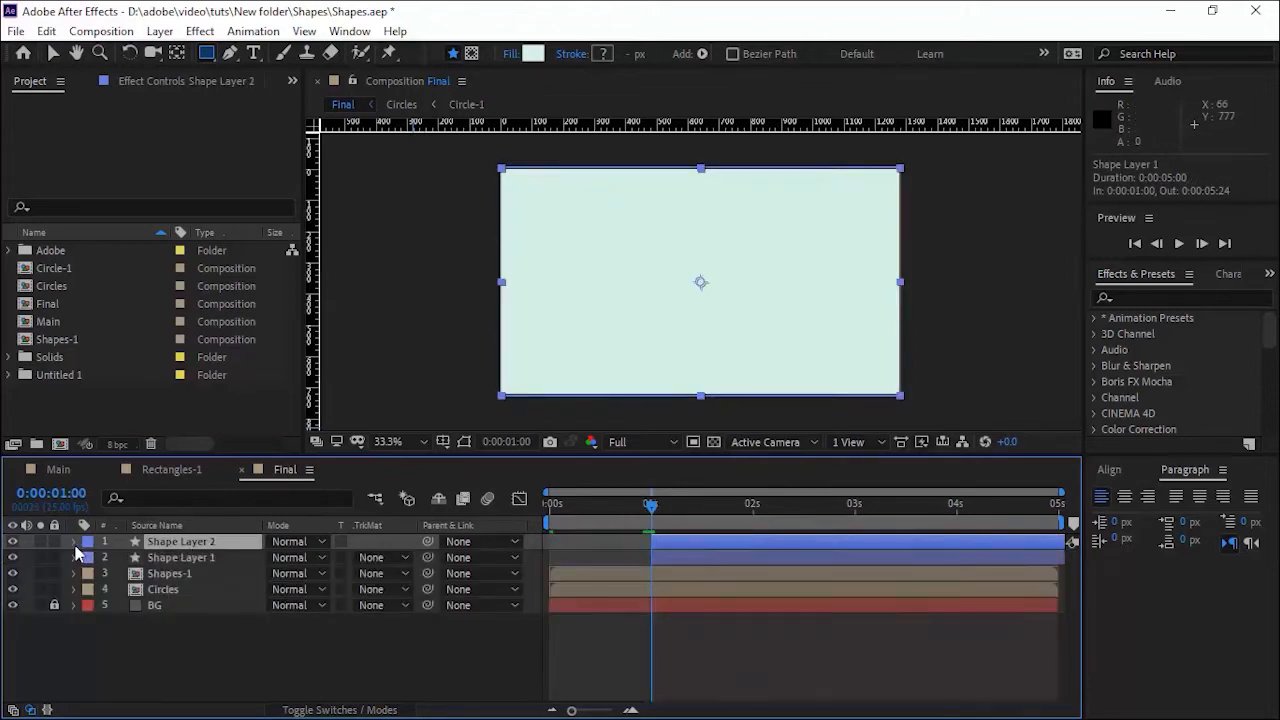
click(76, 541)
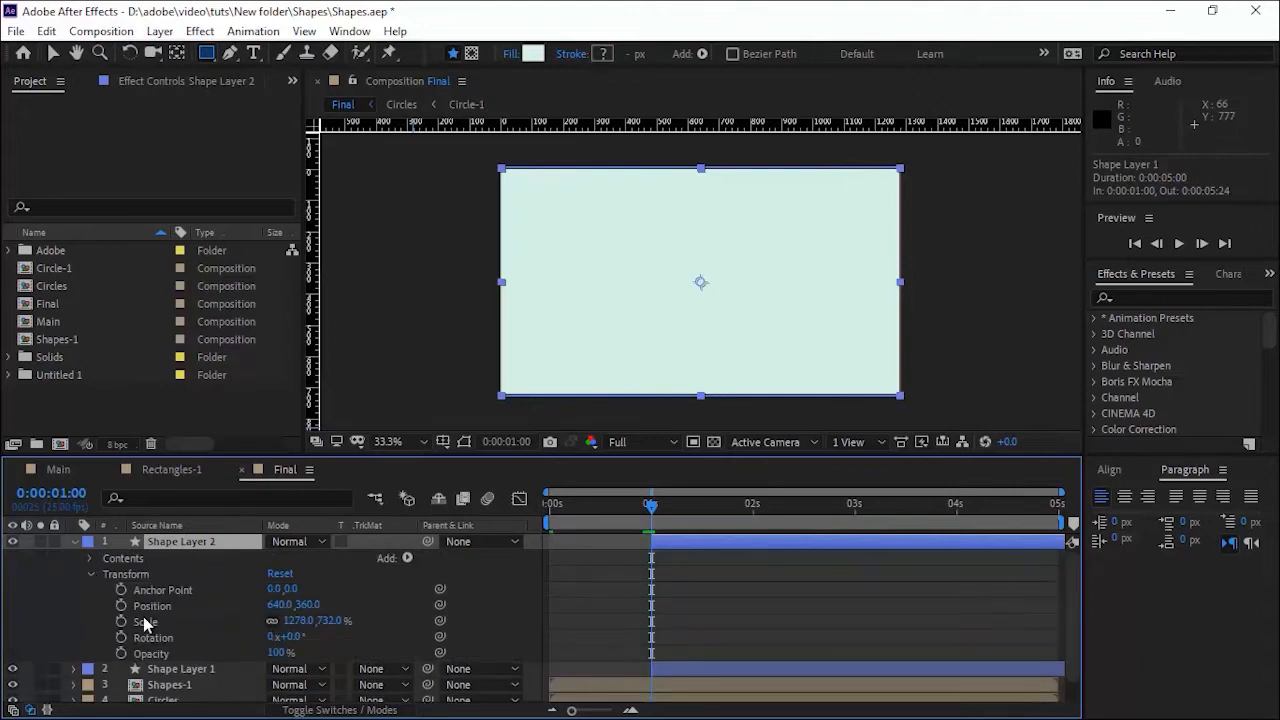
click(282, 574)
click(90, 574)
Set Shape Layer 1's track matte to Alpha Inverted Matte "Shape Layer 2" and check the surrounding frames
click(398, 590)
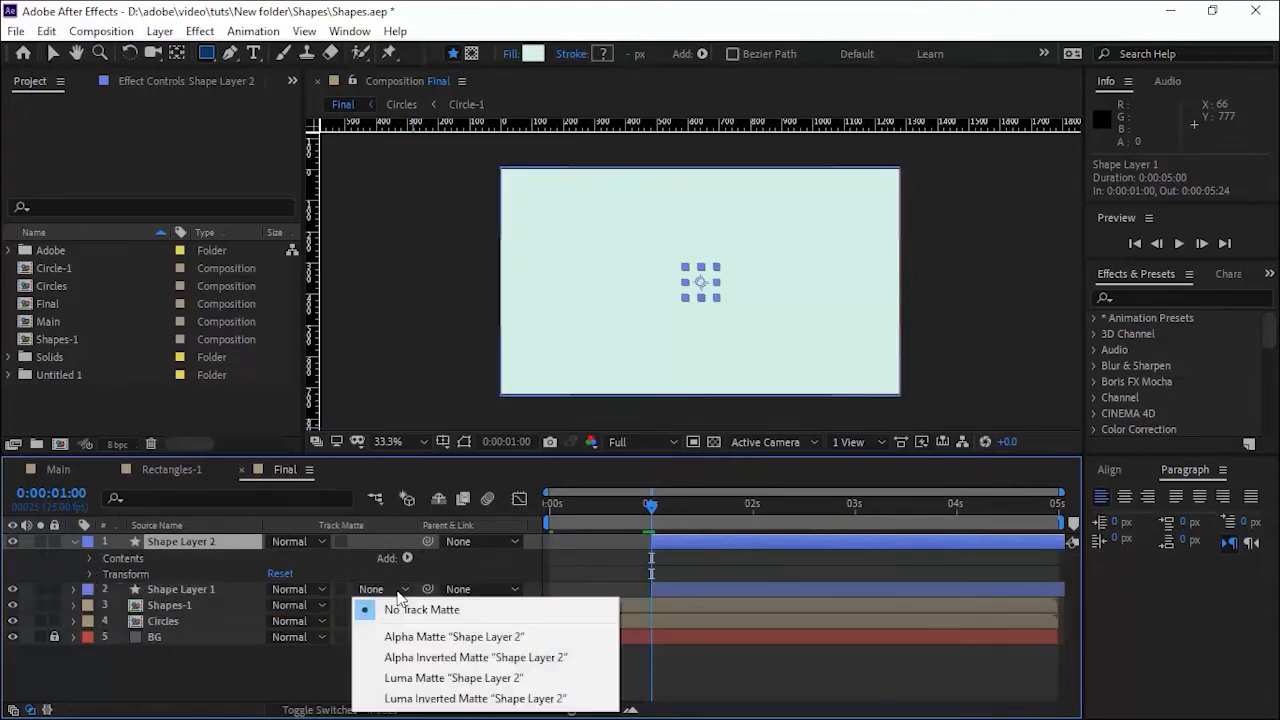
click(465, 657)
key(Page_Up)
key(Page_Up)
key(Page_Down)
key(Page_Down)
key(Page_Up)
key(Page_Down)
key(Page_Up)
key(Page_Up)
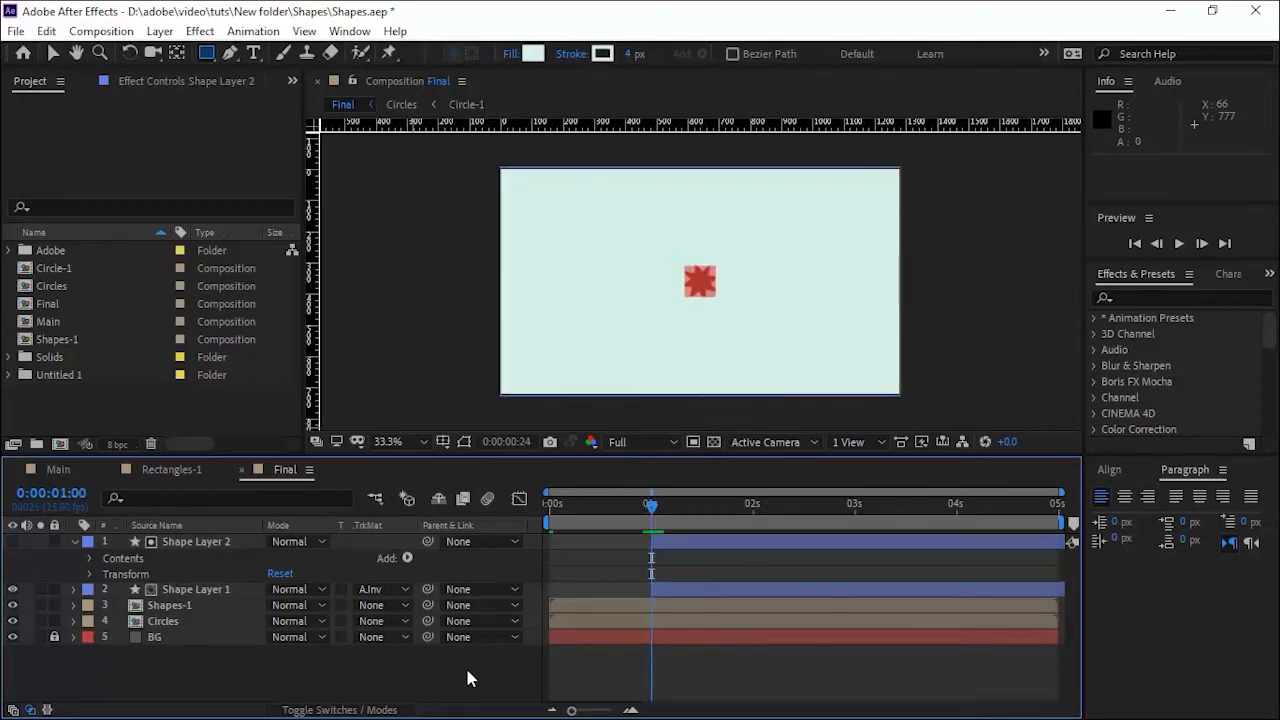
Rotate the matte layer, Shape Layer 2, to 45° to form a diamond cut-out
click(200, 542)
key(r)
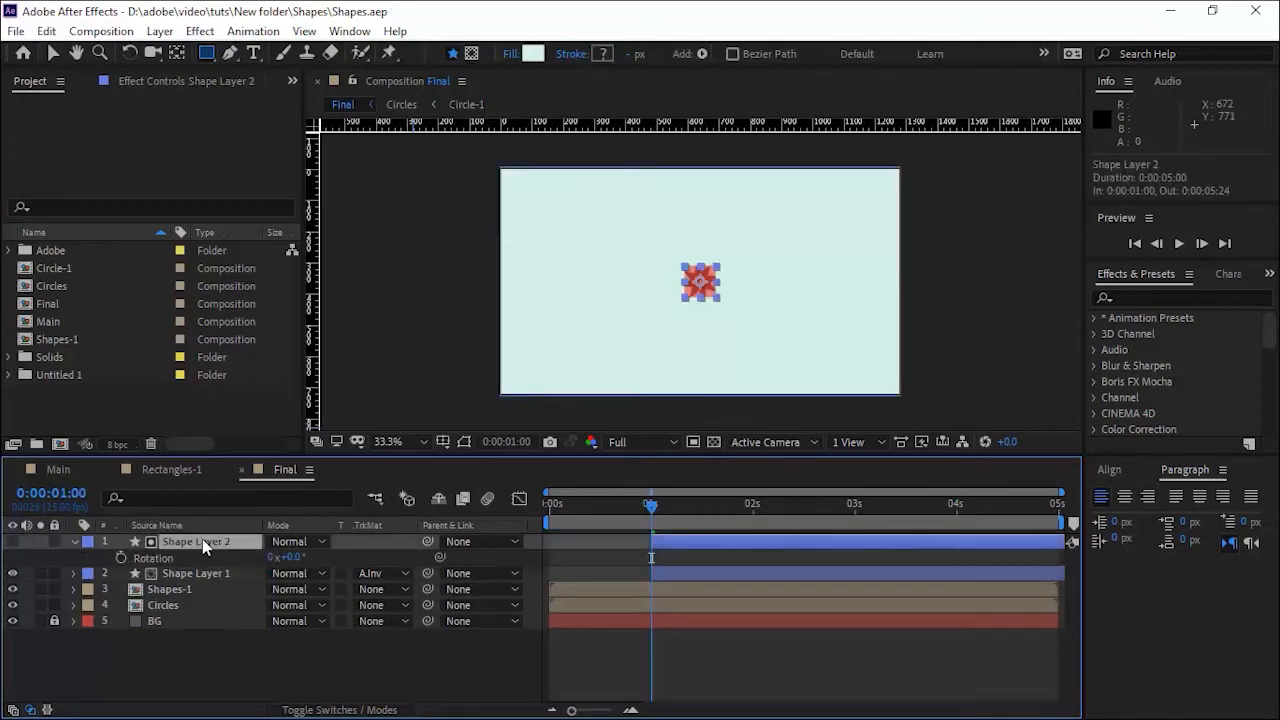
click(295, 557)
key(Return)
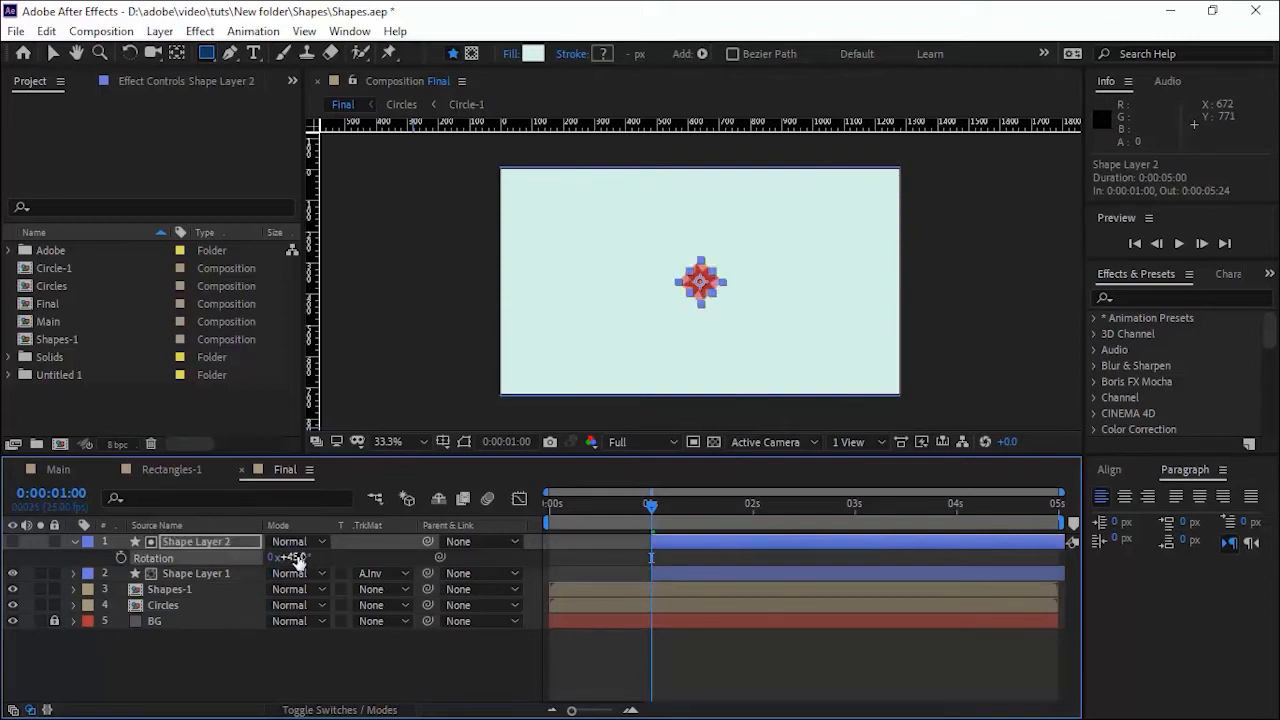
click(388, 679)
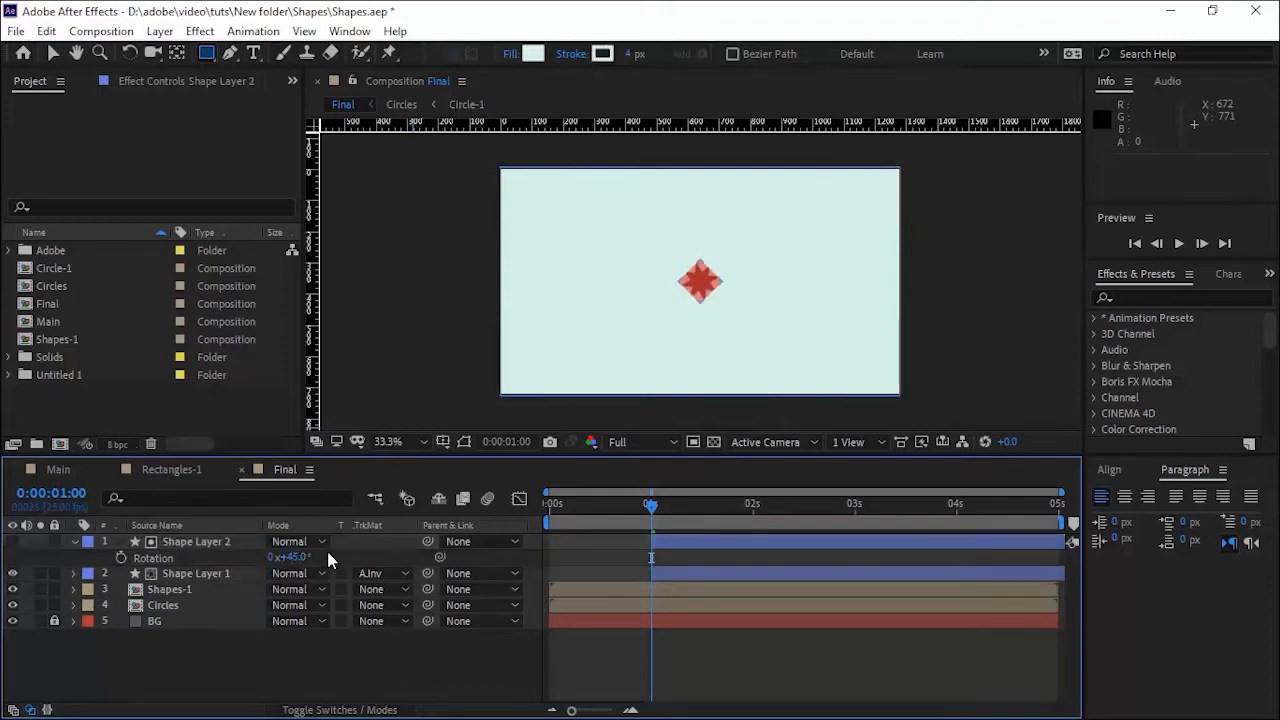
Enable Scale keyframes on Shape Layer 2 at 0:00:01:00 and set Scale to 0% at 0:00:02:00
click(190, 543)
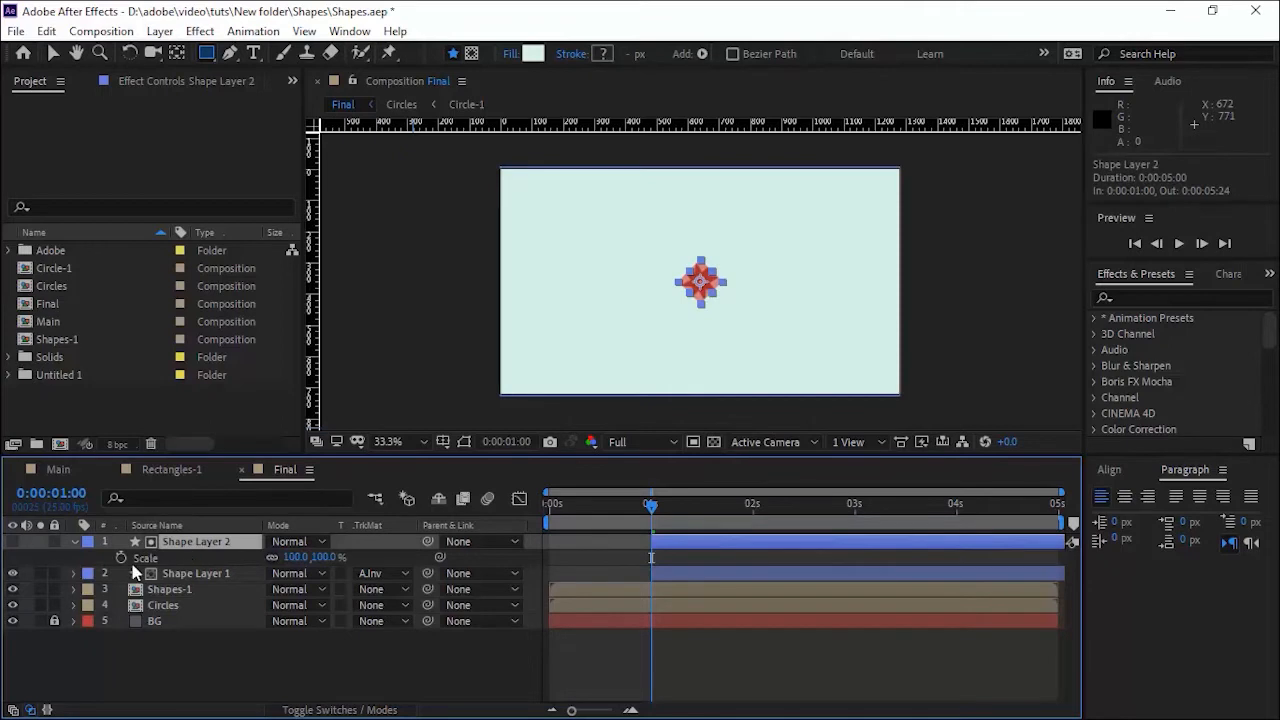
click(122, 560)
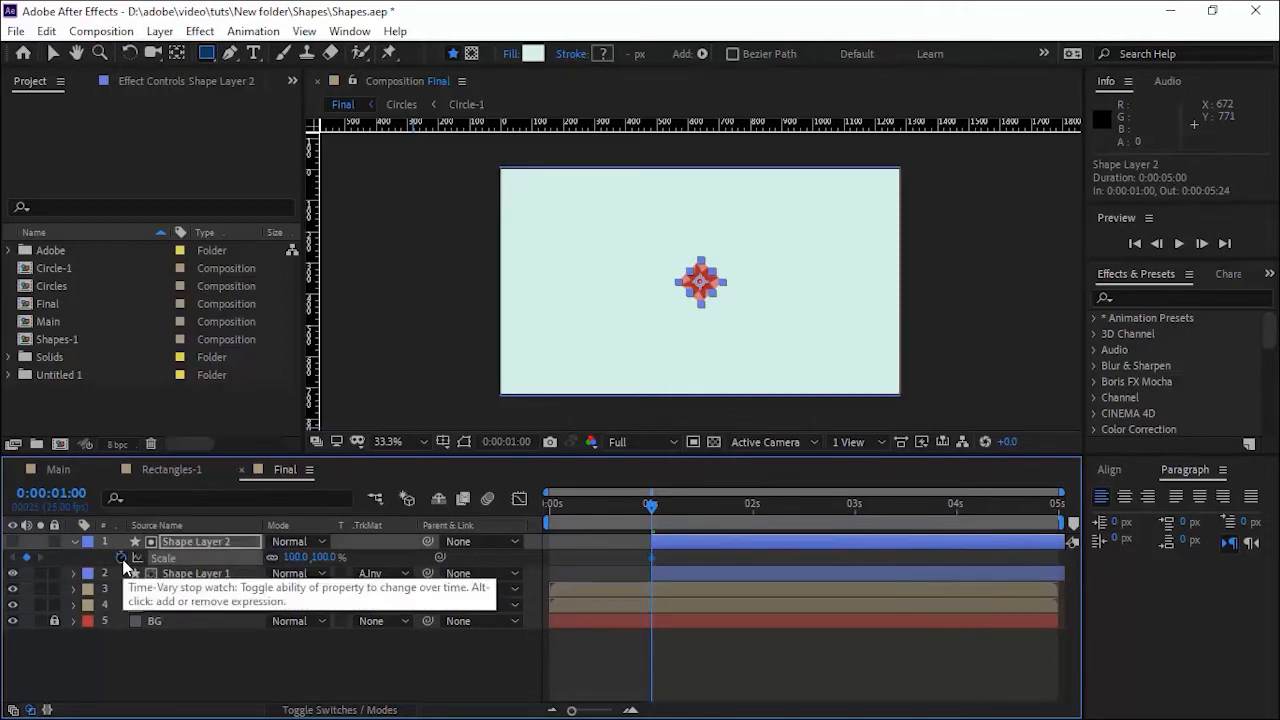
drag(651, 506, 757, 516)
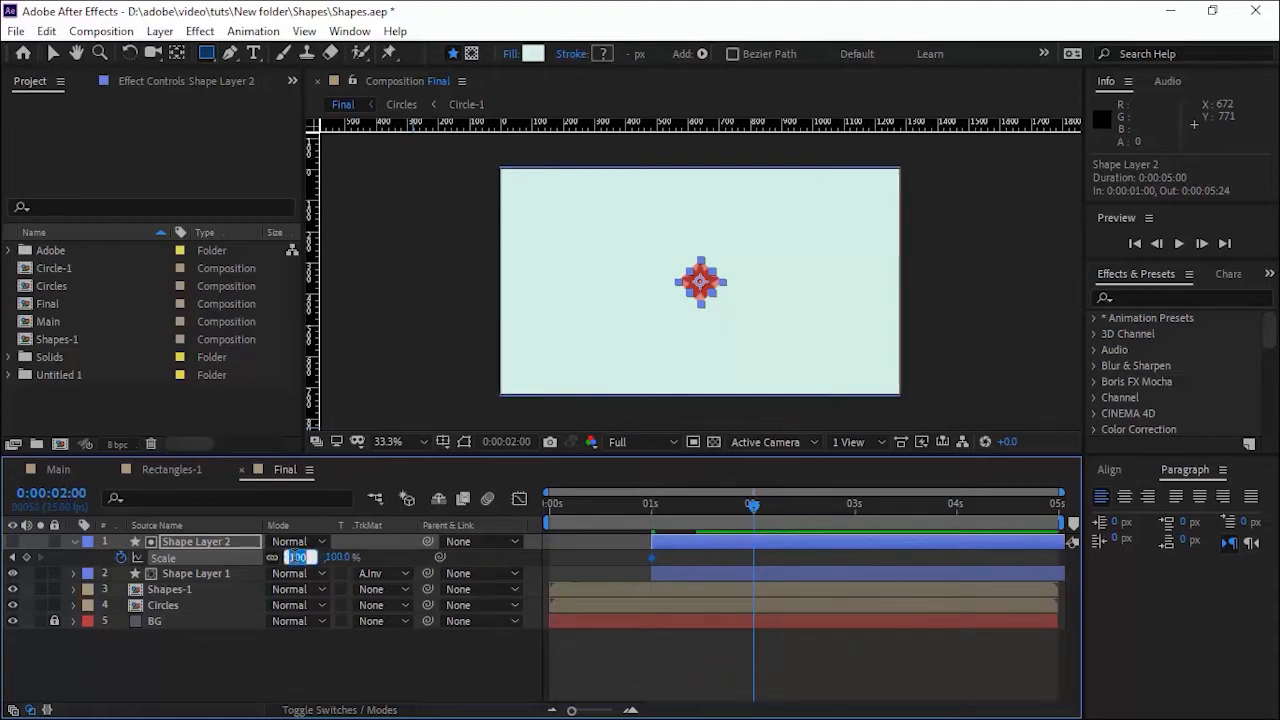
text(0)
key(Return)
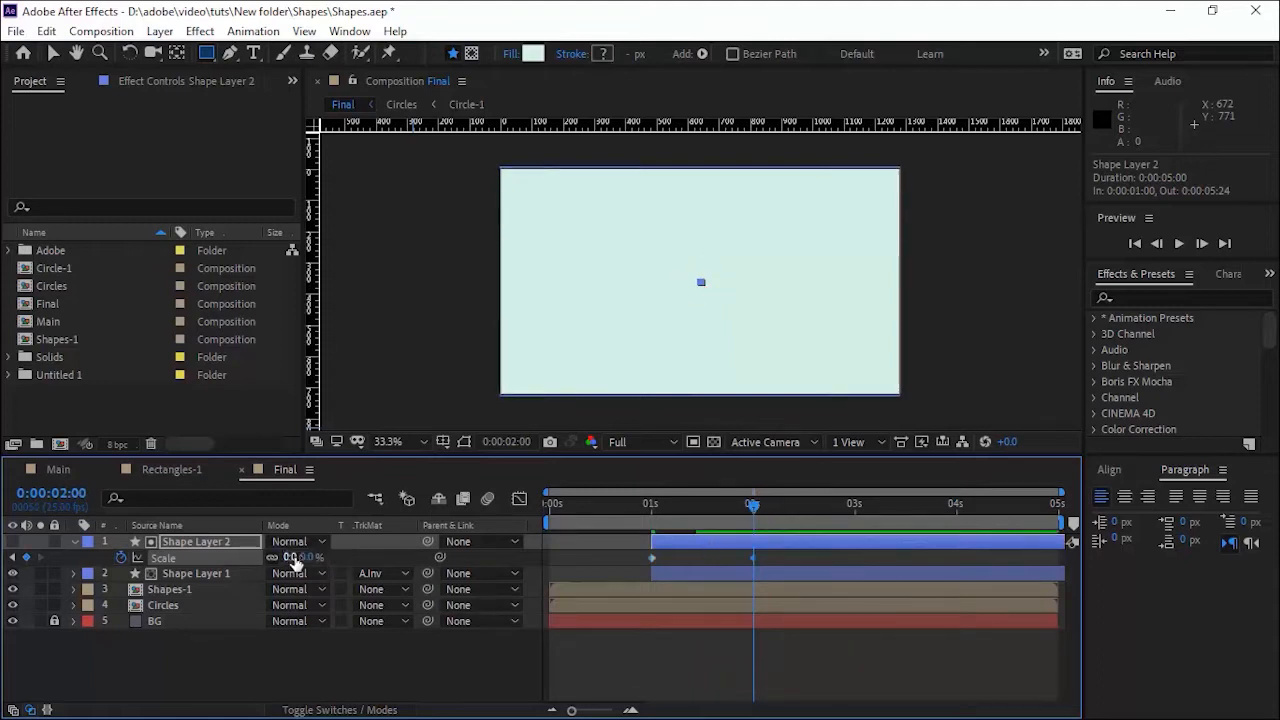
Go back to the first Scale keyframe at 0:00:01:00 and set Shape Layer 2's Scale to 1575%
click(12, 559)
drag(301, 559, 450, 560)
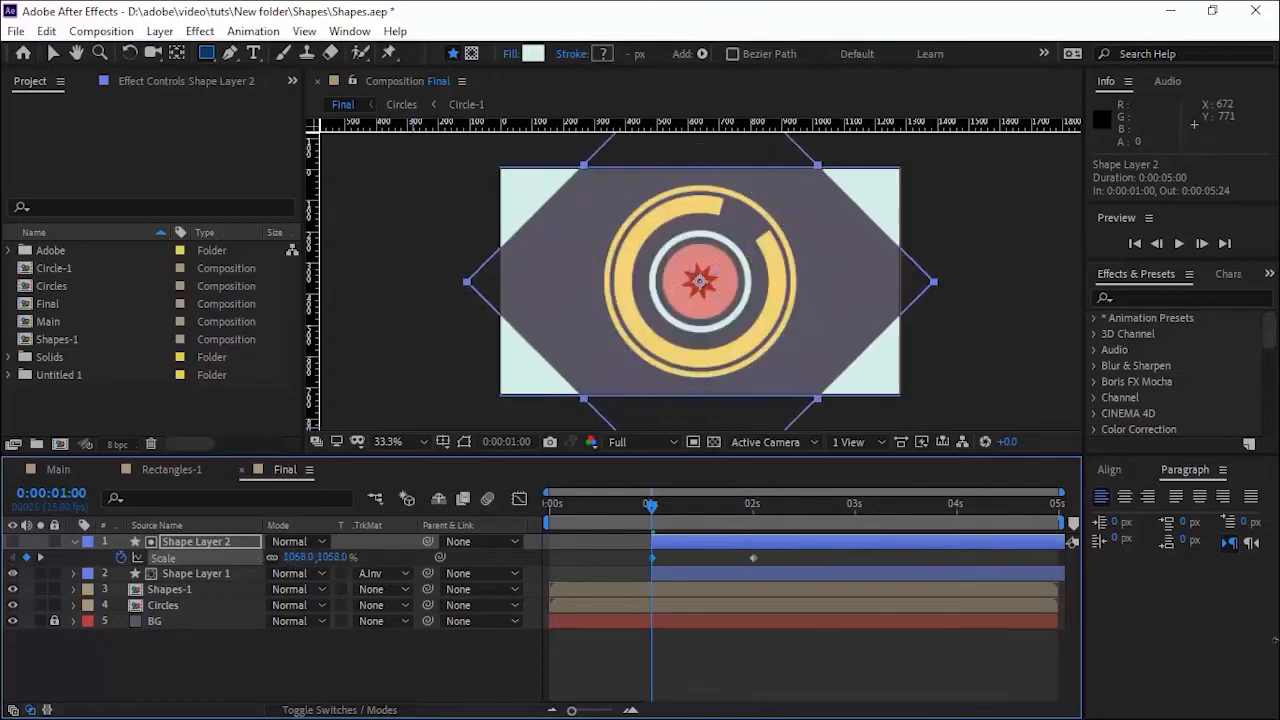
drag(298, 557, 370, 557)
Apply Easy Ease to both of Shape Layer 2's Scale keyframes and preview the animation
drag(815, 647, 486, 500)
click(686, 652)
key(space)
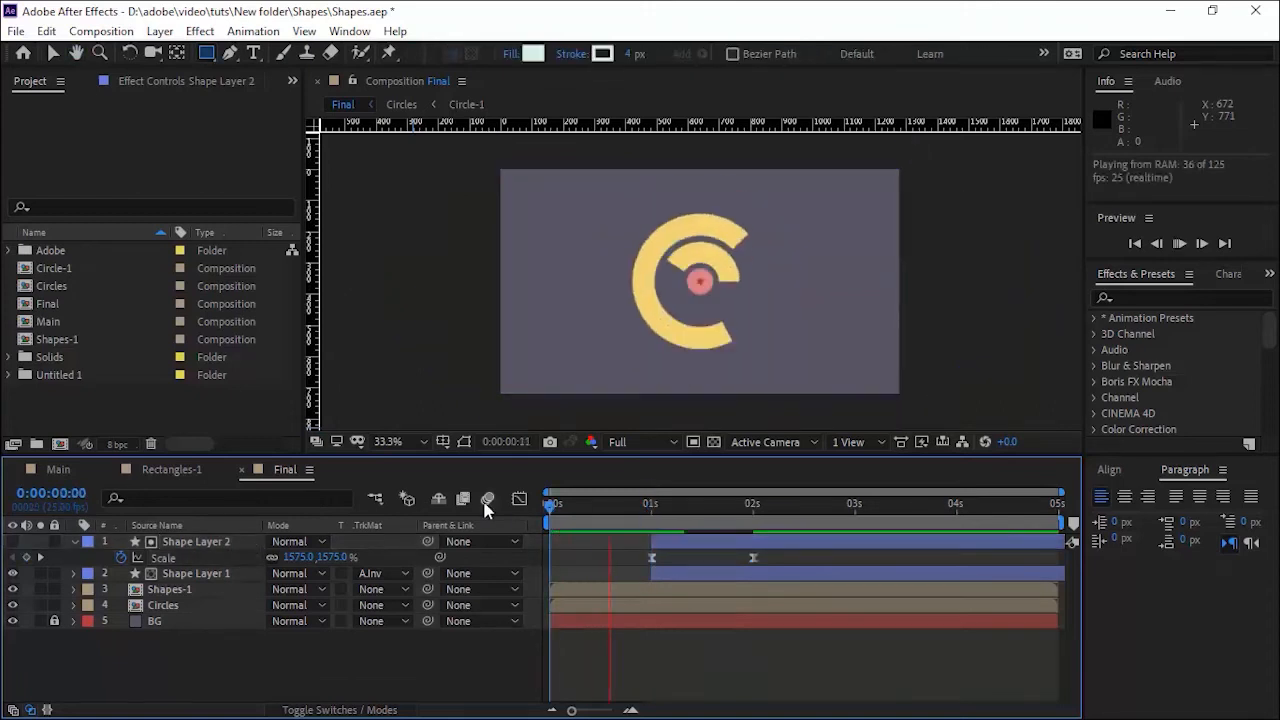
key(space)
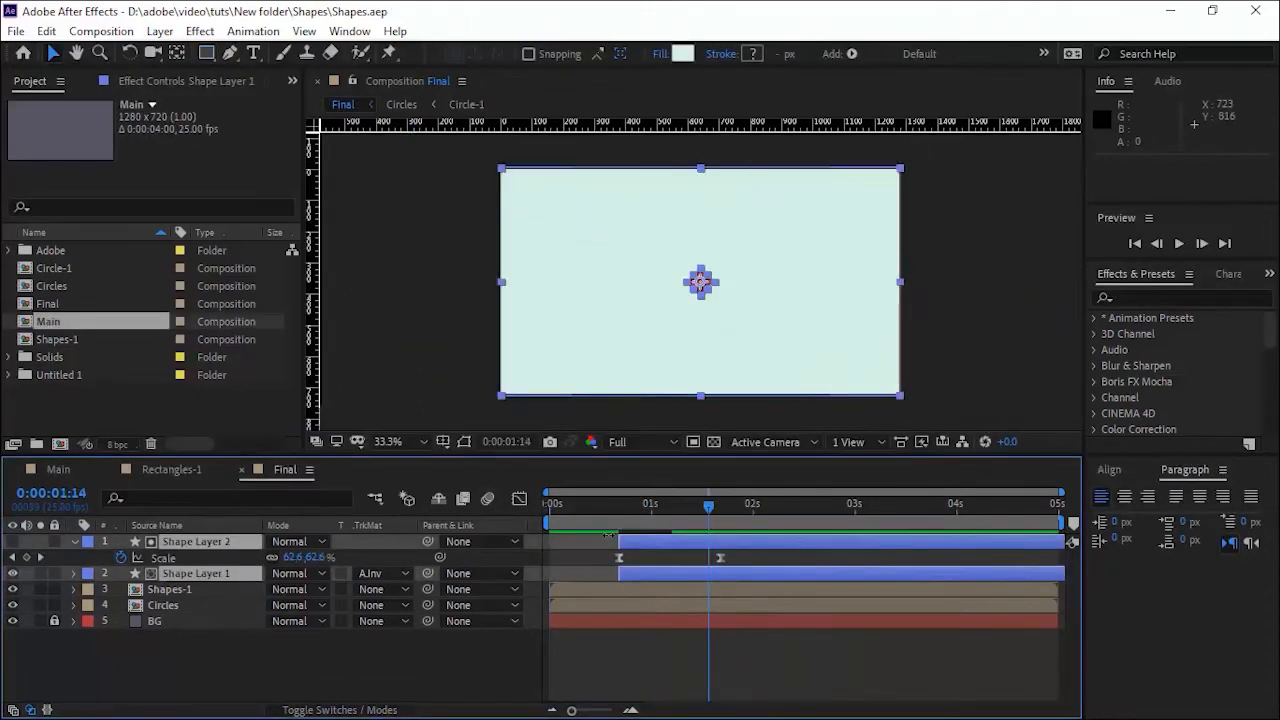
Scrub through and play back the diamond wipe to check its timing against the rings
click(608, 508)
drag(606, 508, 643, 506)
click(436, 668)
key(space)
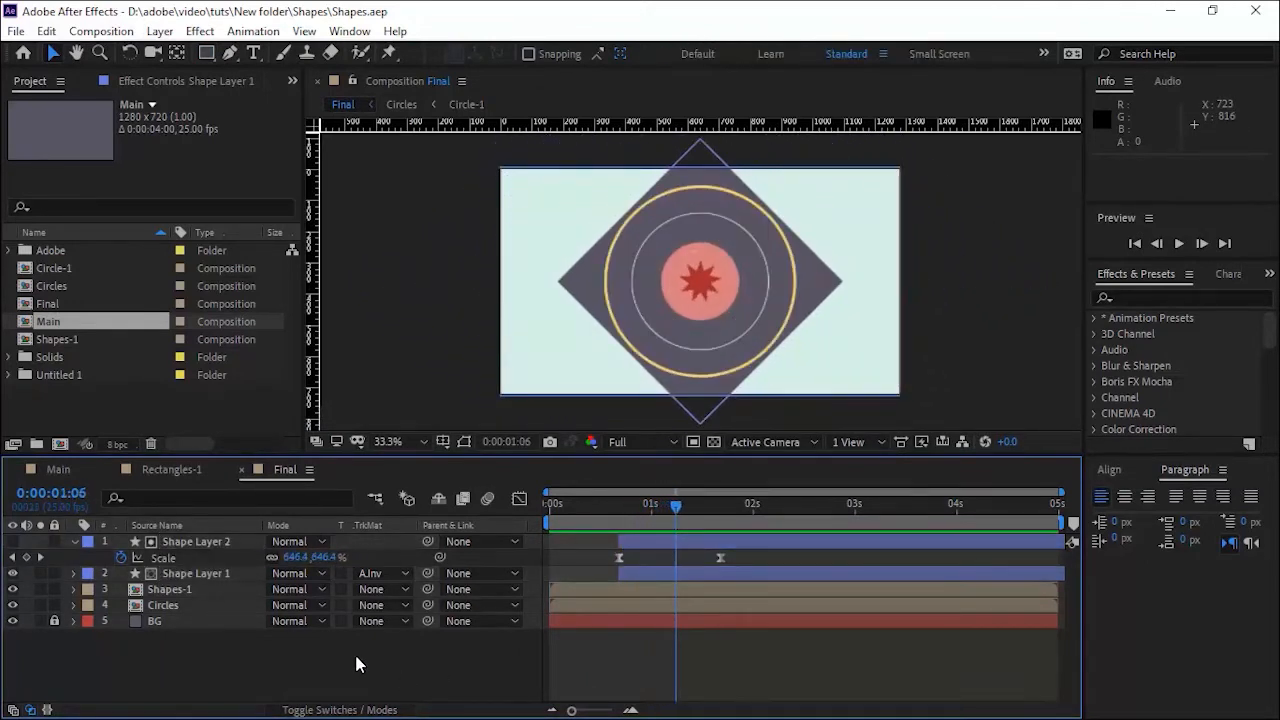
Duplicate the rectangle layer with its matte and offset the copies by 5 frames, starting at 0:00:00:22
click(74, 542)
click(186, 556)
shift+click(190, 541)
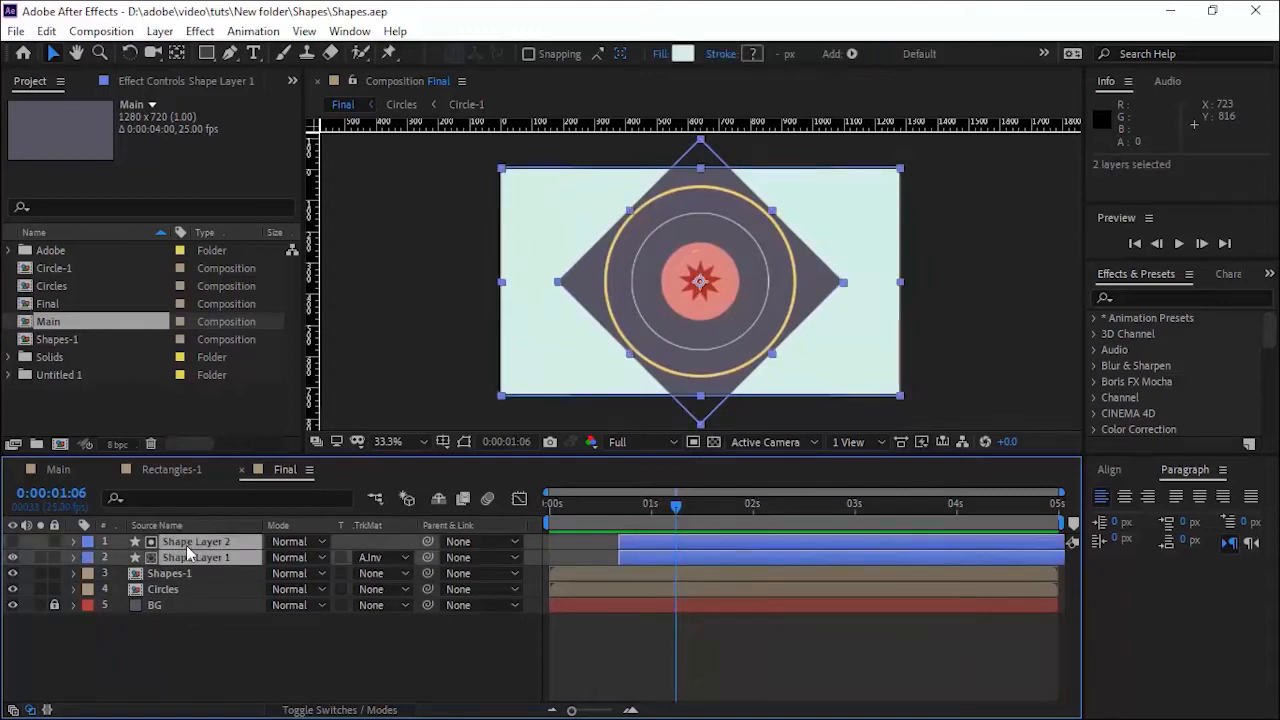
key(ctrl+d)
drag(635, 550, 656, 550)
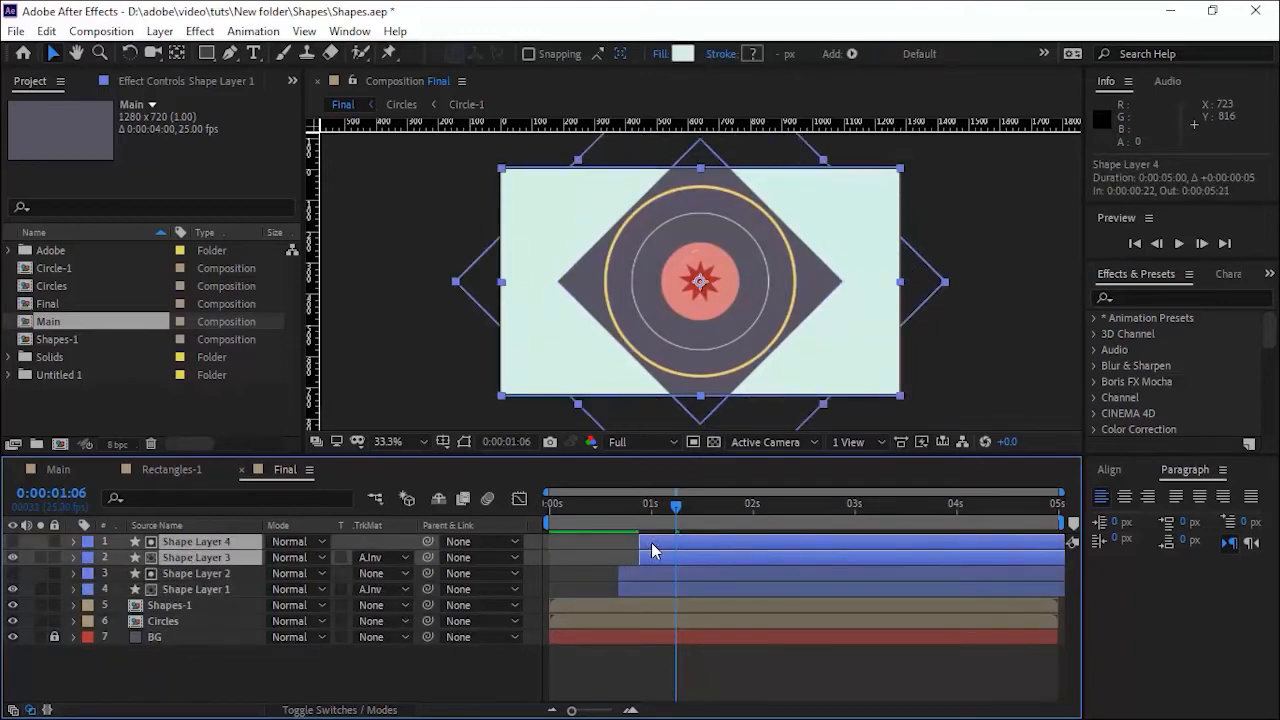
Shift Shape Layer 3 and its matte Shape Layer 4 so they start at 0:00:00:21
click(620, 508)
key(Page_Down)
key(Page_Down)
key(Page_Down)
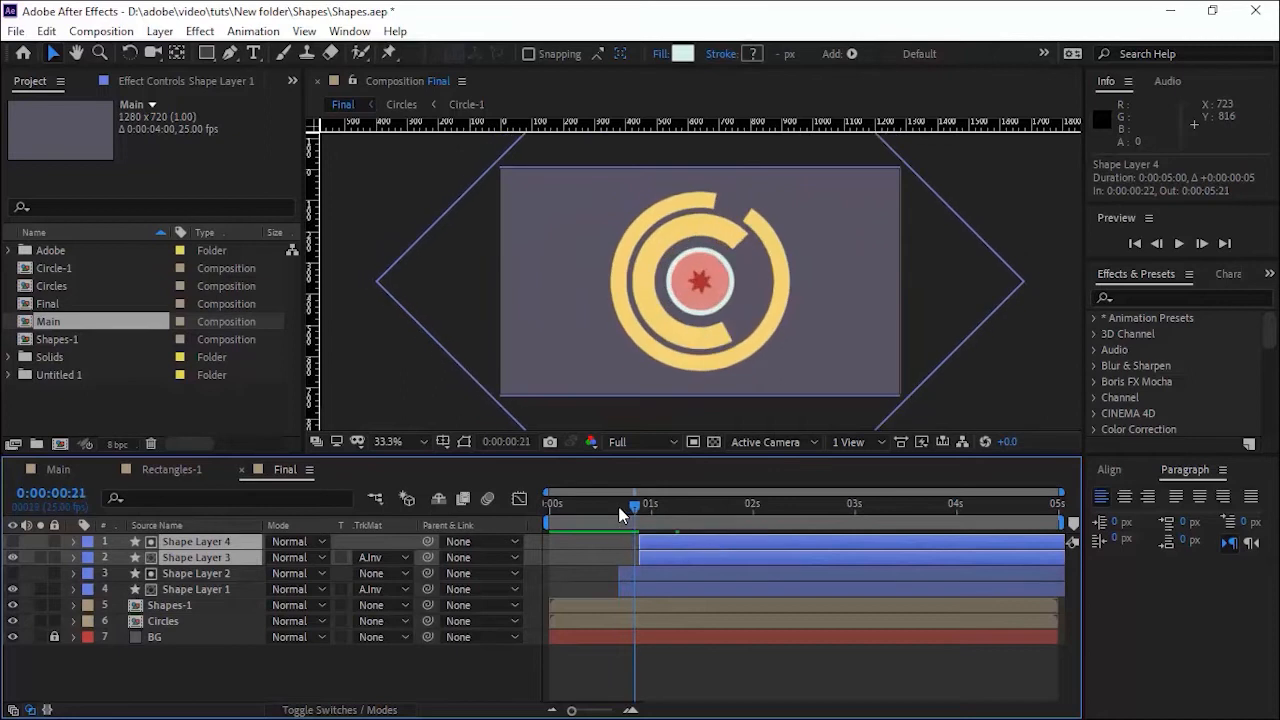
drag(693, 555, 683, 543)
Recolor Shape Layer 3's fill by sampling the pink of the central circle
key(Page_Down)
key(Page_Down)
key(Page_Down)
key(Page_Down)
key(Page_Down)
key(Page_Down)
key(Page_Down)
key(Page_Down)
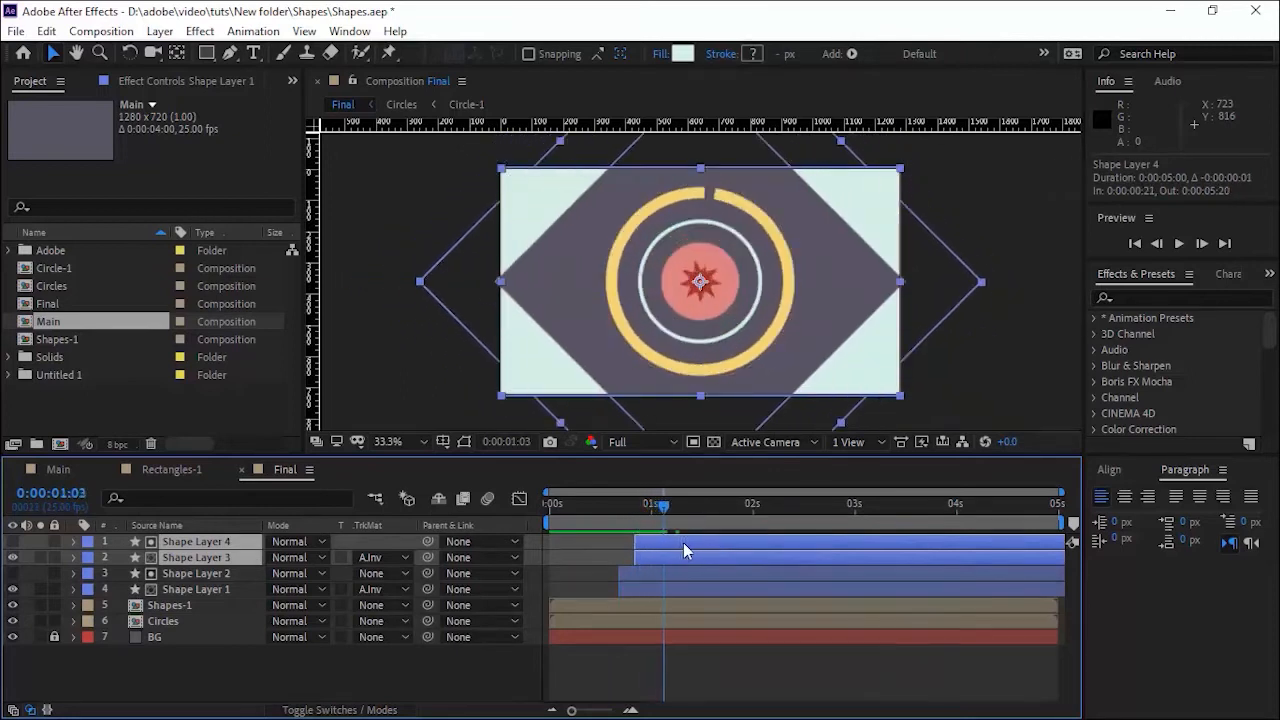
click(196, 558)
click(682, 54)
click(459, 316)
click(716, 246)
click(488, 227)
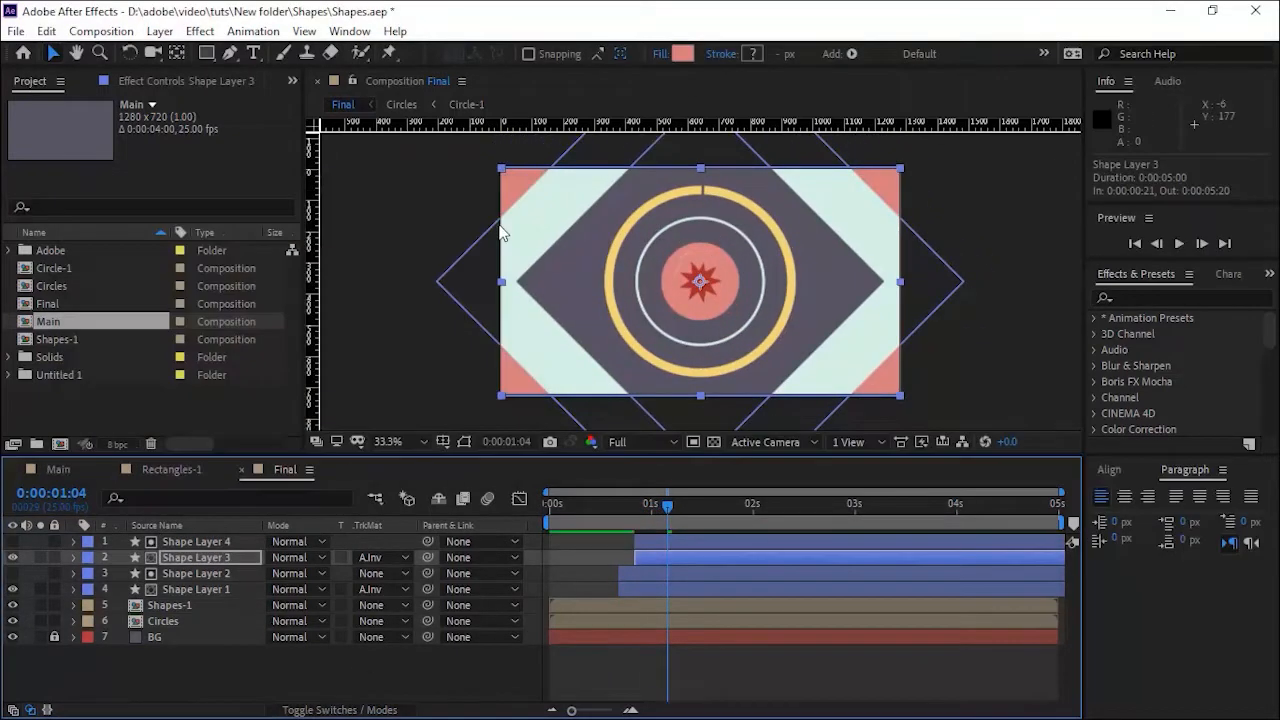
Step through the wipe frame by frame up to 0:00:01:15 to check how the diamonds close
click(417, 668)
key(Page_Down)
key(Page_Down)
key(Page_Down)
key(Page_Down)
key(Page_Down)
key(Page_Down)
key(Page_Down)
key(Page_Down)
key(Page_Down)
key(Page_Down)
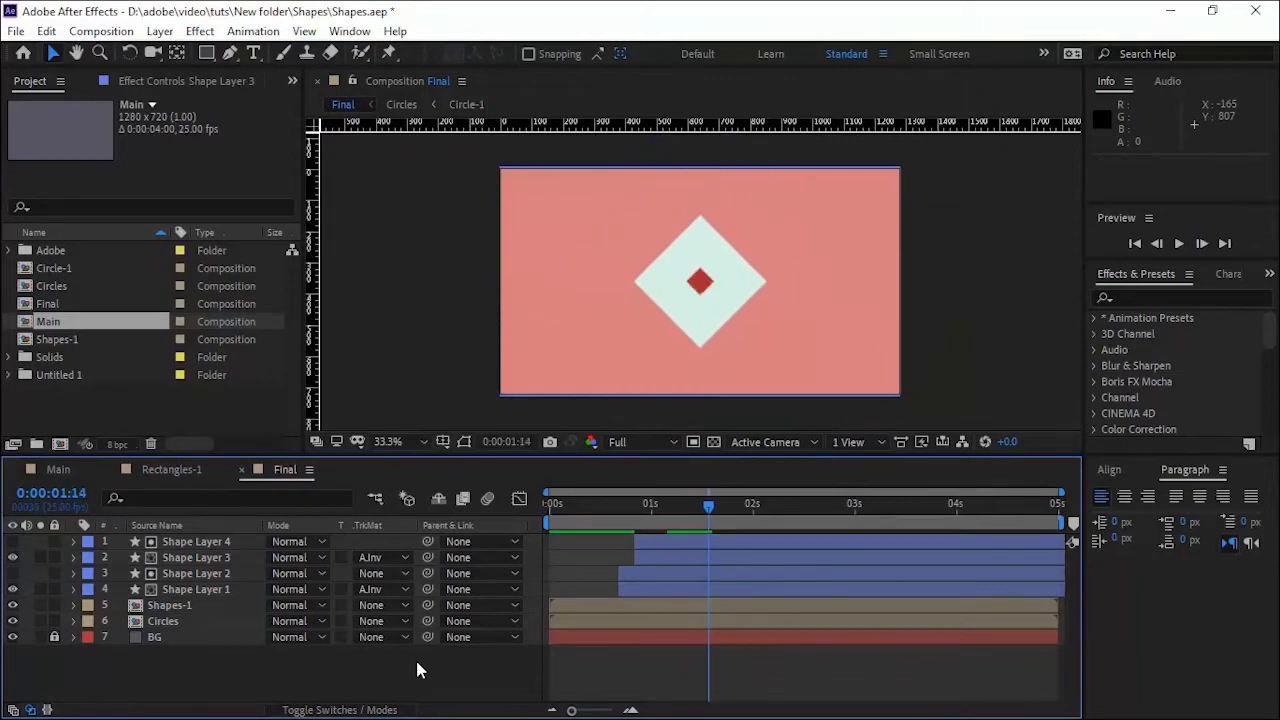
key(Page_Down)
Stretch the rectangles beyond the frame height, setting Shape Layer 3's Scale to 1278, 764% and Shape Layer 1's to 1278, 755%
click(228, 543)
key(s)
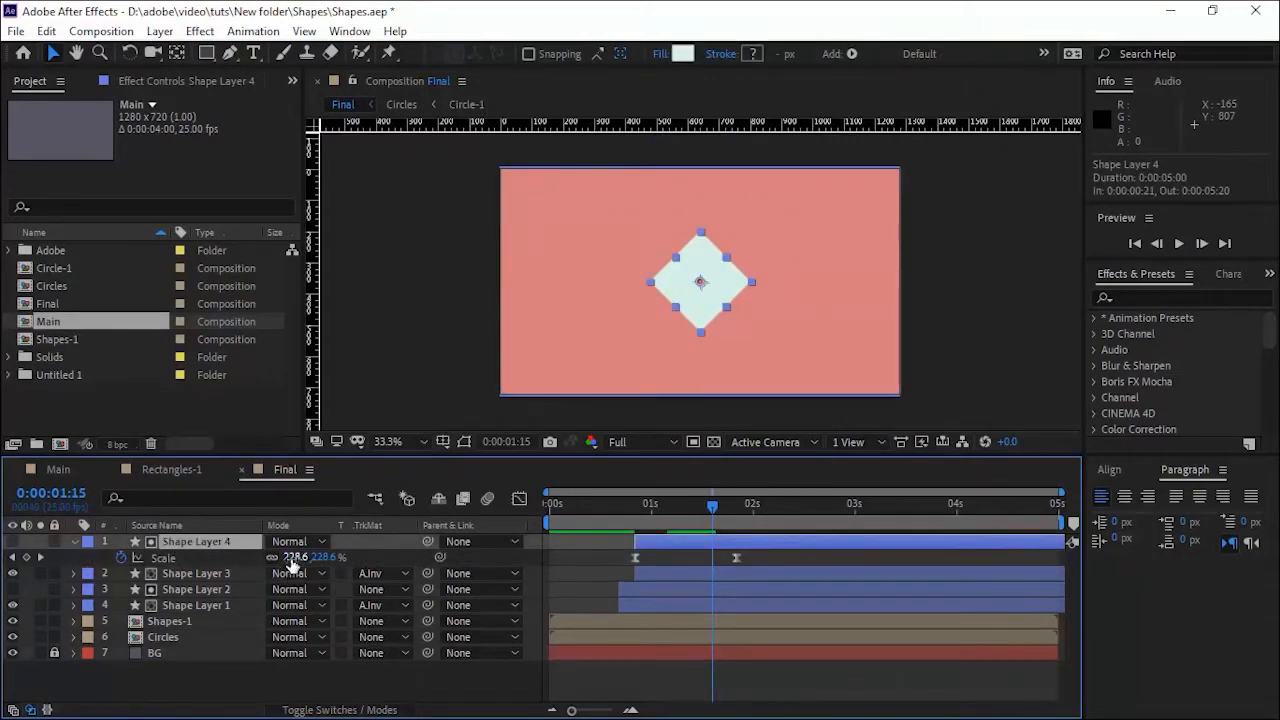
click(40, 557)
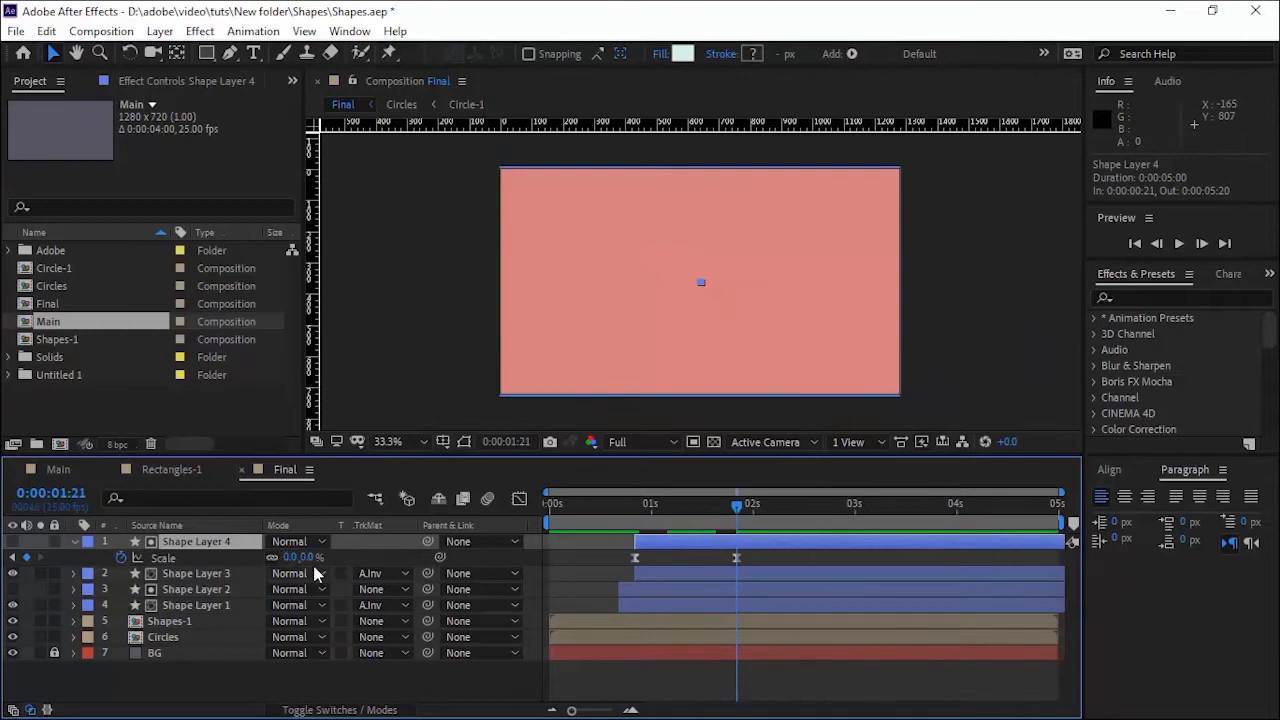
click(214, 575)
key(s)
click(190, 623)
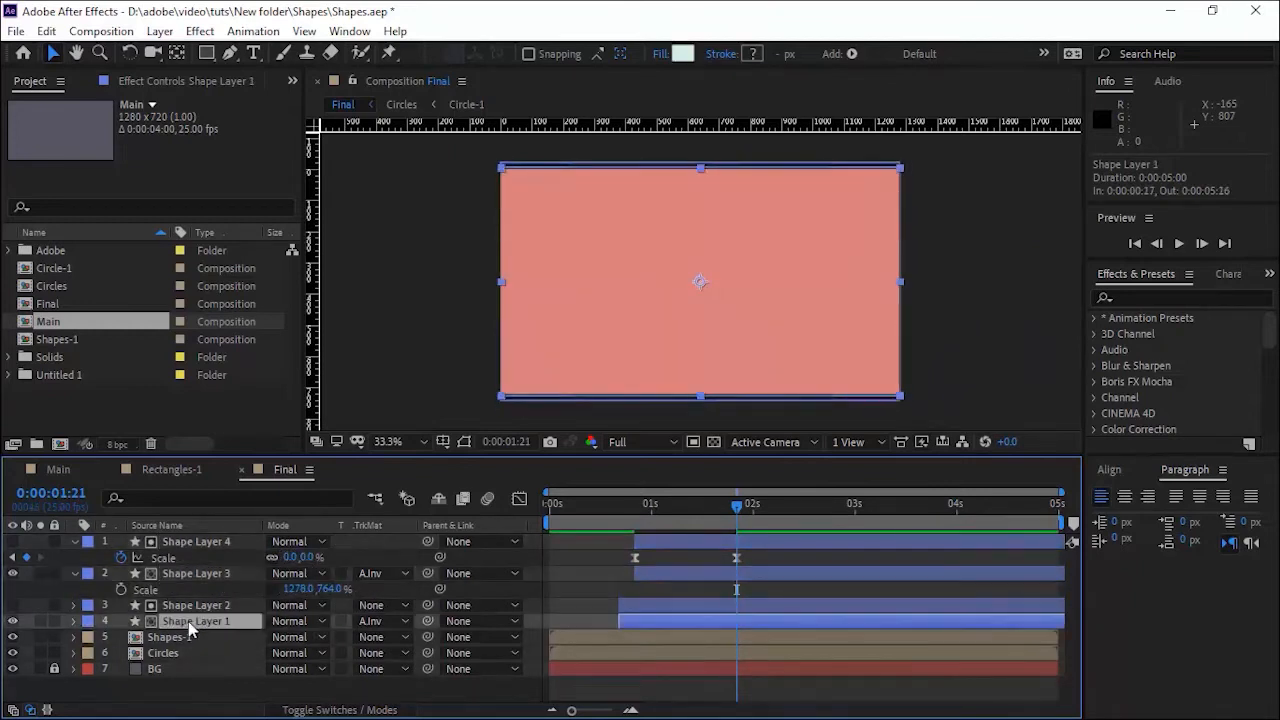
key(s)
Play back the staggered diamond wipe and collapse the layers' Scale properties
key(space)
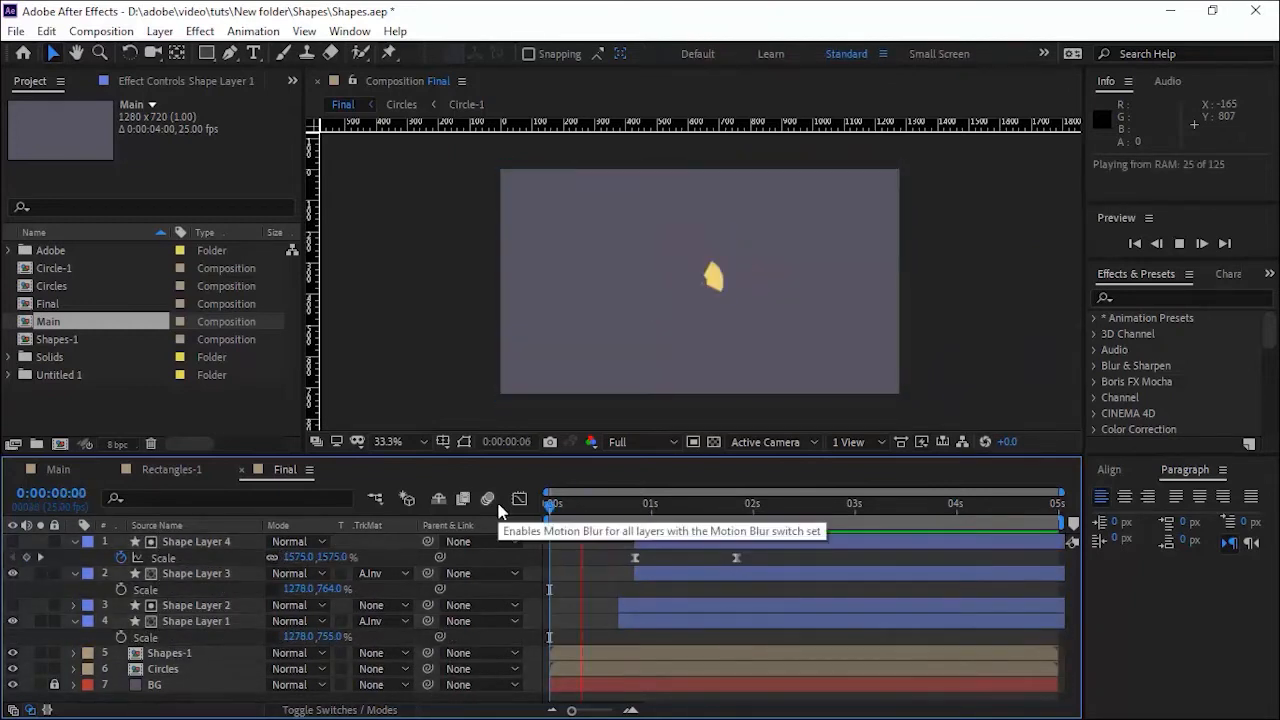
key(space)
drag(735, 508, 634, 511)
click(73, 542)
click(73, 558)
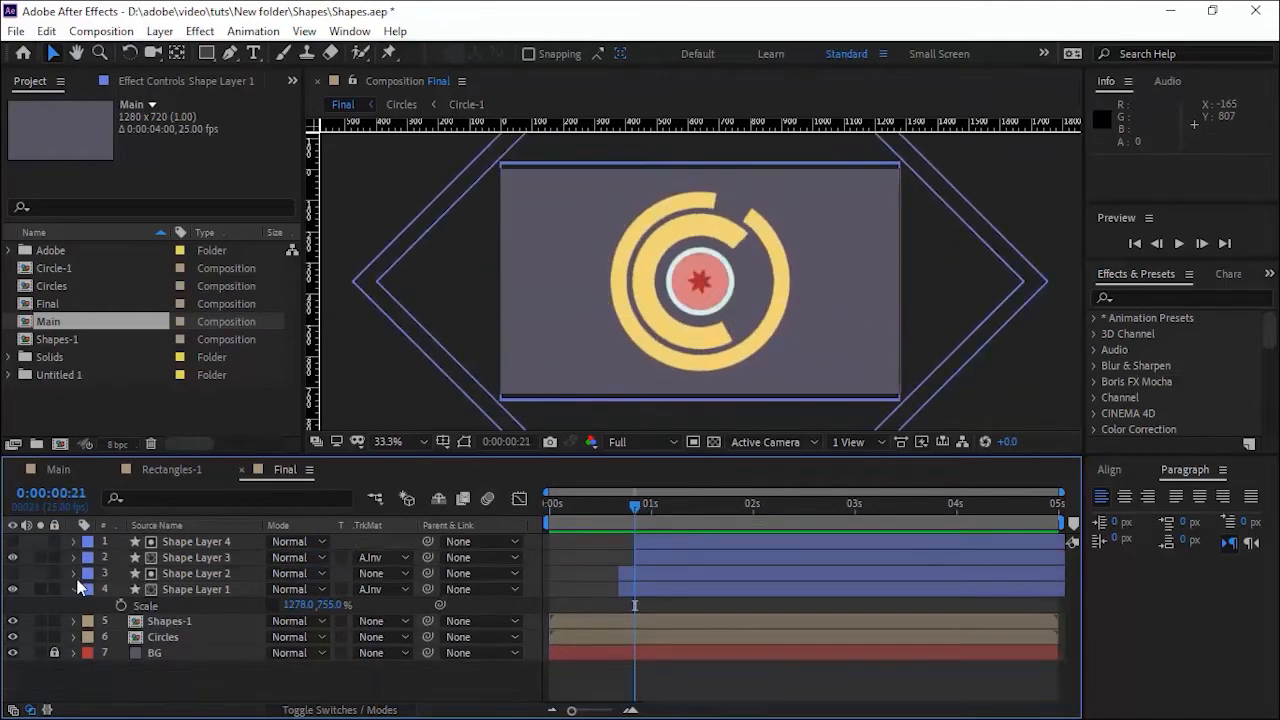
click(73, 589)
key(space)
Duplicate Shape Layer 3 with its matte and offset the copies to start at 0:00:01:00
click(200, 557)
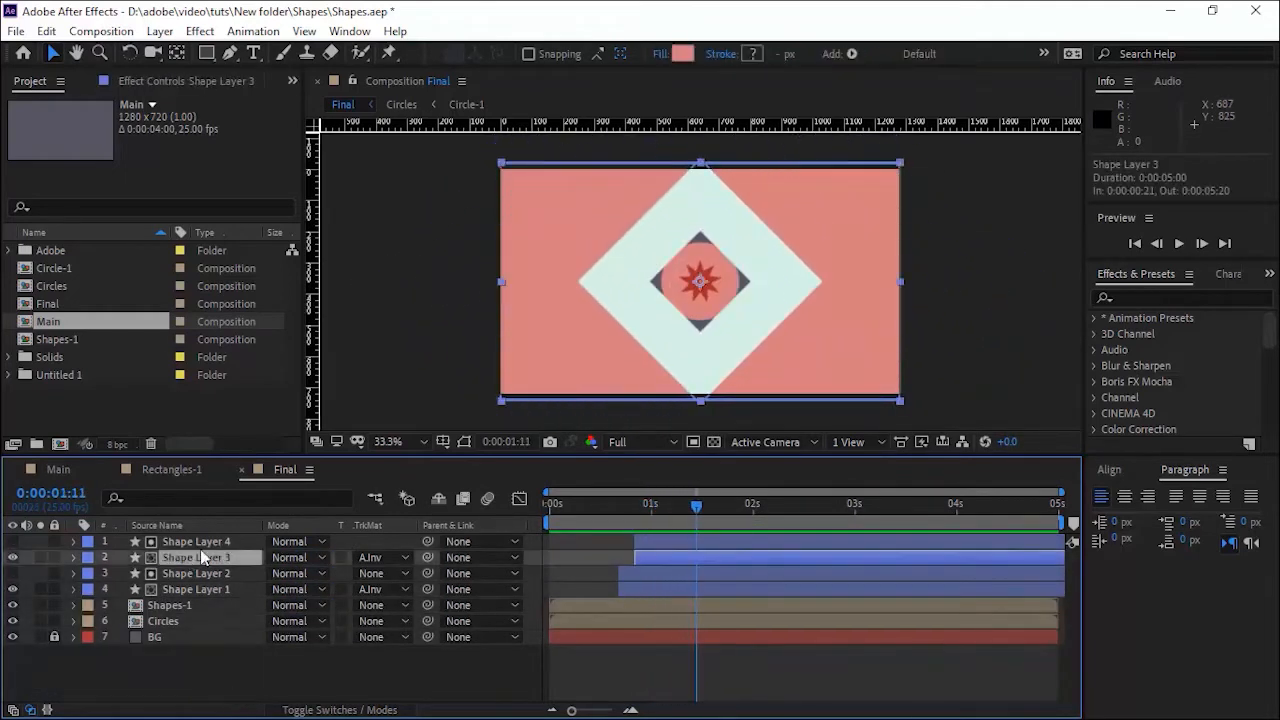
shift+click(202, 543)
key(ctrl+d)
drag(654, 511, 698, 541)
key(Page_Down)
key(Page_Down)
key(Page_Down)
key(Page_Down)
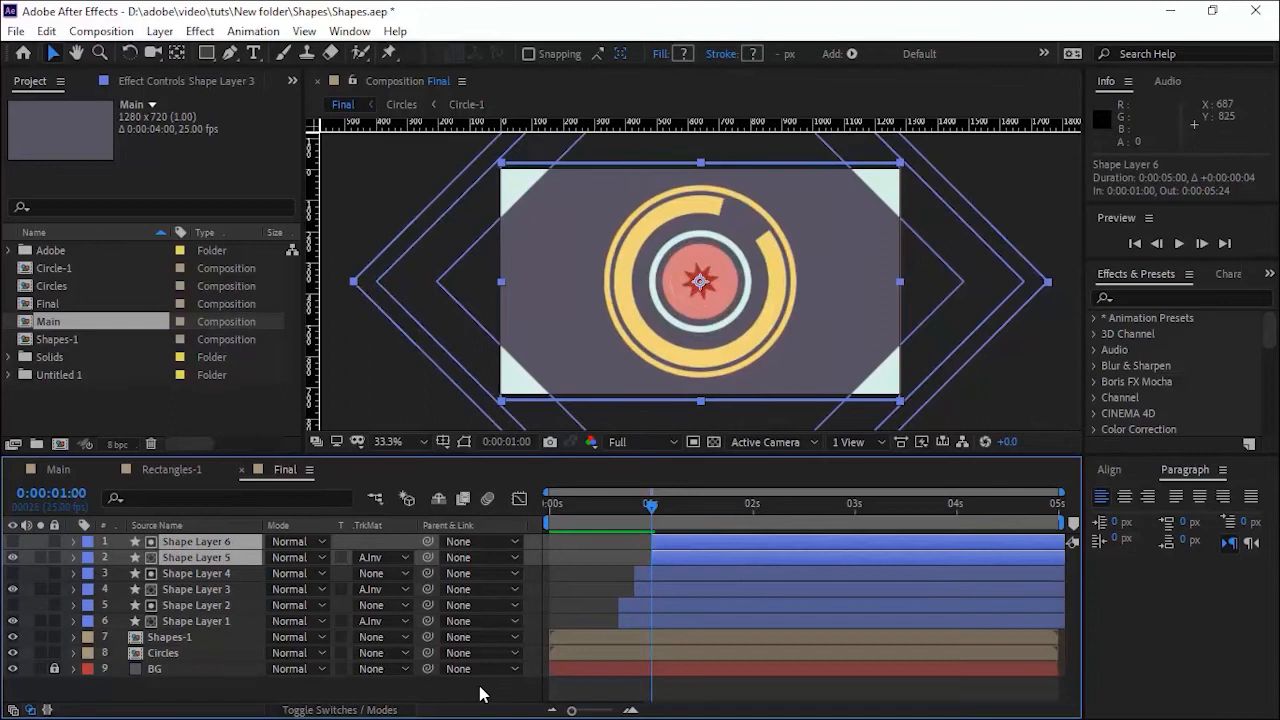
Change Shape Layer 5's fill to yellow, RGB 242, 213, 119
key(Page_Down)
key(Page_Down)
key(Page_Down)
key(Page_Down)
key(Page_Down)
key(Page_Down)
key(Page_Down)
key(Page_Down)
click(196, 558)
click(683, 53)
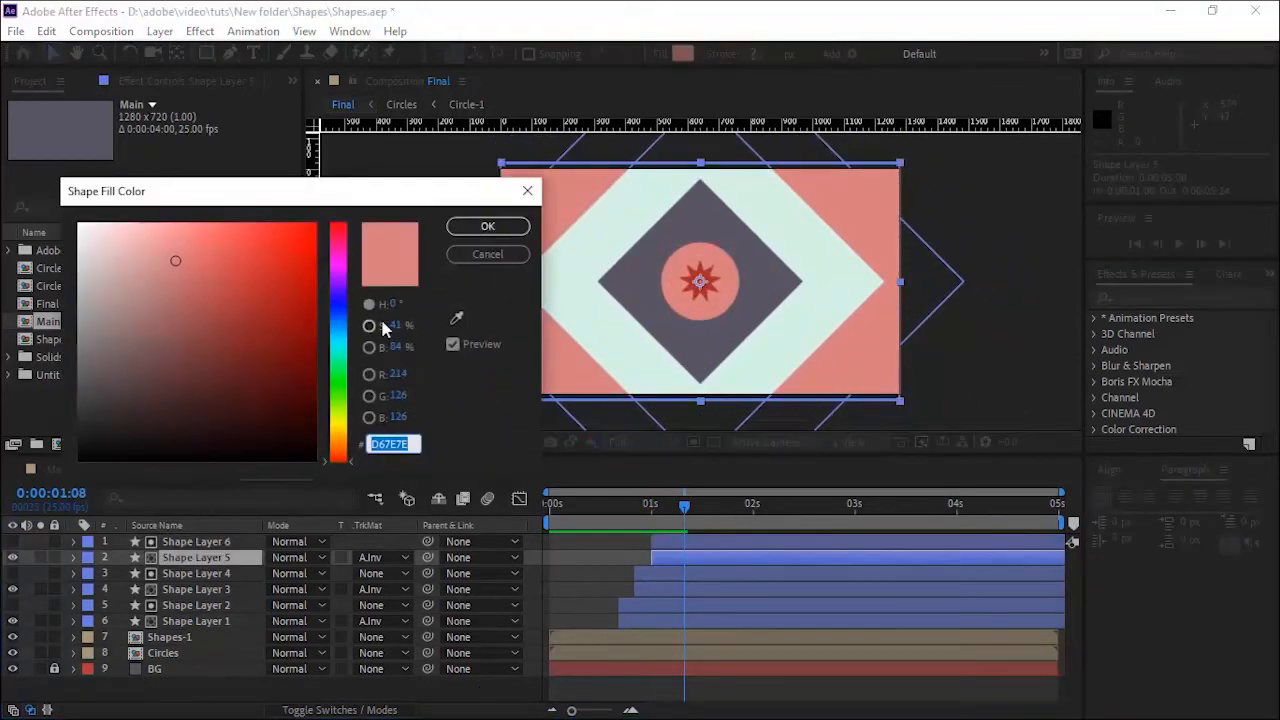
click(394, 304)
text(153)
key(Tab)
text(12)
key(Tab)
text(95)
click(403, 303)
text(4)
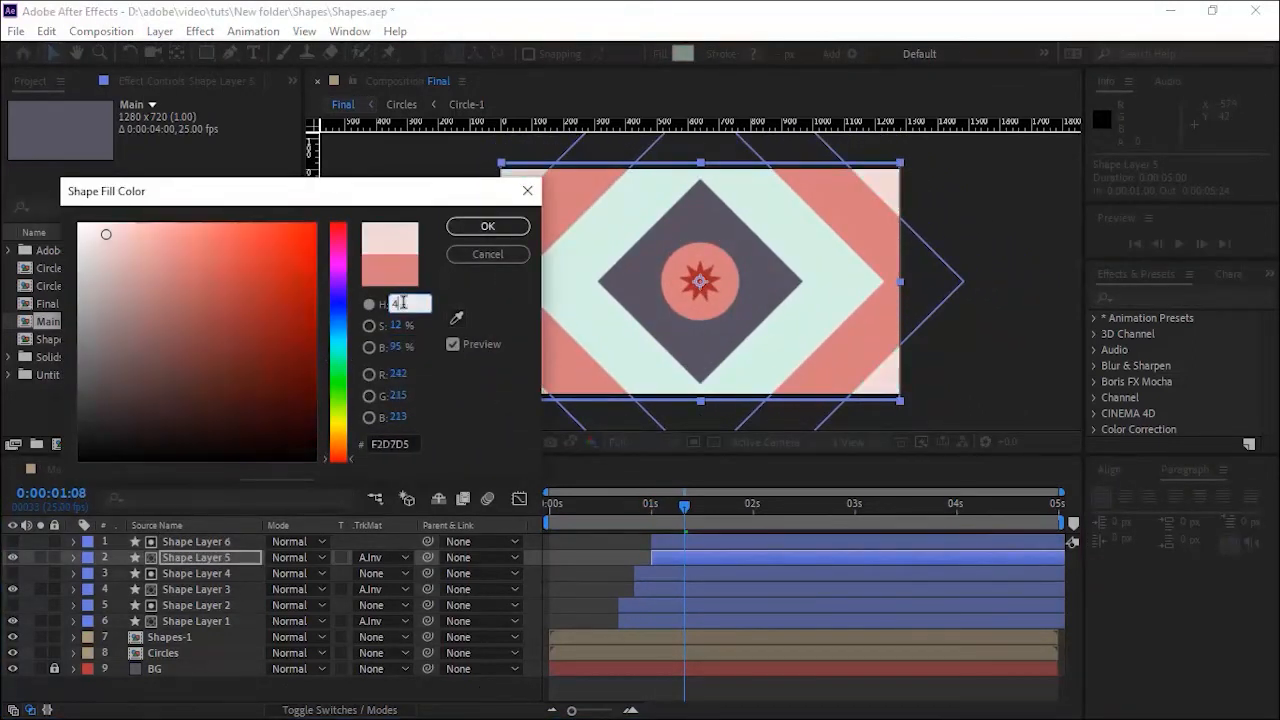
text(5)
key(Return)
Pre-compose all six shape layers as Rectangles, moving all attributes, and preview the result
key(space)
shift+click(196, 541)
right_click(214, 541)
click(260, 457)
text(Rec)
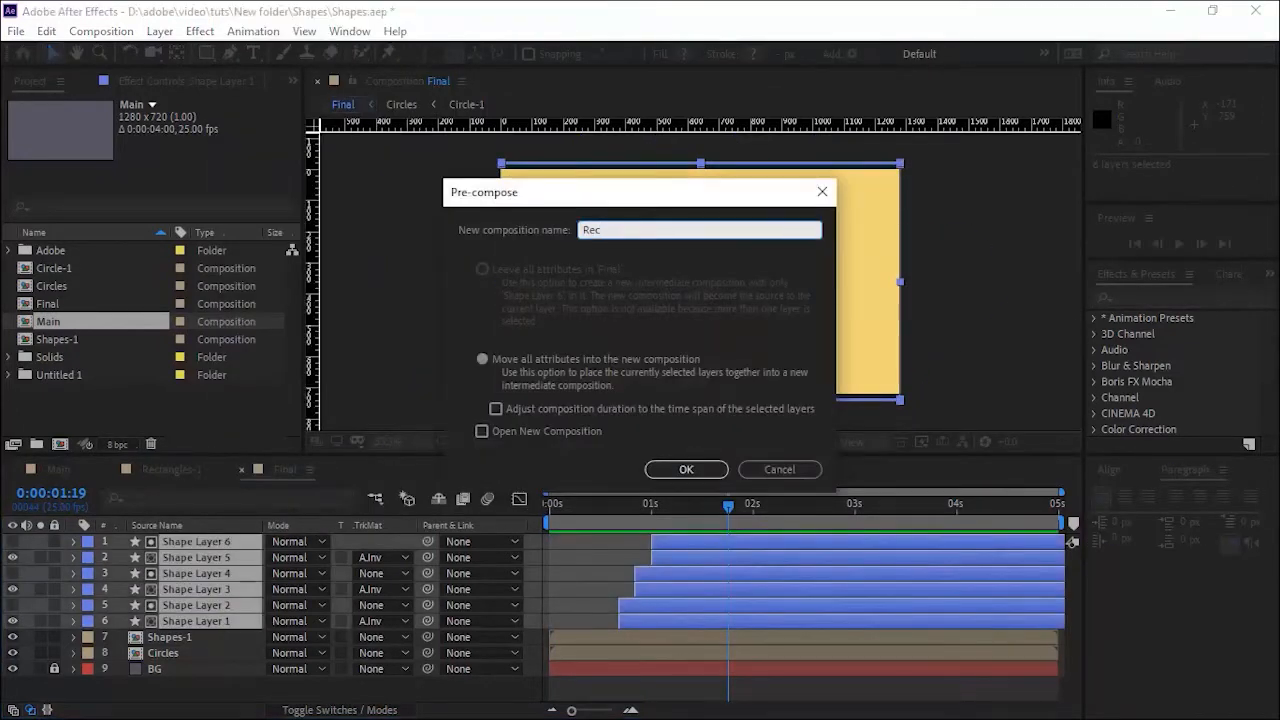
text(tangles)
key(Return)
key(space)
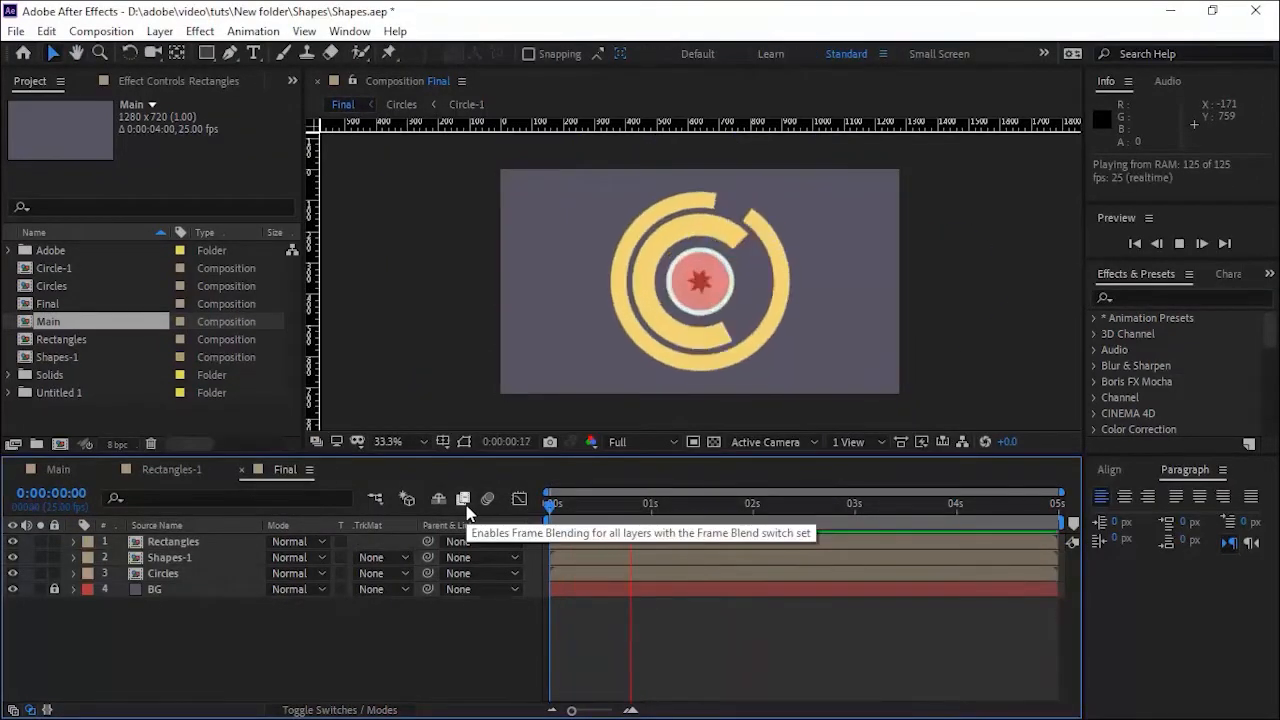
key(space)
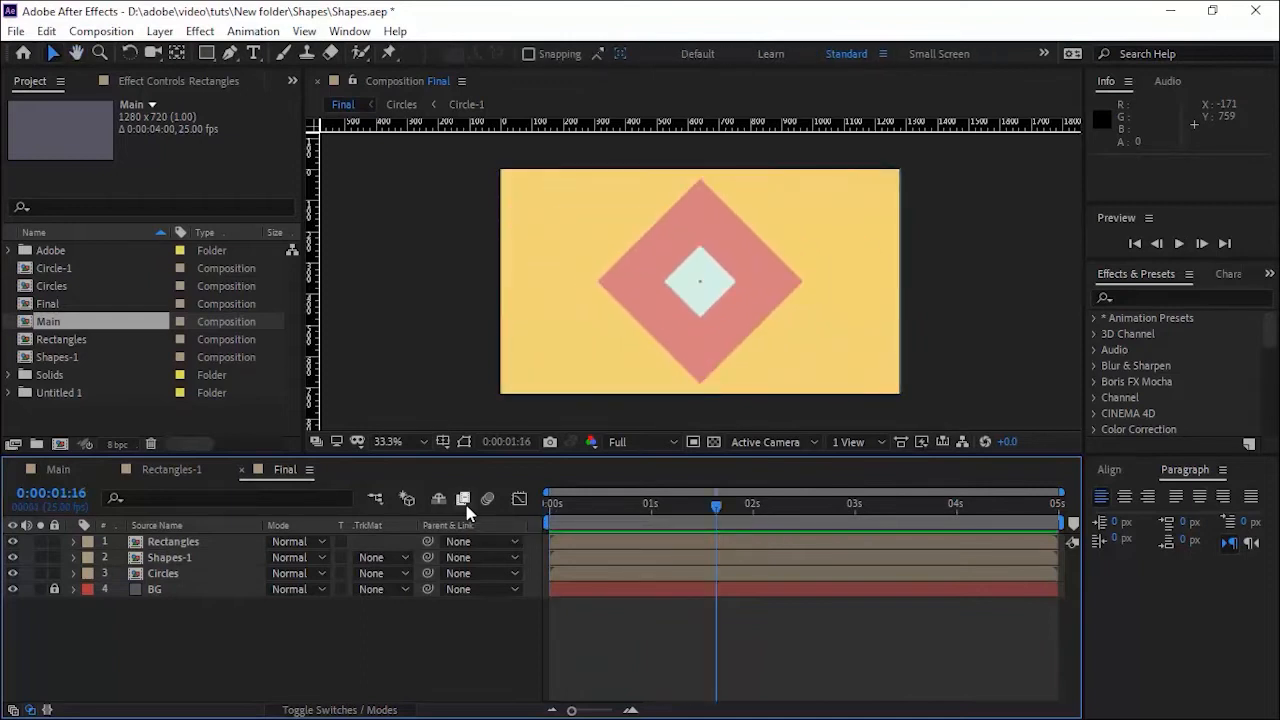
Create a new shape layer above Rectangles, add an ellipse path, and start the layer at 0:00:01:16
click(408, 613)
right_click(408, 613)
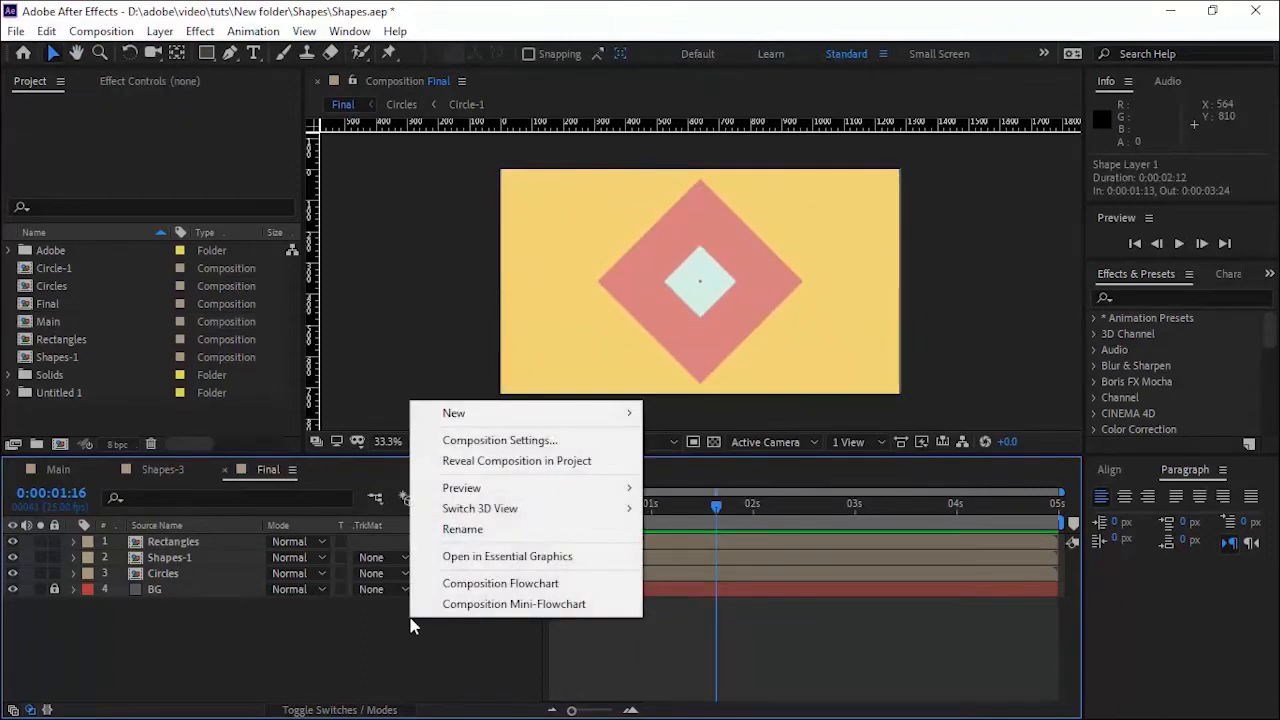
mouse_move(573, 416)
click(700, 543)
key(q)
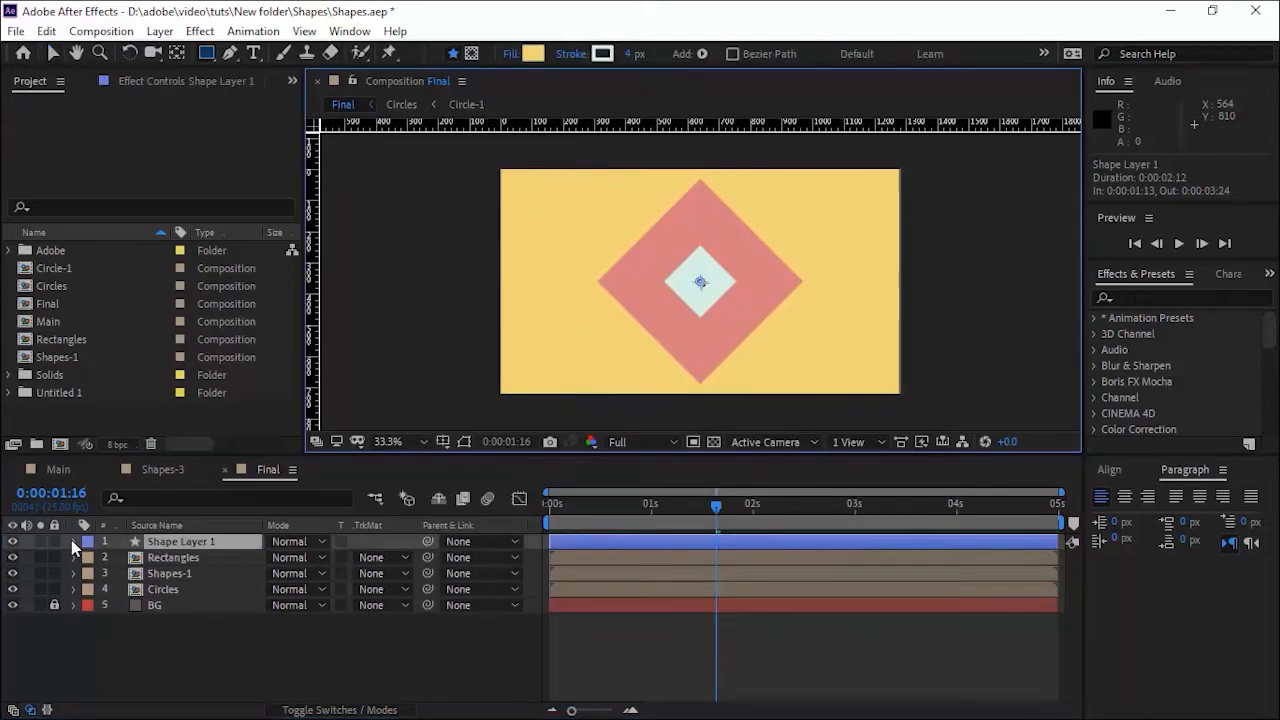
click(75, 542)
click(407, 558)
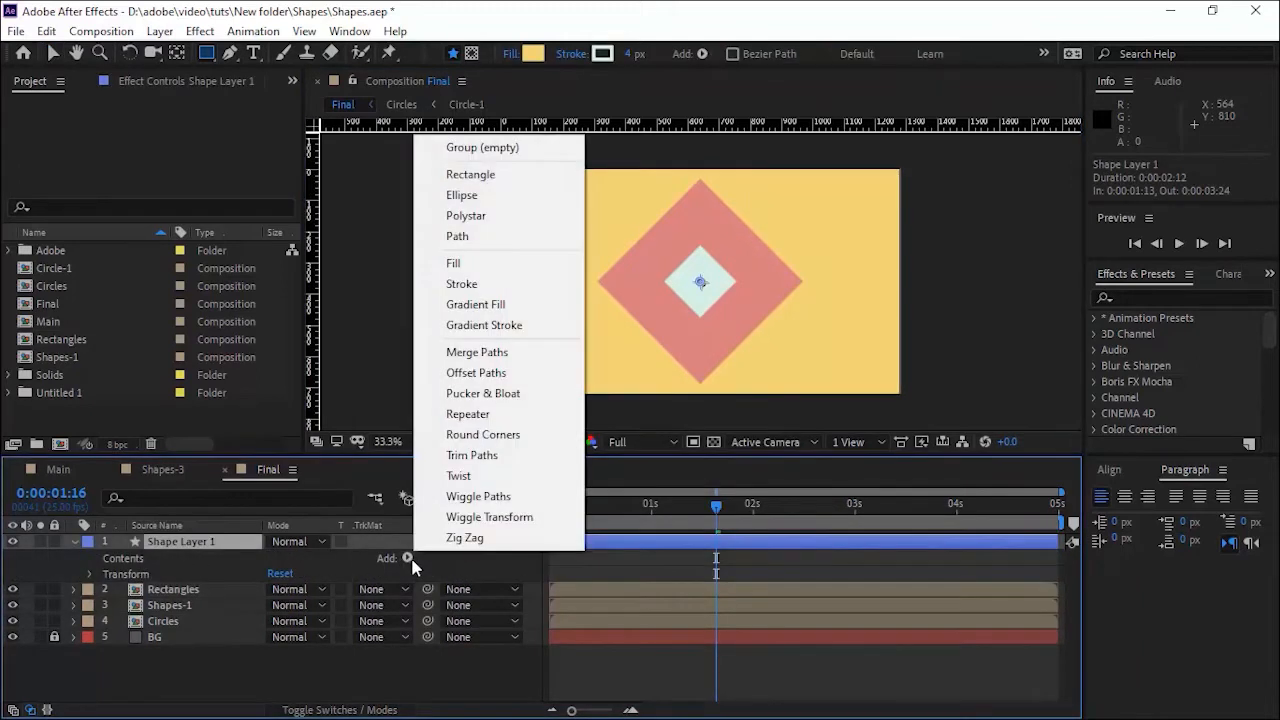
click(521, 194)
click(407, 559)
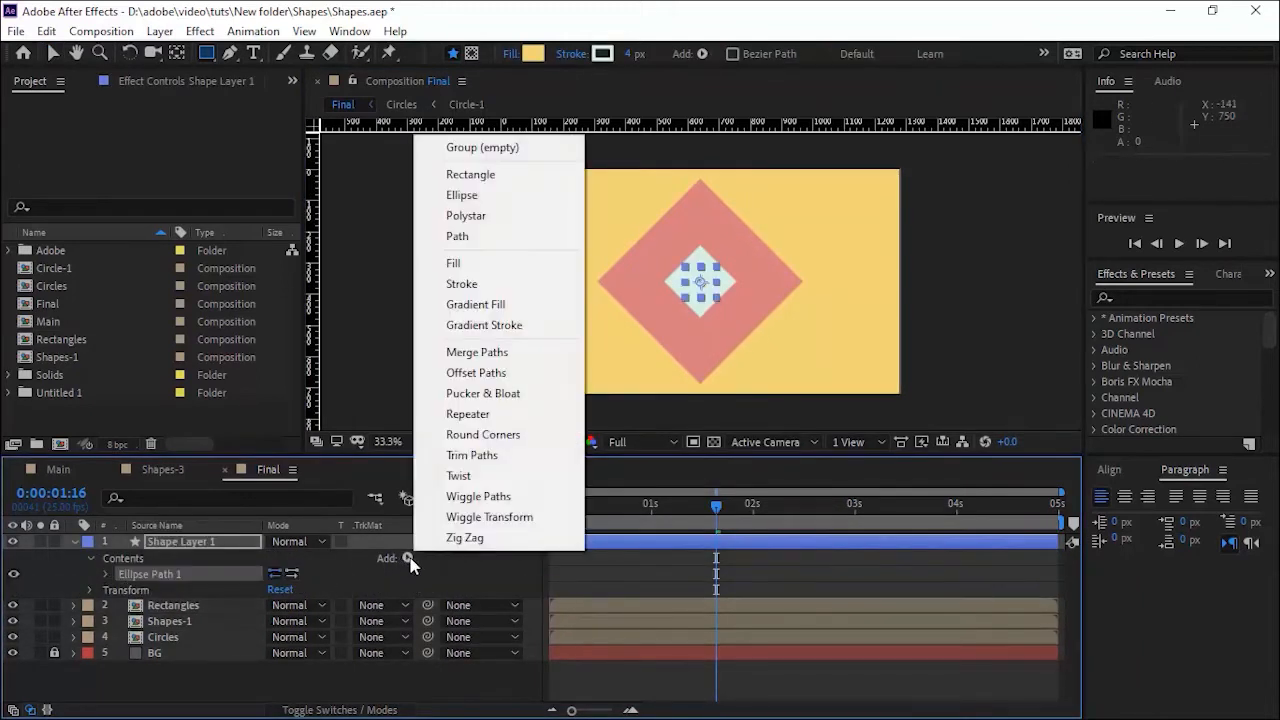
drag(649, 541, 797, 553)
click(408, 559)
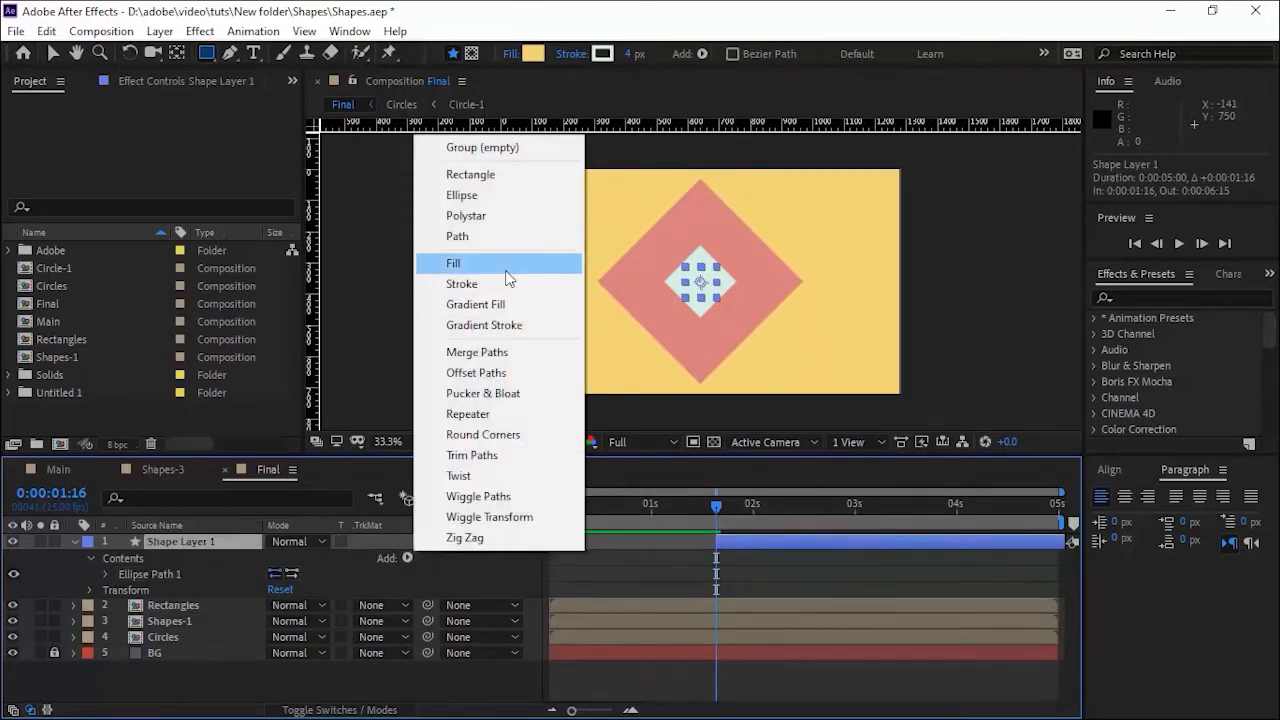
click(514, 262)
click(532, 53)
click(487, 226)
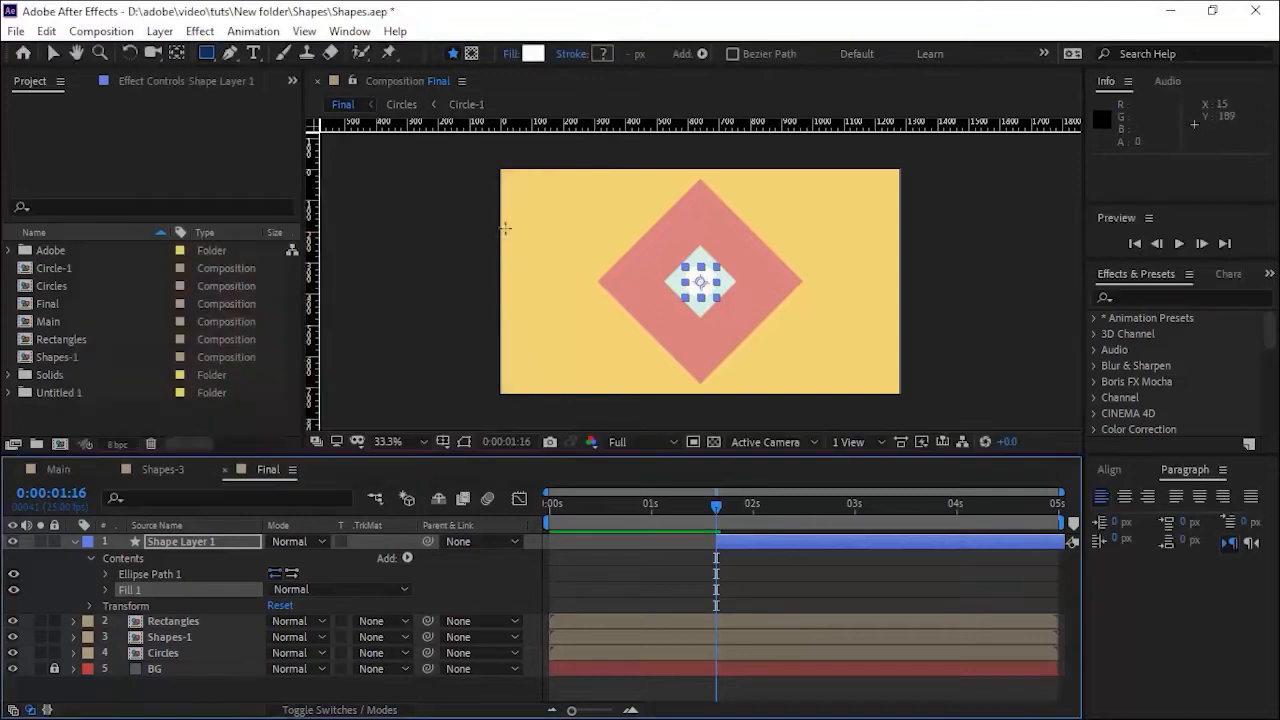
click(105, 590)
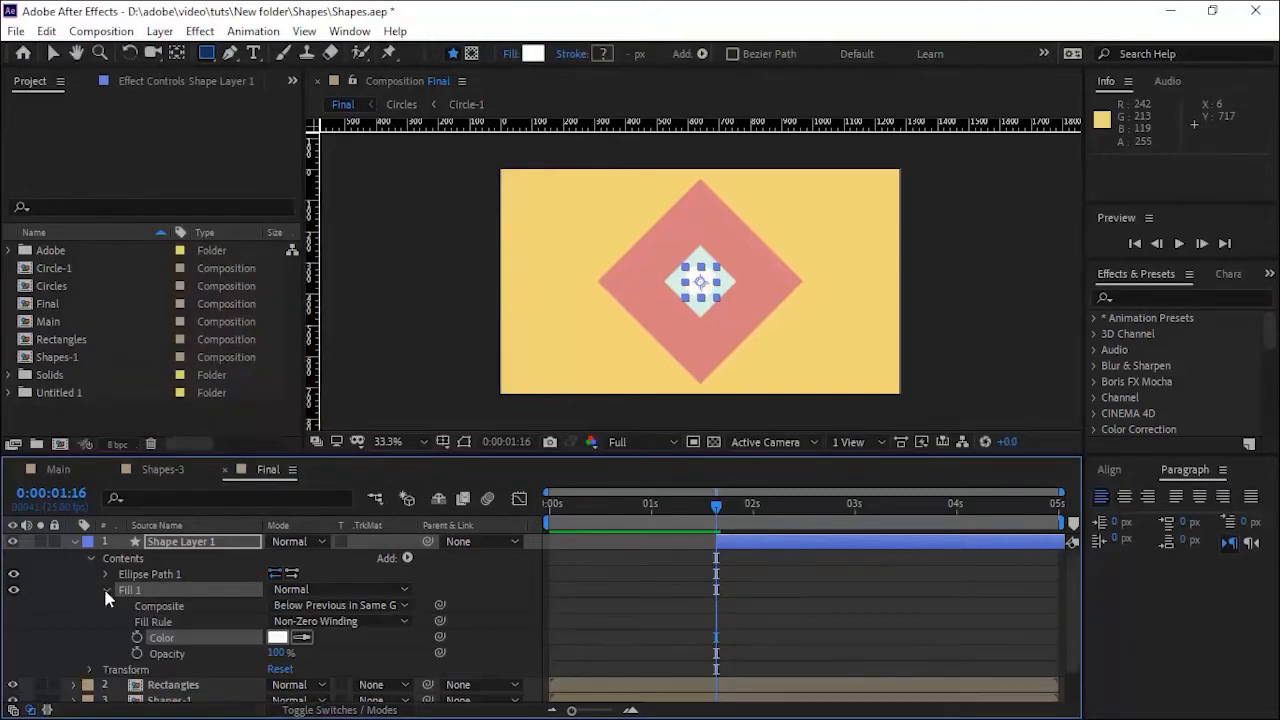
click(104, 588)
key(ctrl+z)
Add a stroke to the ellipse and set its Stroke Width to 10
click(407, 558)
click(457, 283)
click(278, 631)
text(10)
key(Return)
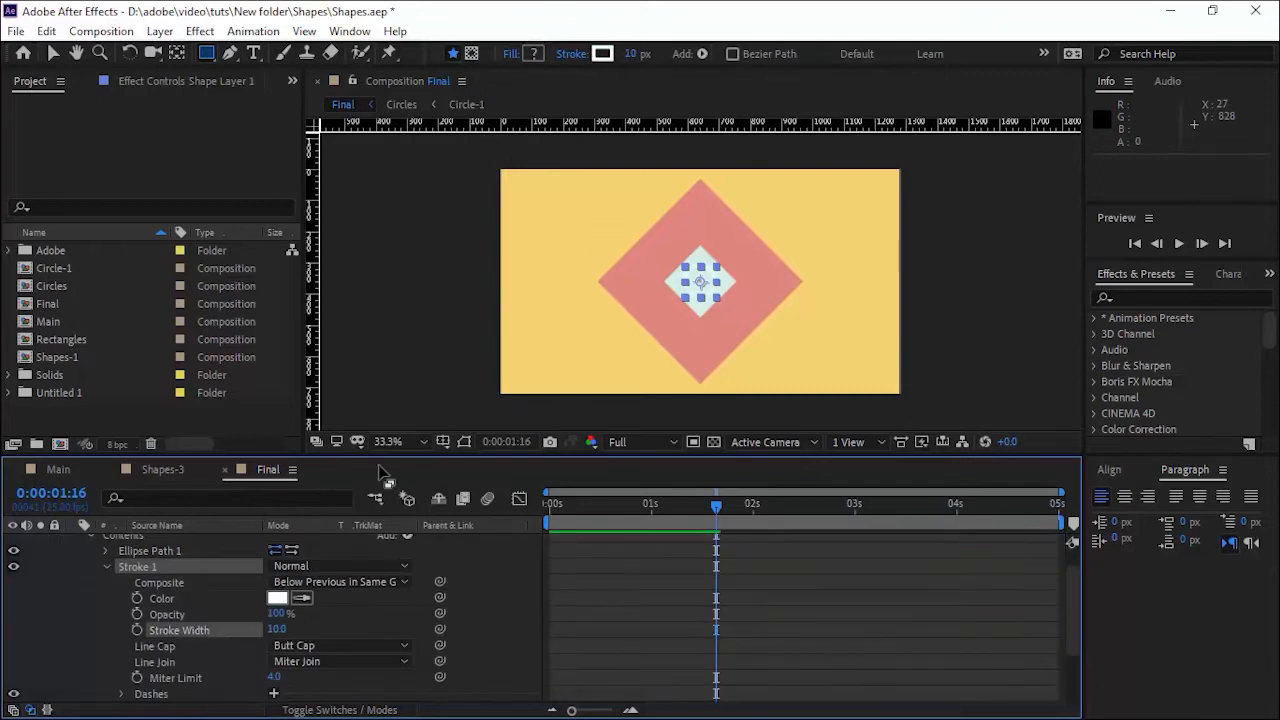
scroll(424, 293, up, 2)
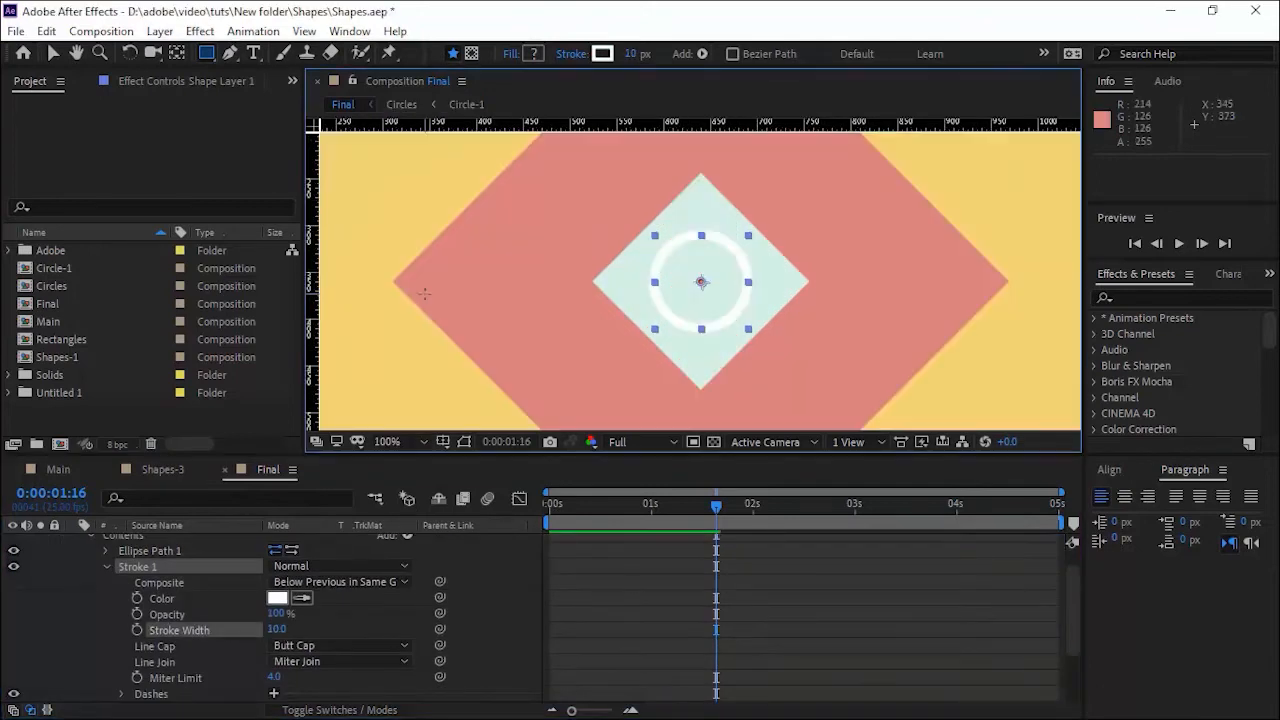
Set Stroke Width and Scale keyframes on Shape Layer 1 at 0:00:01:16 and show only the keyframed properties
click(137, 630)
click(107, 567)
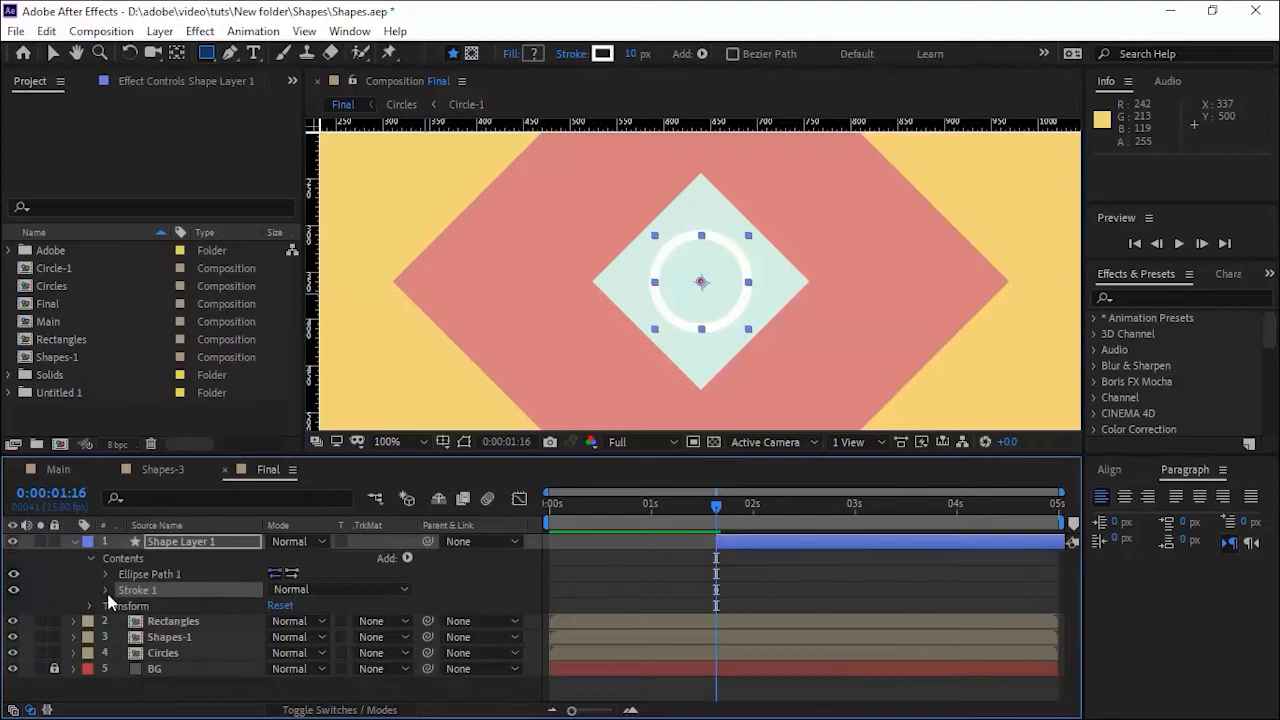
click(91, 606)
click(121, 653)
click(193, 543)
key(u)
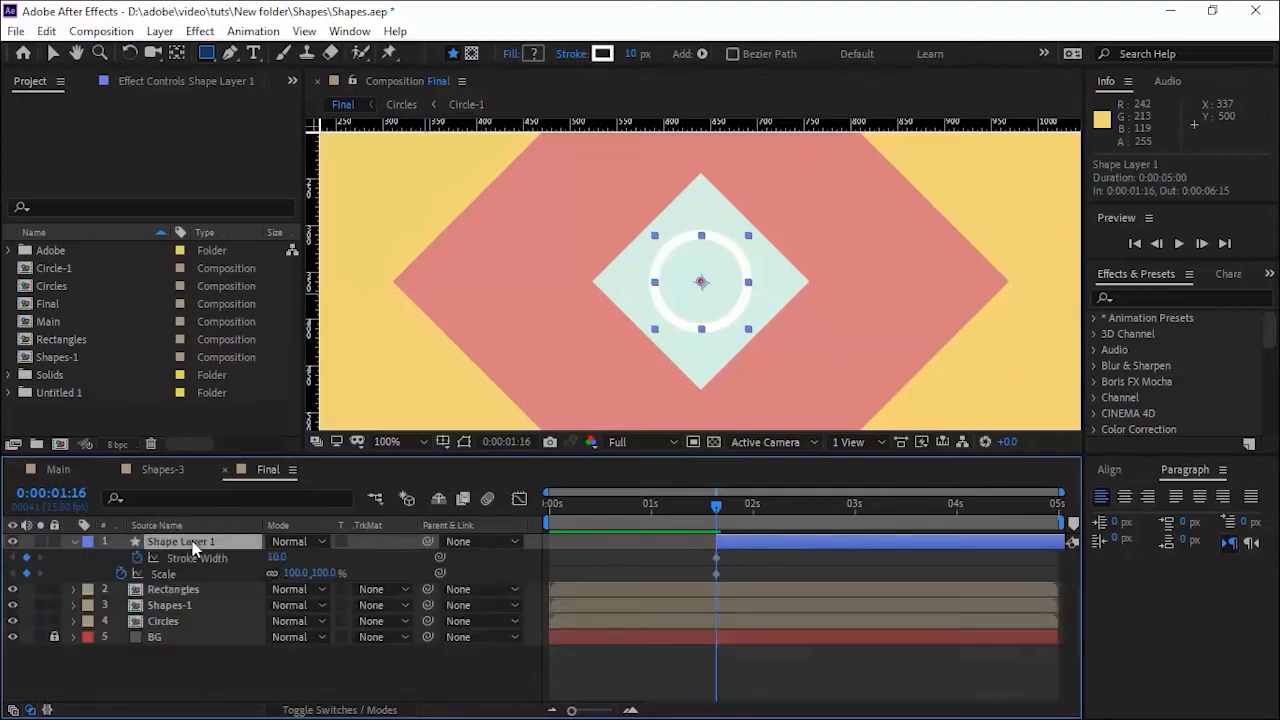
At 0:00:02:01, set the ring's Stroke Width to 0 and its Scale to 250%
key(space)
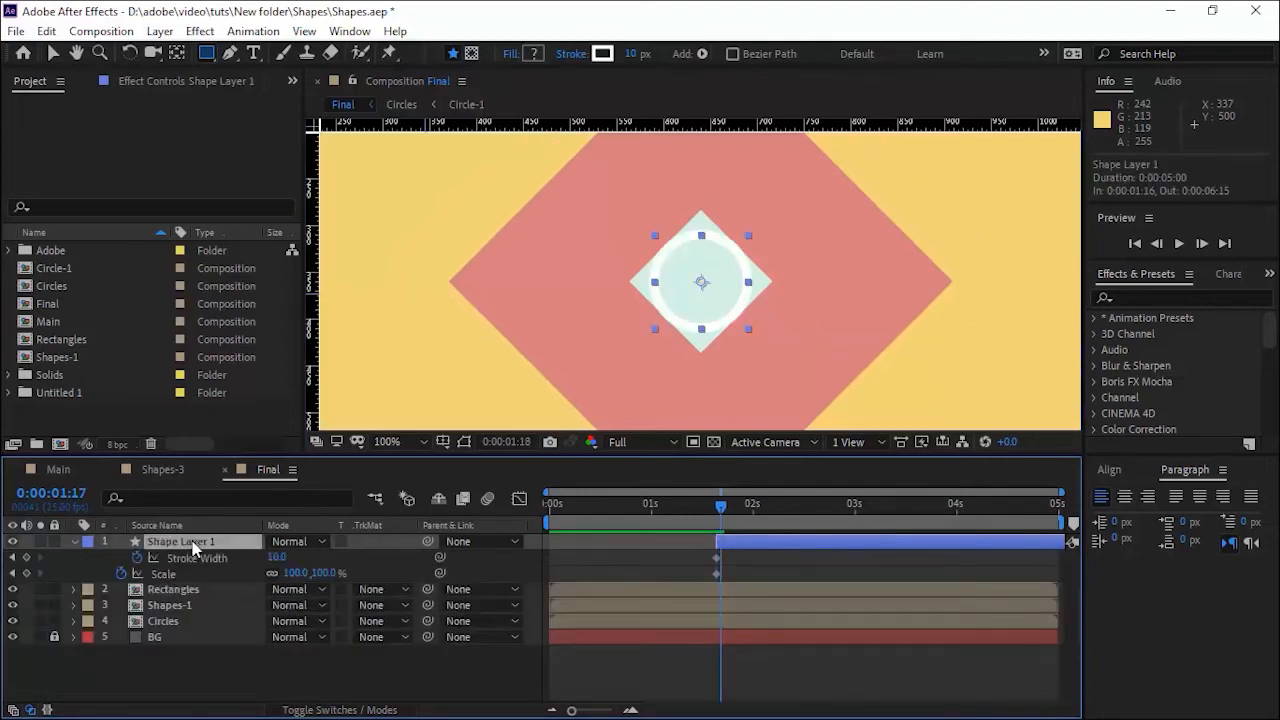
key(Page_Down)
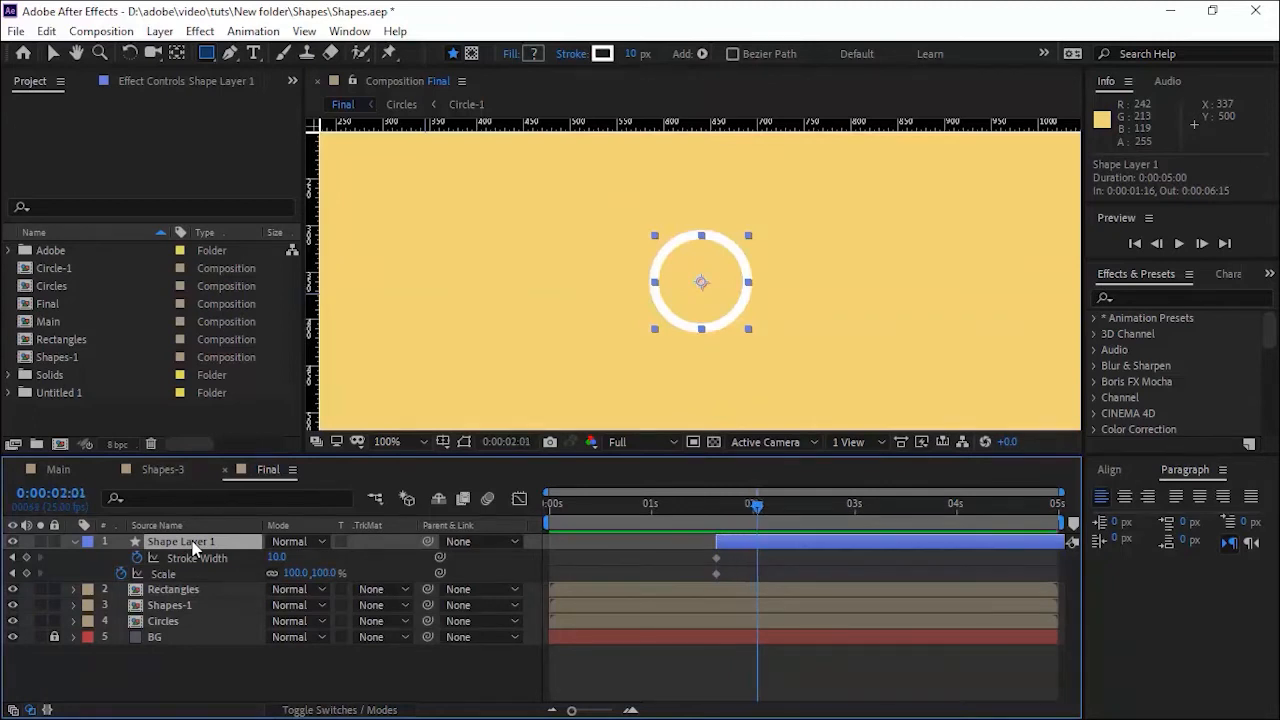
click(276, 557)
text(0)
key(Return)
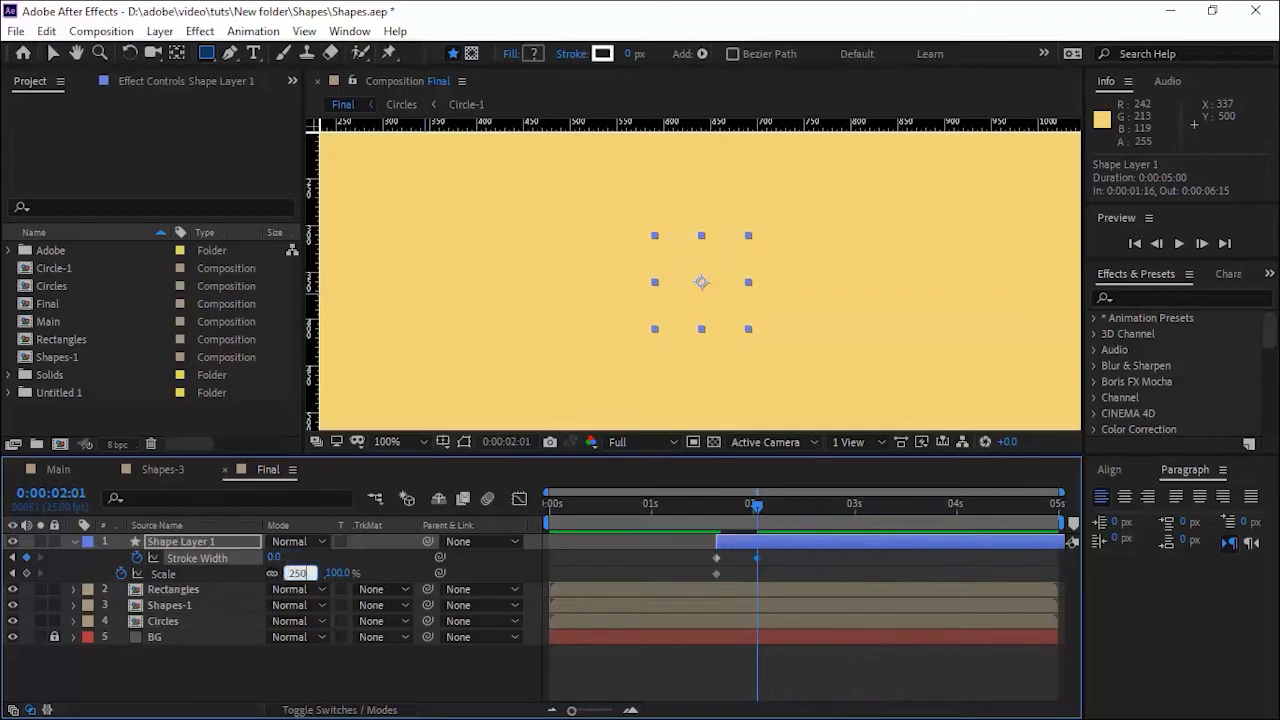
key(Return)
Set the ring's Scale to 0% at 0:00:01:16, apply Easy Ease to all its keyframes, and preview it
click(14, 573)
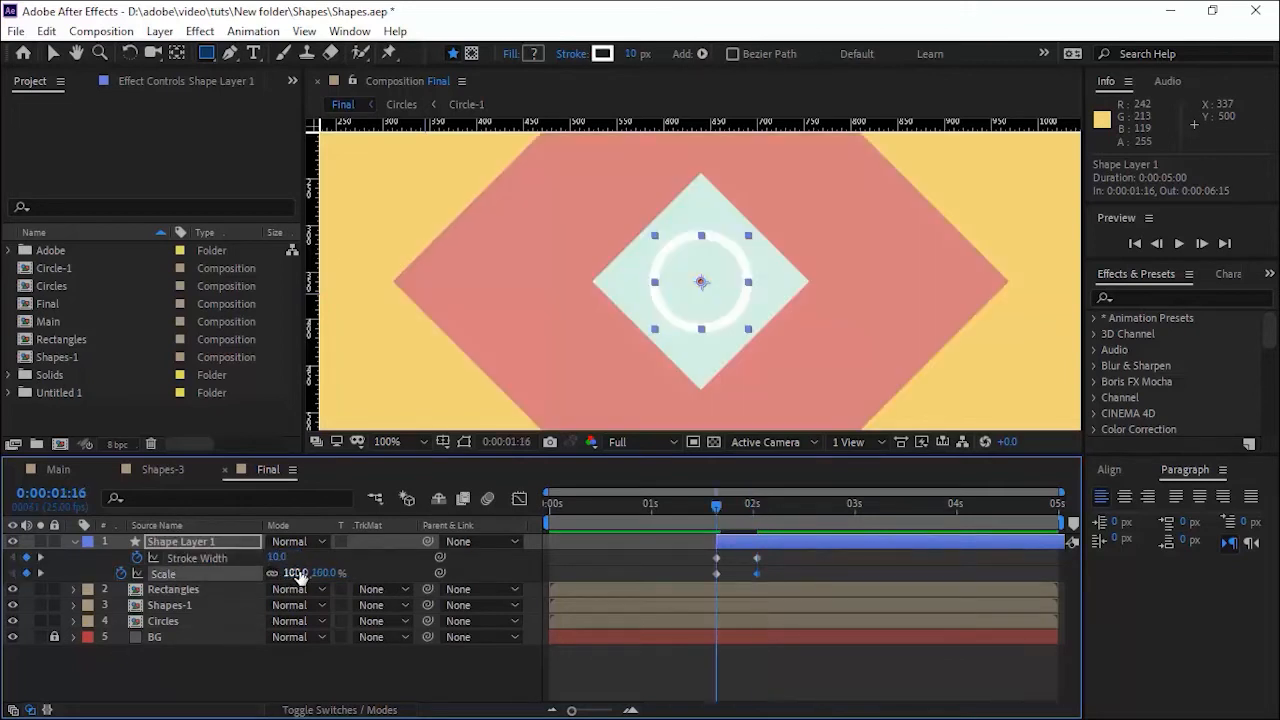
key(Return)
drag(820, 662, 698, 547)
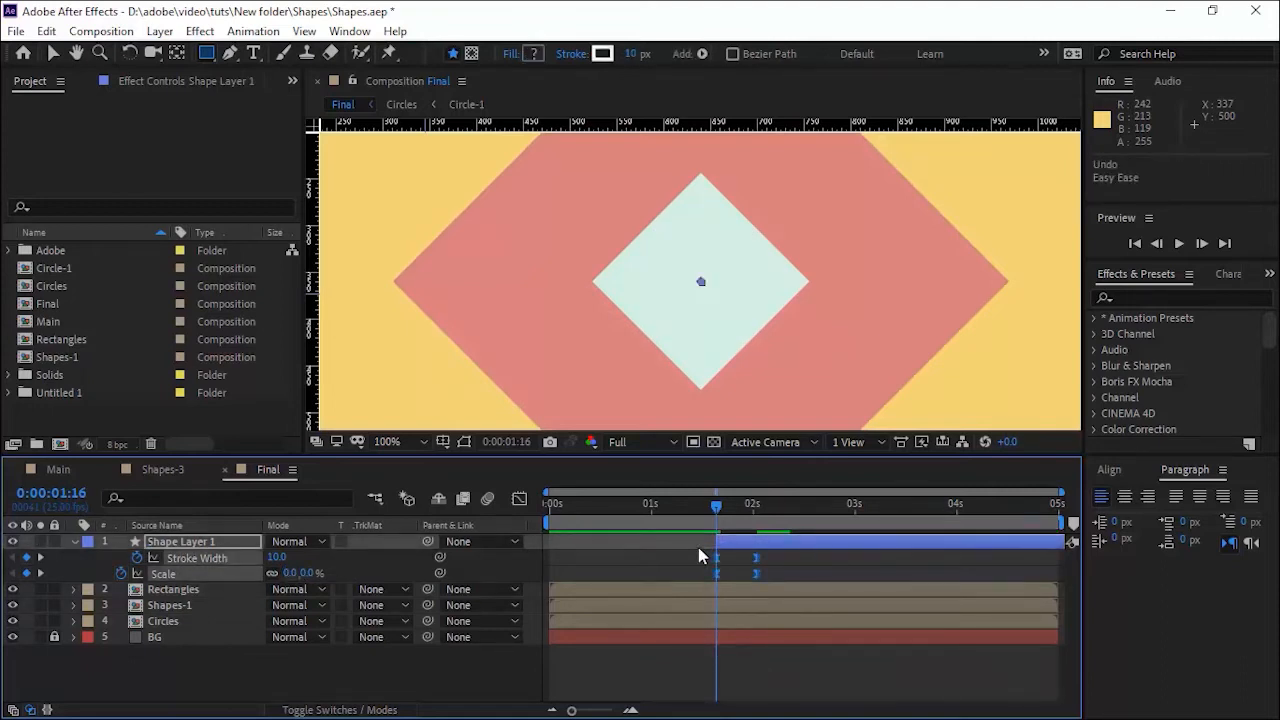
click(679, 685)
key(space)
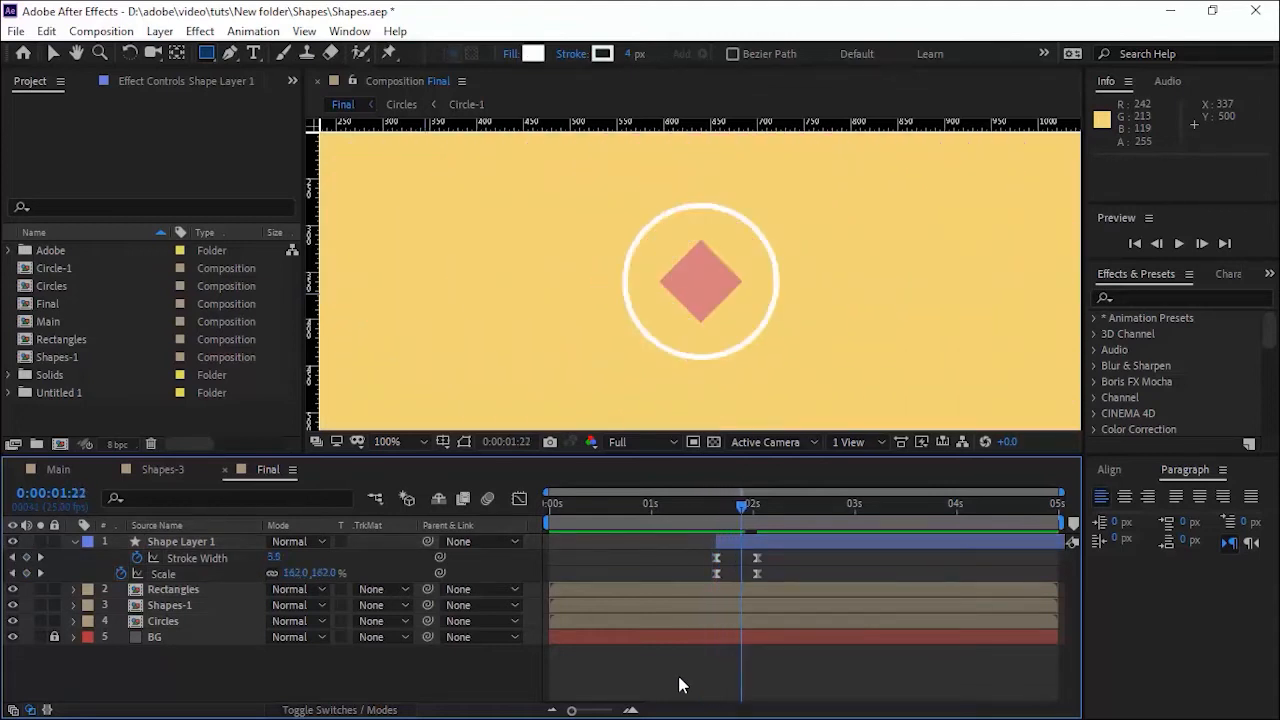
Move the ring's first Stroke Width and Scale keyframes to 0:00:01:13 and replay the animation fitted to the view
mouse_move(633, 660)
mouse_down()
mouse_move(714, 560)
mouse_move(702, 563)
mouse_up()
key(space)
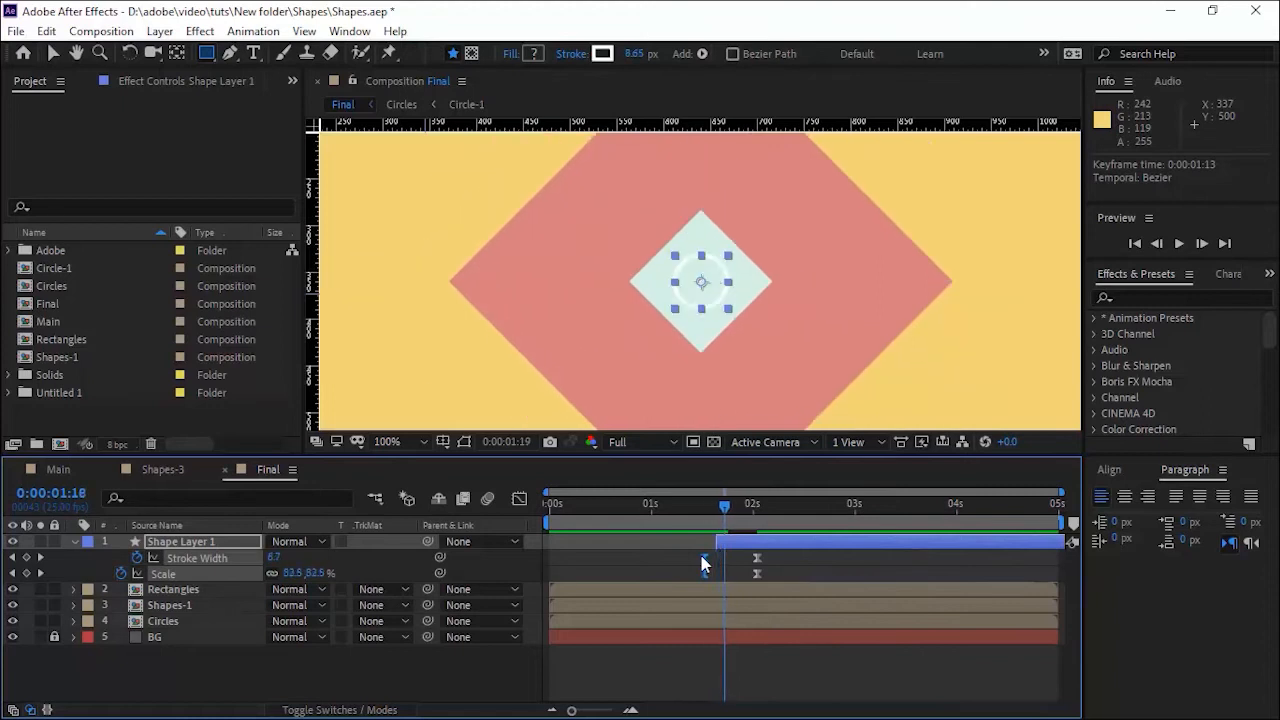
click(398, 441)
click(430, 120)
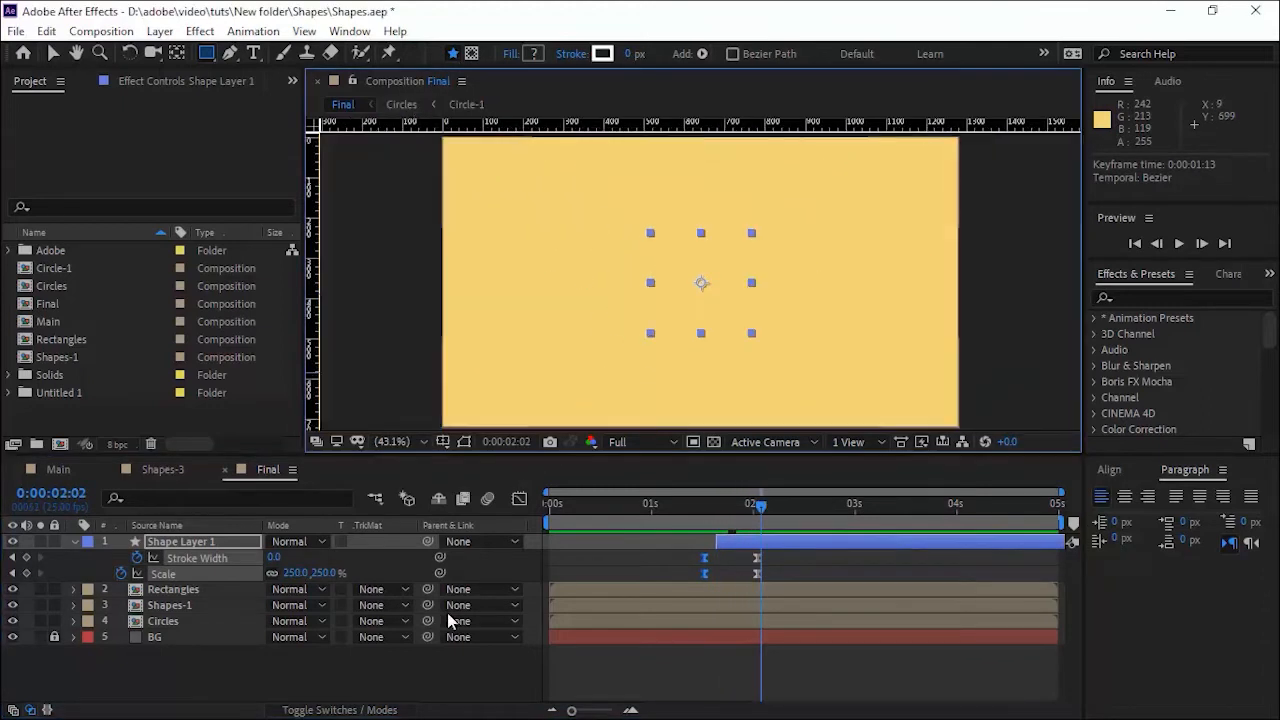
Play the Final composition from the beginning to check the ring's timing against the diamond wipes
click(443, 690)
key(Home)
key(space)
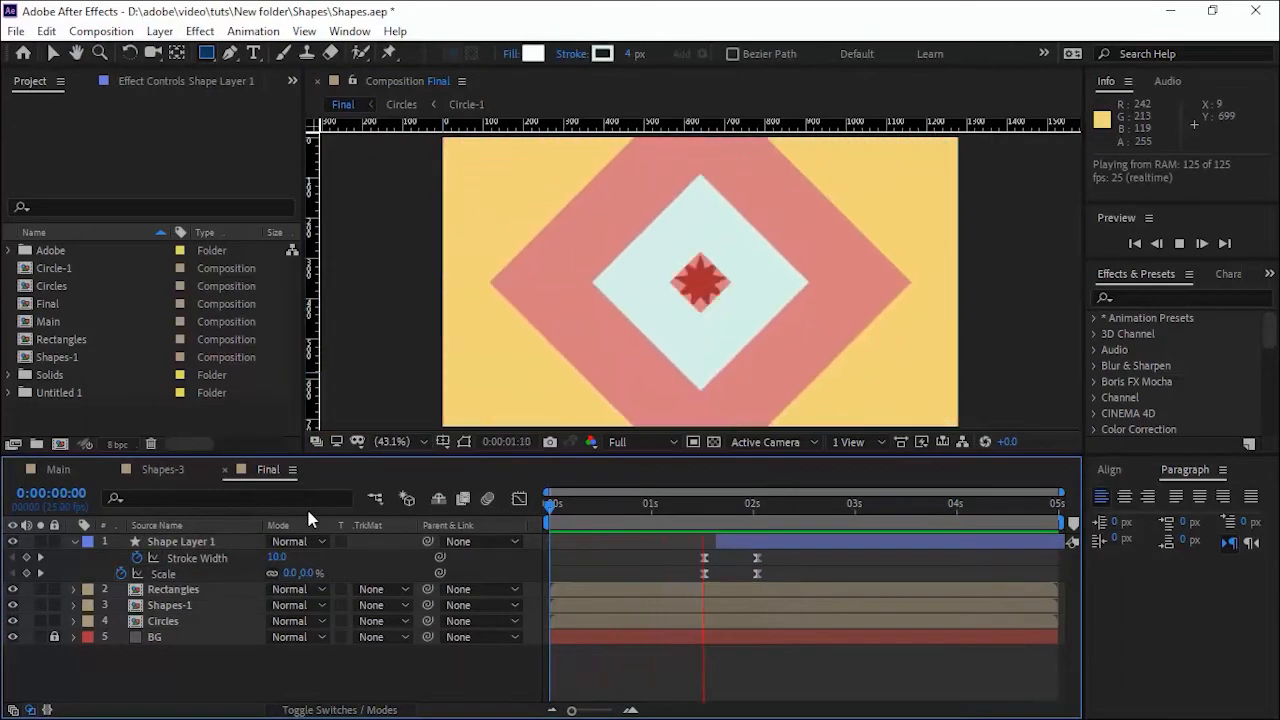
key(space)
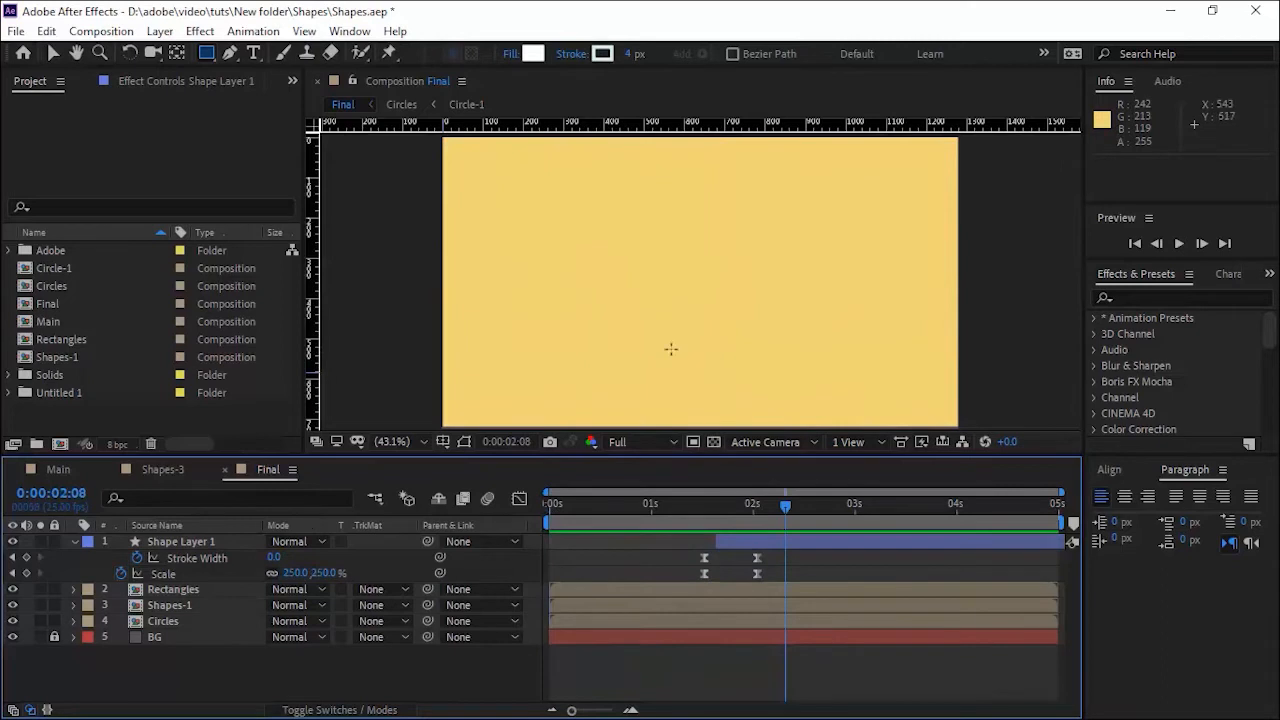
Examine the ring's expansion frame by frame from its first keyframes to 0:00:02:00
mouse_move(707, 509)
mouse_down()
mouse_move(698, 502)
mouse_move(703, 511)
mouse_up()
key(Page_Down)
key(Page_Down)
key(Page_Down)
key(Page_Down)
key(Page_Down)
key(Page_Down)
key(Page_Down)
key(Page_Down)
key(Page_Down)
key(Page_Down)
key(Page_Down)
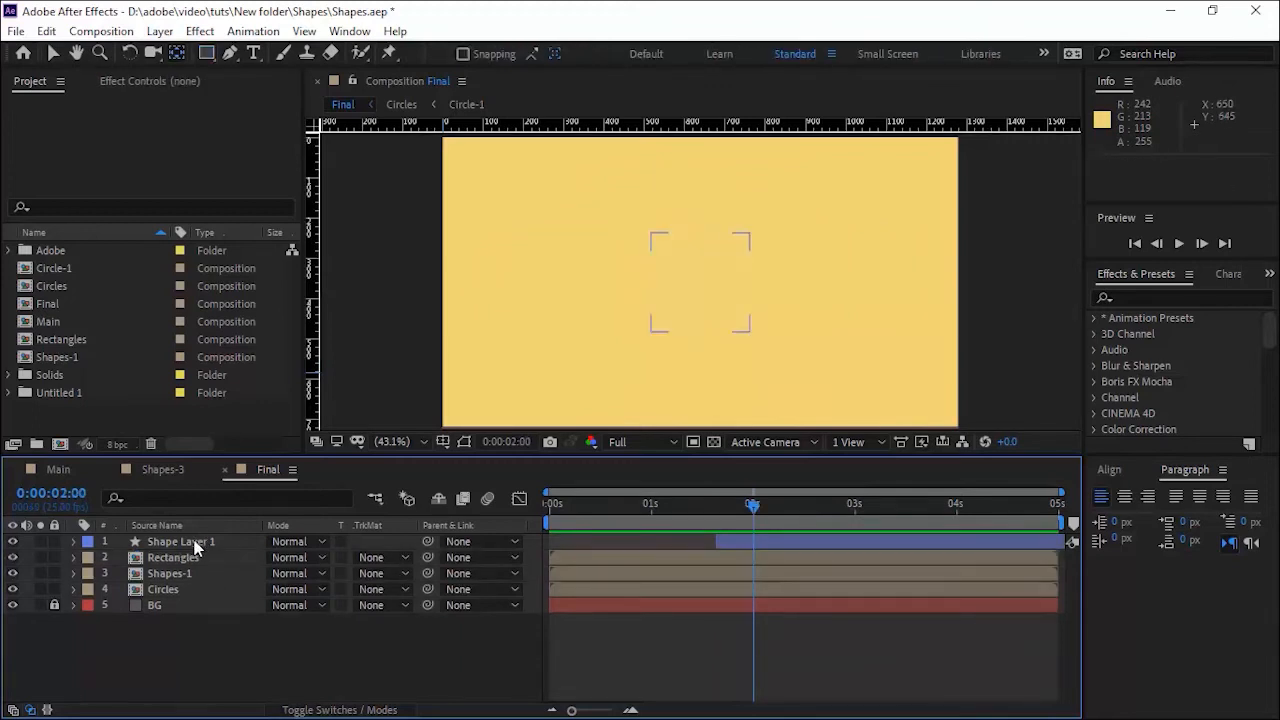
Duplicate Shape Layer 1, shift the copy a few frames later in time, and preview the two rings
click(192, 542)
key(ctrl+d)
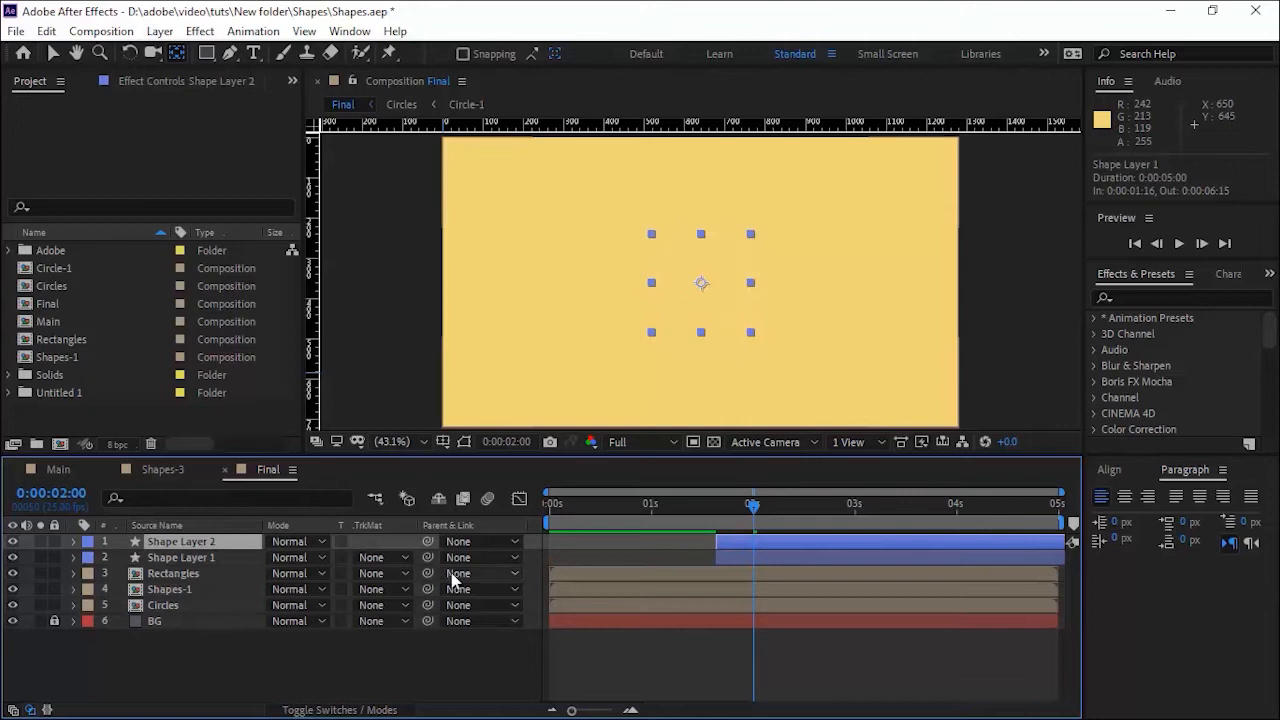
key(v)
drag(734, 543, 754, 545)
click(710, 505)
key(space)
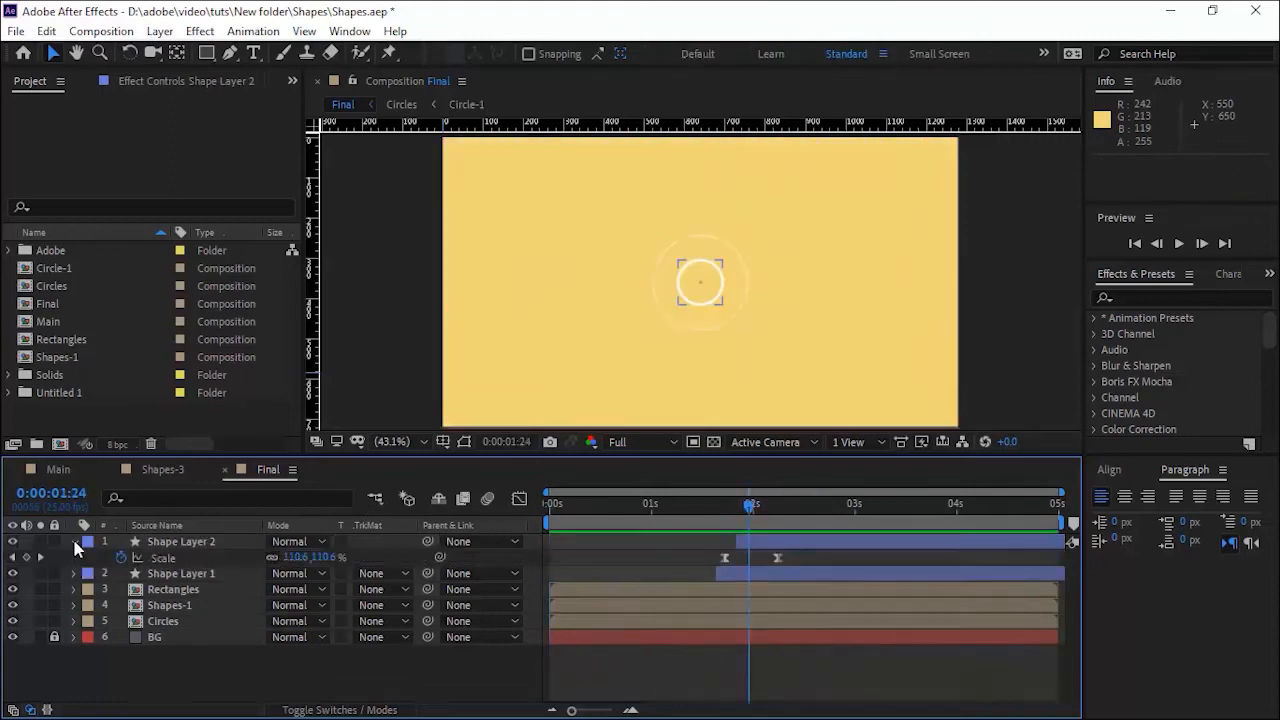
Enlarge the ellipse in Shape Layer 2 so the second ring is bigger, and preview the result
click(73, 542)
click(73, 542)
click(91, 558)
click(107, 574)
drag(297, 590, 357, 590)
click(724, 503)
key(space)
Move Shape Layer 2 one frame earlier and check the surrounding frames, ending at 0:00:01:19
drag(756, 540, 753, 536)
key(Page_Down)
key(Page_Up)
key(Page_Up)
key(Page_Up)
key(Page_Down)
key(Page_Down)
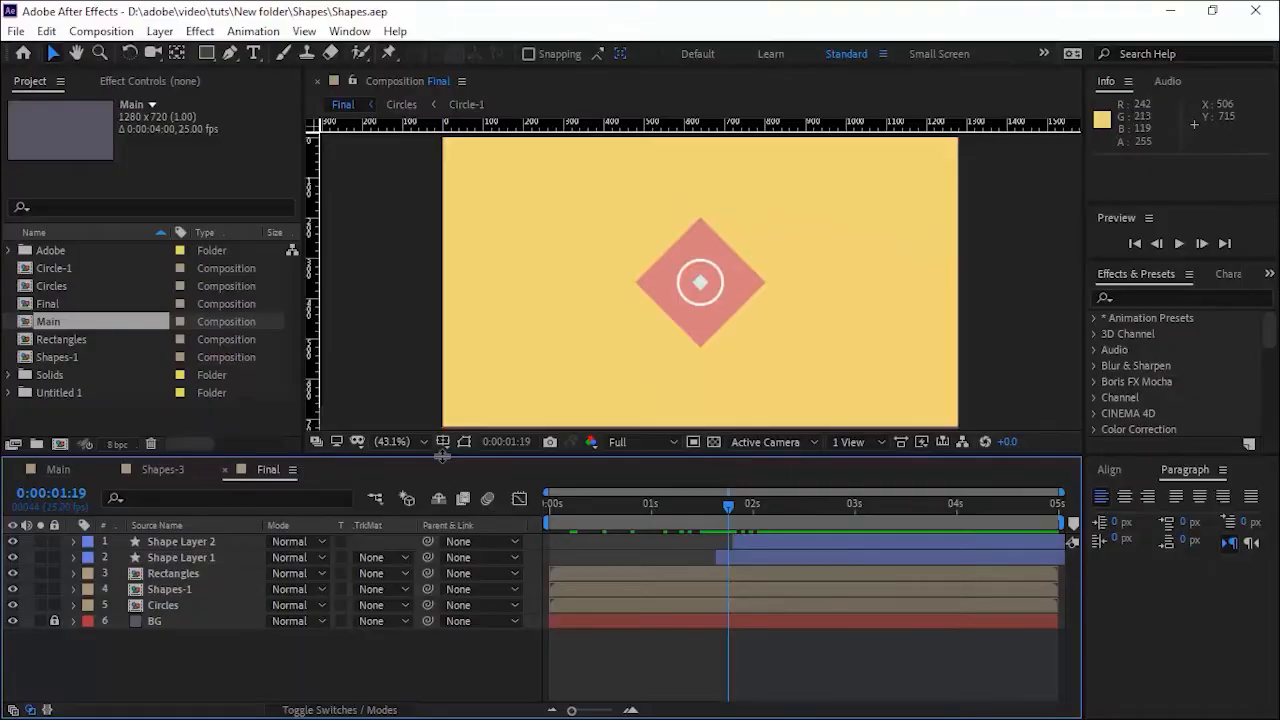
Create a new empty shape layer above the rings and add a Polystar path to it
scroll(429, 303, up, 2)
right_click(243, 674)
mouse_move(310, 469)
click(535, 600)
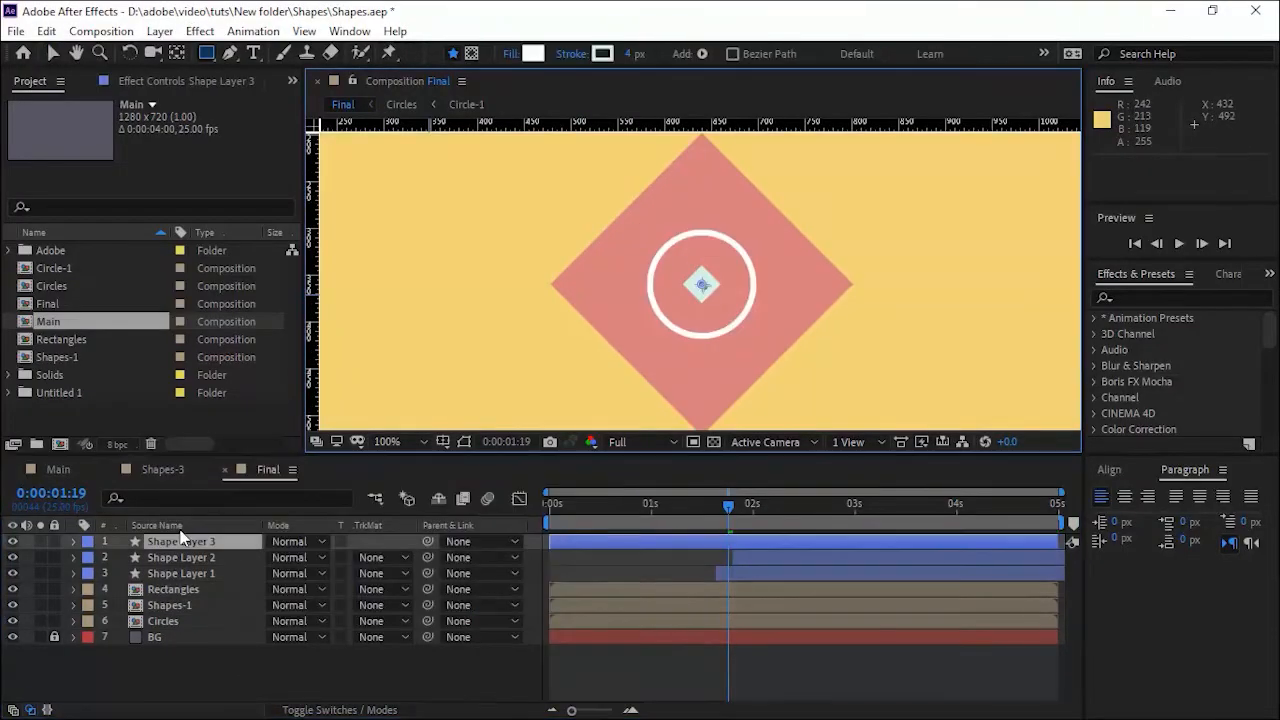
click(74, 541)
click(399, 558)
click(464, 215)
Give the star a white FFFFFF fill and move Shape Layer 3 to start at 0:00:01:19
click(407, 558)
click(460, 263)
click(532, 53)
click(82, 216)
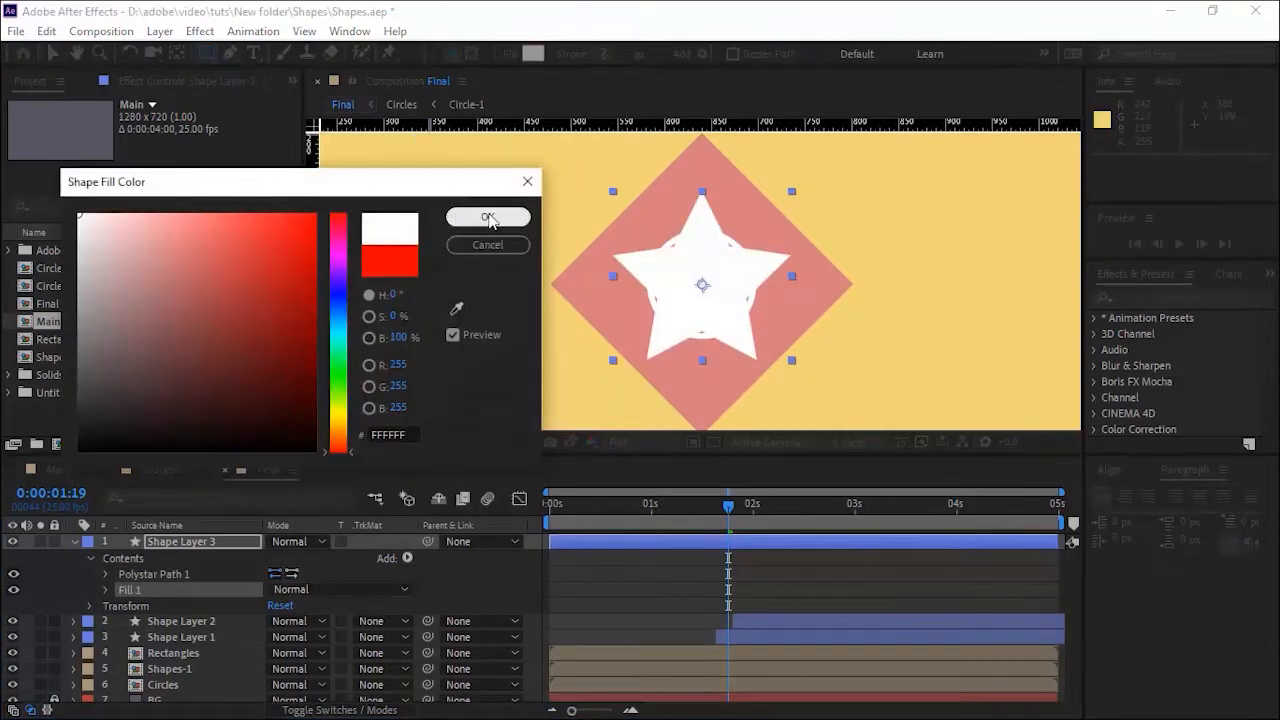
click(488, 218)
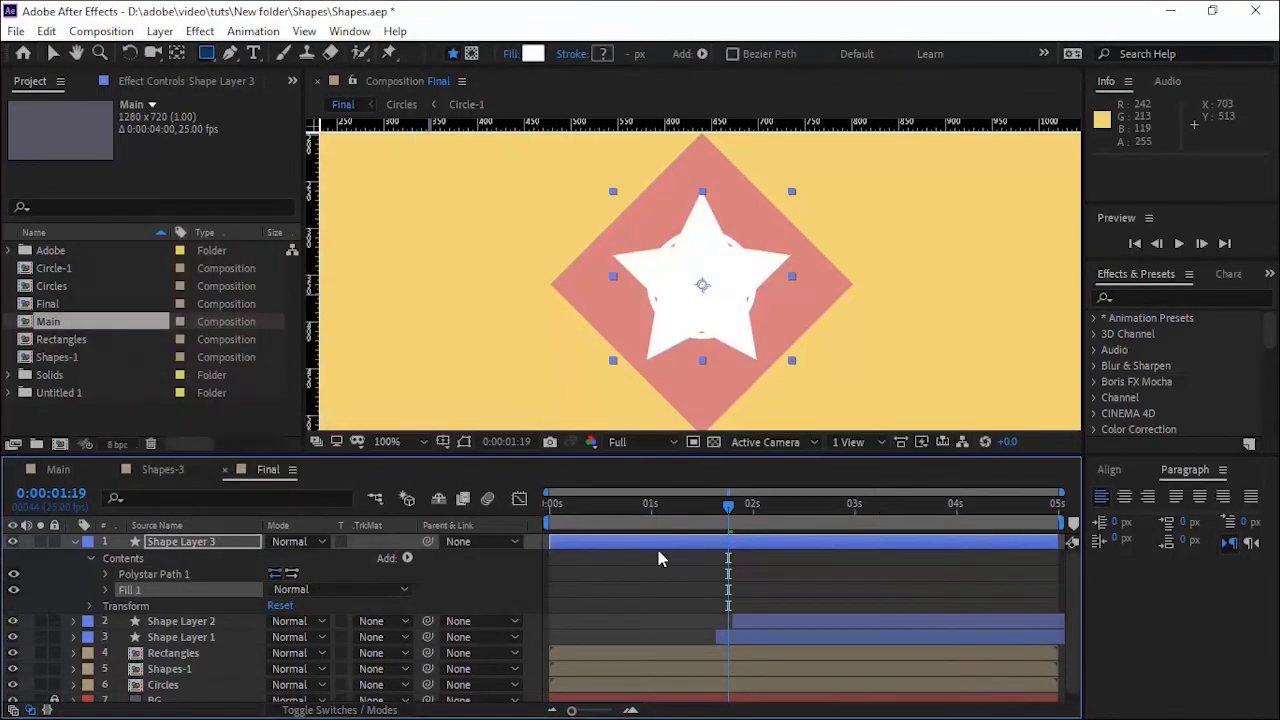
drag(647, 550, 825, 543)
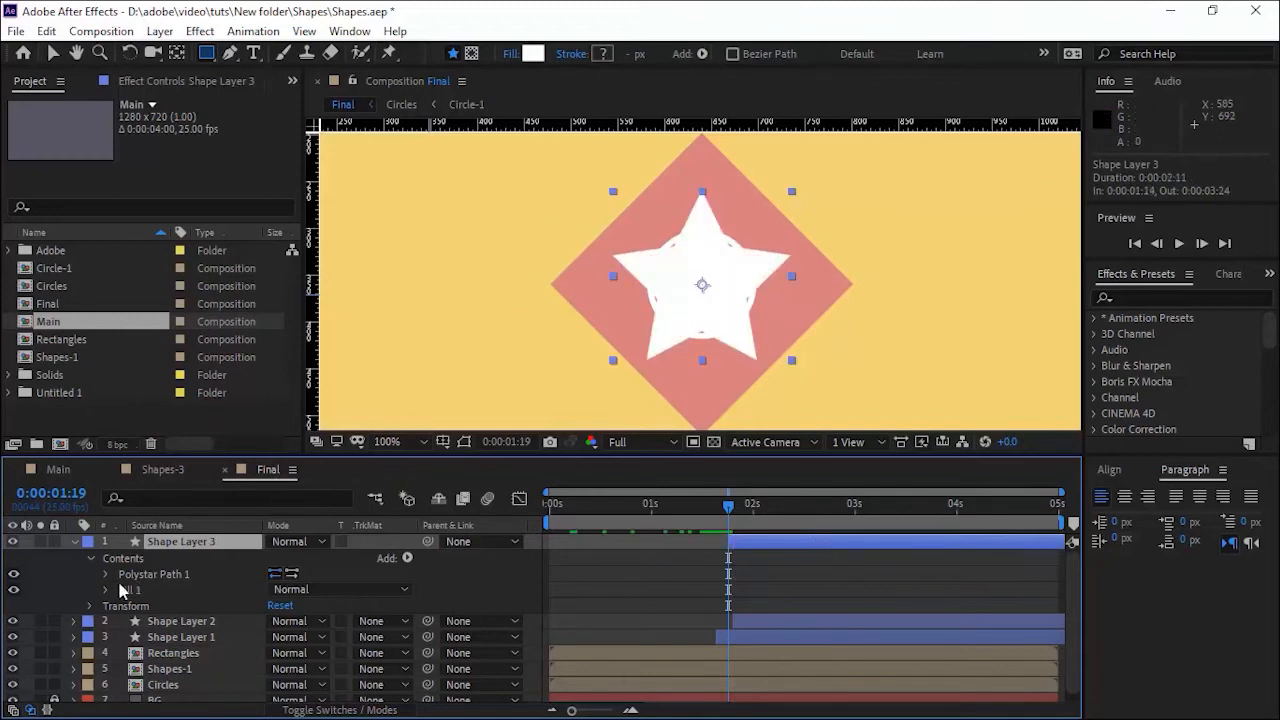
Add an empty group to Shape Layer 3 and place the polystar path and its fill inside it
click(407, 558)
click(475, 143)
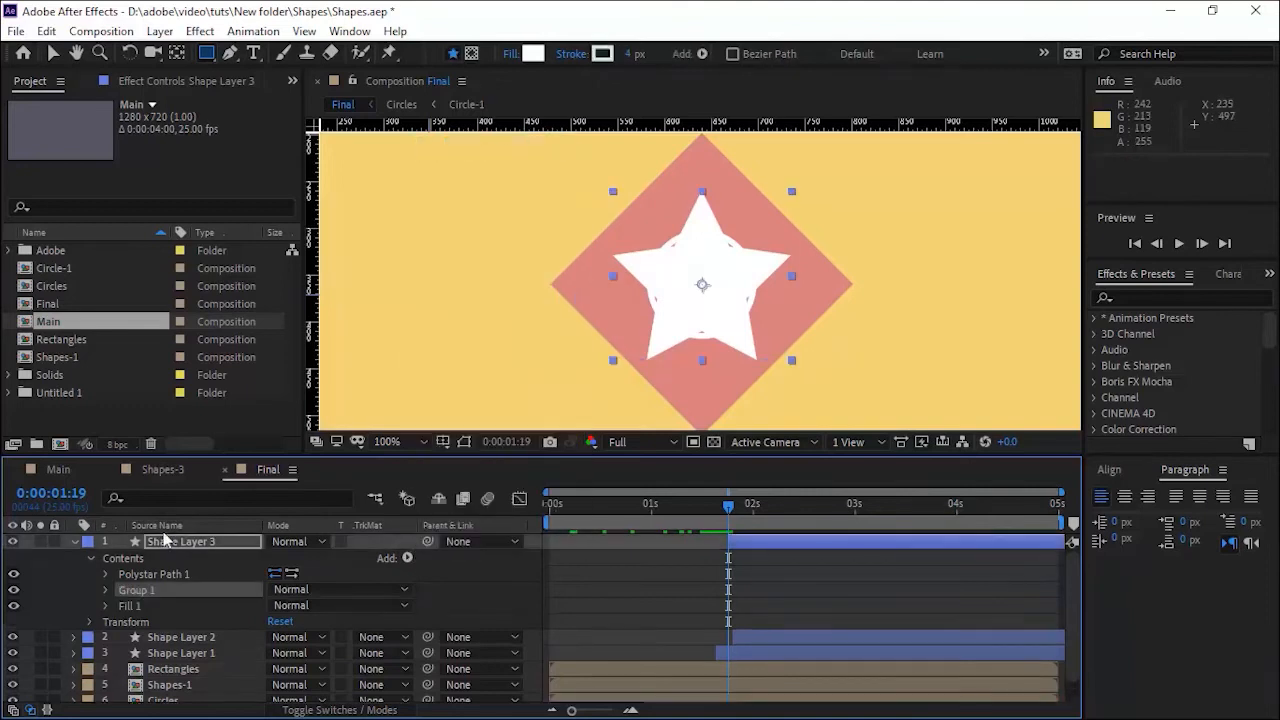
mouse_move(137, 592)
mouse_down()
mouse_move(137, 571)
mouse_move(147, 580)
mouse_up()
click(138, 607)
shift+click(140, 592)
Set the polystar's Inner Radius to 21 to make the star's arms thin
click(105, 574)
click(123, 592)
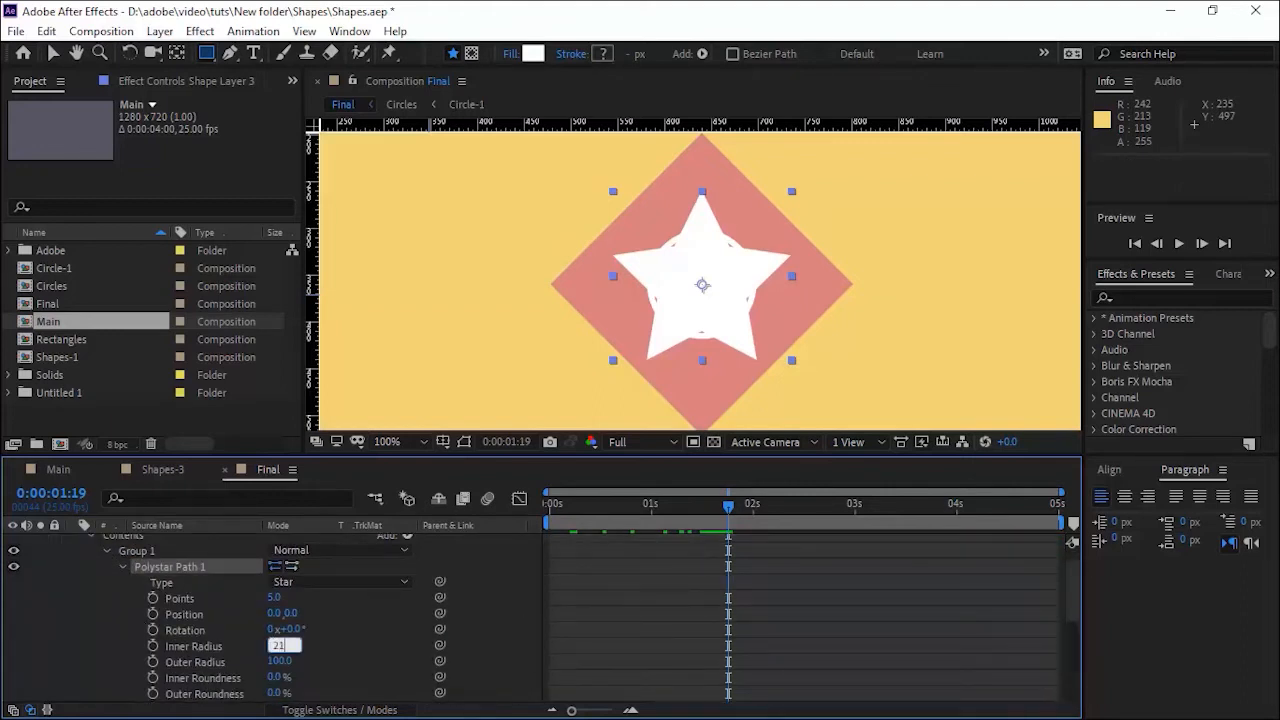
text(21)
key(Return)
click(115, 567)
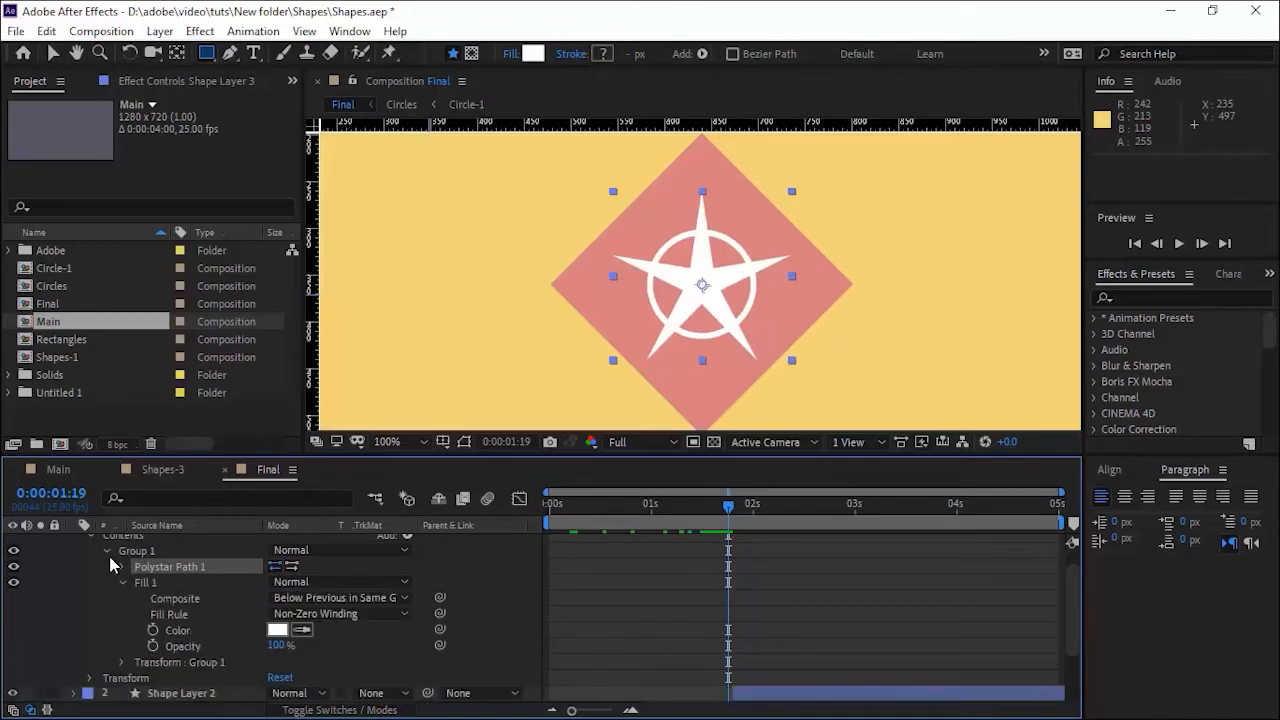
click(106, 551)
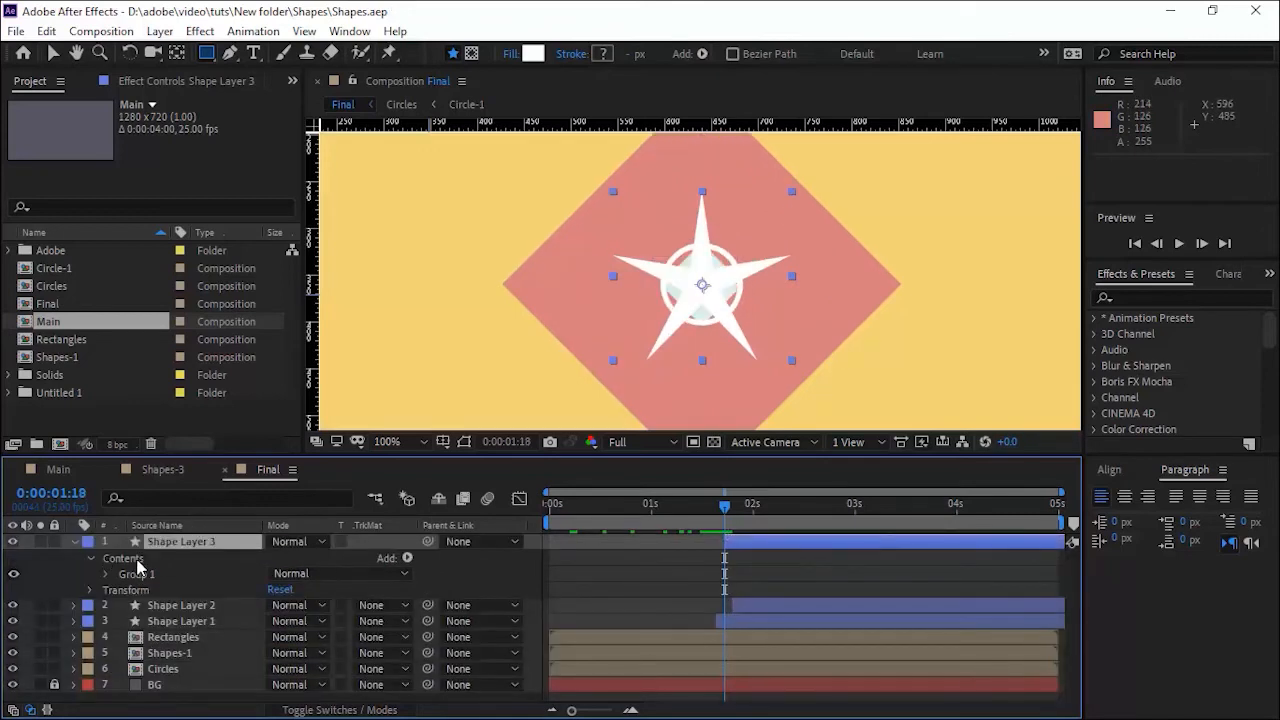
Add a second group to Shape Layer 3 containing an ellipse path and a fill
click(407, 563)
click(514, 152)
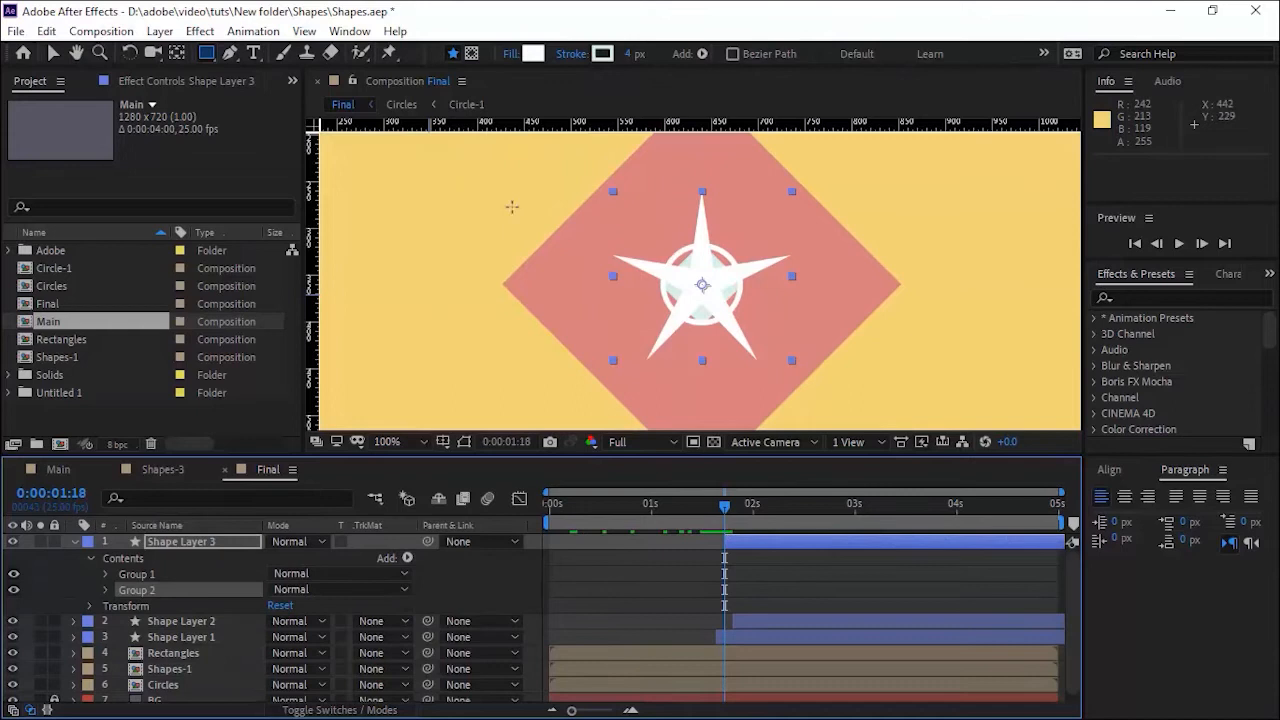
click(408, 558)
click(514, 195)
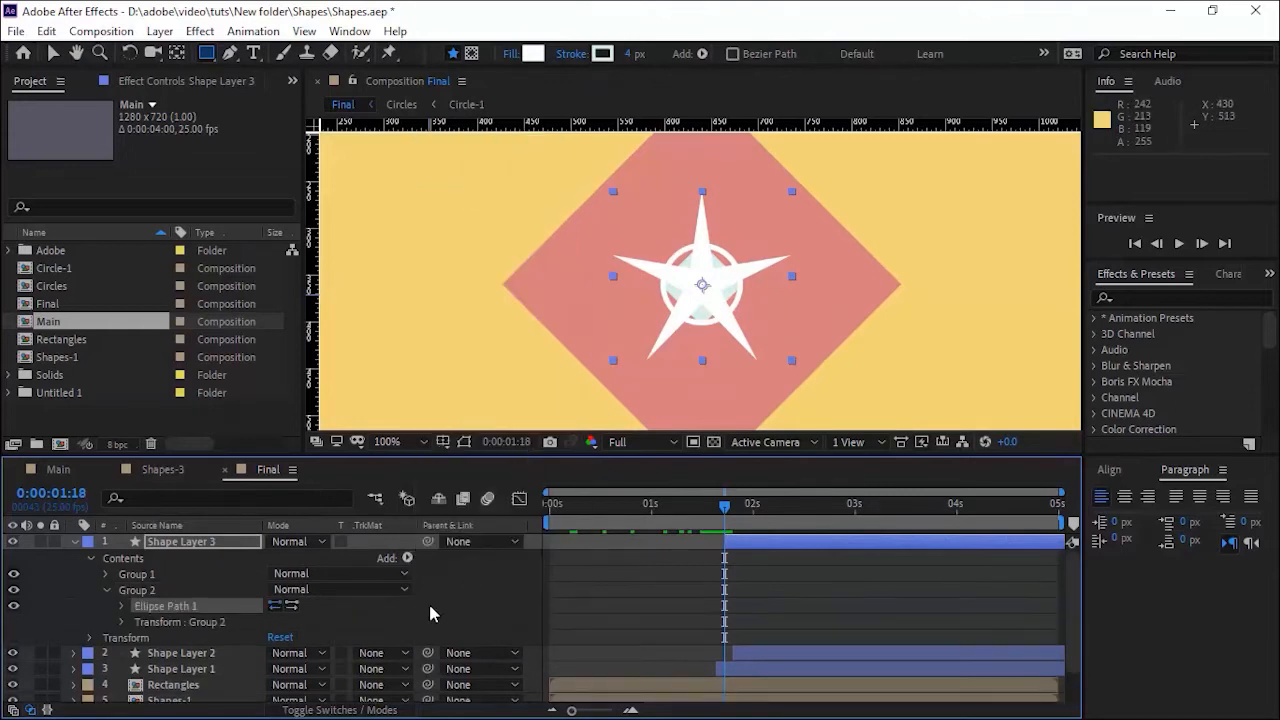
click(410, 558)
click(514, 260)
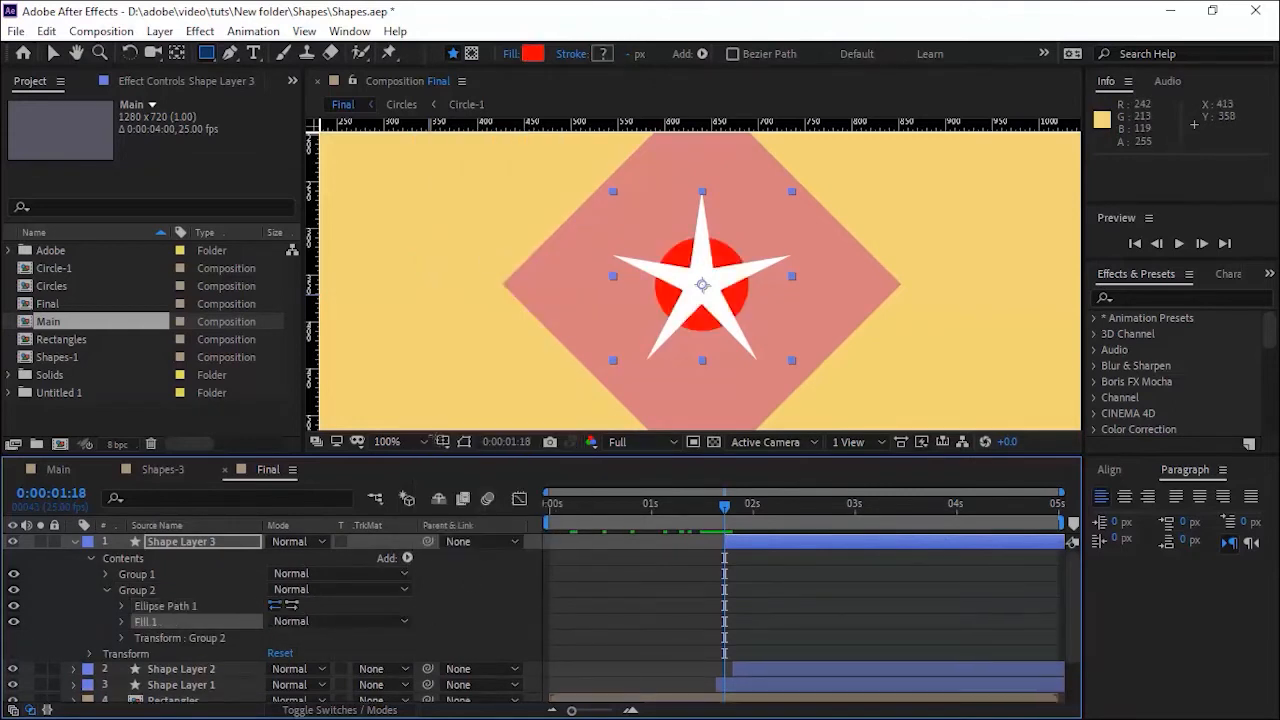
click(107, 590)
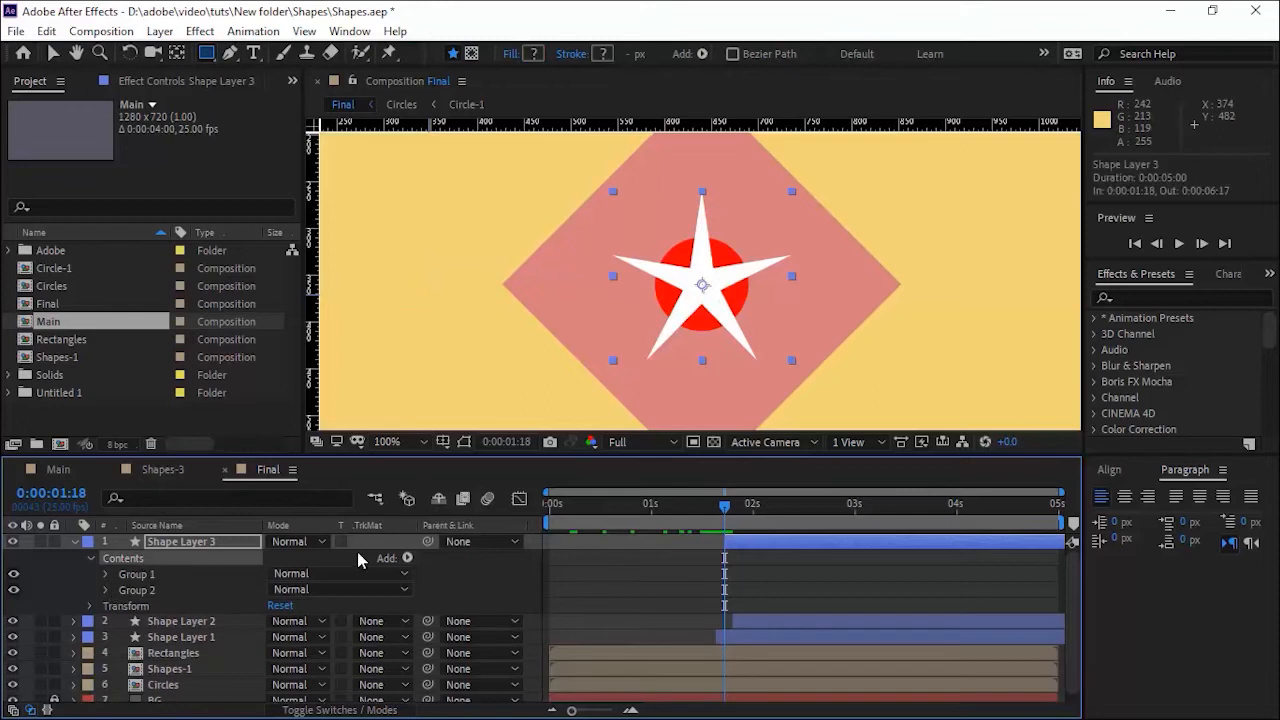
Add Merge Paths below both groups of Shape Layer 3 and set its mode to Subtract
click(407, 558)
click(486, 352)
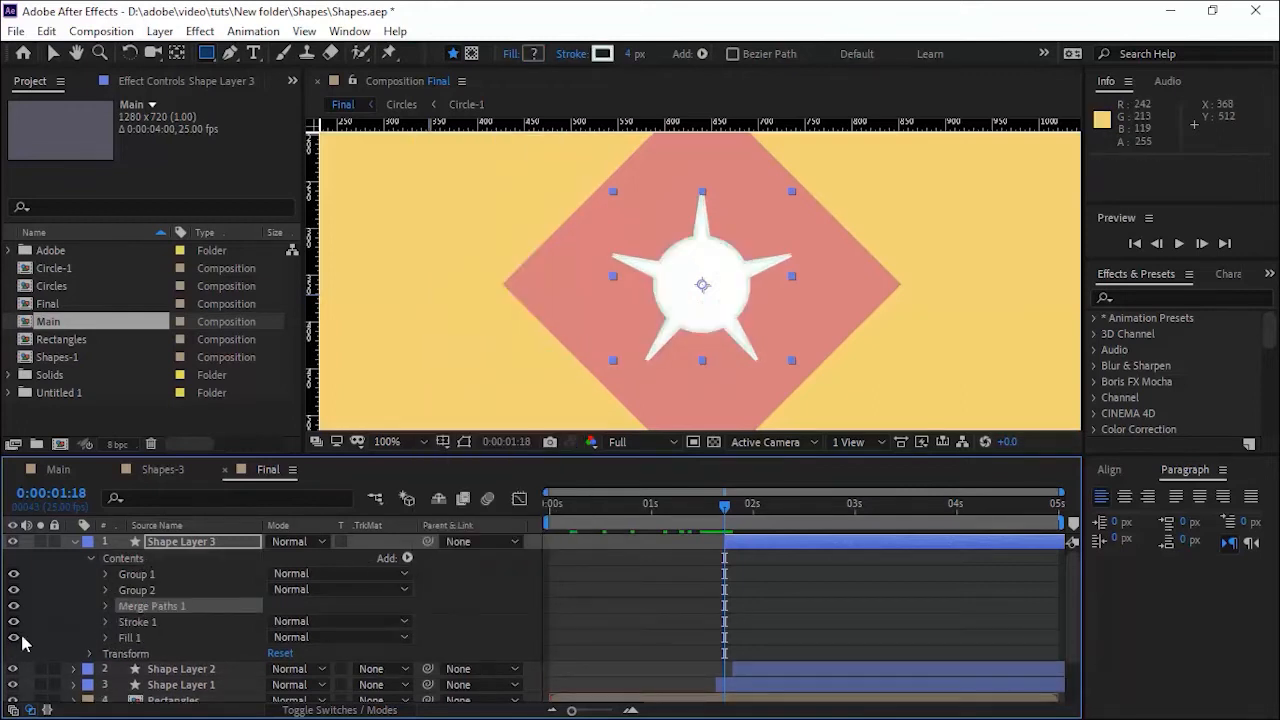
click(105, 606)
click(380, 622)
click(396, 562)
Examine frame by frame how the cut-out star rays line up with the expanding rings up to 0:00:01:24
key(Page_Up)
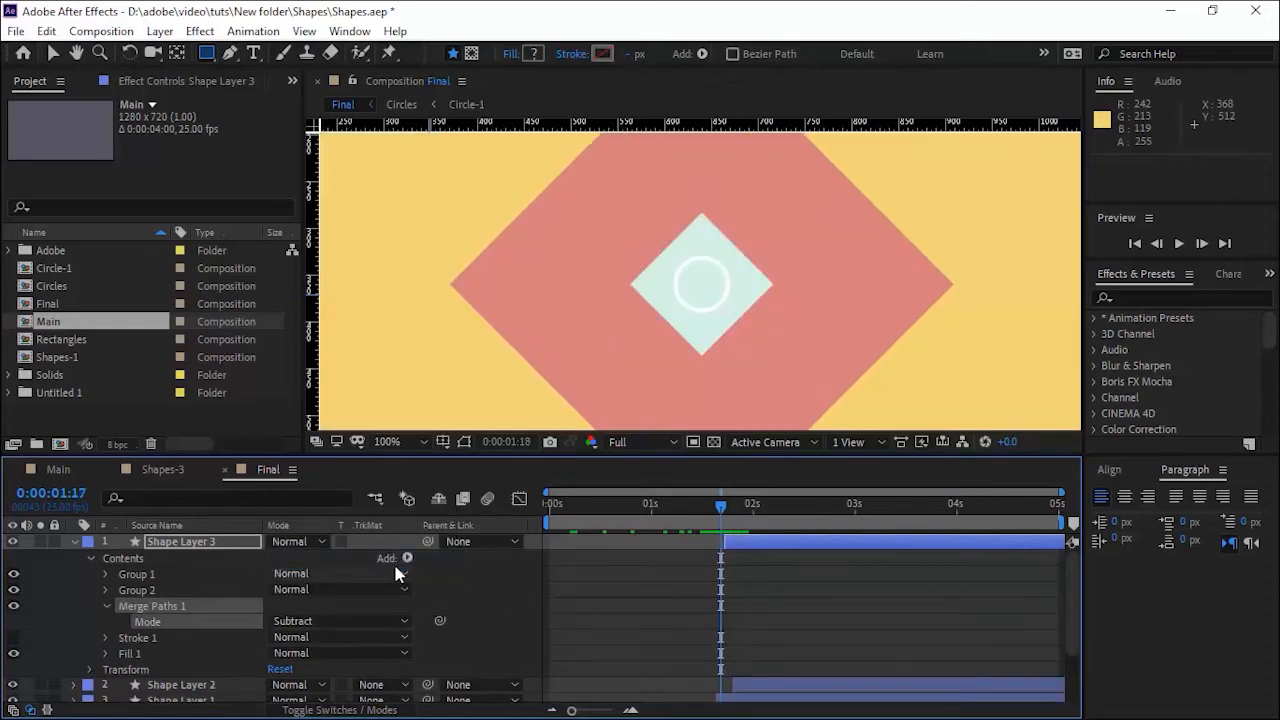
key(Page_Down)
key(Page_Down)
key(Page_Down)
key(Page_Down)
key(Page_Up)
key(Page_Up)
key(Page_Up)
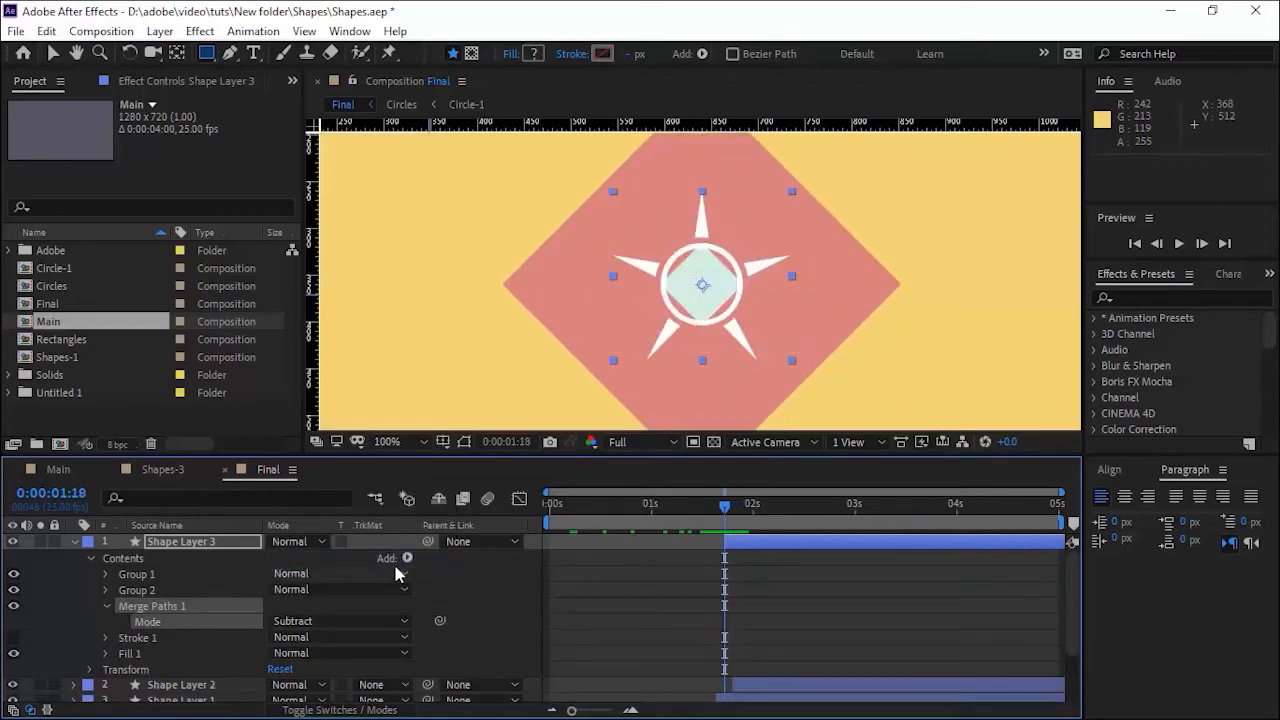
key(Page_Down)
key(Page_Down)
key(Page_Down)
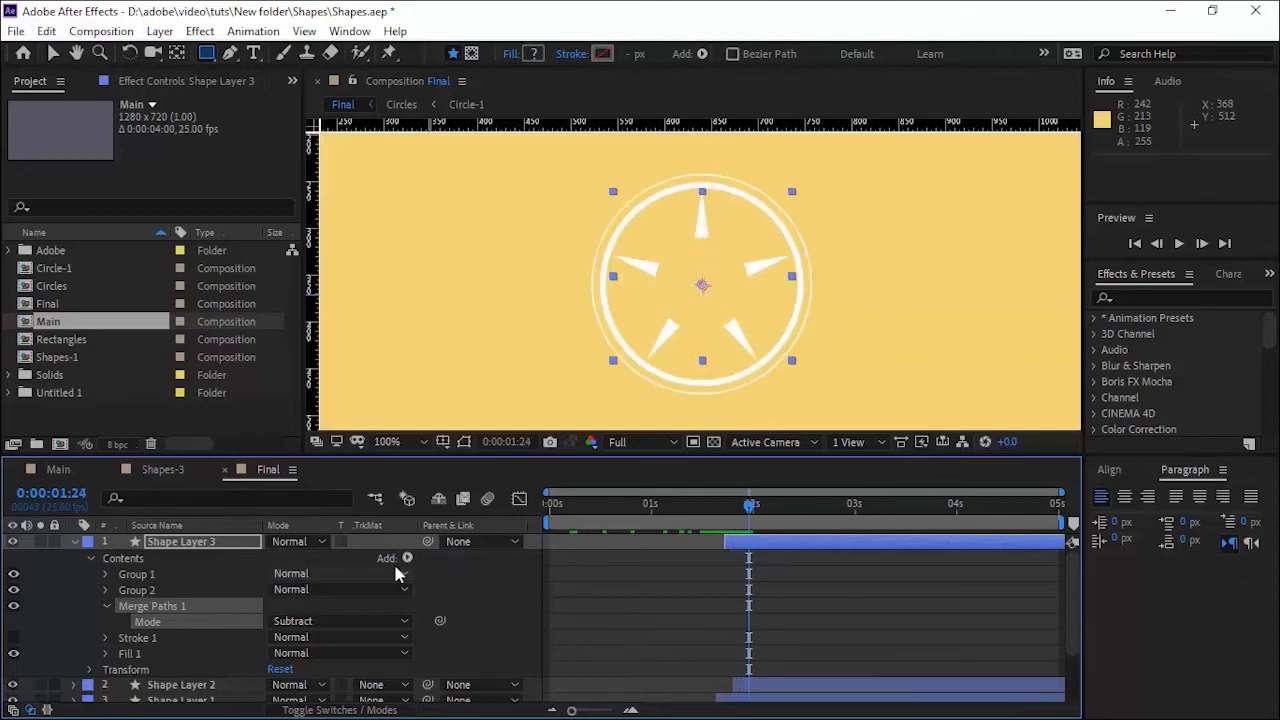
key(Page_Up)
key(Page_Up)
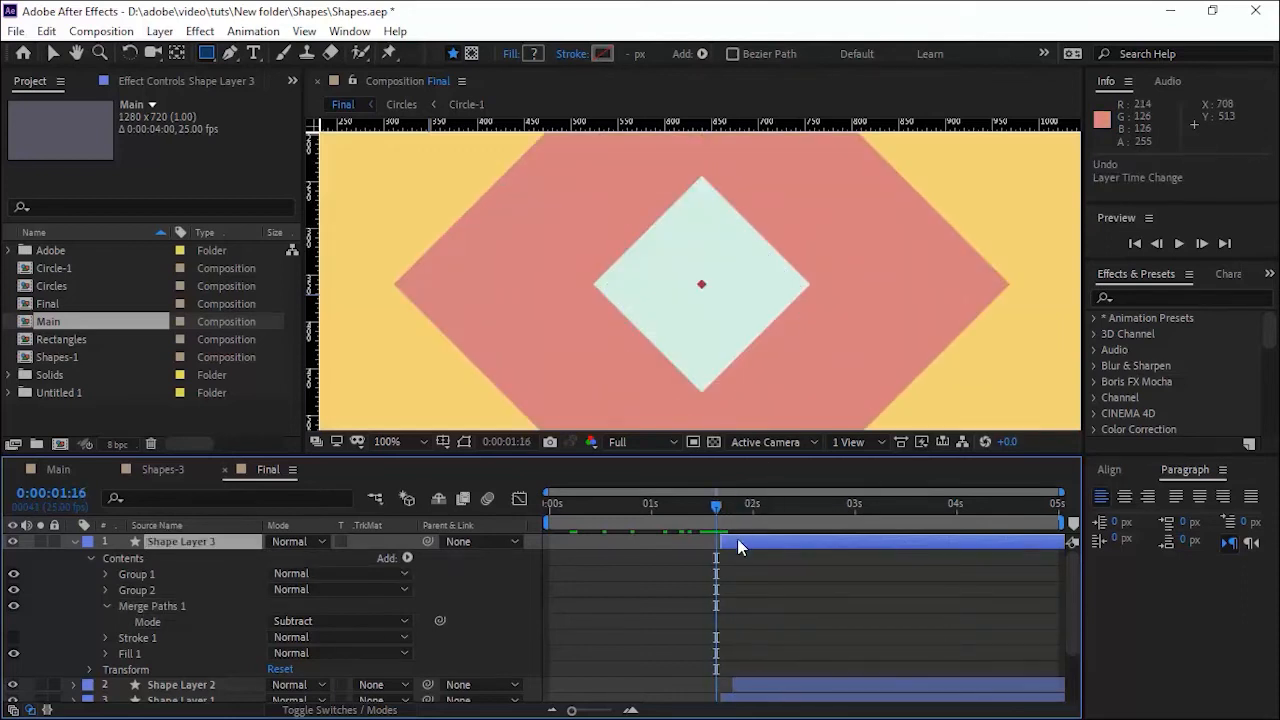
Move Shape Layer 3 one frame earlier to start at 0:00:01:16 and check the frames up to 0:00:01:19
drag(738, 540, 734, 540)
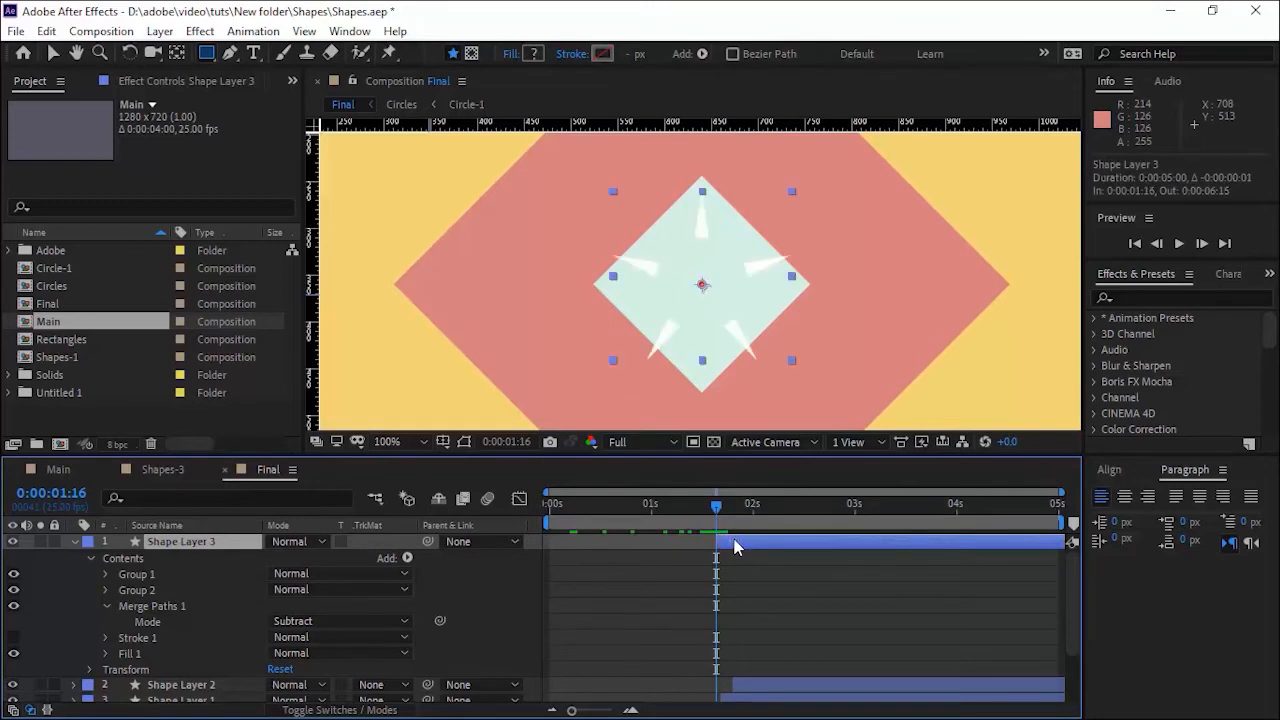
key(Page_Down)
key(Page_Down)
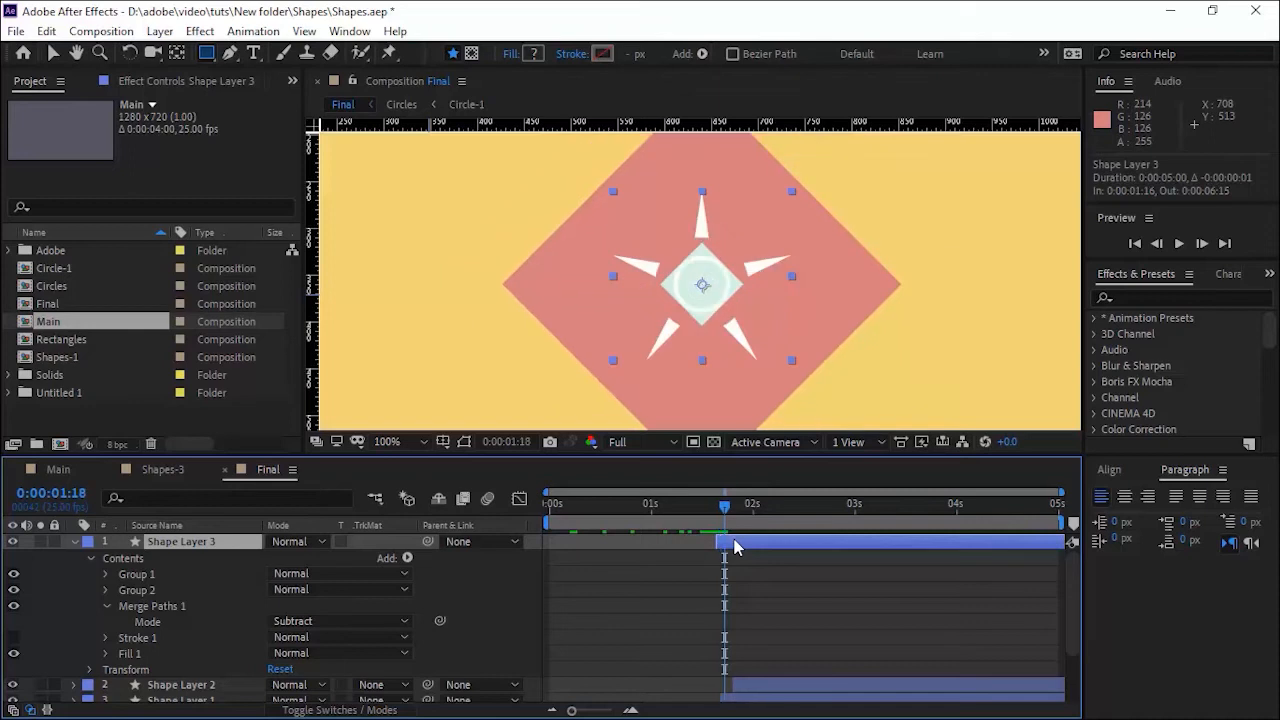
key(Page_Down)
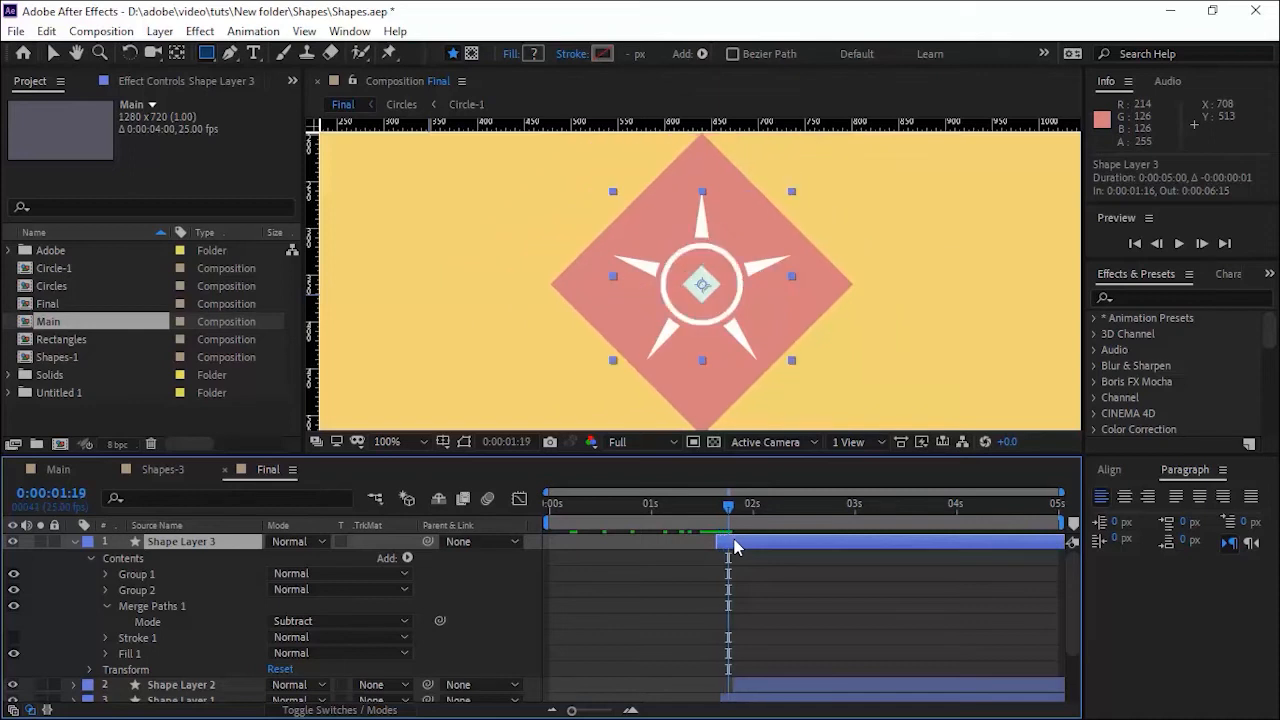
key(Page_Up)
key(Page_Up)
key(Page_Up)
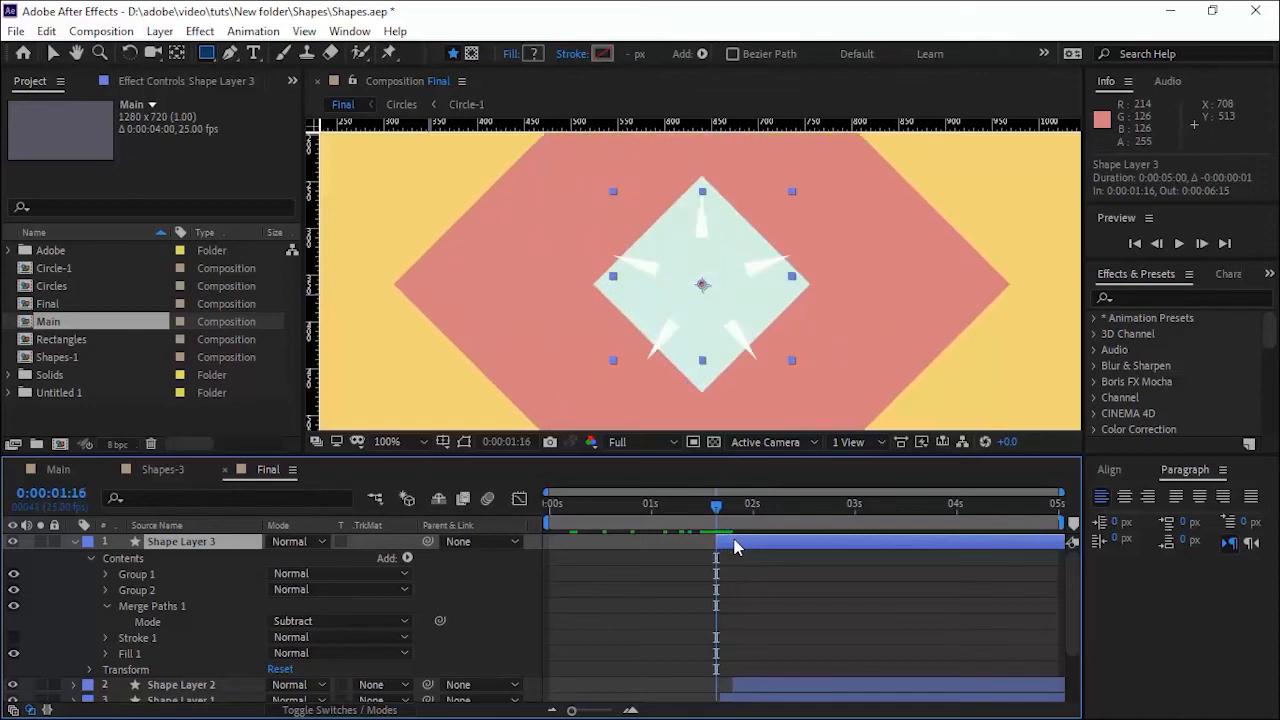
Set a Scale keyframe on the star group's own transform at 0:00:01:16
click(107, 604)
click(105, 574)
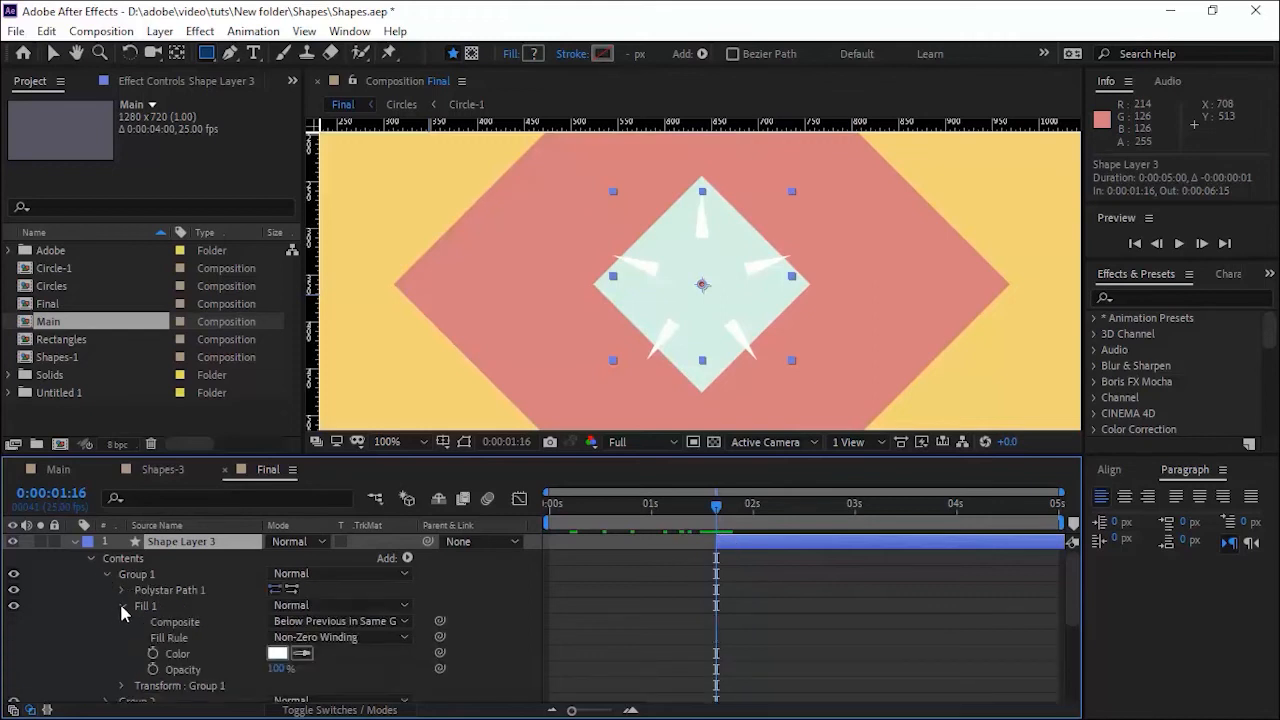
click(121, 605)
click(119, 620)
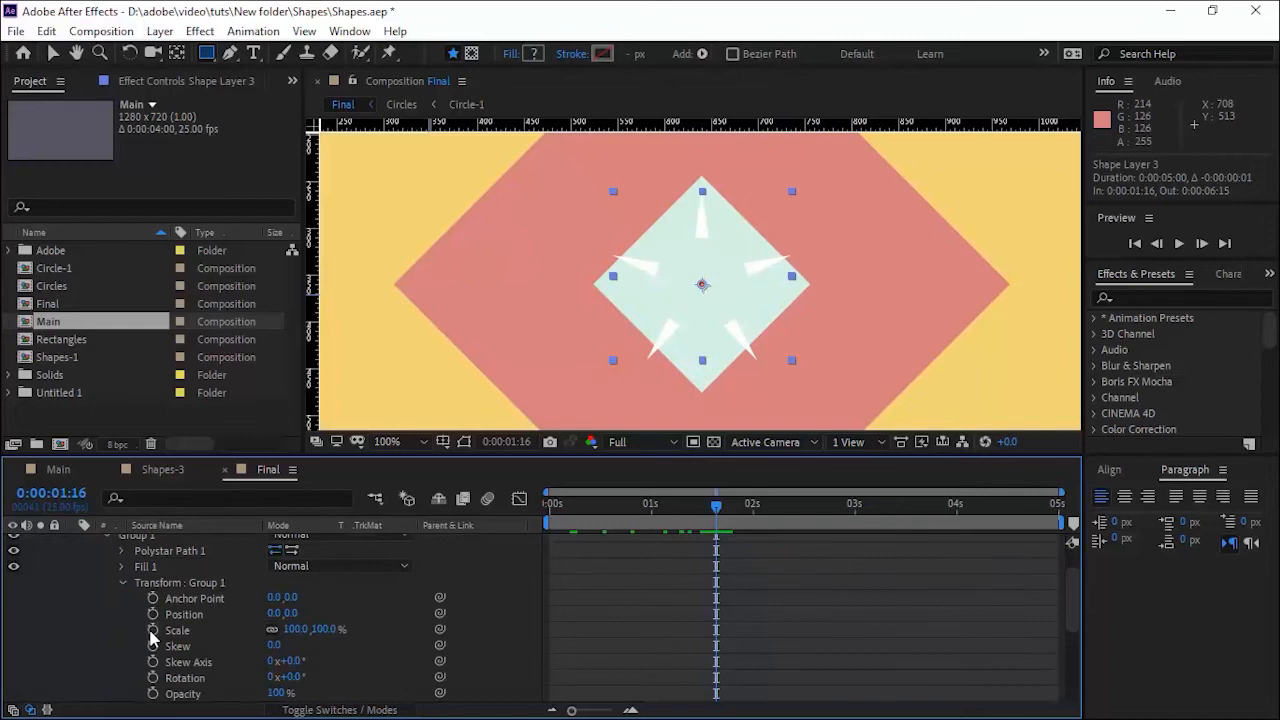
click(152, 629)
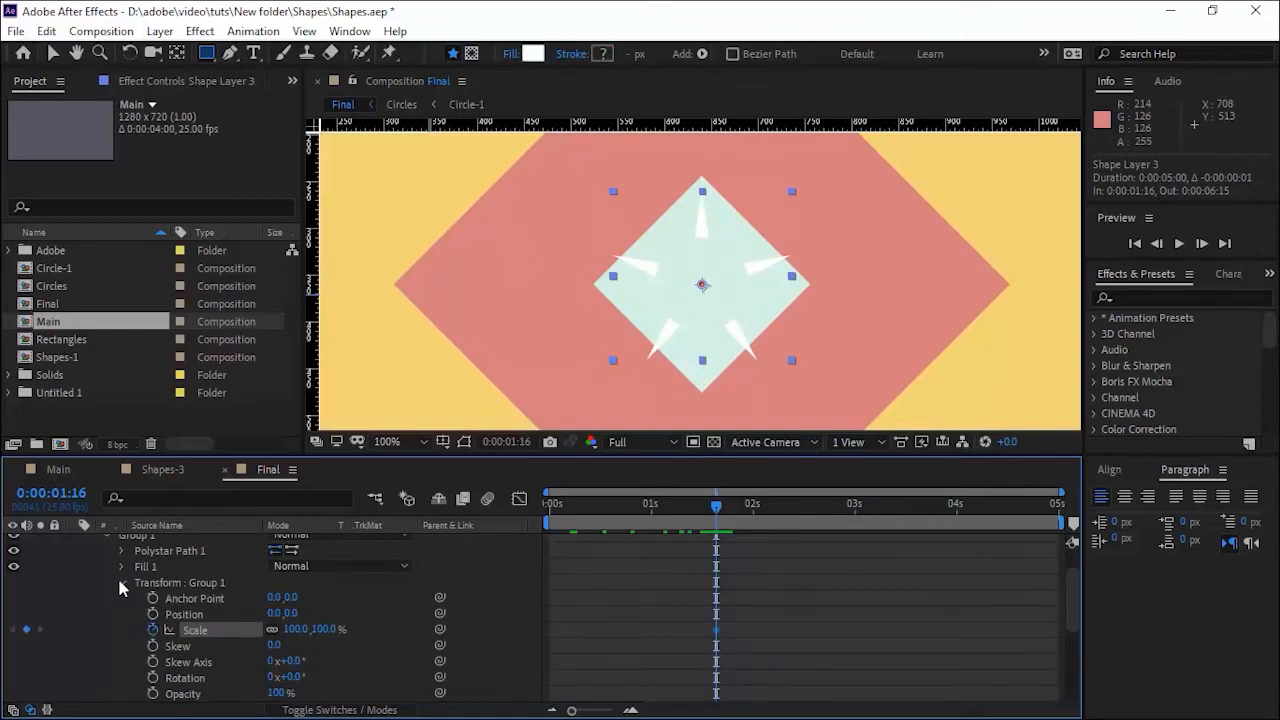
click(121, 583)
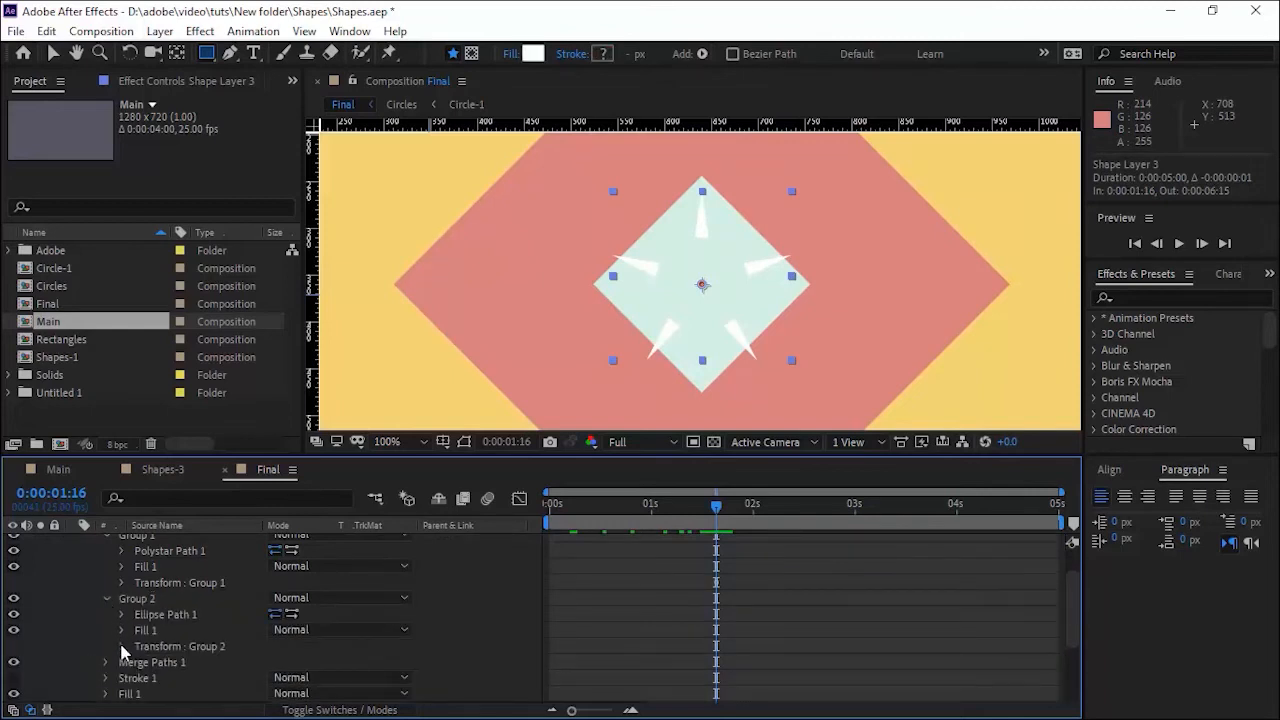
Set keyframes at 0:00:01:16 for the ellipse path's Size and the polystar's Inner Radius, and select Shape Layer 3
click(121, 614)
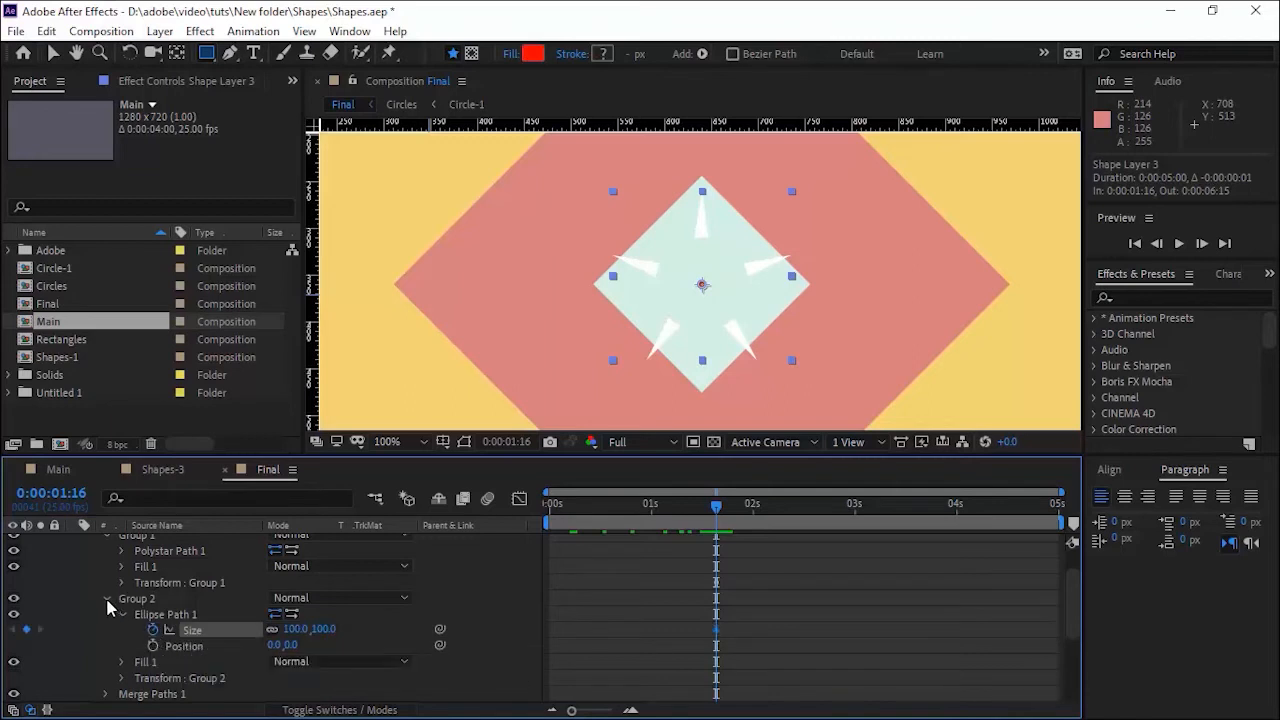
click(107, 598)
click(121, 550)
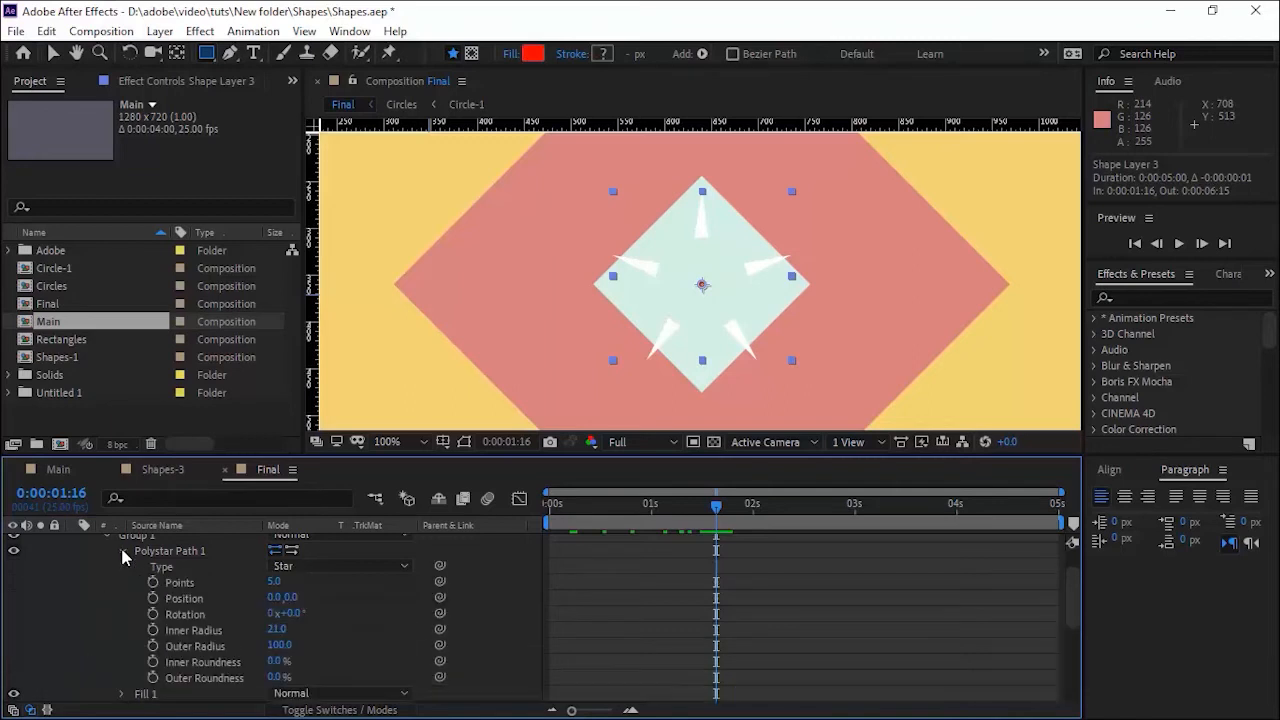
click(152, 630)
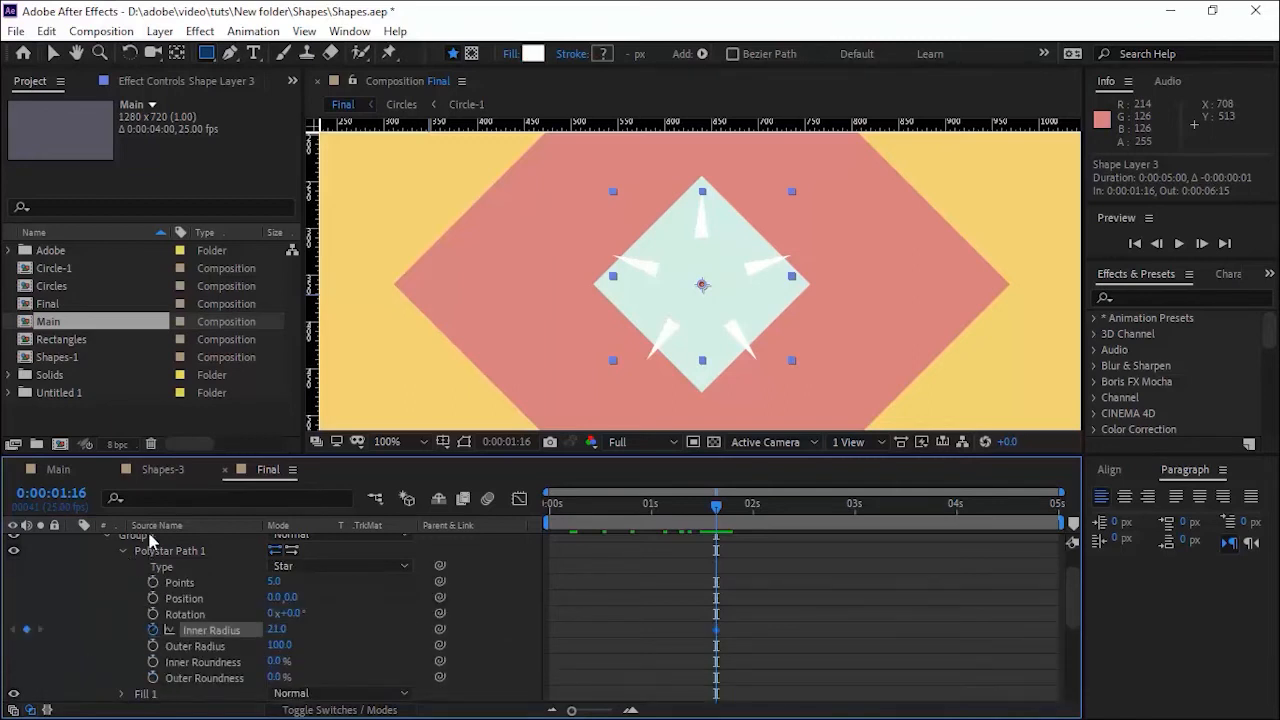
scroll(1072, 590, up, 2)
click(208, 545)
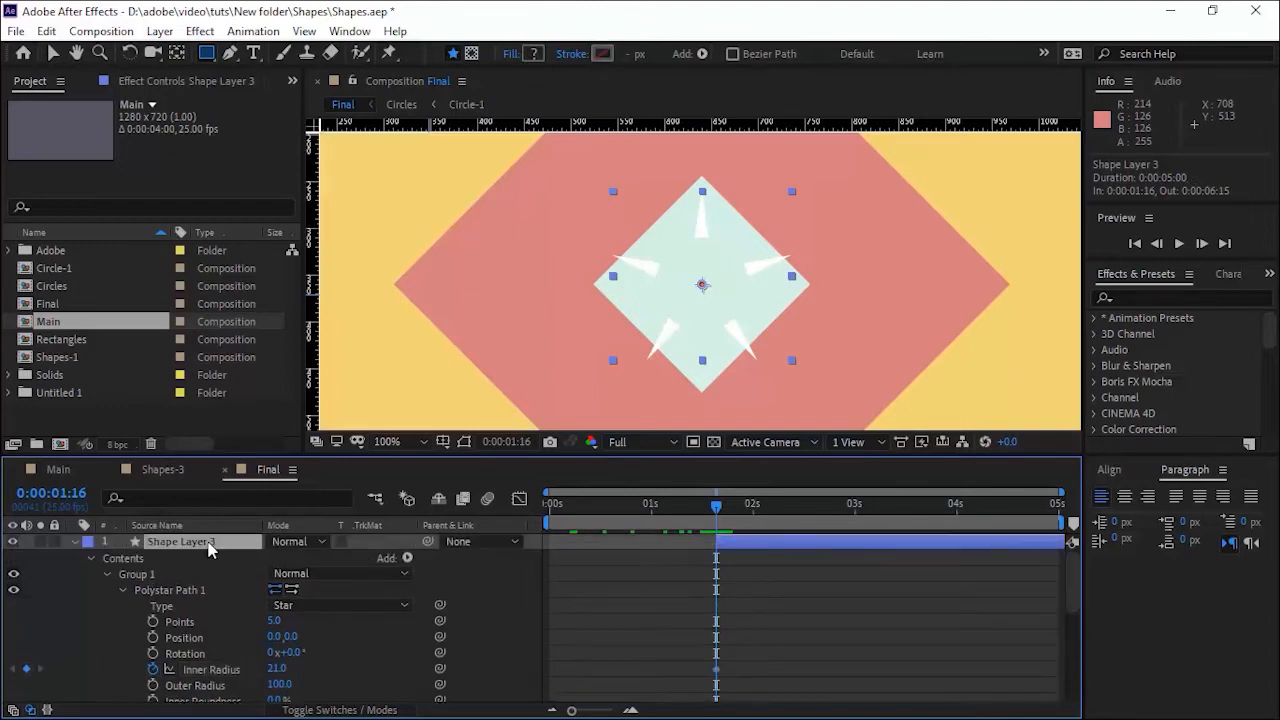
Show only Shape Layer 3's keyframed properties and set the star's Inner Radius to 0 at 0:00:02:03
key(u)
key(space)
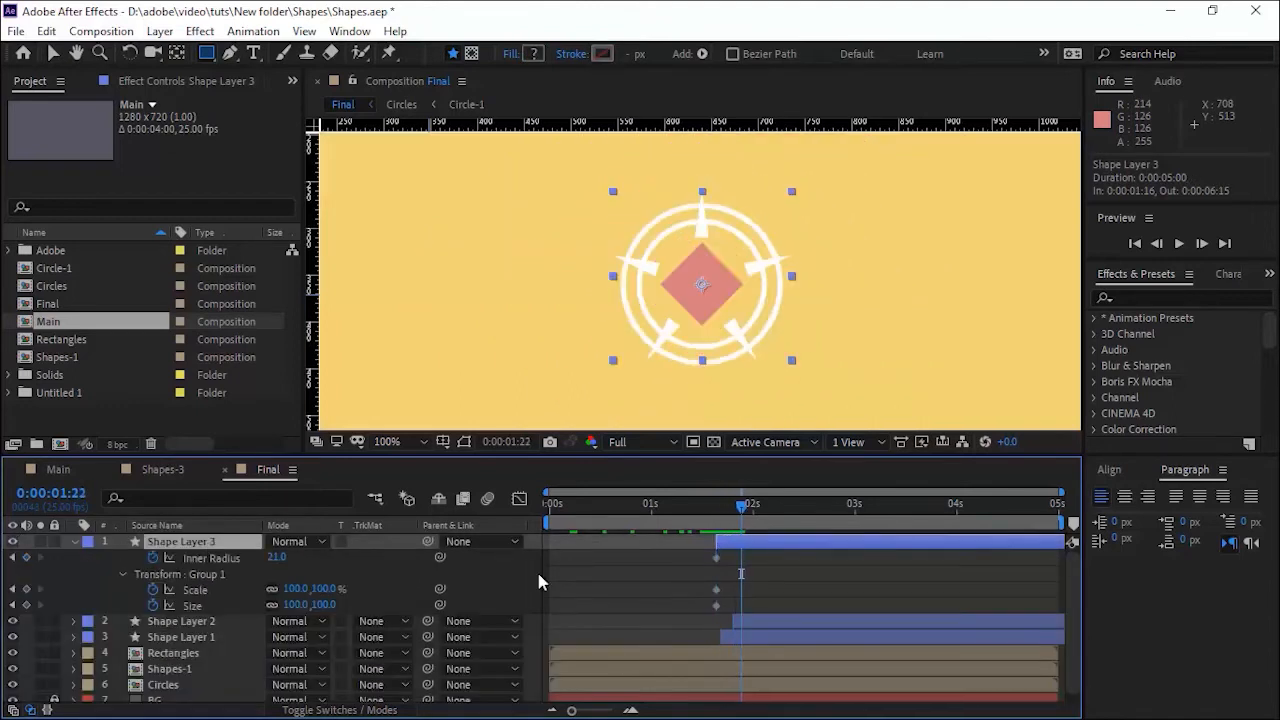
drag(275, 557, 366, 558)
key(ctrl+z)
click(281, 558)
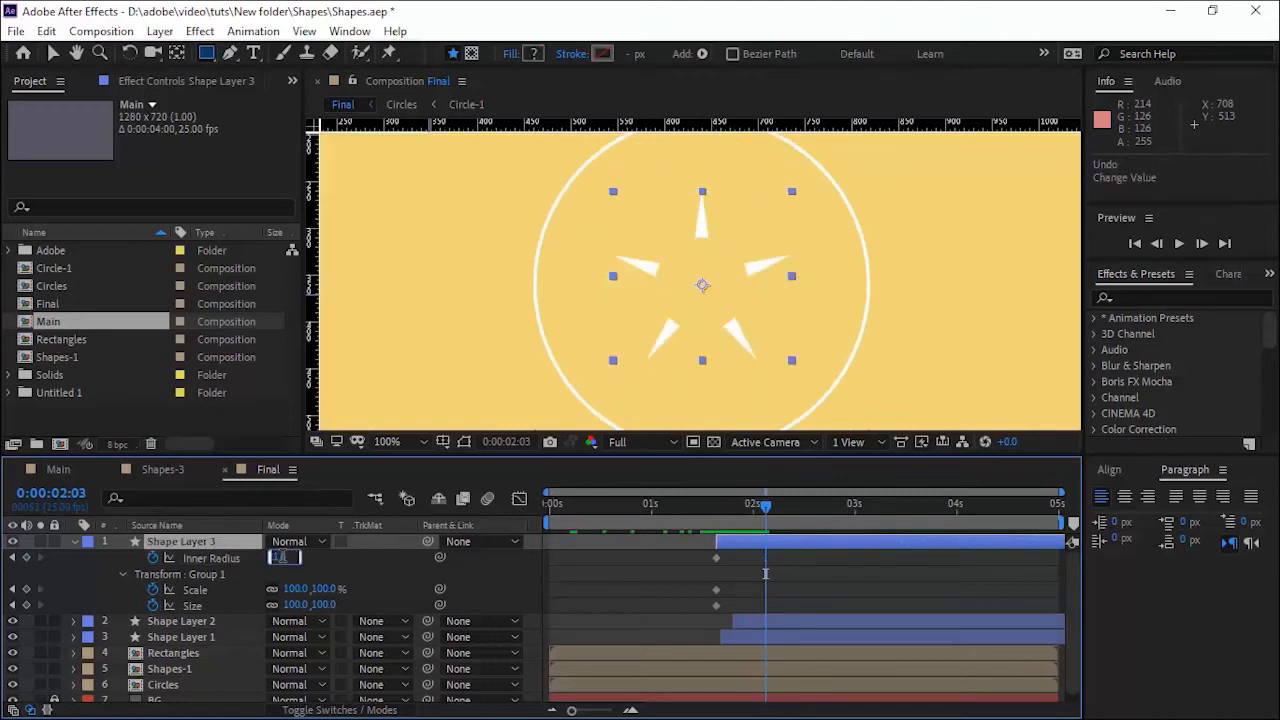
text(0)
key(Return)
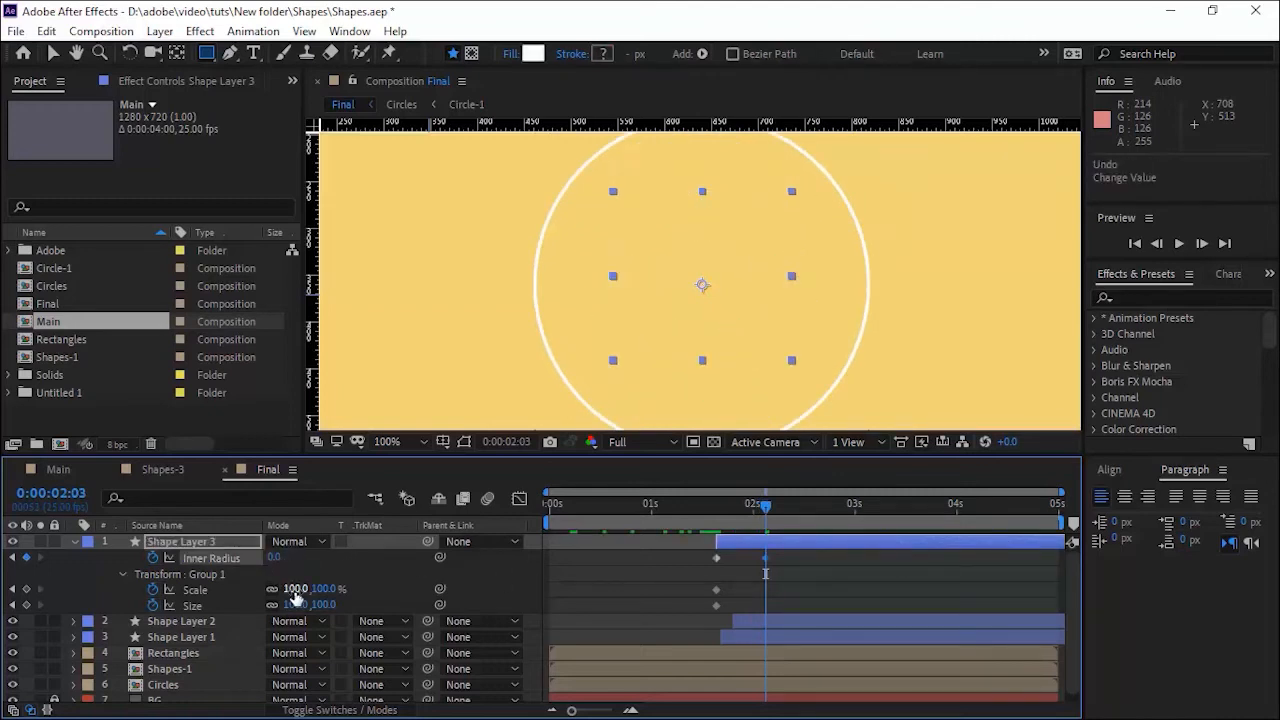
Set the ellipse Size to 272 at 0:00:02:03 and the star group's Scale to 95% at 0:00:01:16
text(272)
key(Return)
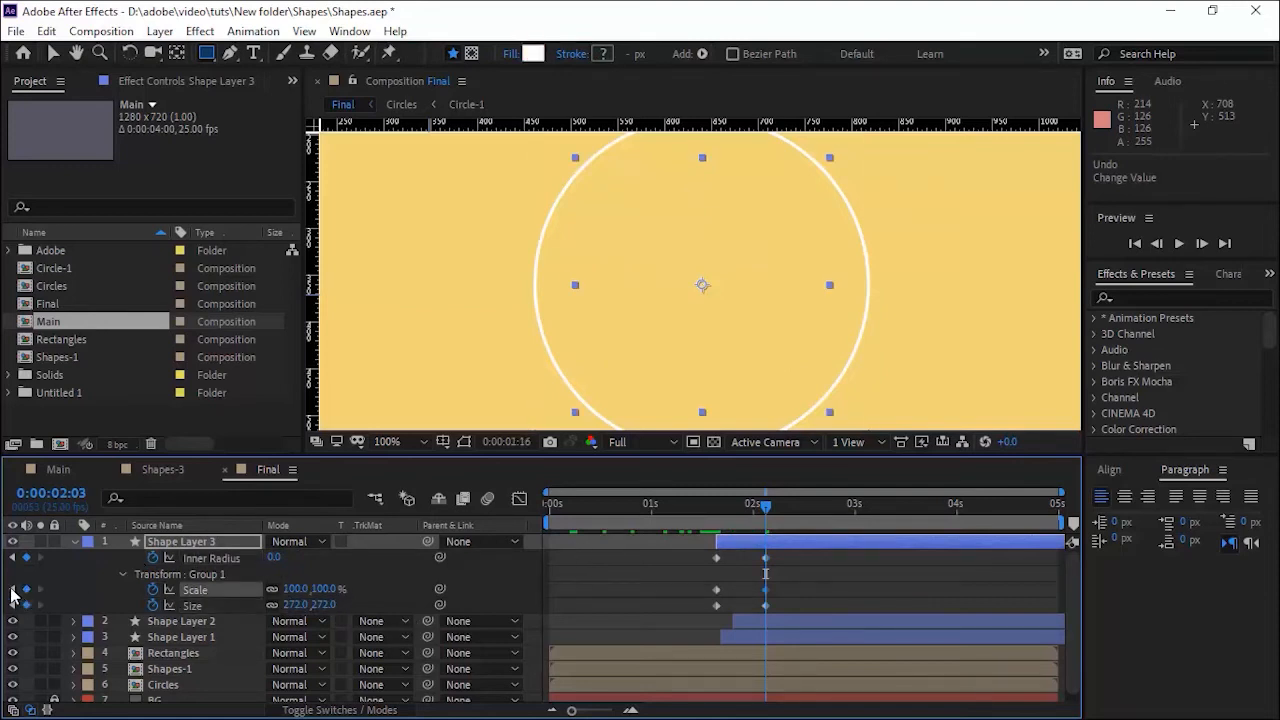
click(16, 604)
key(space)
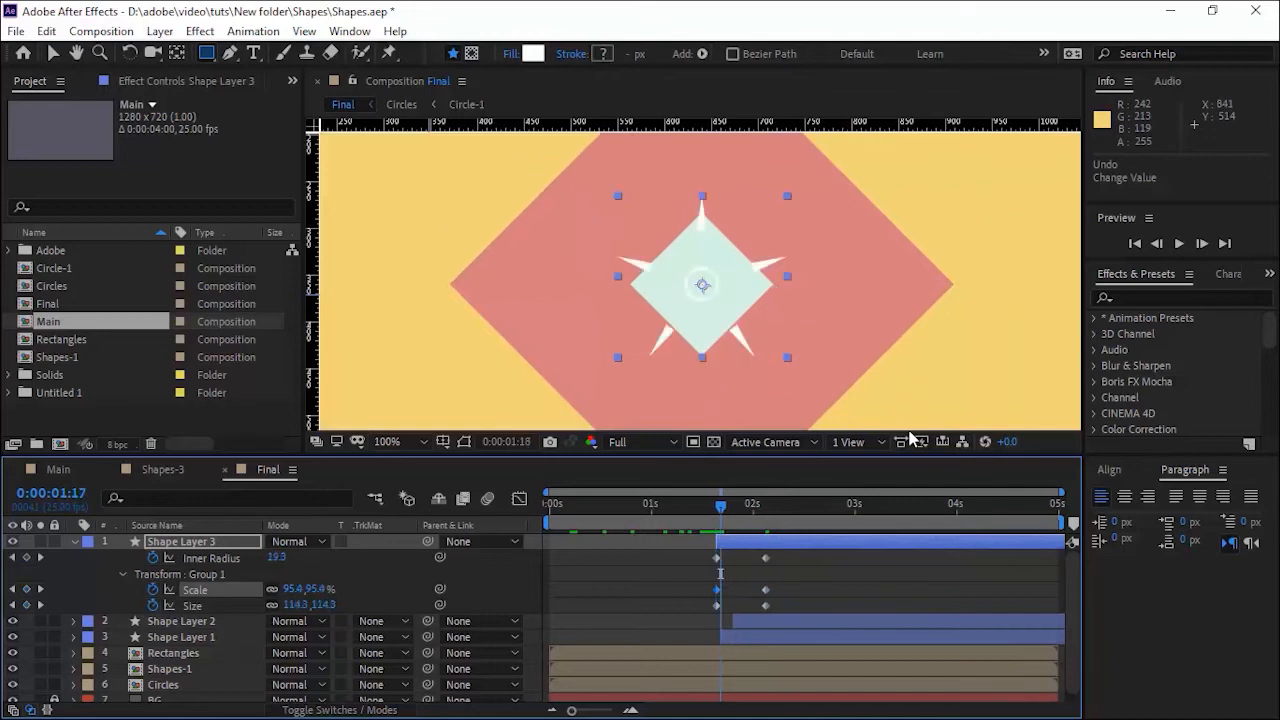
Check the rays around 0:00:01:20 and apply Easy Ease to all of Shape Layer 3's Inner Radius, Scale and Size keyframes
key(Page_Up)
key(Page_Up)
key(Page_Up)
key(Page_Up)
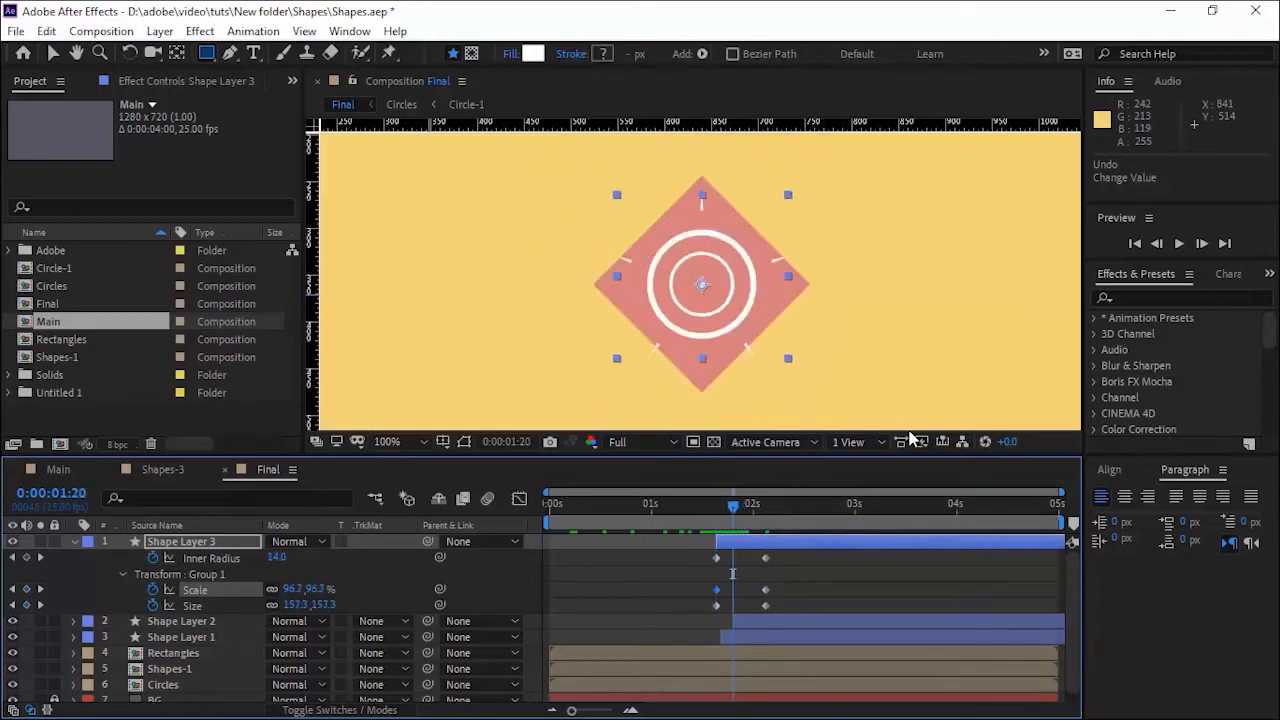
drag(788, 603, 696, 550)
key(F9)
key(Page_Down)
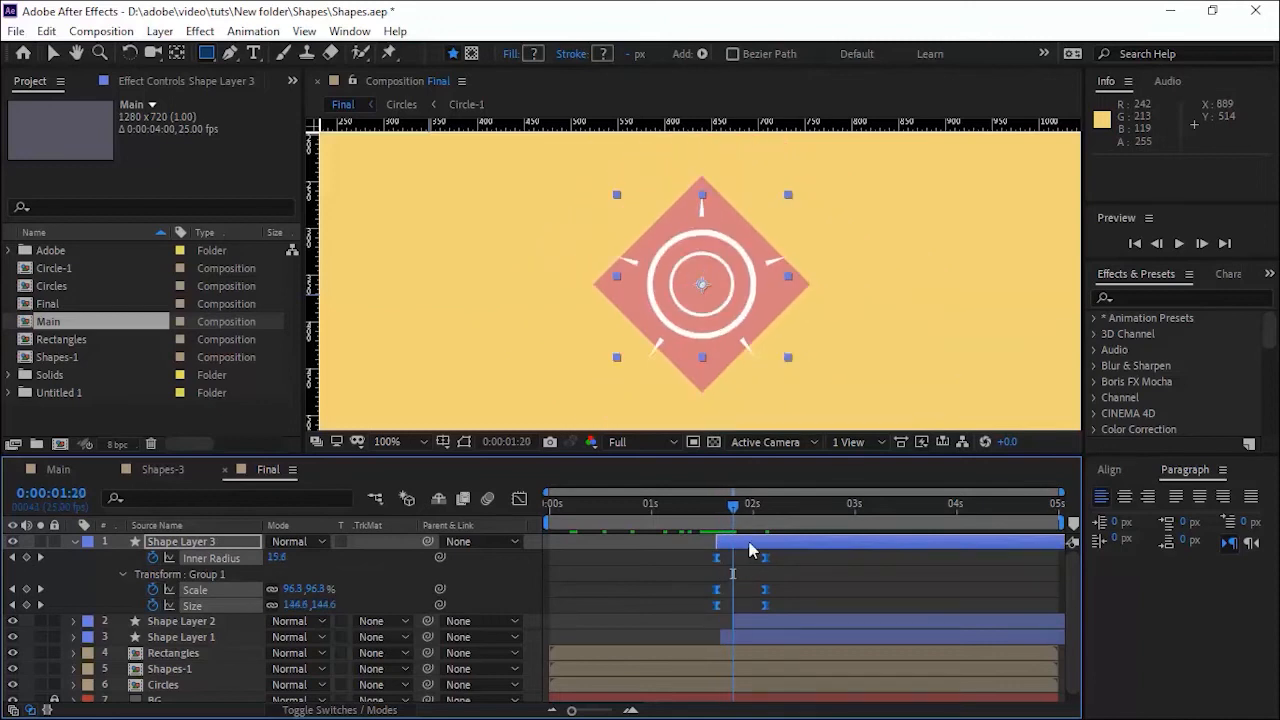
Shift Shape Layer 3 to start at 0:00:01:17, select its end keyframes, and preview the ray burst
drag(747, 542, 751, 541)
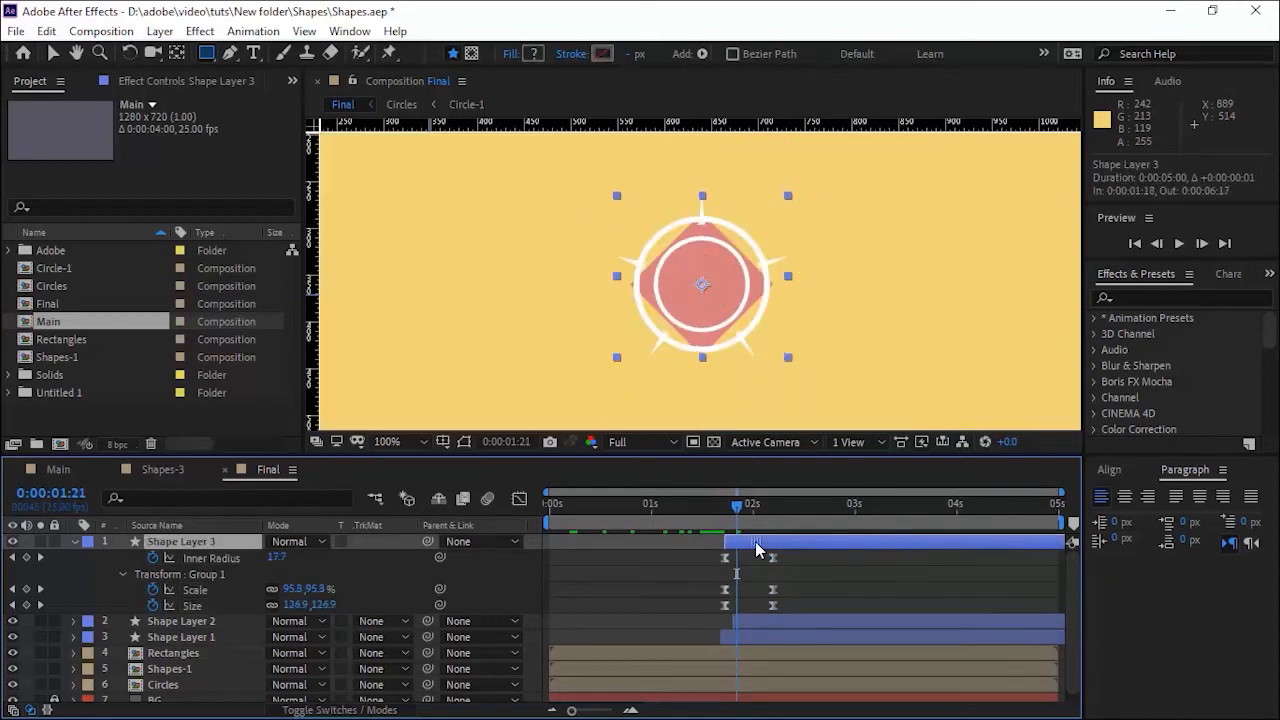
drag(800, 614, 774, 557)
key(Page_Down)
key(space)
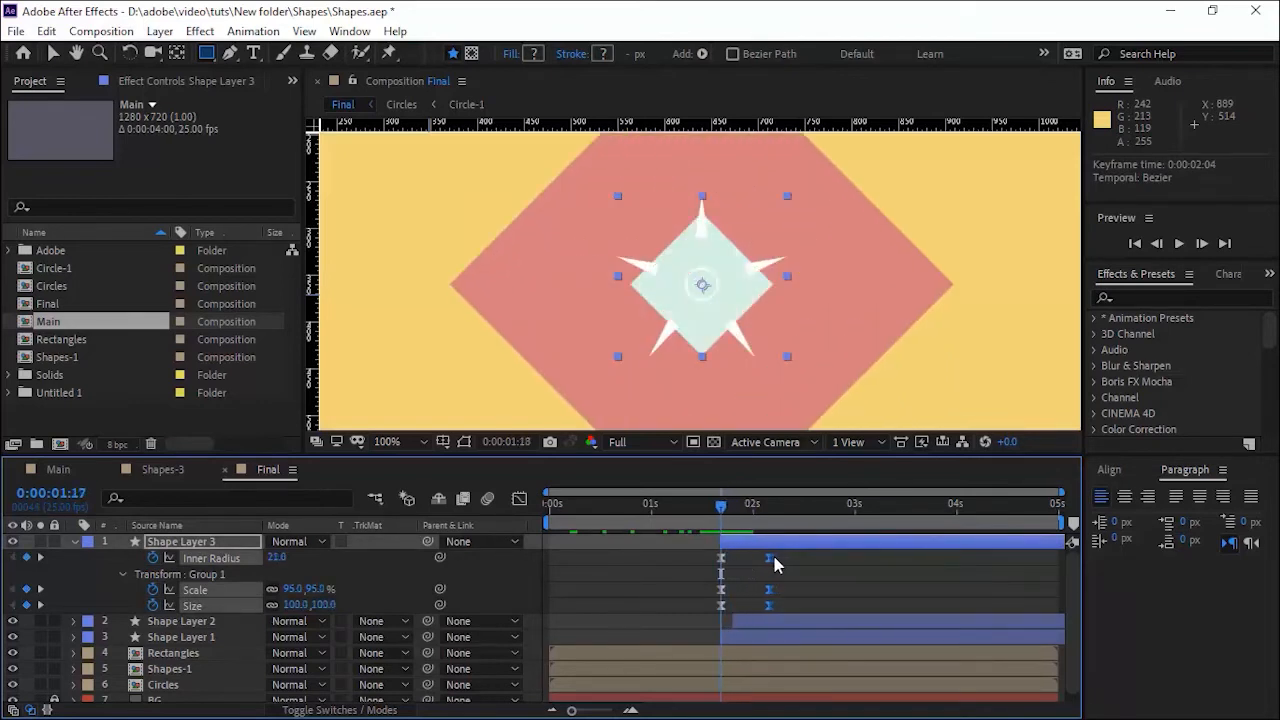
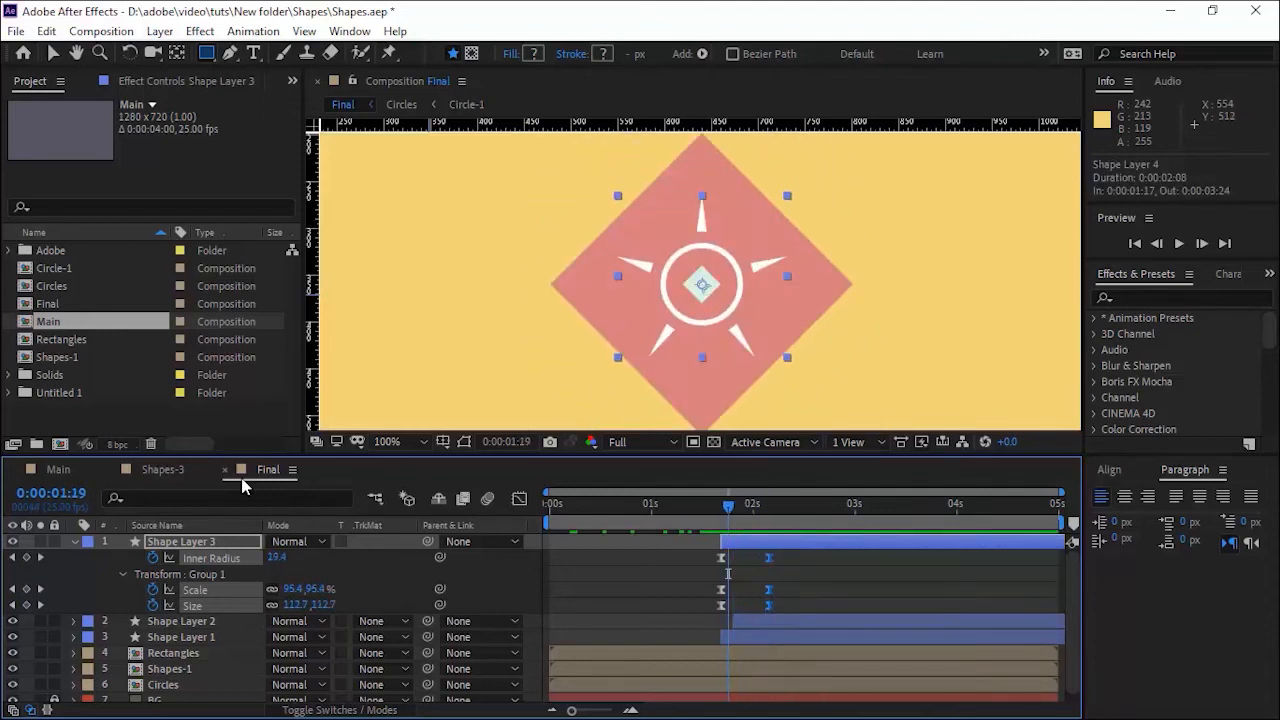
Create a new shape layer above the others and add an Ellipse and a Fill to it
click(73, 541)
right_click(207, 662)
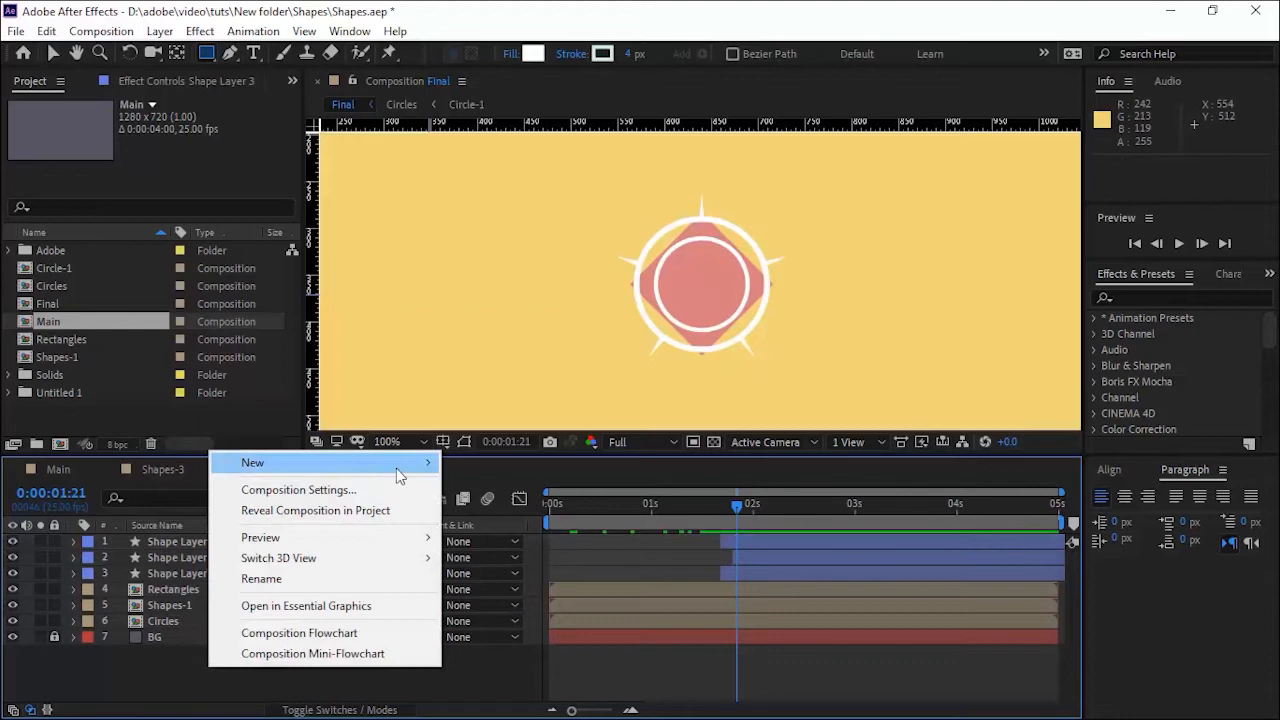
click(500, 575)
click(75, 541)
click(407, 557)
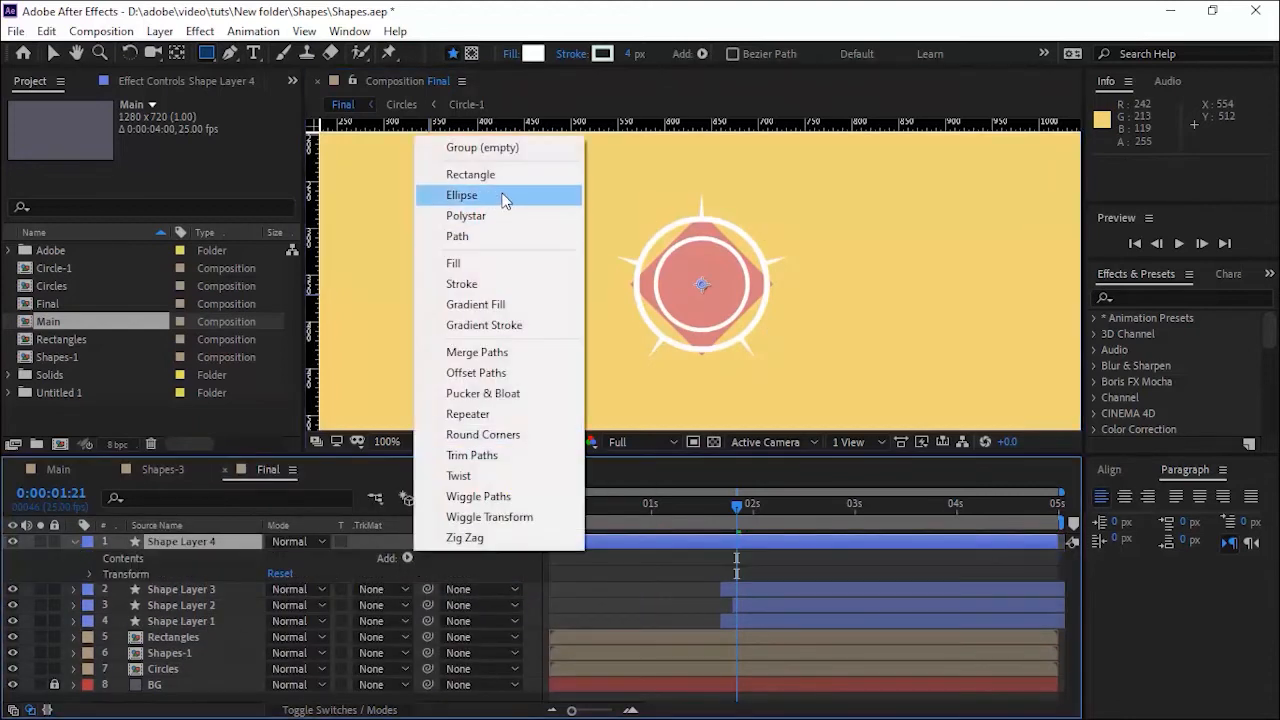
click(461, 195)
click(407, 557)
click(493, 266)
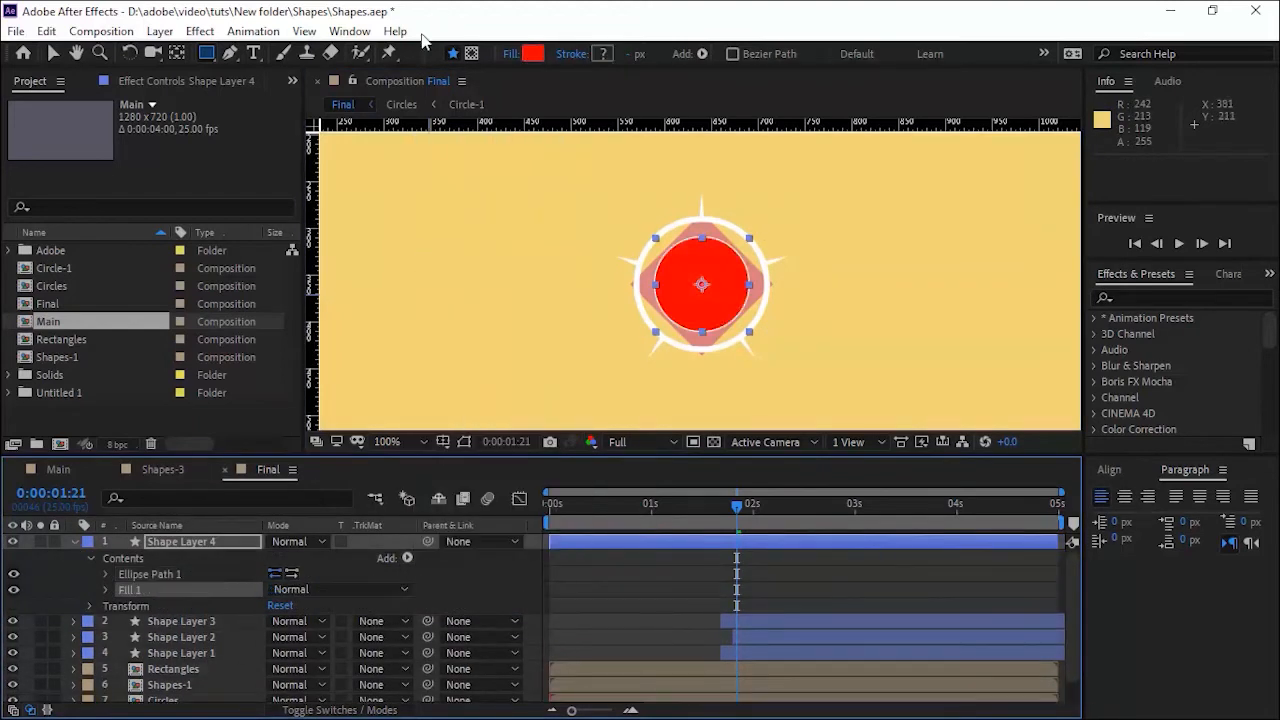
Change the new ellipse's fill to a mid grey with 0% saturation and 50% brightness
click(531, 56)
double_click(398, 316)
text(0)
key(Tab)
text(50)
key(Return)
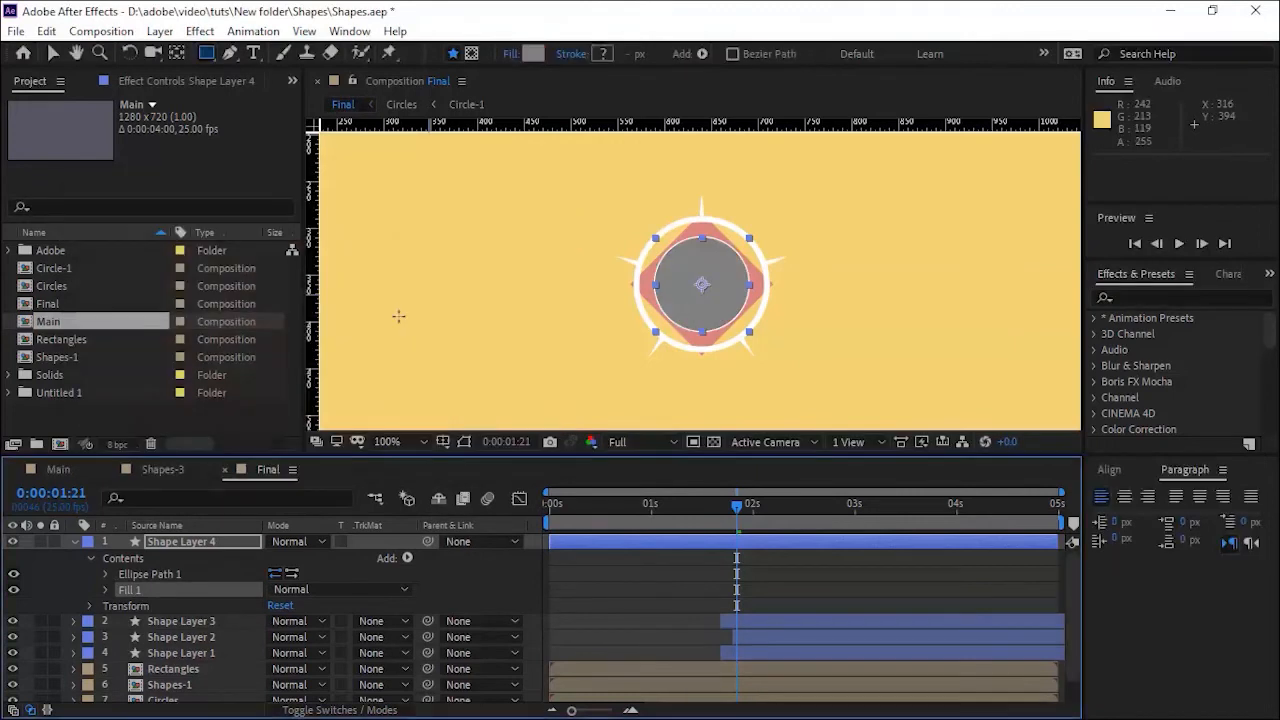
Move Shape Layer 4 to start at 0:00:01:22 and compare the neighbouring frames
drag(590, 545, 778, 552)
key(Page_Down)
key(Page_Up)
key(Page_Down)
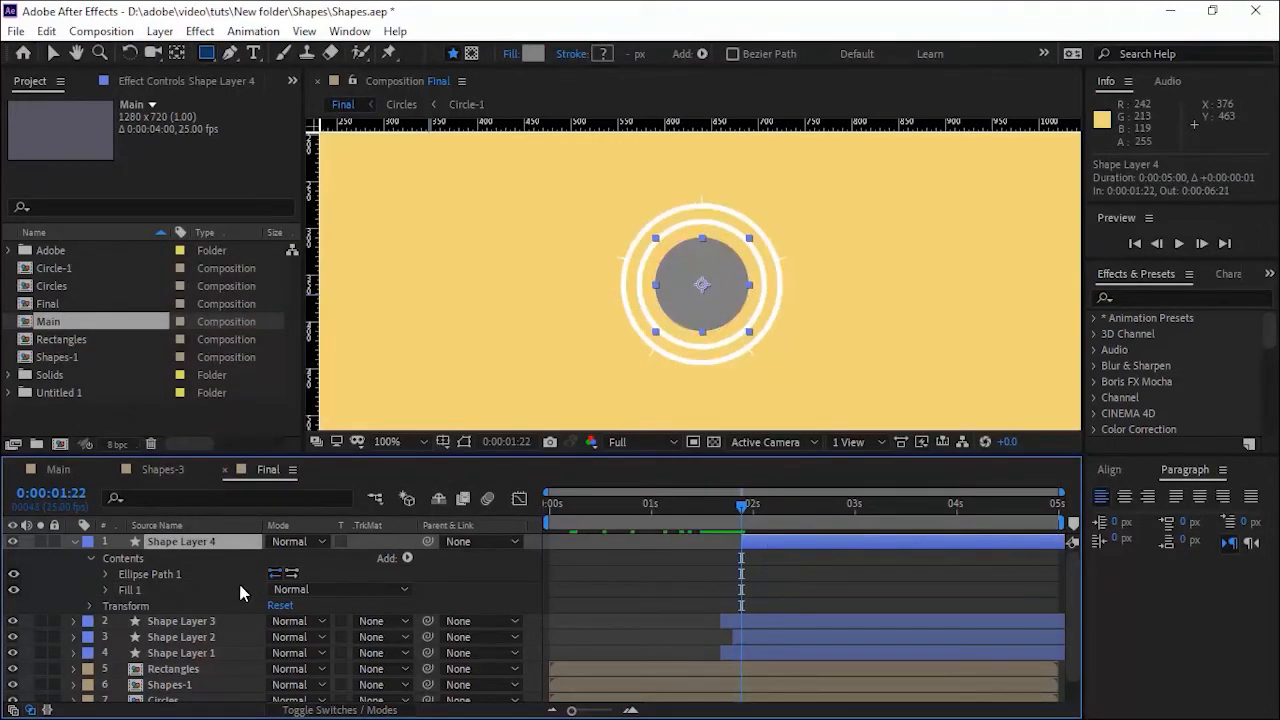
Keyframe Shape Layer 4's Scale from 0% at 0:00:01:22 to 250% at 0:00:03:00
key(alt+shift+s)
click(300, 557)
text(0)
key(Return)
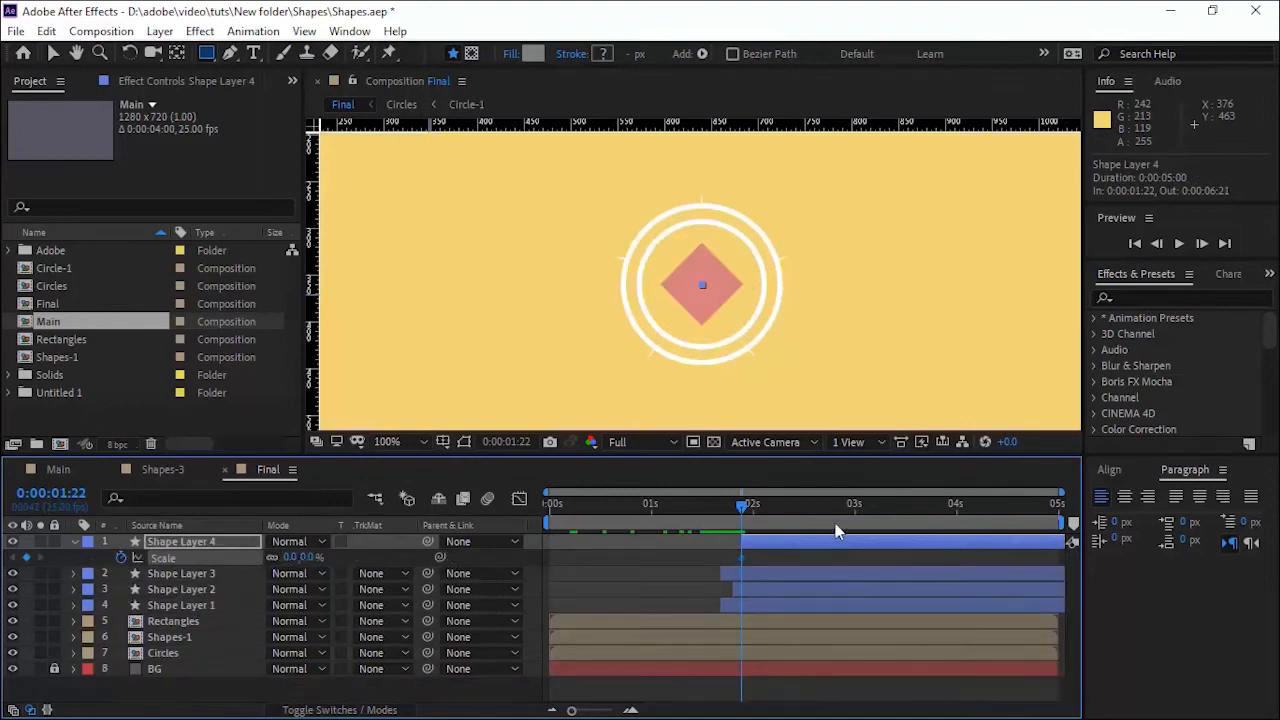
click(855, 506)
text(250)
key(Return)
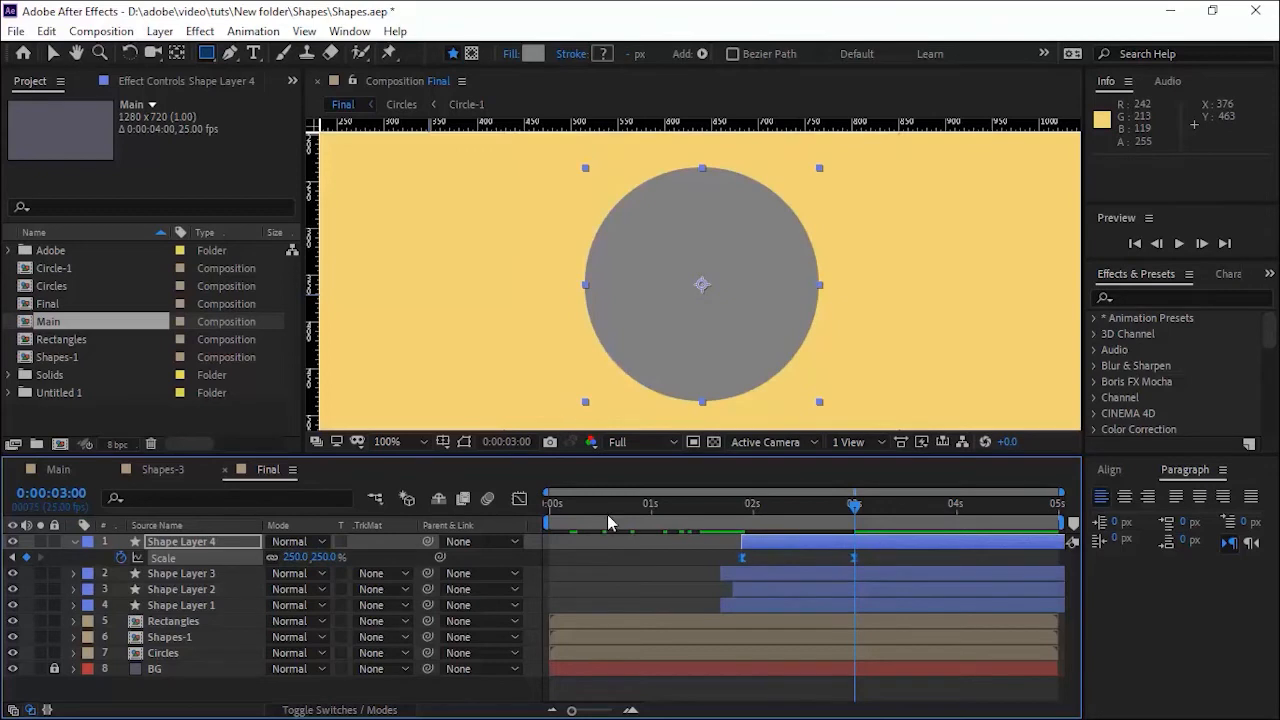
Reshape the Scale speed graph of Shape Layer 4 so the circle grows fast first and slows toward its last keyframe
click(519, 498)
drag(817, 543, 724, 507)
click(519, 498)
Fit the whole composition in the viewer and examine frame by frame how the grey circle grows behind the rings
click(479, 685)
click(401, 116)
key(shift+slash)
key(Page_Down)
key(Page_Down)
key(Page_Down)
key(Page_Down)
key(Page_Down)
key(Page_Down)
key(Page_Down)
key(Page_Down)
key(Page_Up)
key(Page_Up)
key(Page_Up)
key(Page_Up)
key(Page_Up)
Move Shape Layer 4 to start at 0:00:01:18 and check its opening frames
drag(764, 548, 748, 548)
drag(710, 507, 716, 507)
key(Page_Down)
key(Page_Down)
key(Page_Down)
Examine the grey circle's growth frame by frame up to 0:00:02:22
click(446, 687)
key(Page_Down)
key(Page_Down)
key(Page_Down)
key(Page_Down)
key(Page_Down)
key(Page_Down)
key(Page_Down)
key(Page_Down)
key(Page_Down)
key(Page_Down)
key(Page_Down)
key(Page_Down)
key(Page_Down)
key(Page_Down)
key(Page_Down)
key(Page_Down)
key(Page_Down)
key(Page_Down)
key(Page_Down)
key(Page_Down)
key(Page_Down)
key(Page_Down)
key(Page_Down)
key(Page_Down)
key(Page_Down)
key(Page_Down)
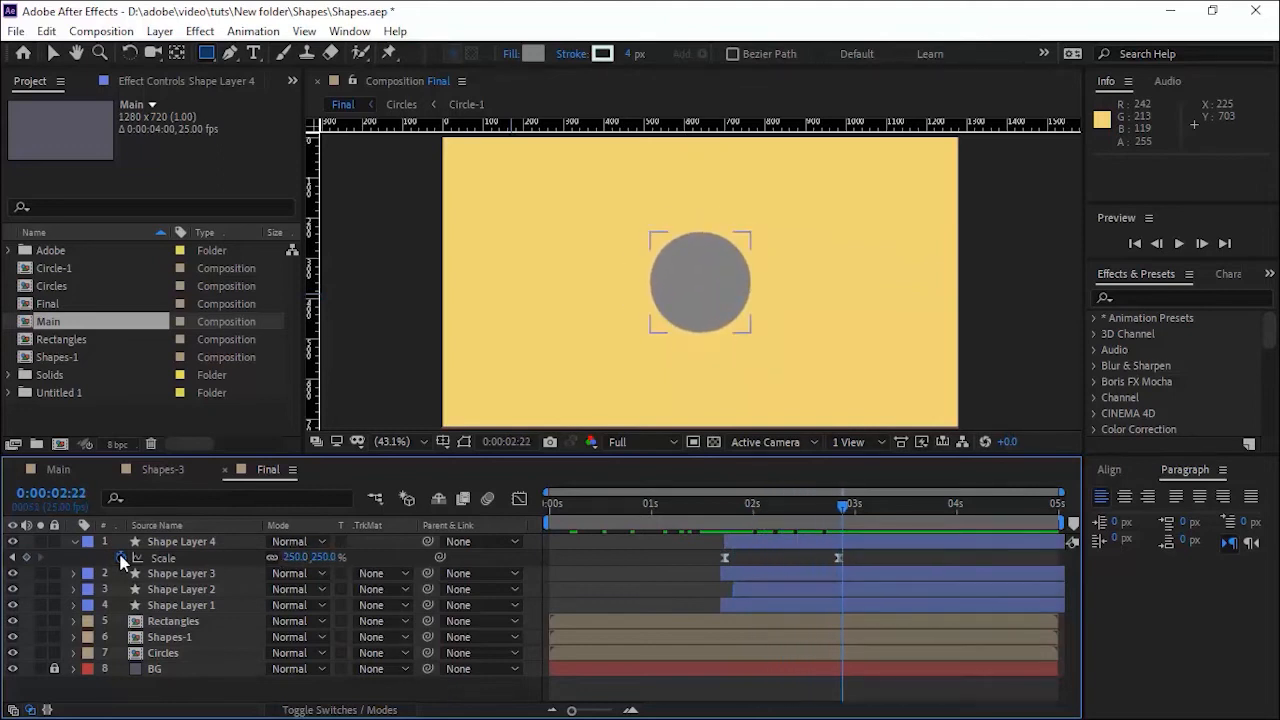
Set Shape Layer 4's final Scale to 450% and move its first Scale keyframe about four frames ahead of the layer's start
drag(288, 557, 490, 566)
drag(832, 508, 741, 511)
click(760, 546)
click(675, 569)
drag(725, 558, 708, 559)
drag(716, 508, 728, 509)
click(444, 692)
Examine frame by frame how the enlarged grey circle expands relative to the two rings
key(Page_Down)
key(Page_Down)
key(Page_Down)
key(Page_Down)
key(Page_Down)
key(Page_Down)
key(Page_Down)
key(Page_Down)
key(Page_Down)
key(Page_Down)
key(Page_Down)
key(Page_Down)
key(Page_Down)
key(Page_Down)
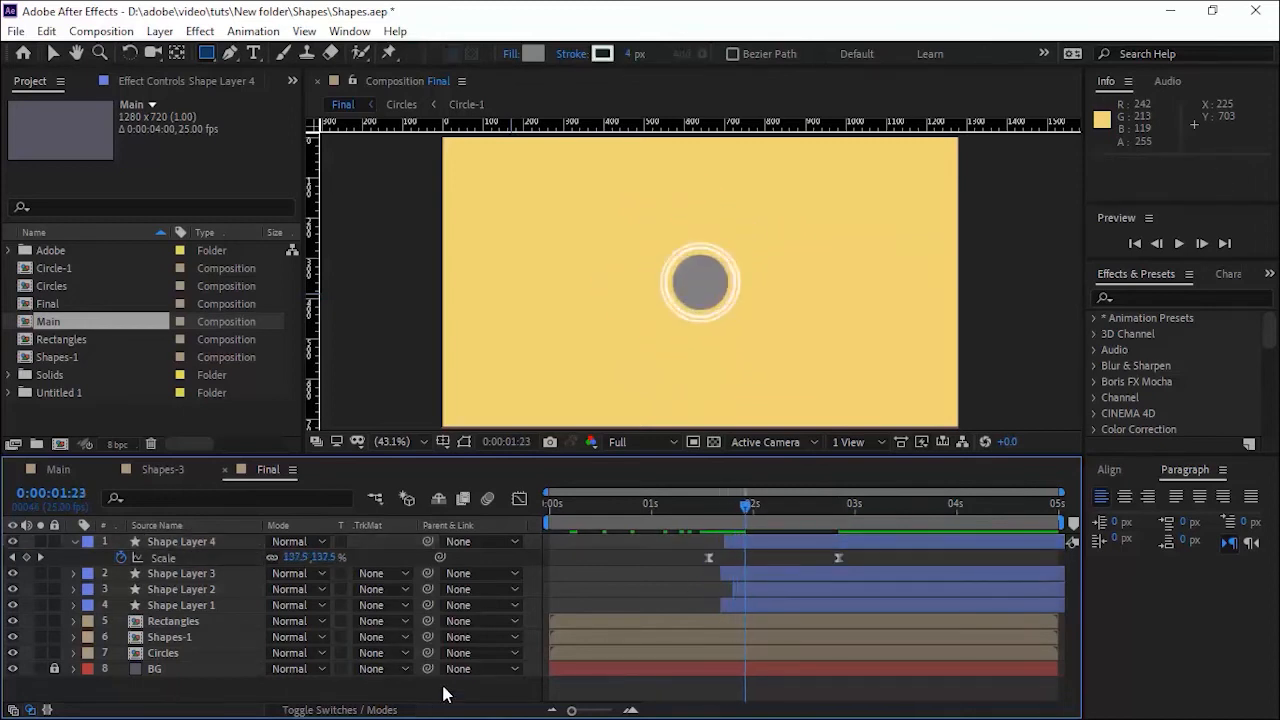
key(Page_Down)
key(Page_Down)
key(Page_Down)
key(Page_Down)
key(Page_Down)
key(Page_Down)
Shorten the grey circle's growth by moving its last Scale keyframe earlier to about 0:00:02:08
drag(838, 558, 807, 559)
drag(809, 508, 745, 505)
drag(805, 557, 784, 554)
mouse_move(745, 506)
mouse_down()
mouse_move(714, 510)
mouse_move(763, 503)
mouse_up()
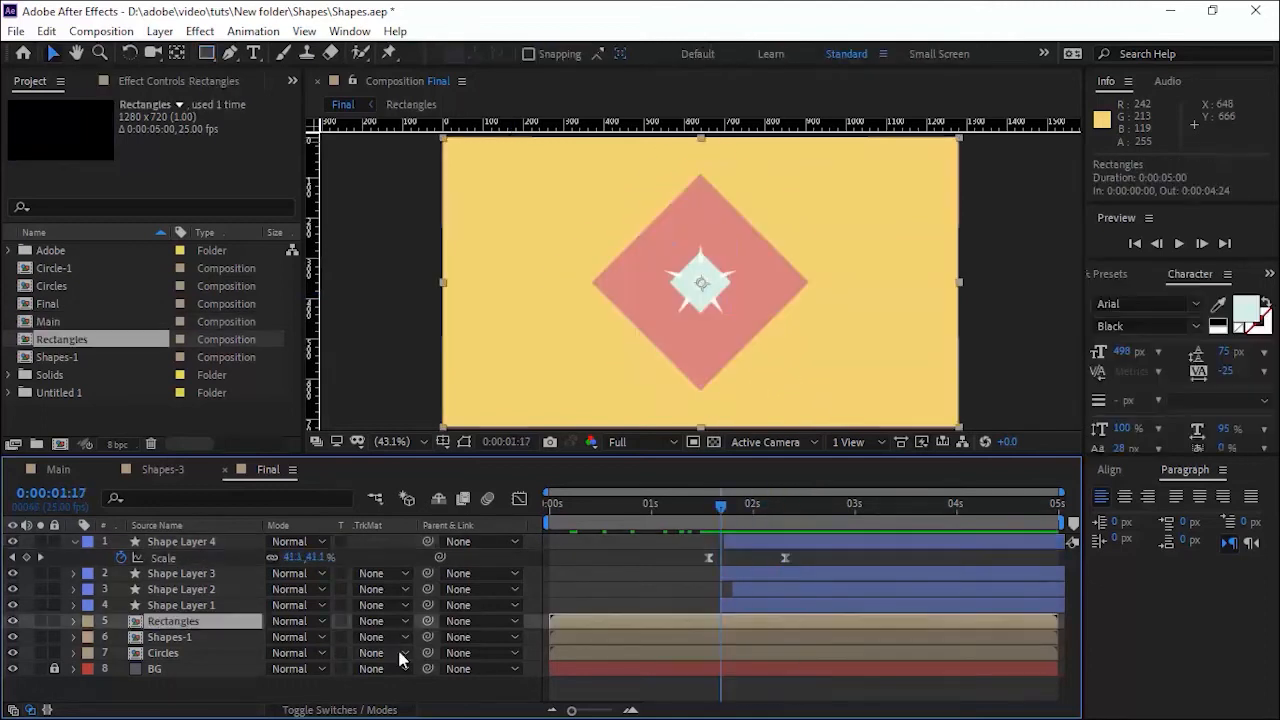
Duplicate Shape Layer 4, expand the copy's contents and move the copy to start at 0:00:01:21
click(165, 541)
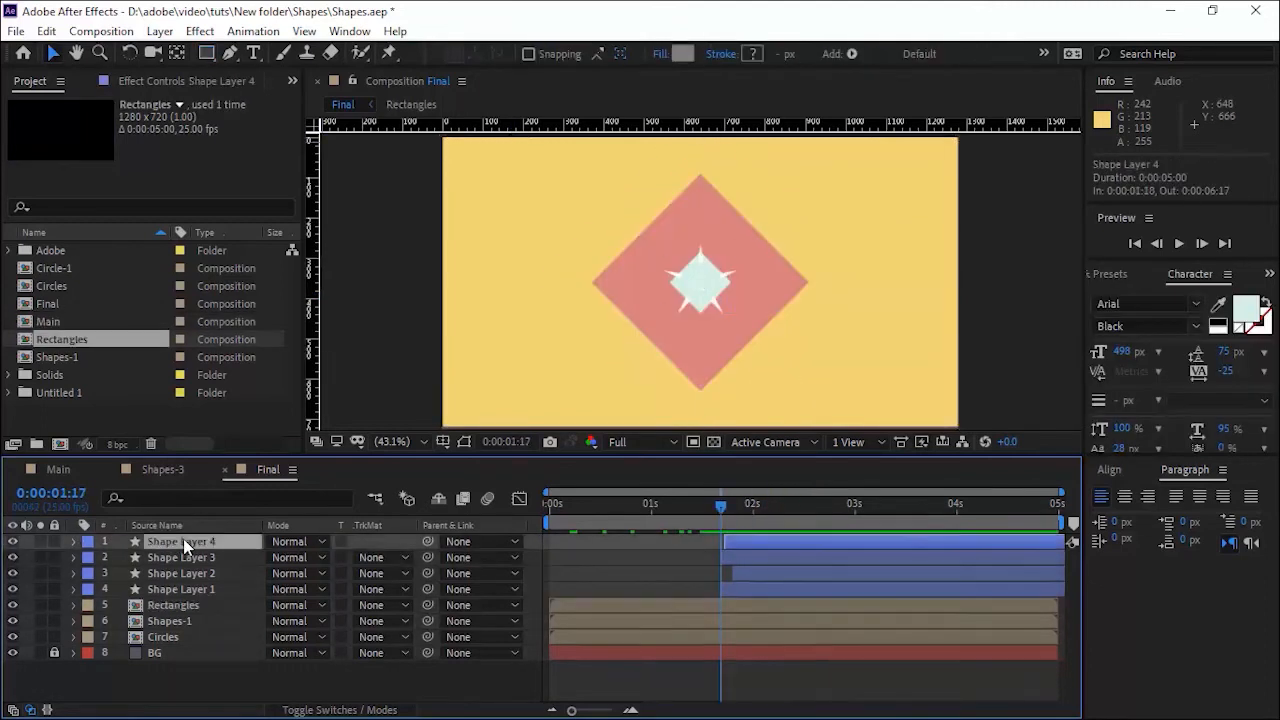
click(72, 541)
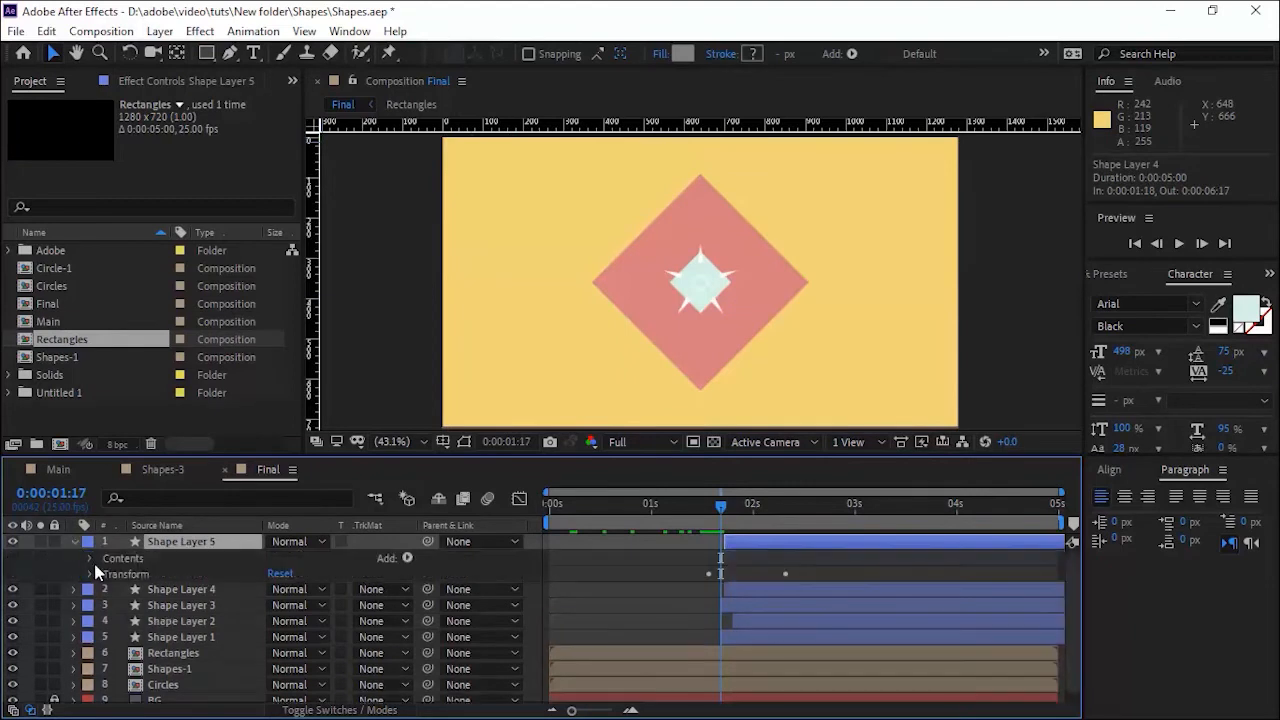
click(91, 558)
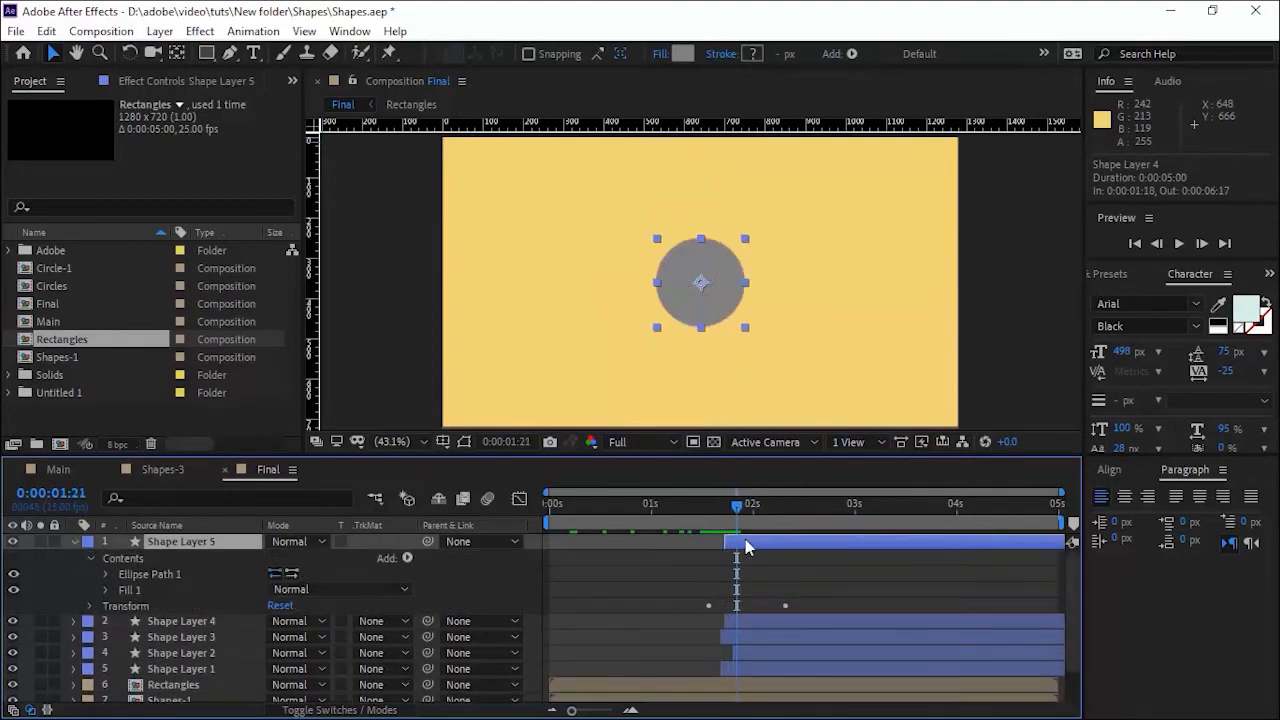
drag(745, 541, 758, 541)
Fill Shape Layer 5 with the pale mint sampled from the text colour swatch, and move it to start at 0:00:01:19
click(683, 53)
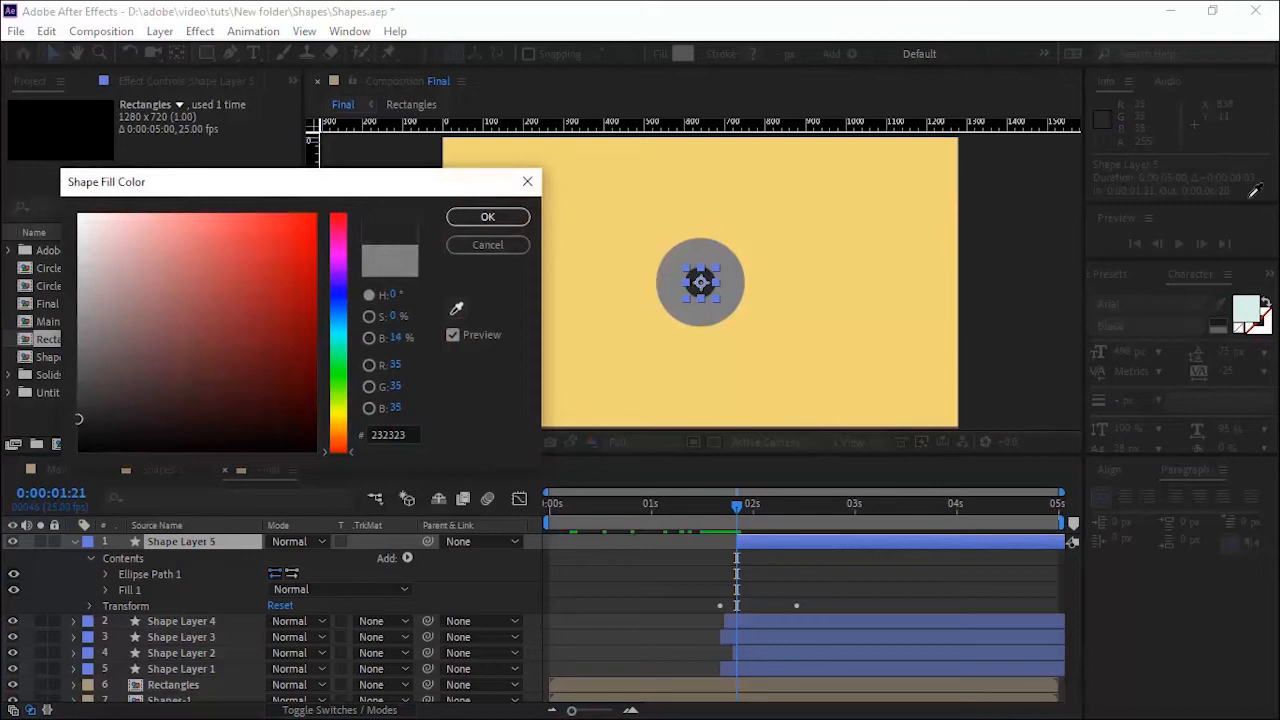
click(1246, 307)
click(488, 217)
drag(791, 543, 783, 543)
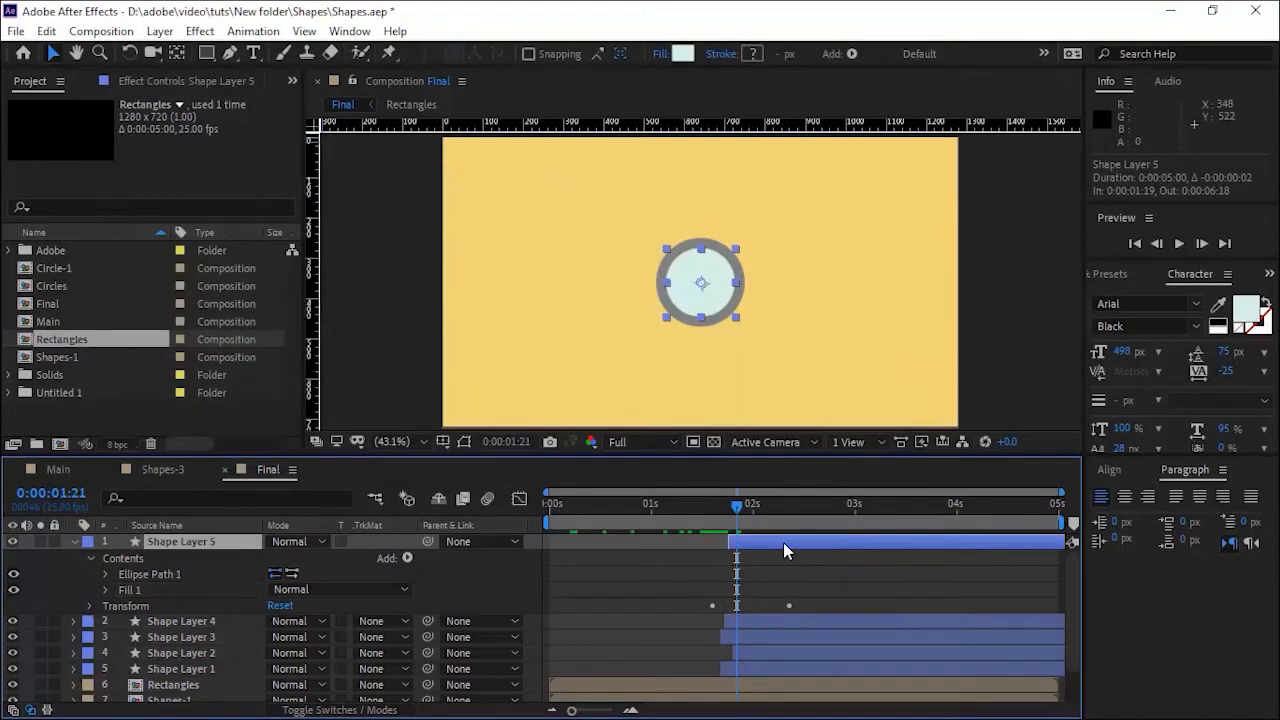
key(space)
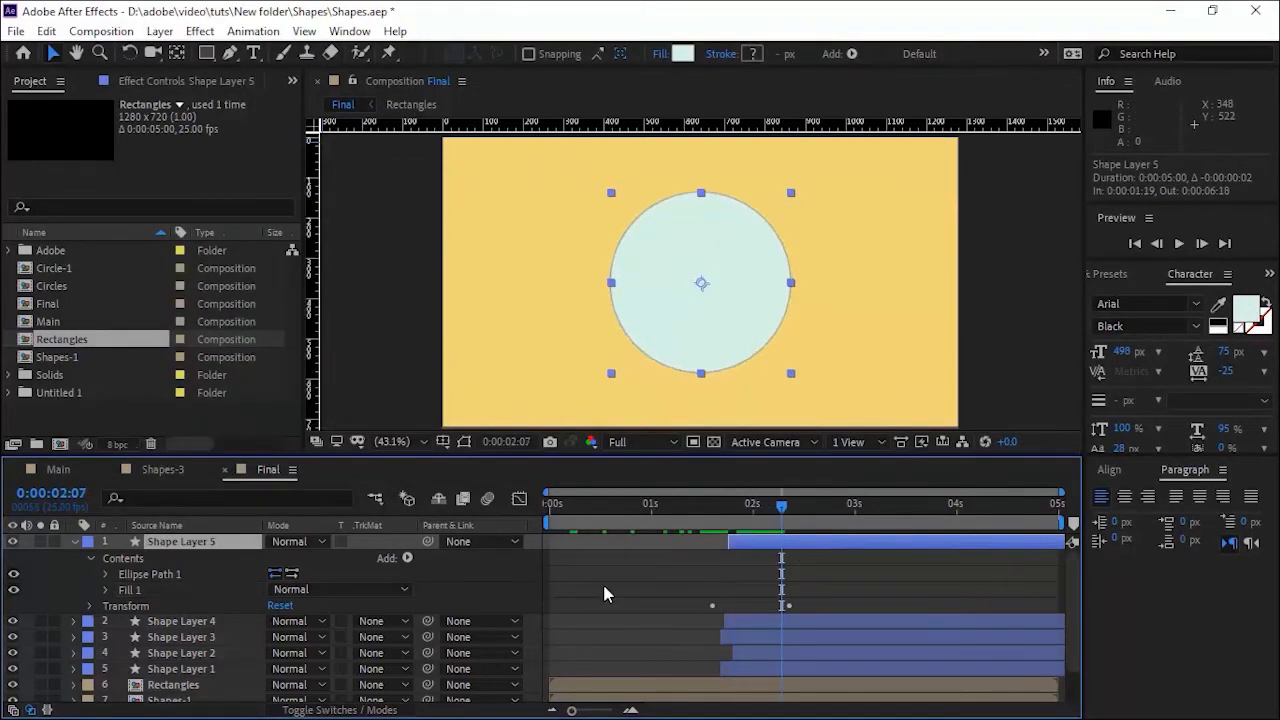
Reduce Shape Layer 5's Scale at the 0:00:02:09 keyframe and preview the composition from the beginning
key(s)
click(40, 557)
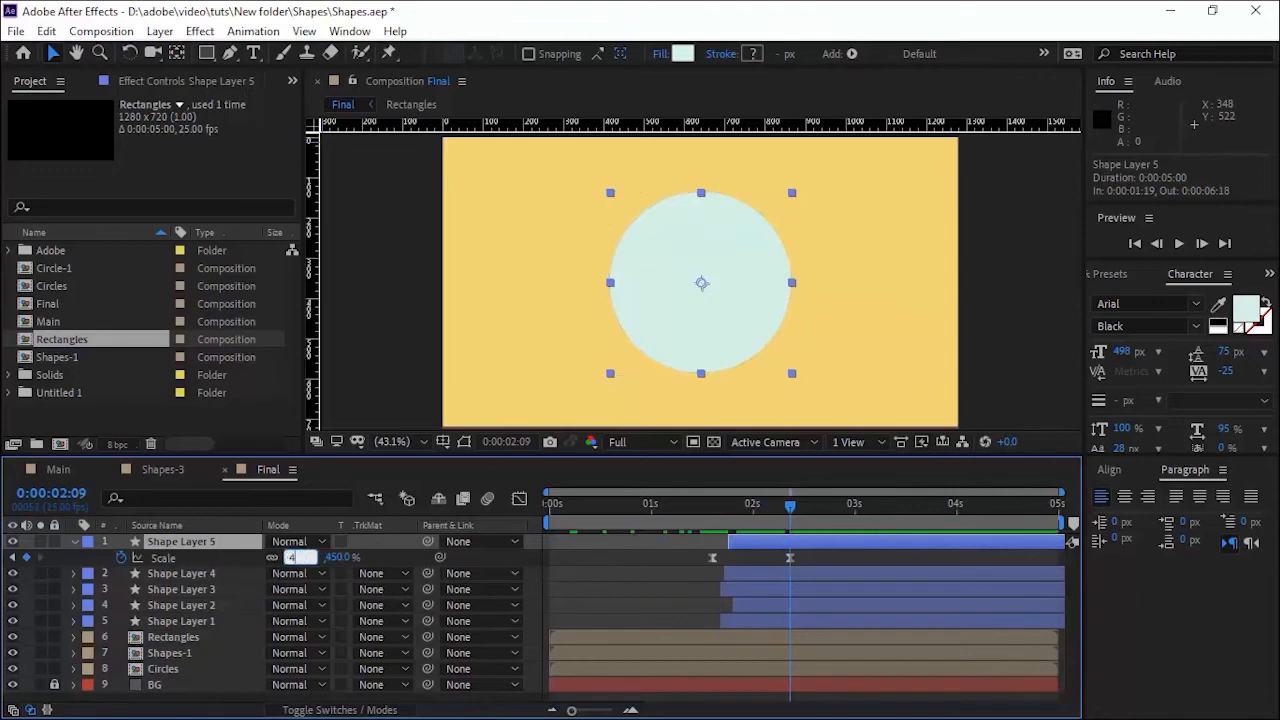
drag(783, 508, 433, 538)
click(490, 707)
key(space)
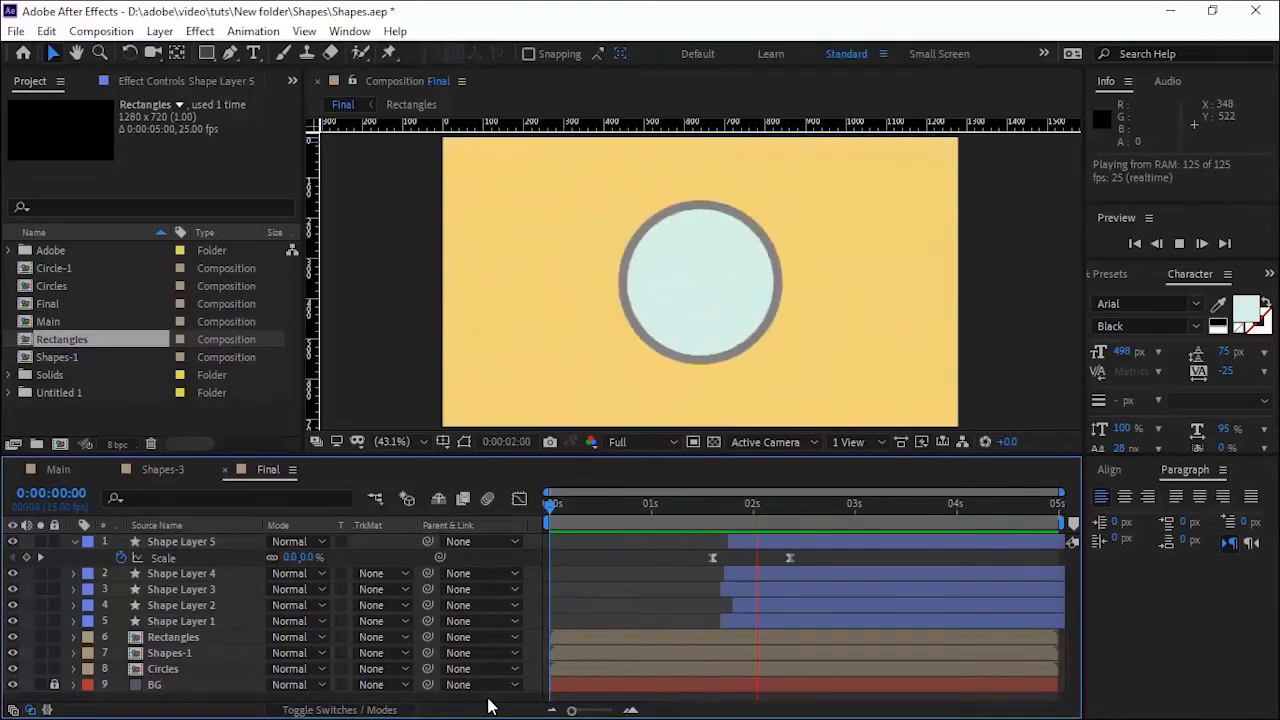
Pre-compose the five shape layers into a new composition named shapes-2
shift+click(166, 605)
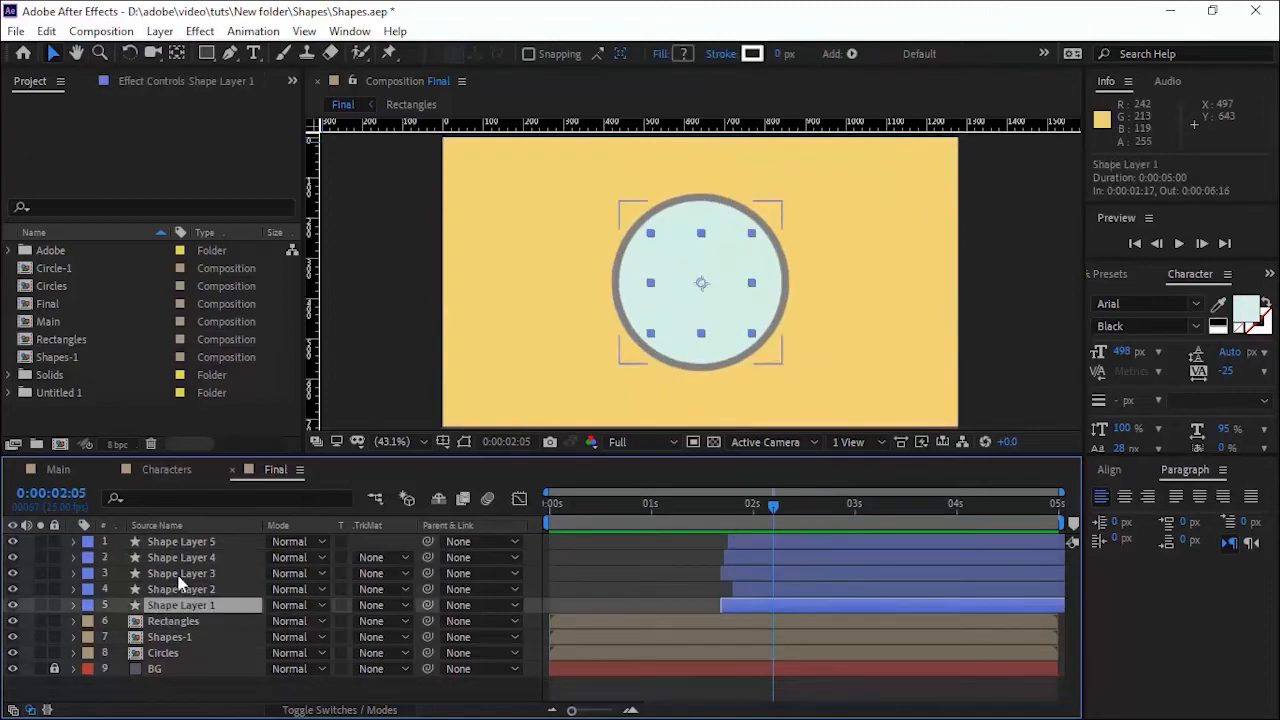
right_click(194, 557)
click(266, 451)
text(shap)
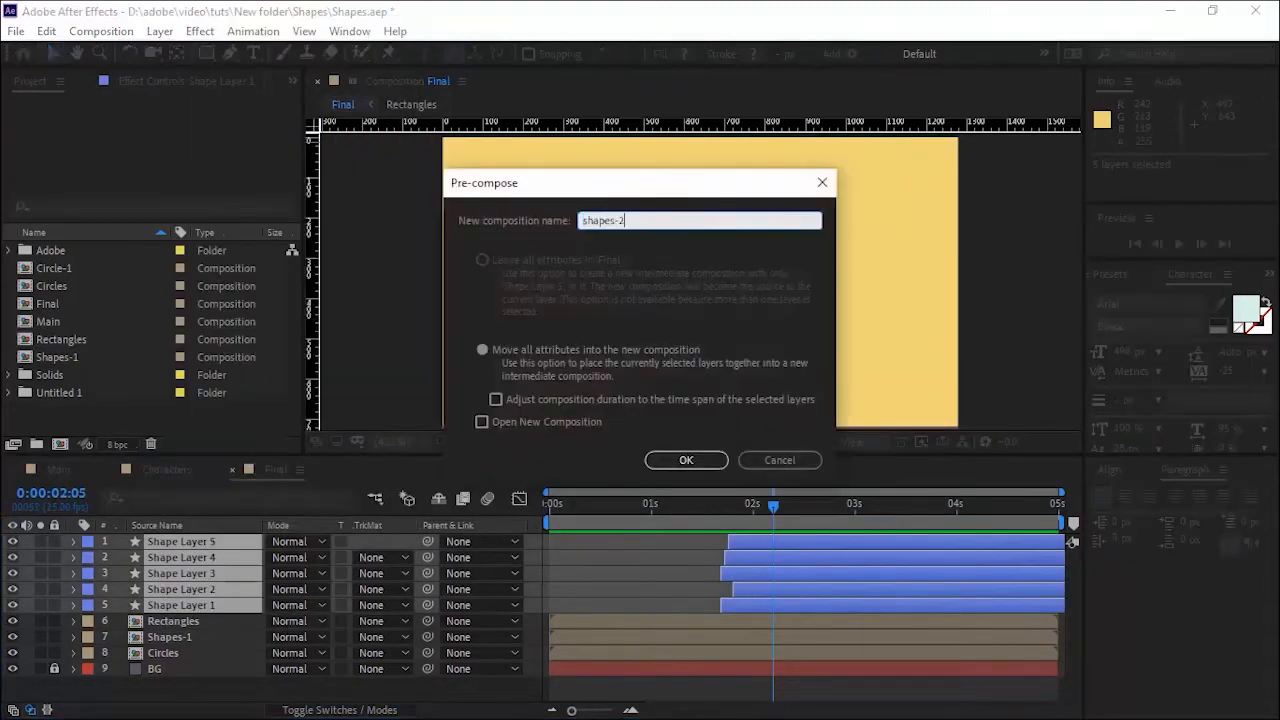
text(es-2)
key(Return)
Add a text layer reading "Shapes Demo" above the shapes-2 layer
right_click(203, 634)
mouse_move(240, 433)
click(470, 458)
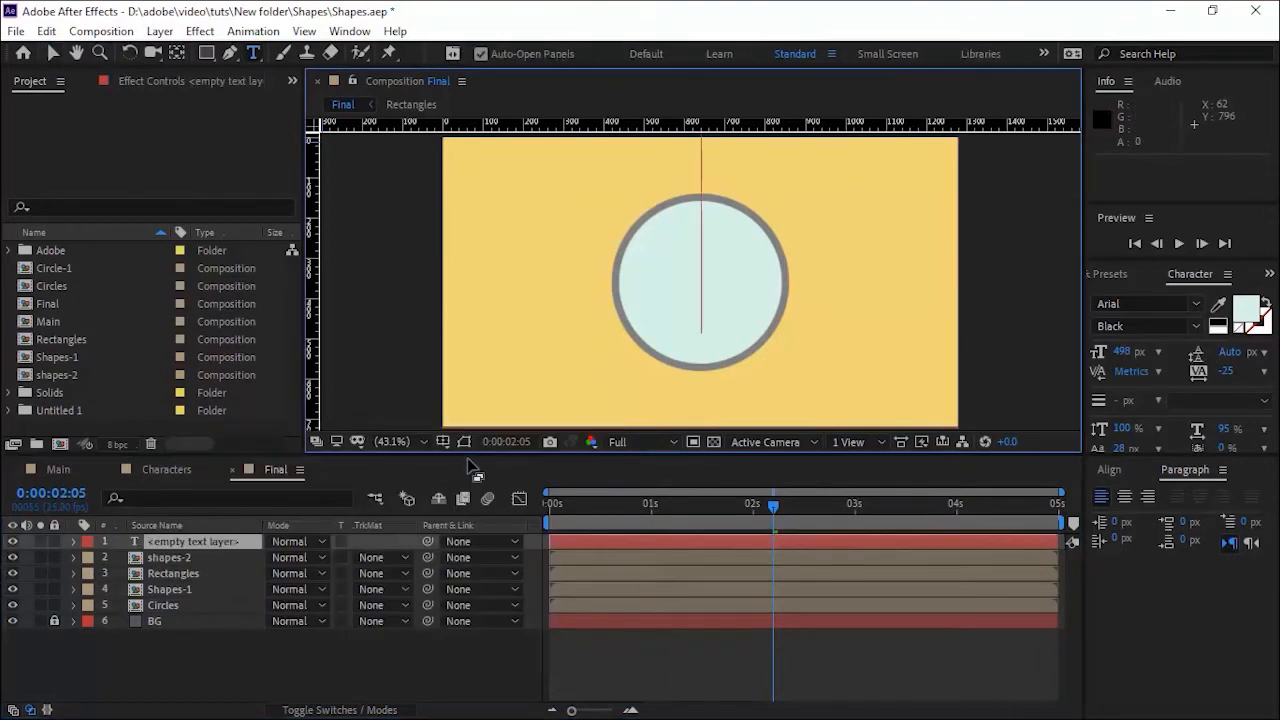
text(Shap)
click(197, 645)
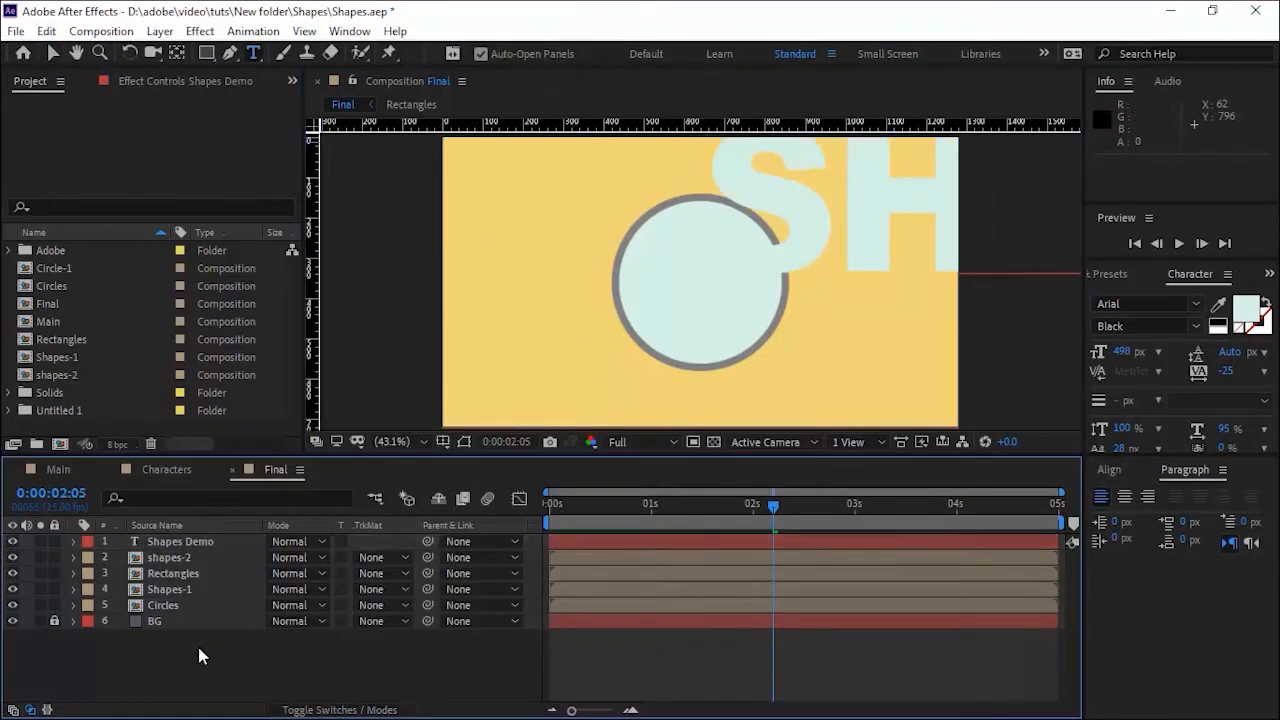
Set the Shapes Demo text to 50 px and fill it with grey
click(190, 542)
click(1120, 352)
text(50)
key(Return)
click(1258, 310)
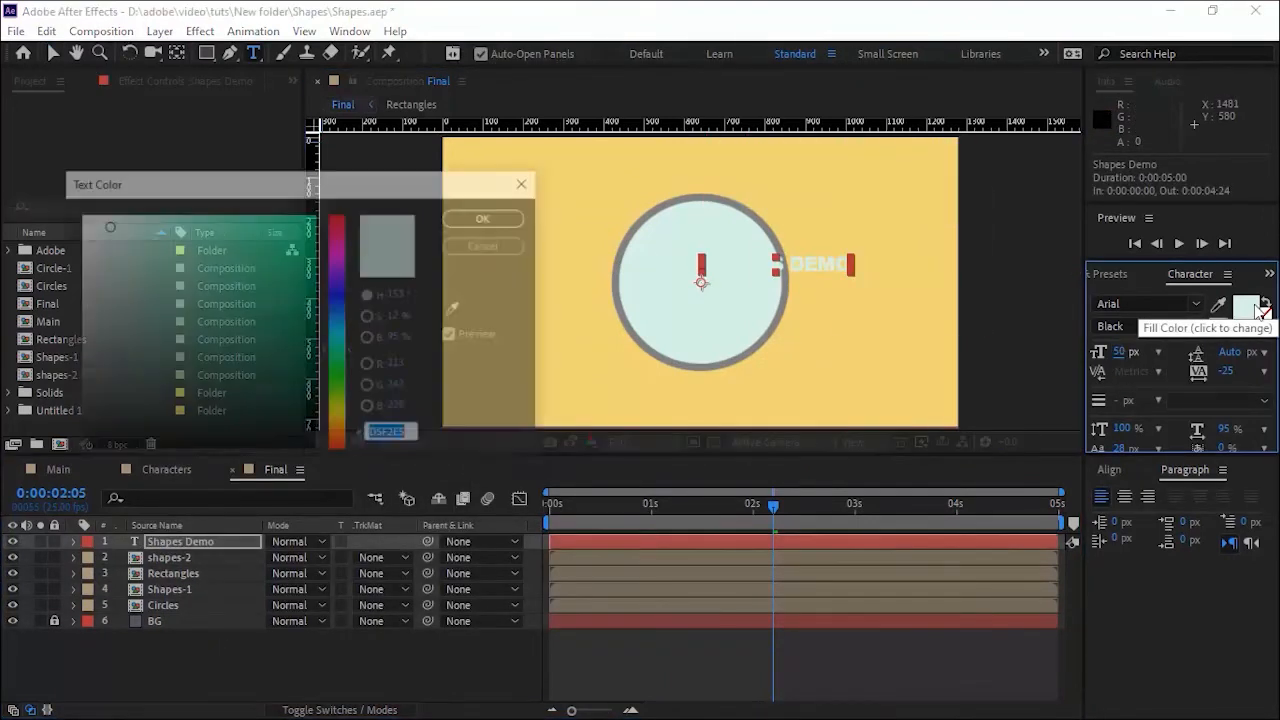
click(90, 320)
click(491, 217)
Centre the Shapes Demo text horizontally and vertically in the composition
click(1111, 470)
click(1135, 516)
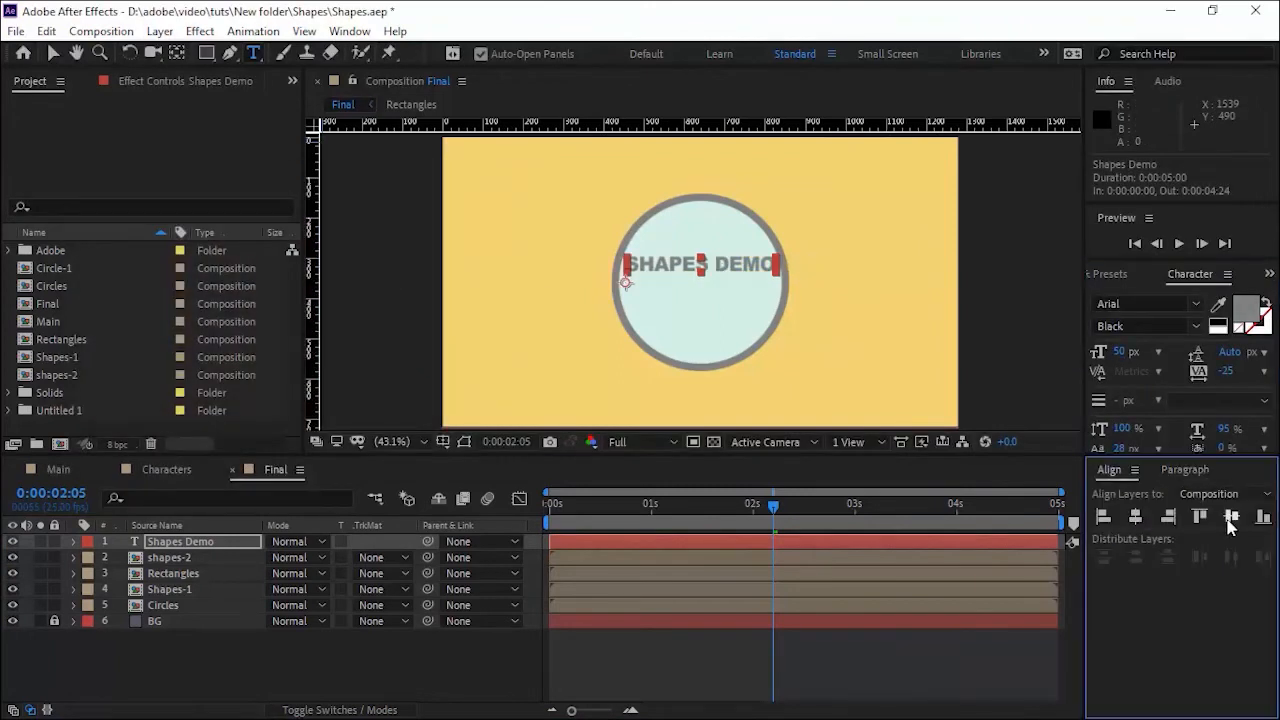
click(1232, 516)
click(465, 656)
Change the title's font to Century Schoolbook Regular at 52 px and centre it horizontally again
click(628, 284)
click(1100, 303)
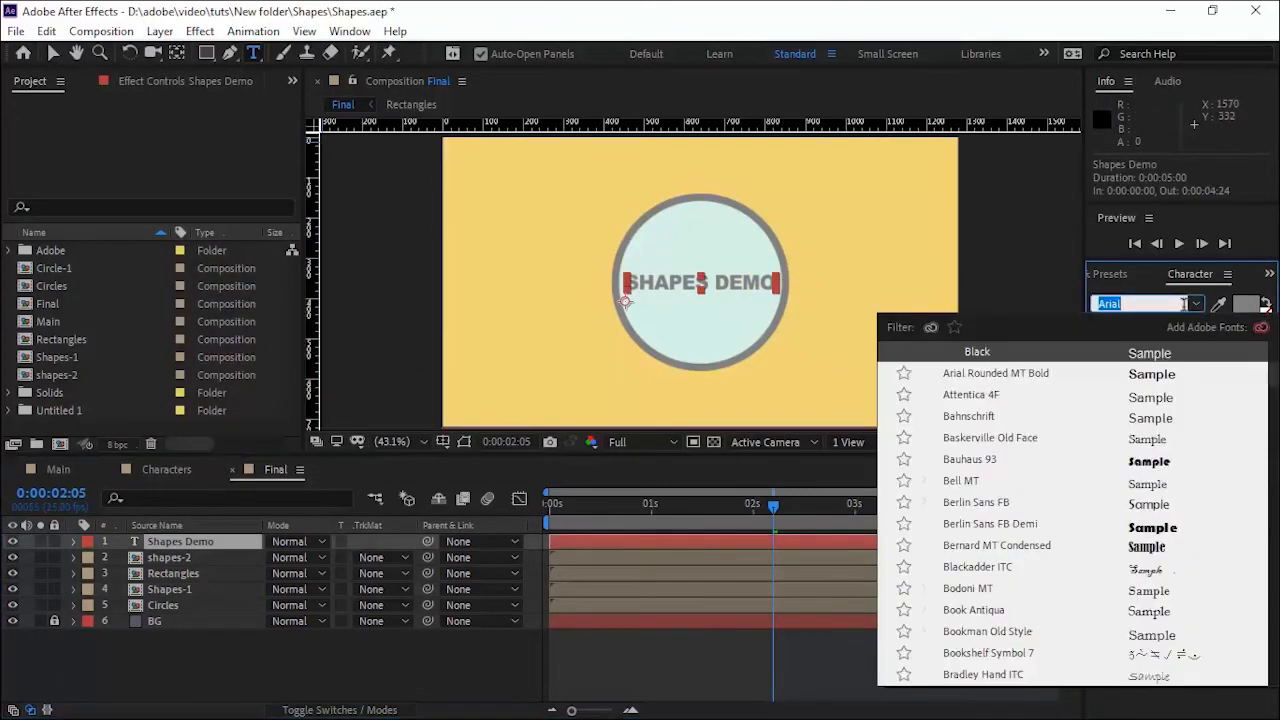
text(ce)
click(1045, 507)
click(484, 667)
click(222, 543)
click(1120, 350)
text(6)
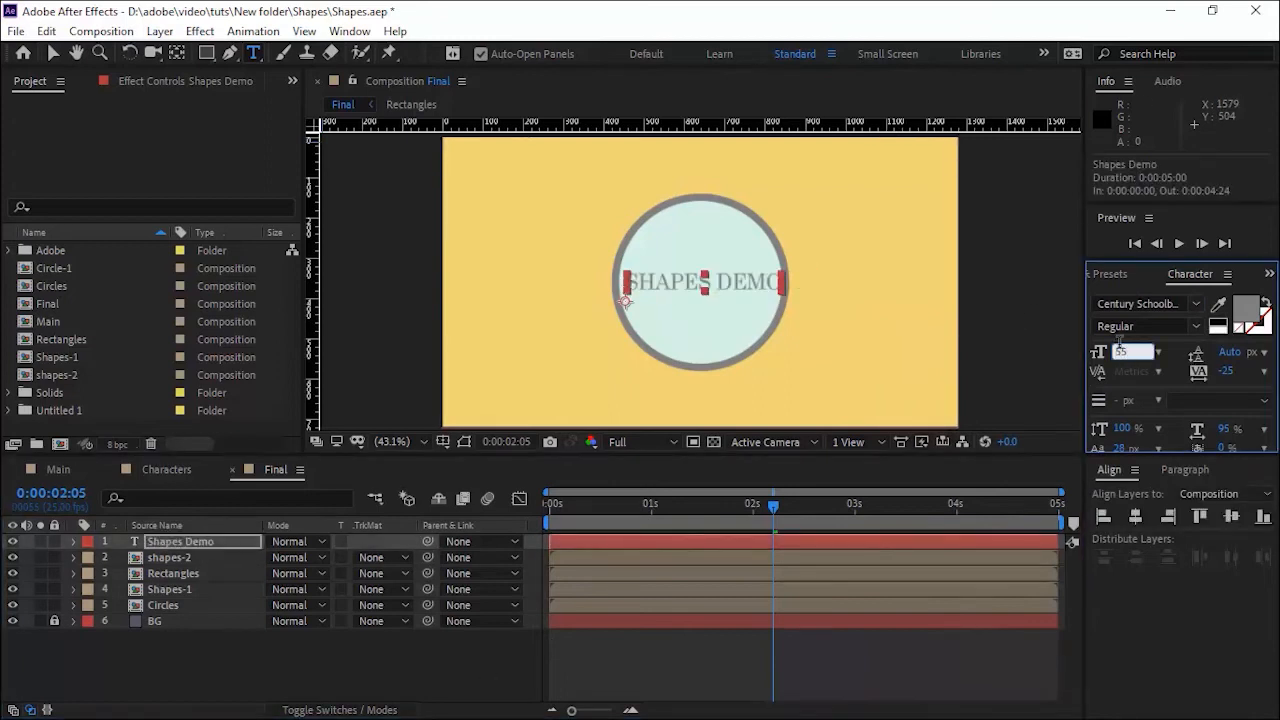
click(1138, 516)
click(474, 685)
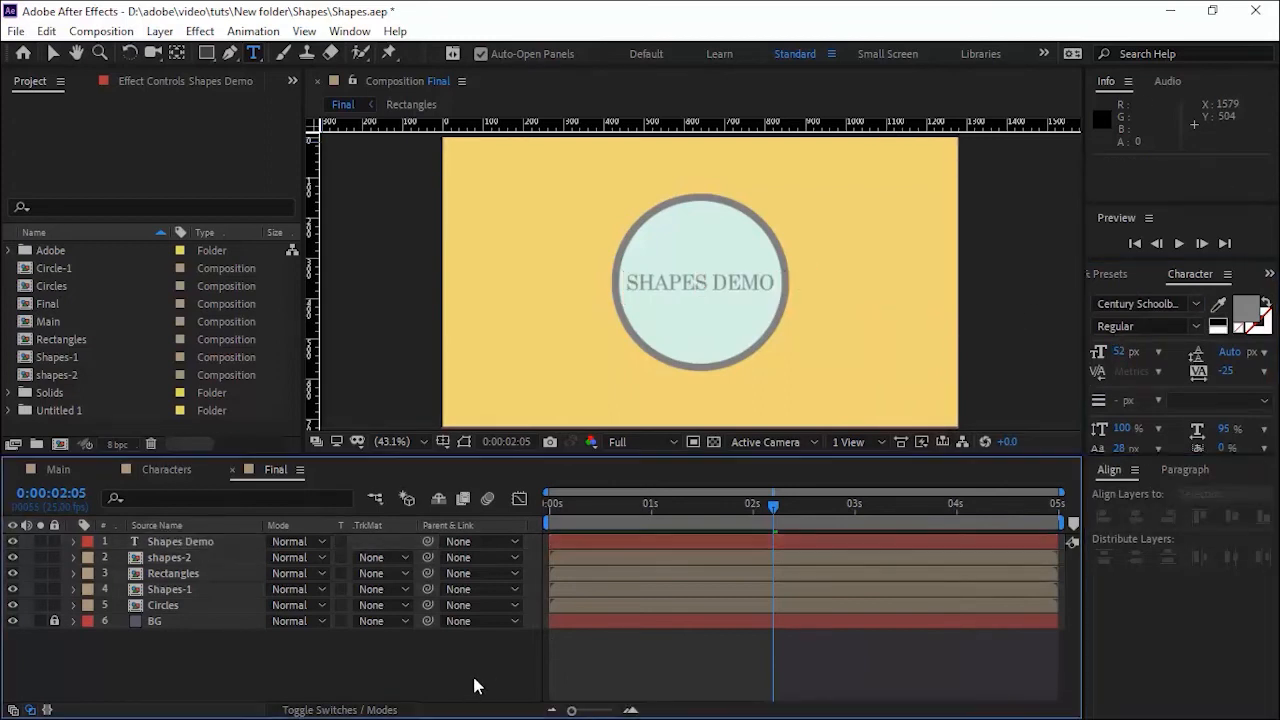
Add a Drop Shadow layer style to the Shapes Demo text with 20% opacity and a distance of 4
right_click(190, 541)
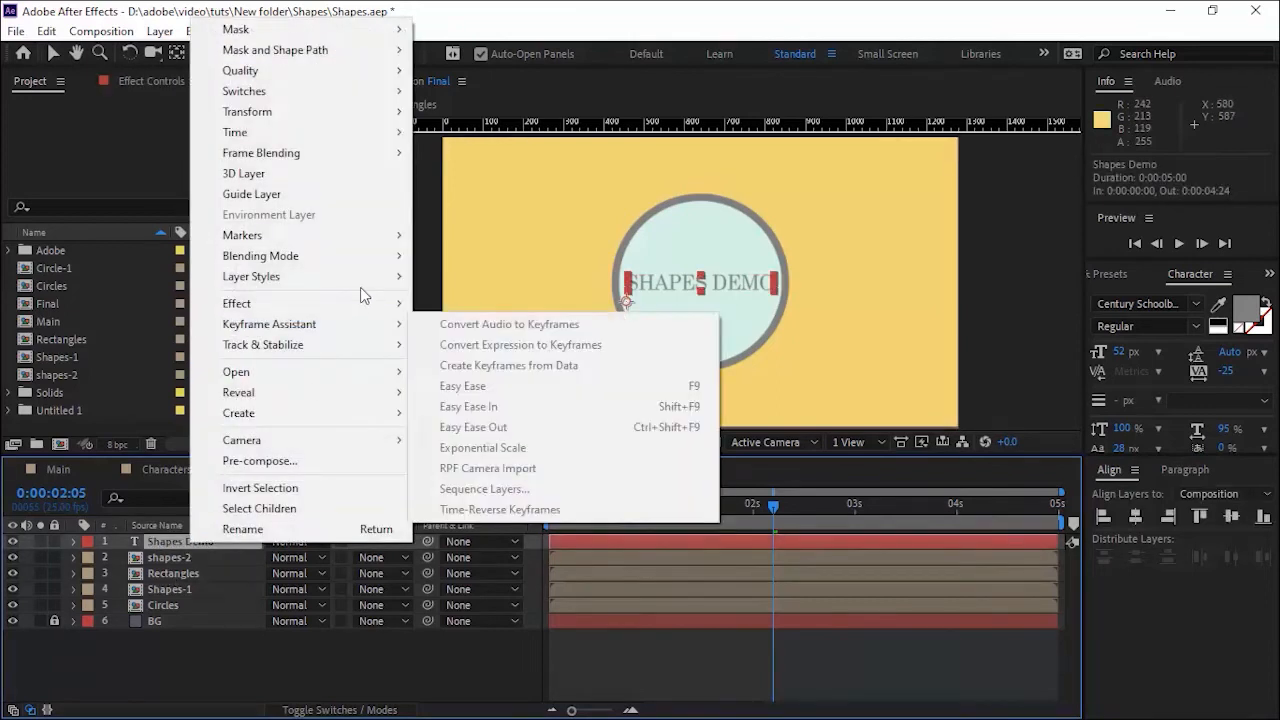
click(493, 346)
click(106, 622)
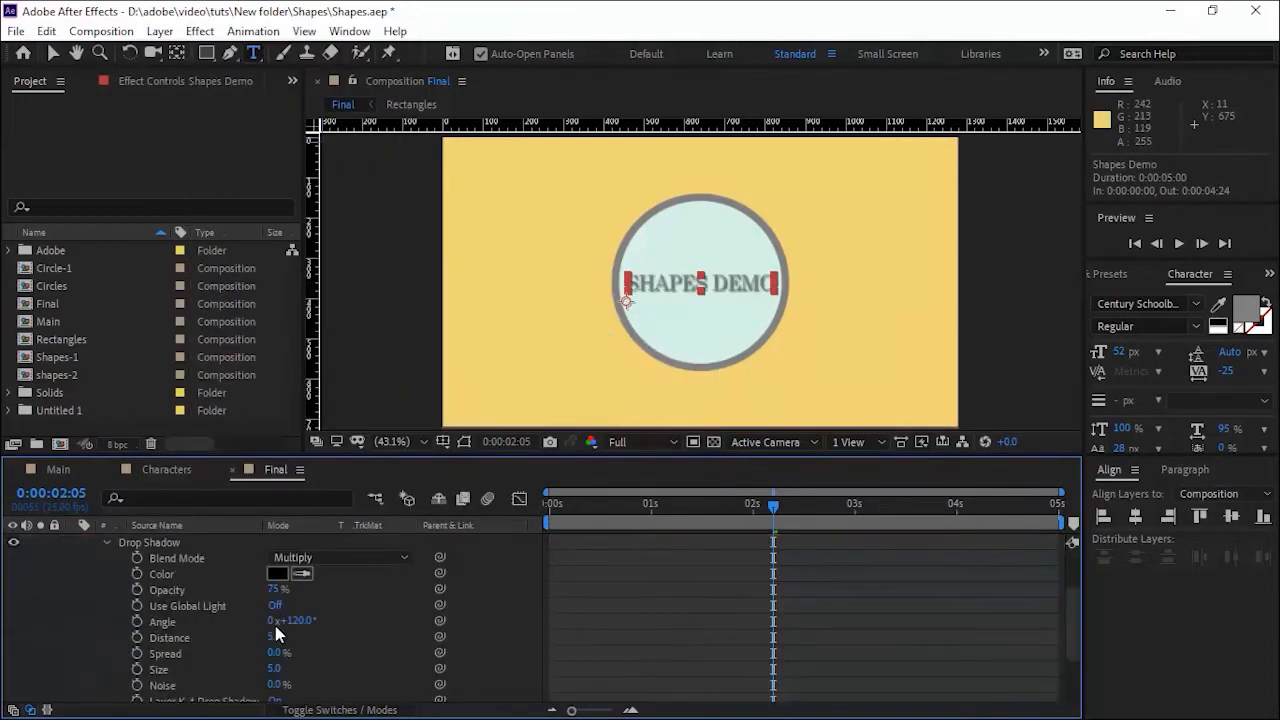
text(36)
key(Return)
Sharpen the title's drop shadow by setting its Size to 0 and its Opacity to 20%
click(423, 441)
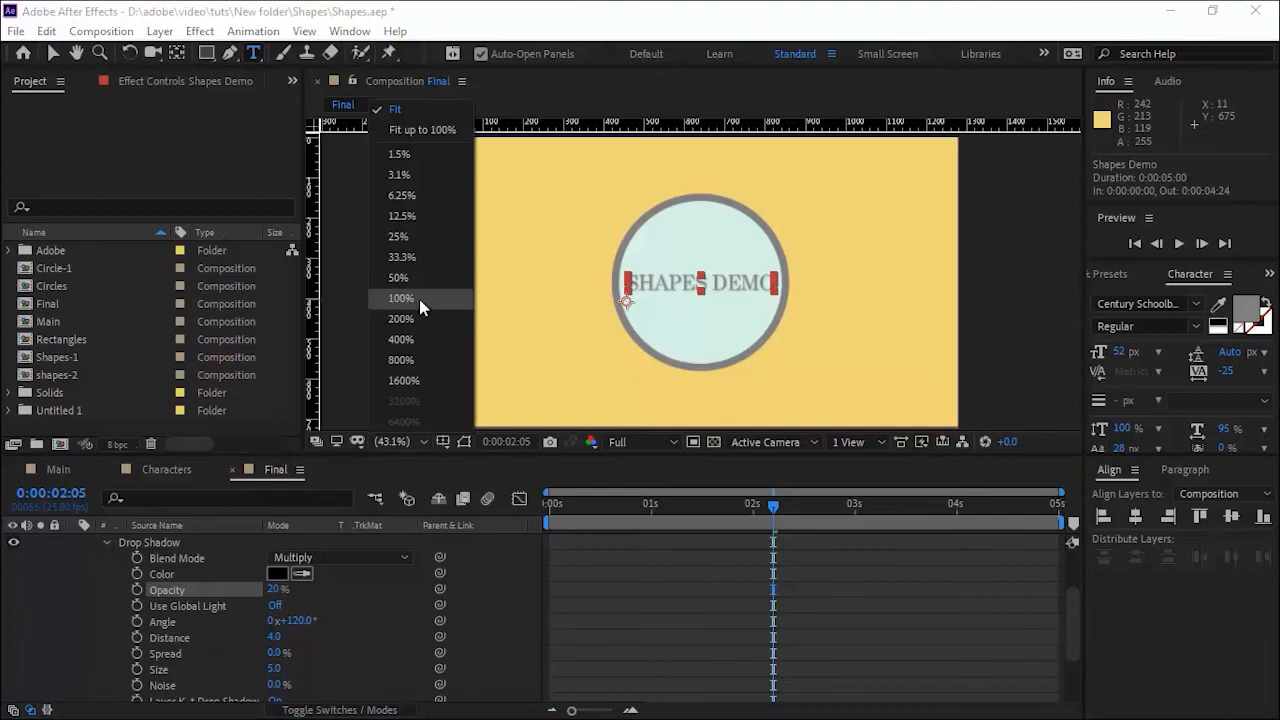
click(419, 299)
drag(286, 589, 272, 590)
key(Return)
click(272, 591)
text(35)
key(Return)
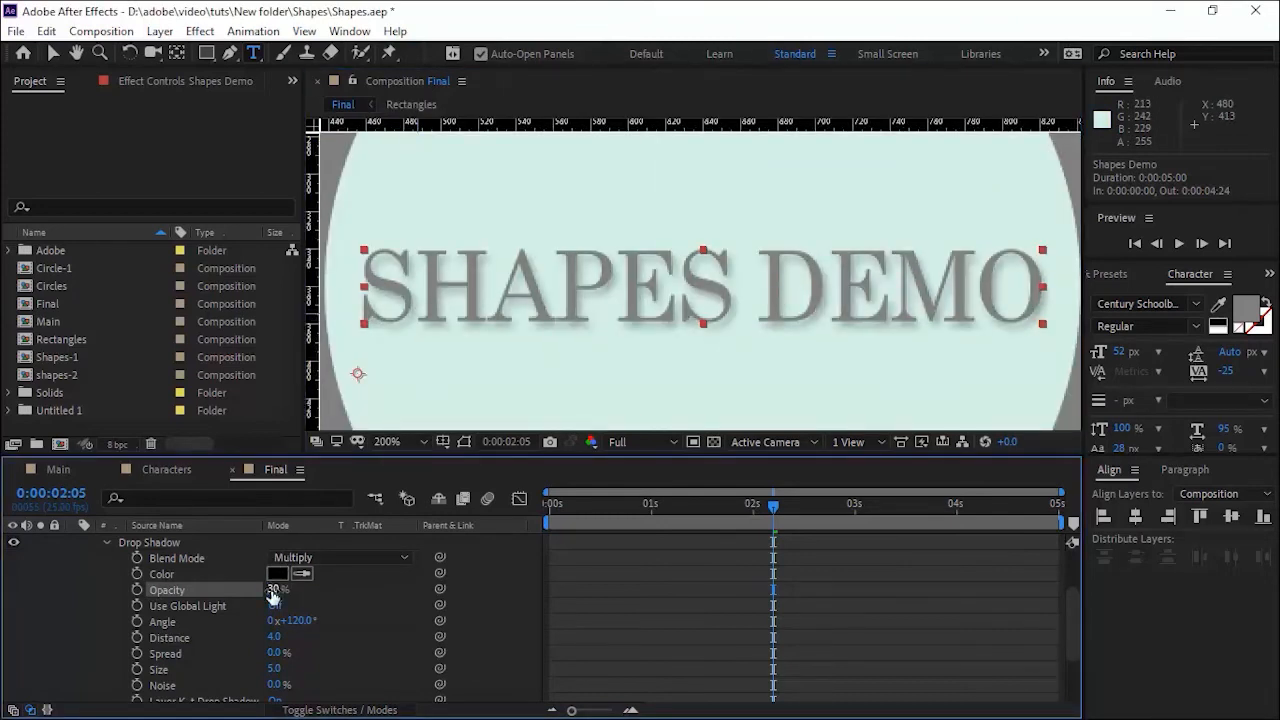
drag(275, 668, 268, 667)
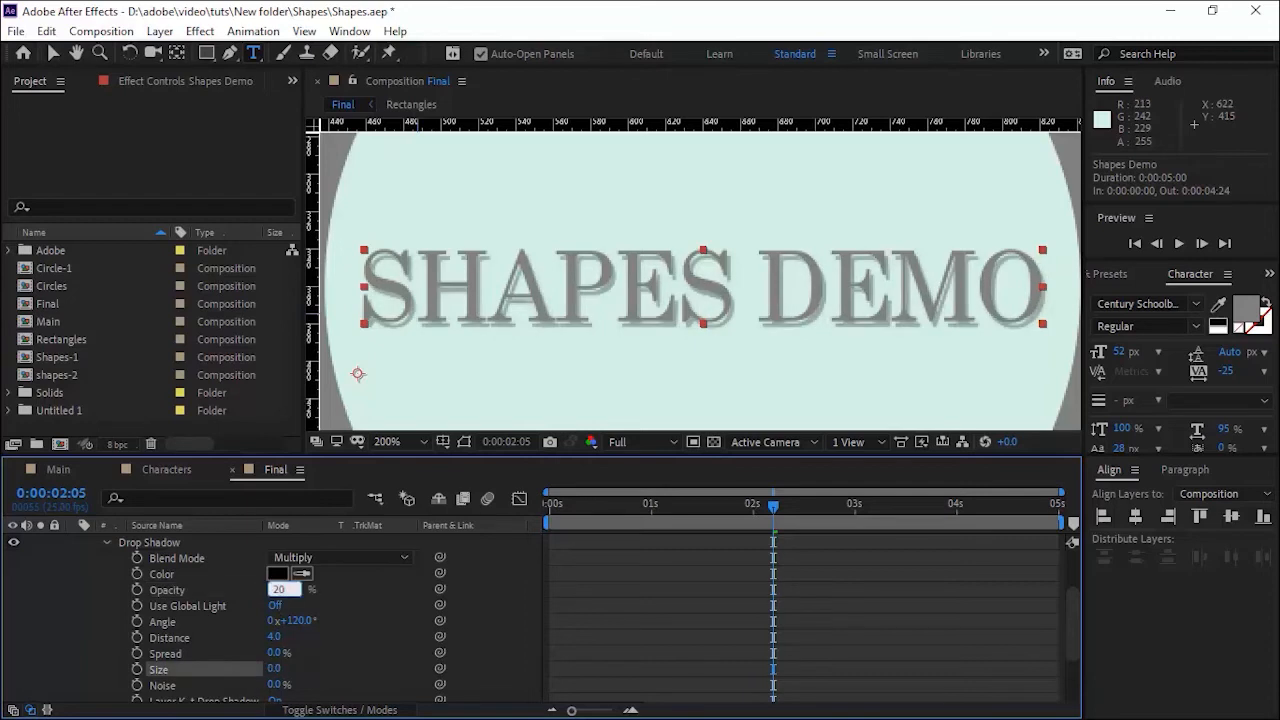
key(Return)
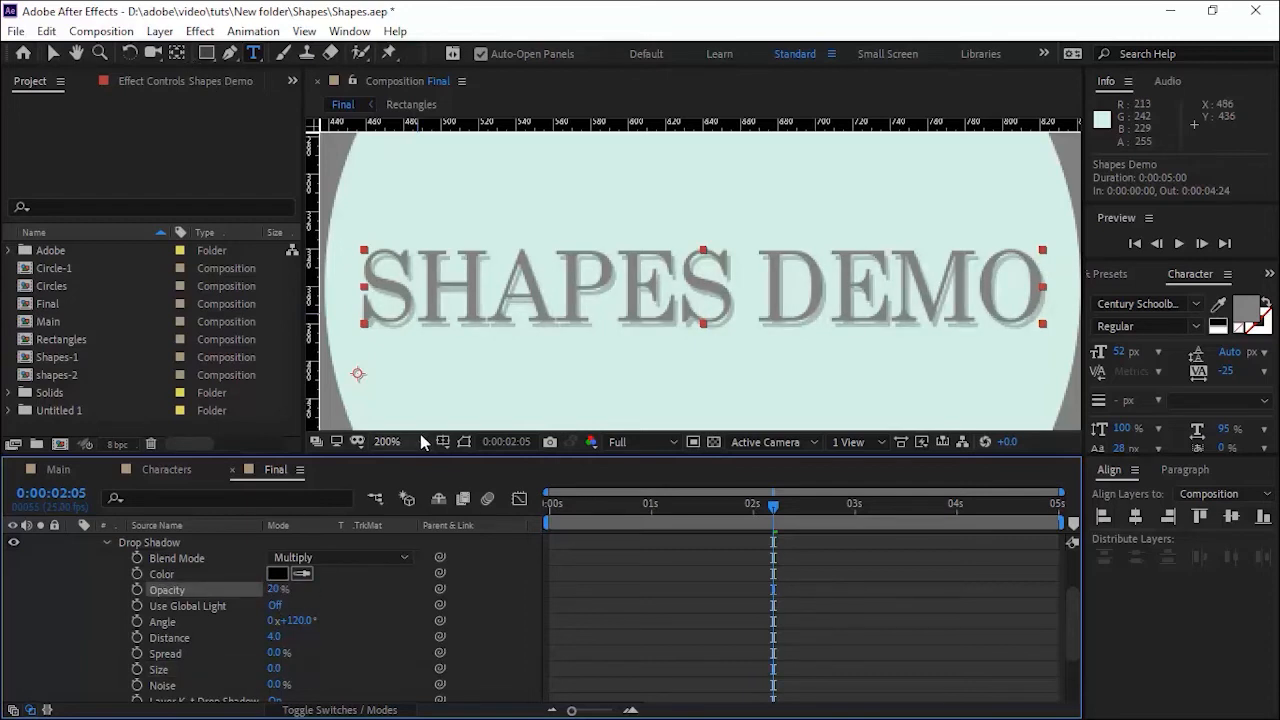
click(422, 441)
click(400, 110)
Add a white text layer reading "S" and place it over the first letter of the title
click(53, 53)
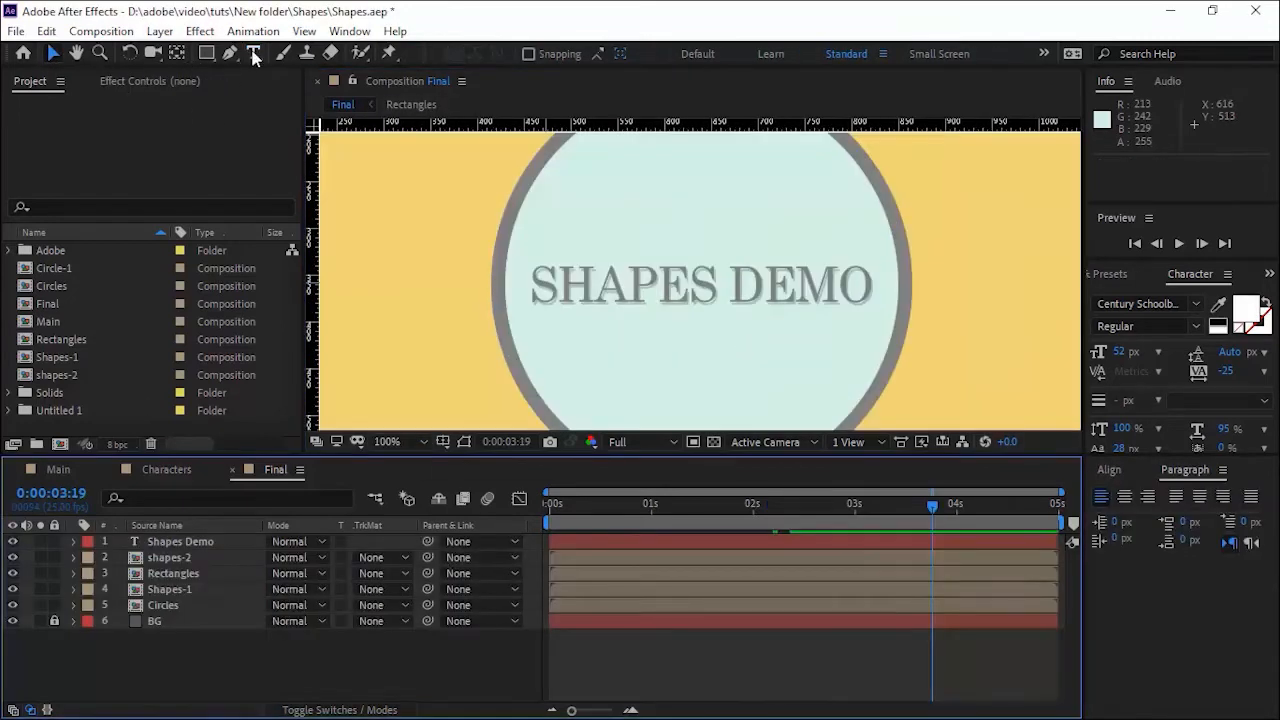
click(253, 54)
click(558, 287)
text(S)
key(BackSpace)
click(280, 654)
click(537, 271)
click(583, 331)
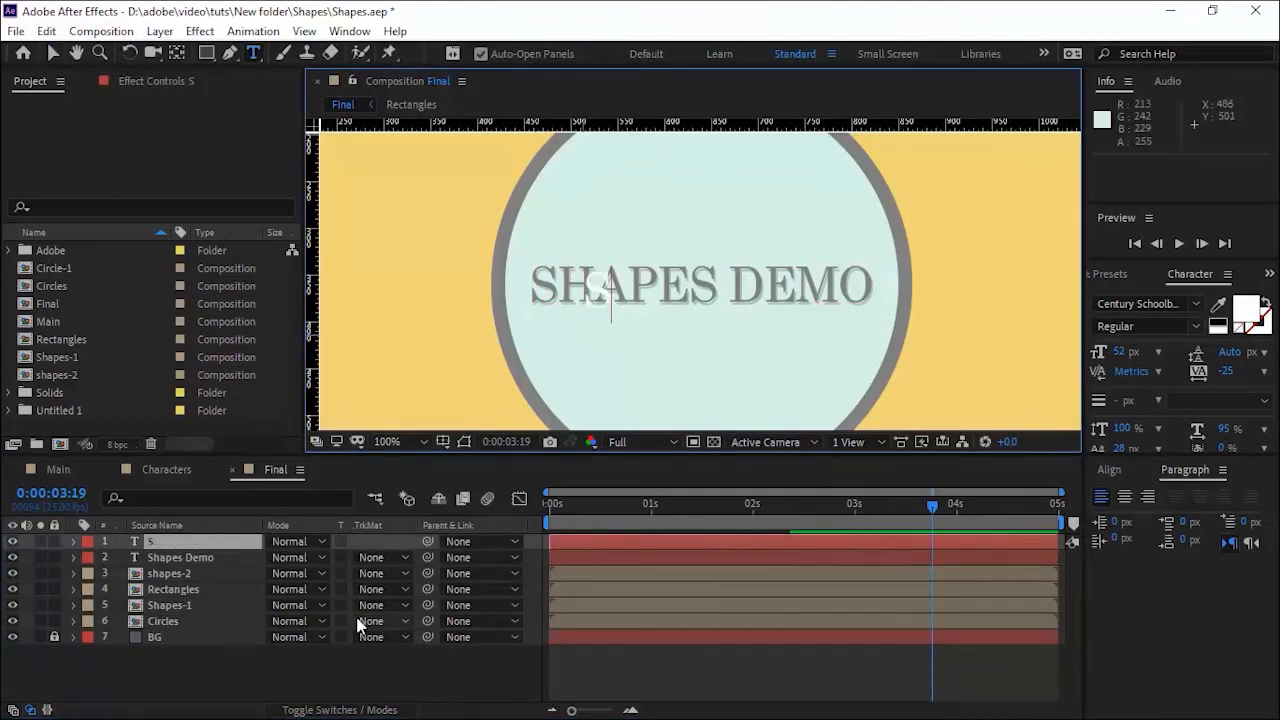
text(S)
click(53, 55)
drag(600, 289, 547, 285)
click(472, 666)
Animate the S layer's Position from 456, 718 at 0:00:02:00 to 456, 408 at 0:00:03:04
click(156, 541)
key(p)
drag(302, 560, 542, 553)
key(ctrl+z)
drag(785, 508, 752, 506)
key(Delete)
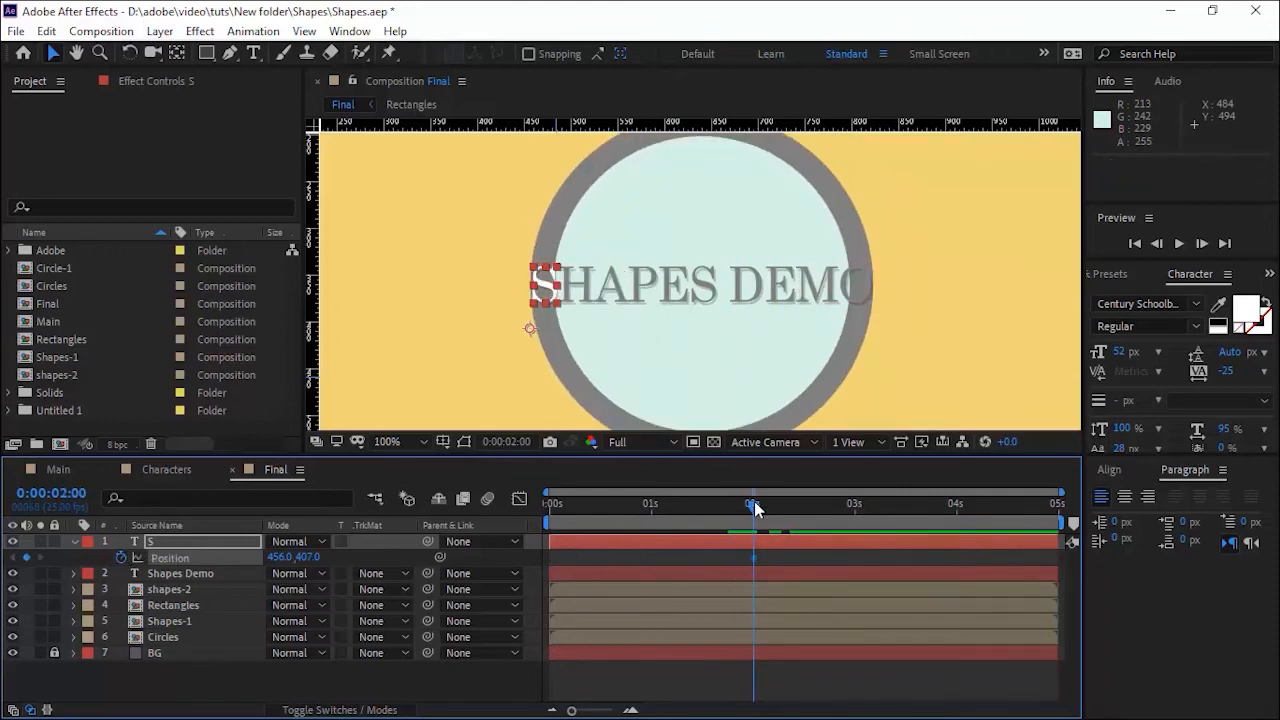
click(871, 506)
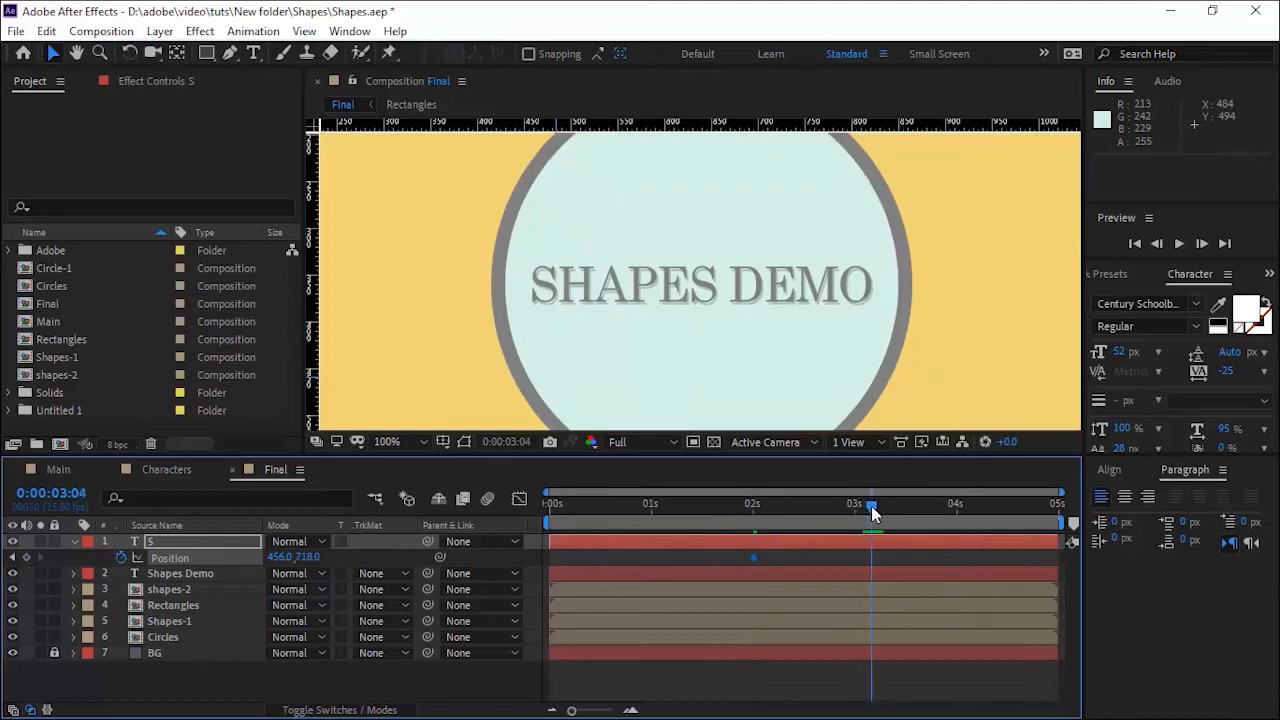
drag(313, 561, 300, 558)
drag(808, 506, 853, 514)
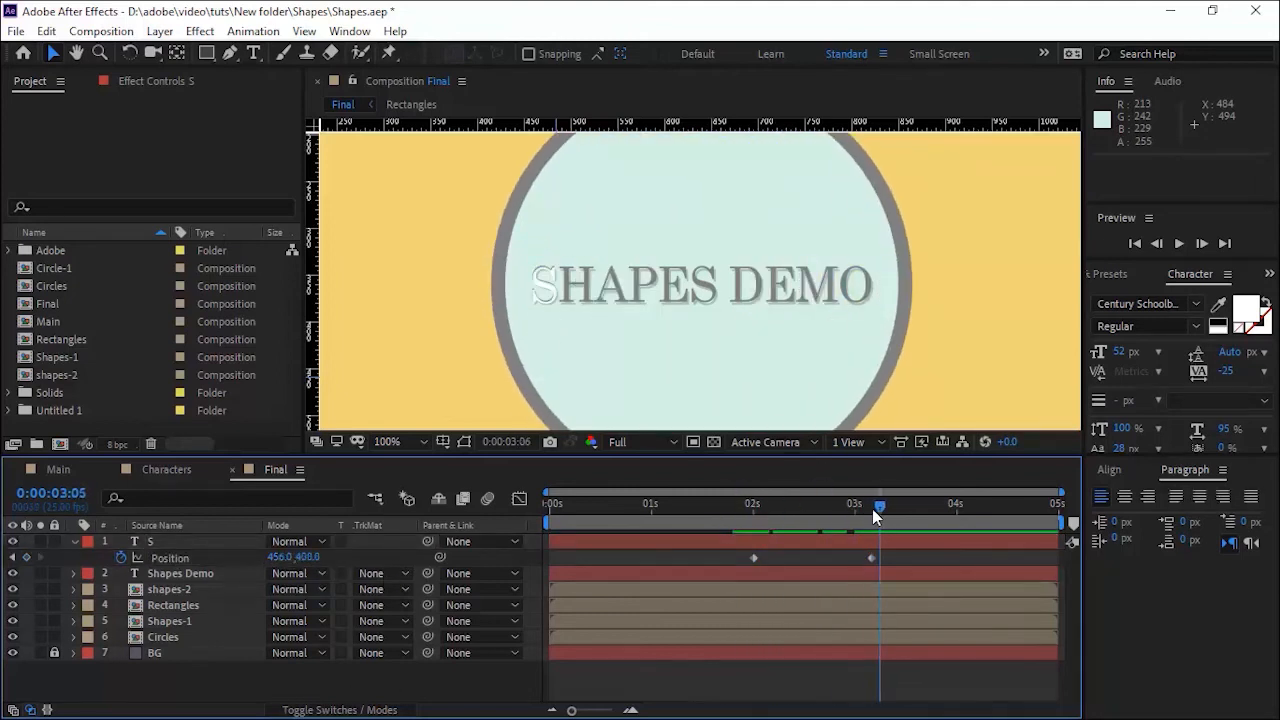
drag(926, 684, 728, 536)
key(F9)
click(435, 677)
alt+click(120, 558)
key(ctrl+z)
key(ctrl+z)
Add the bounce expression with amp .06 and freq 3 to the S layer's Position
alt+click(121, 558)
key(ctrl+v)
click(507, 577)
Preview the S animation with the Shapes Demo layer visible and hidden
drag(880, 506, 712, 504)
key(space)
key(space)
click(13, 608)
key(space)
key(space)
click(13, 607)
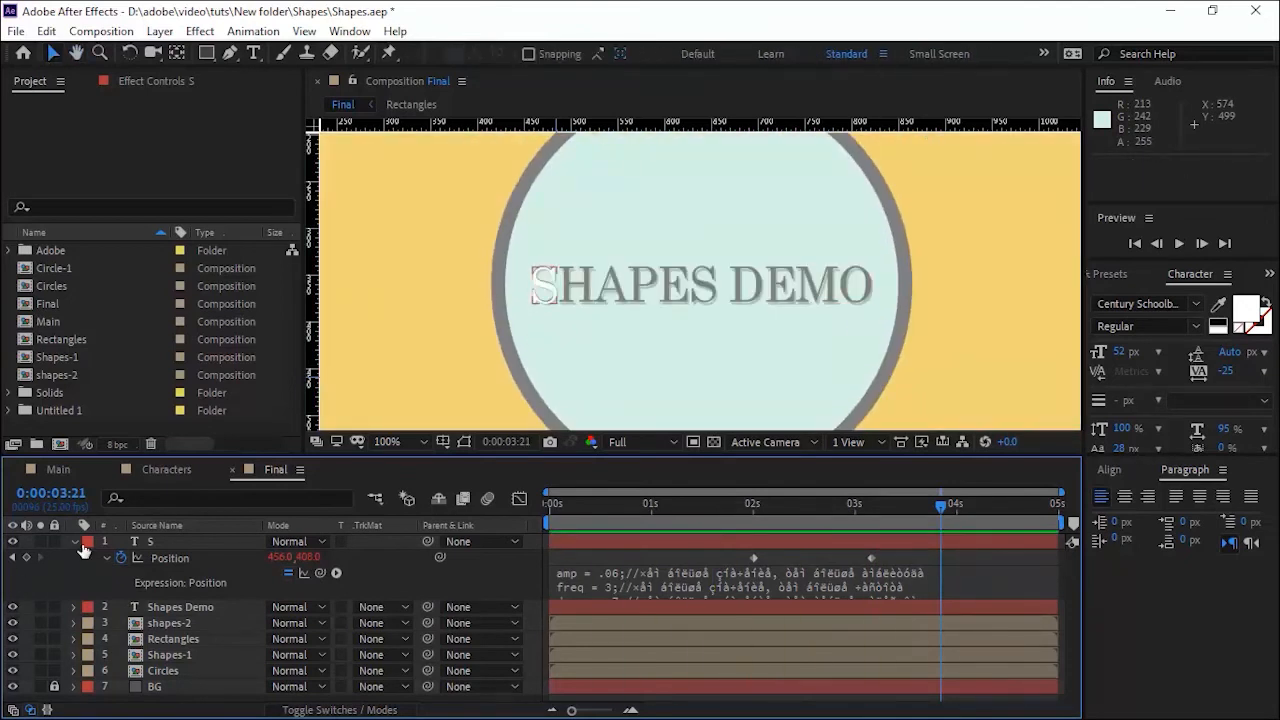
click(74, 541)
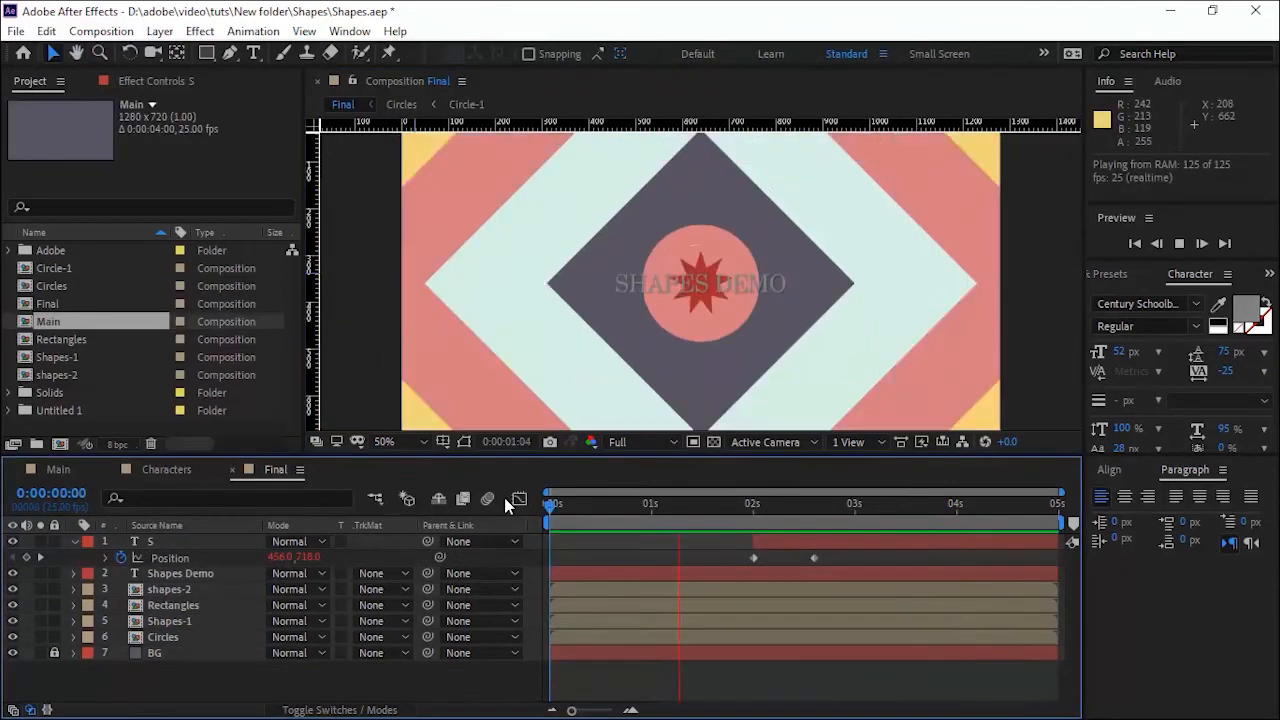
Move the S layer's second Position keyframe to 0:00:02:12, preview the faster motion and save the project
drag(809, 560, 808, 562)
drag(813, 558, 801, 558)
click(732, 509)
key(space)
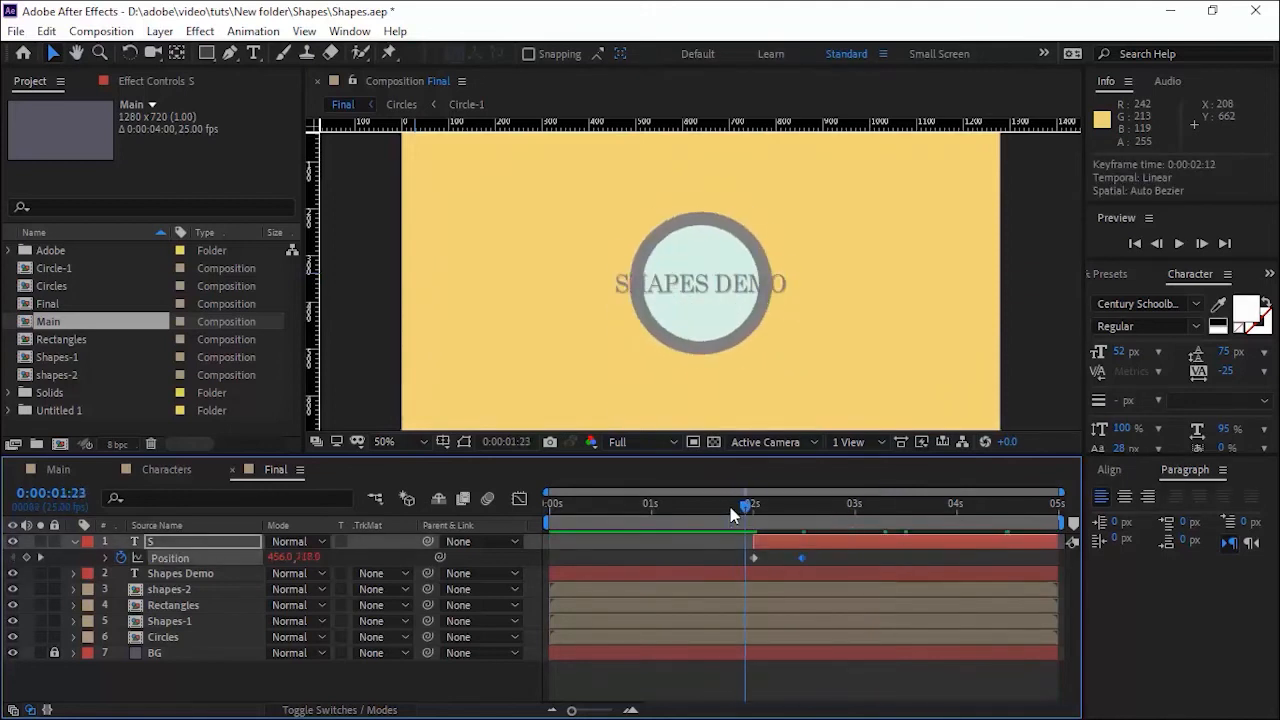
click(466, 680)
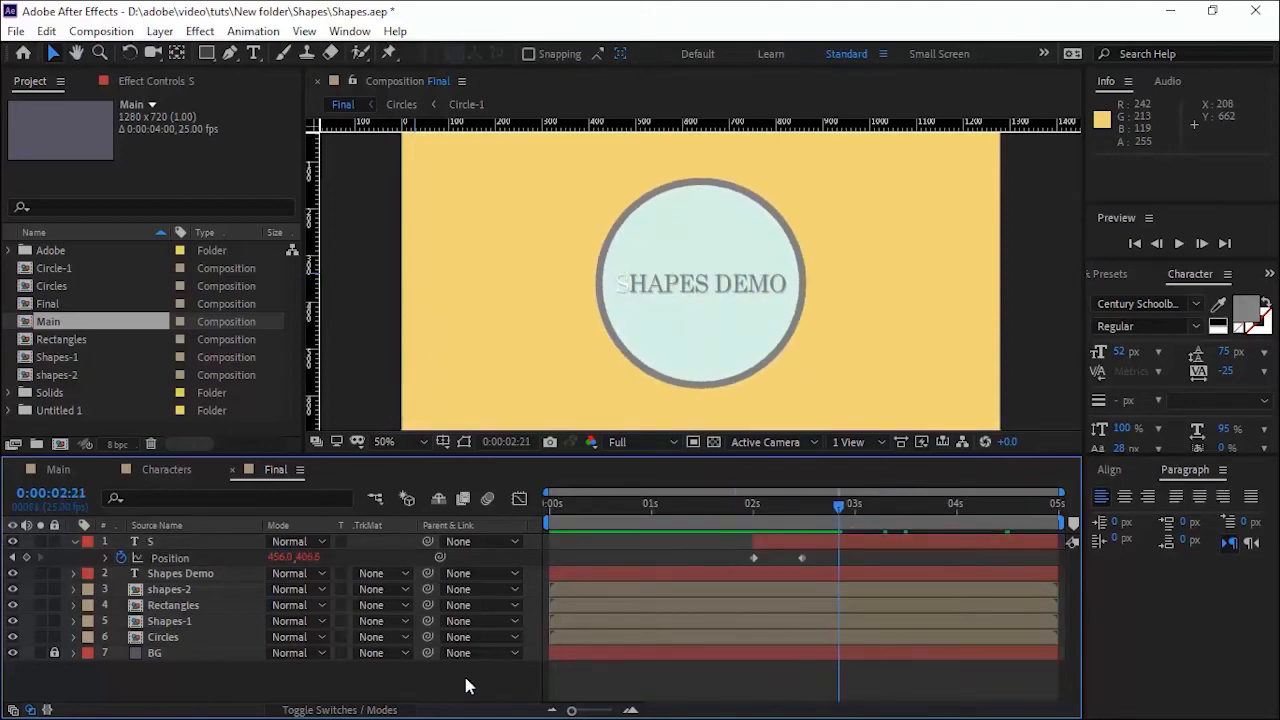
key(ctrl+s)
Add a white text layer reading "H" and align it over the H of the title
click(253, 53)
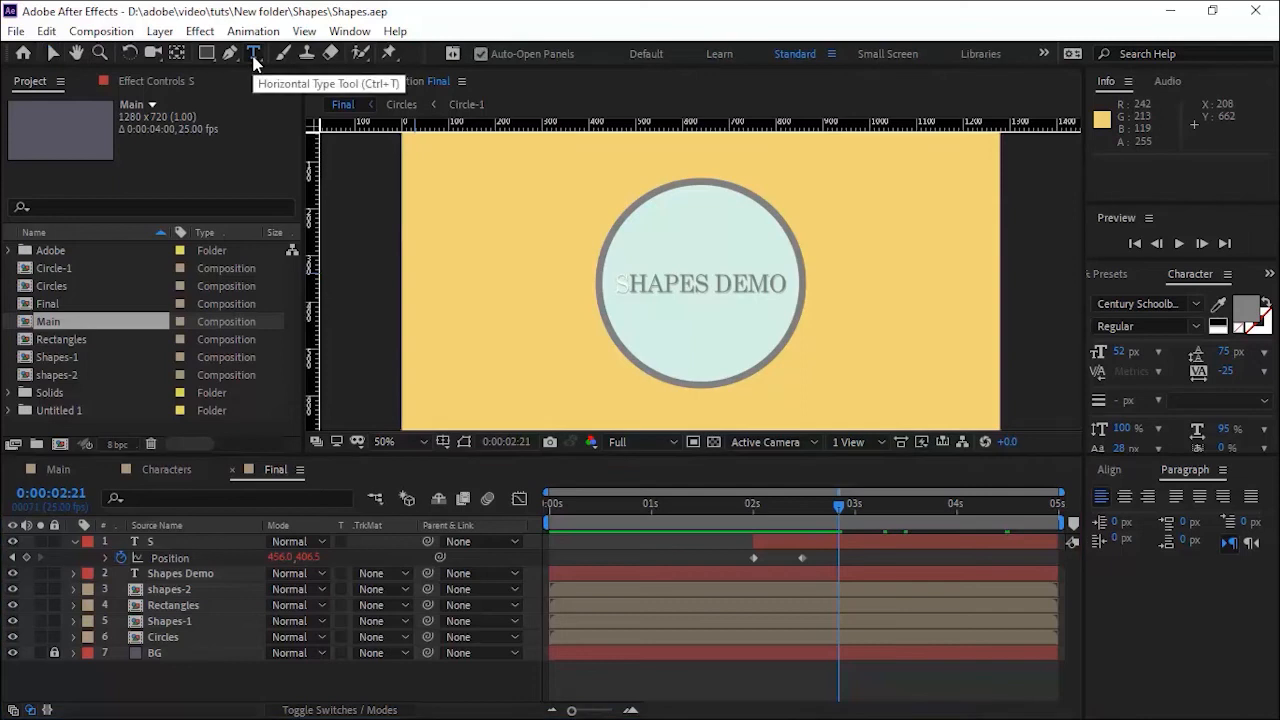
click(624, 305)
text(H)
click(53, 53)
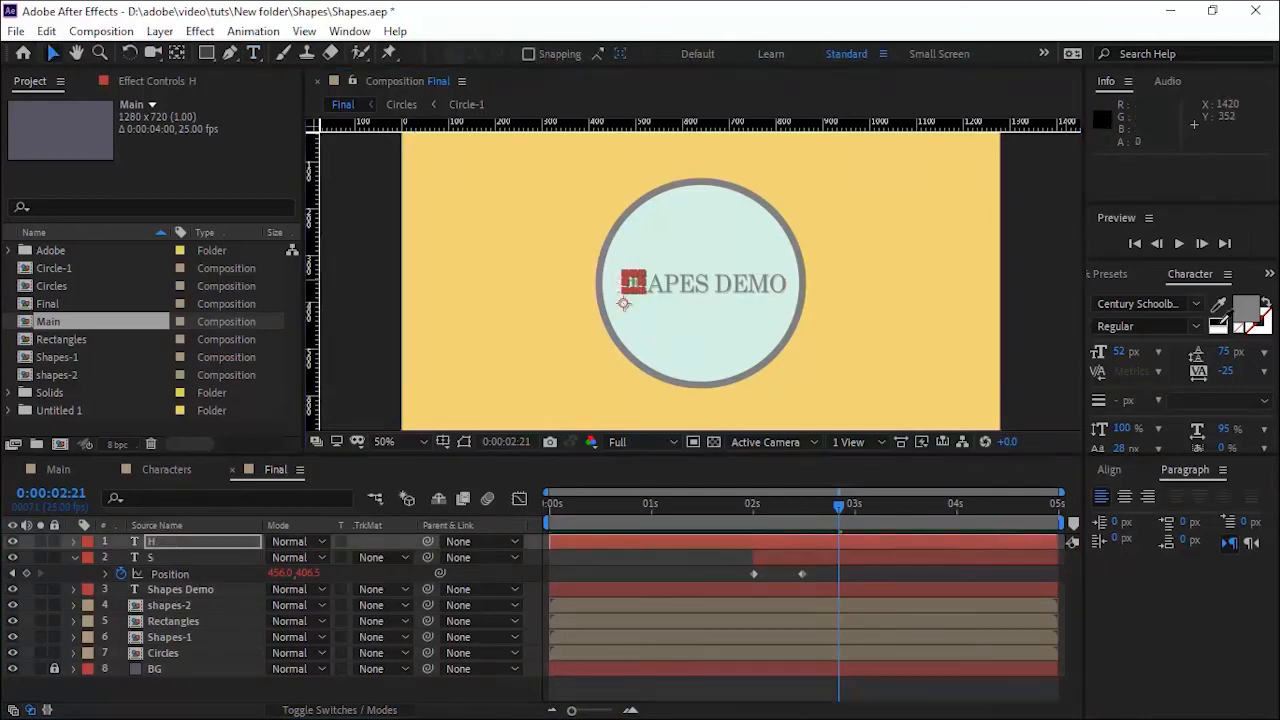
click(1218, 322)
click(480, 691)
click(415, 442)
click(401, 319)
drag(452, 281, 471, 288)
double_click(467, 293)
click(442, 684)
key(v)
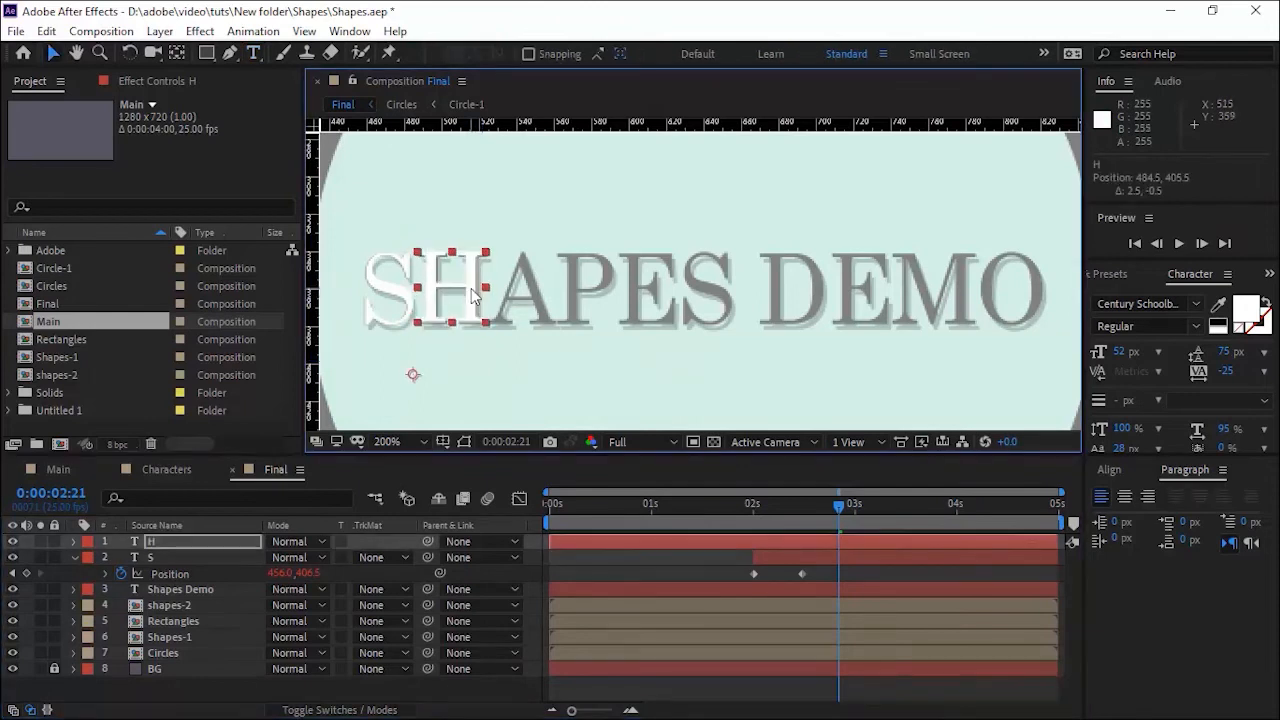
Move the H layer to start at 0:00:02:00
drag(582, 542, 784, 540)
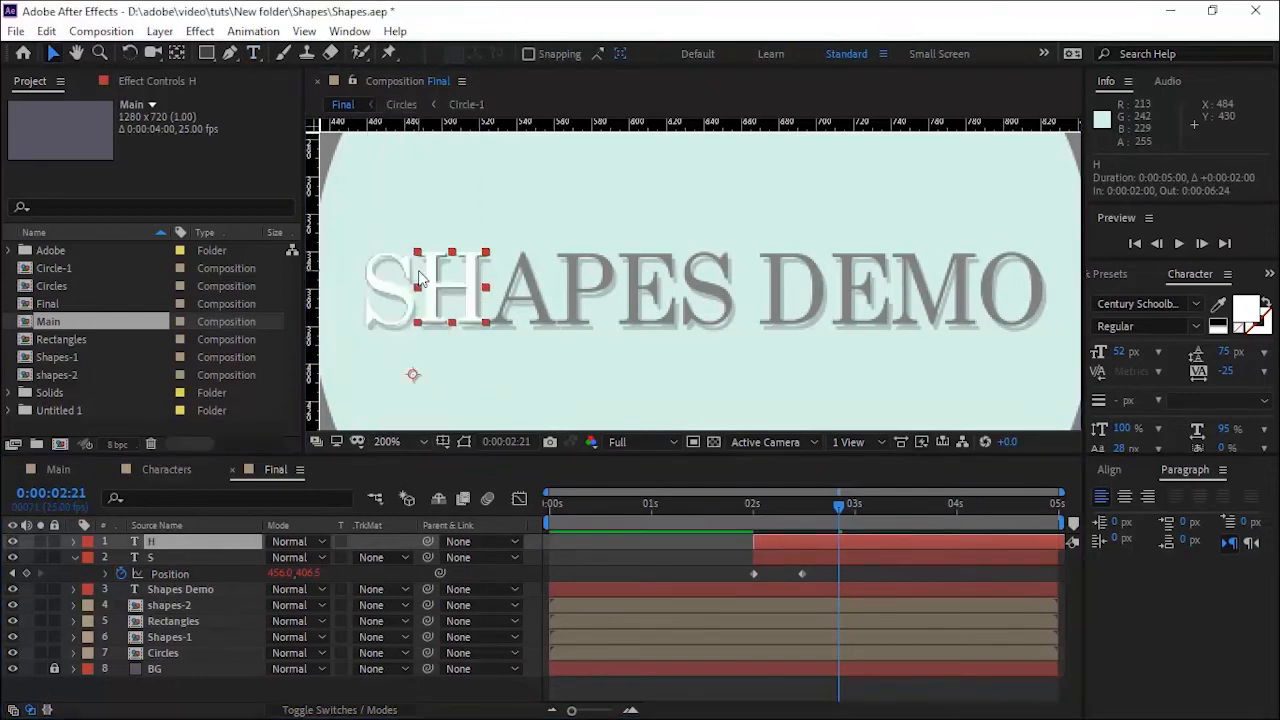
key(comma)
key(comma)
key(comma)
Keyframe the H layer's Position from below the frame at 0:00:02:00 up to 484.5, 406.5 at 0:00:02:12
key(p)
click(12, 589)
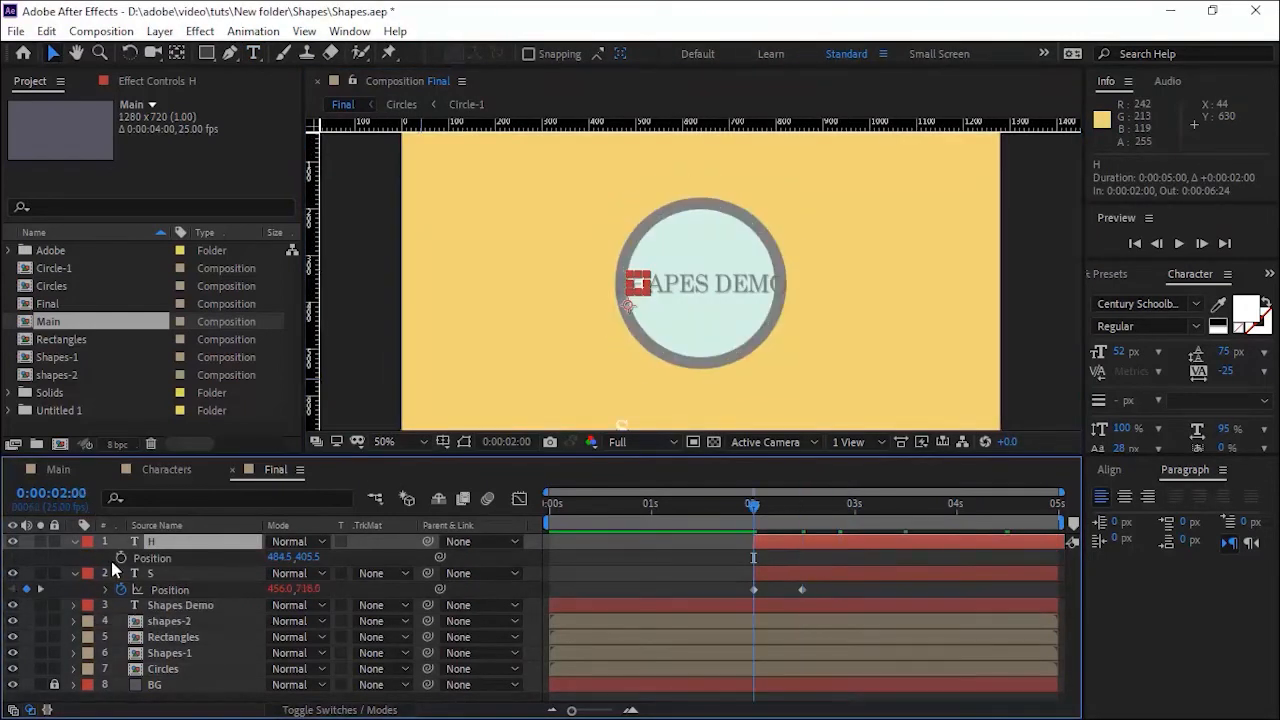
click(121, 557)
key(ctrl+z)
drag(279, 559, 571, 566)
click(40, 589)
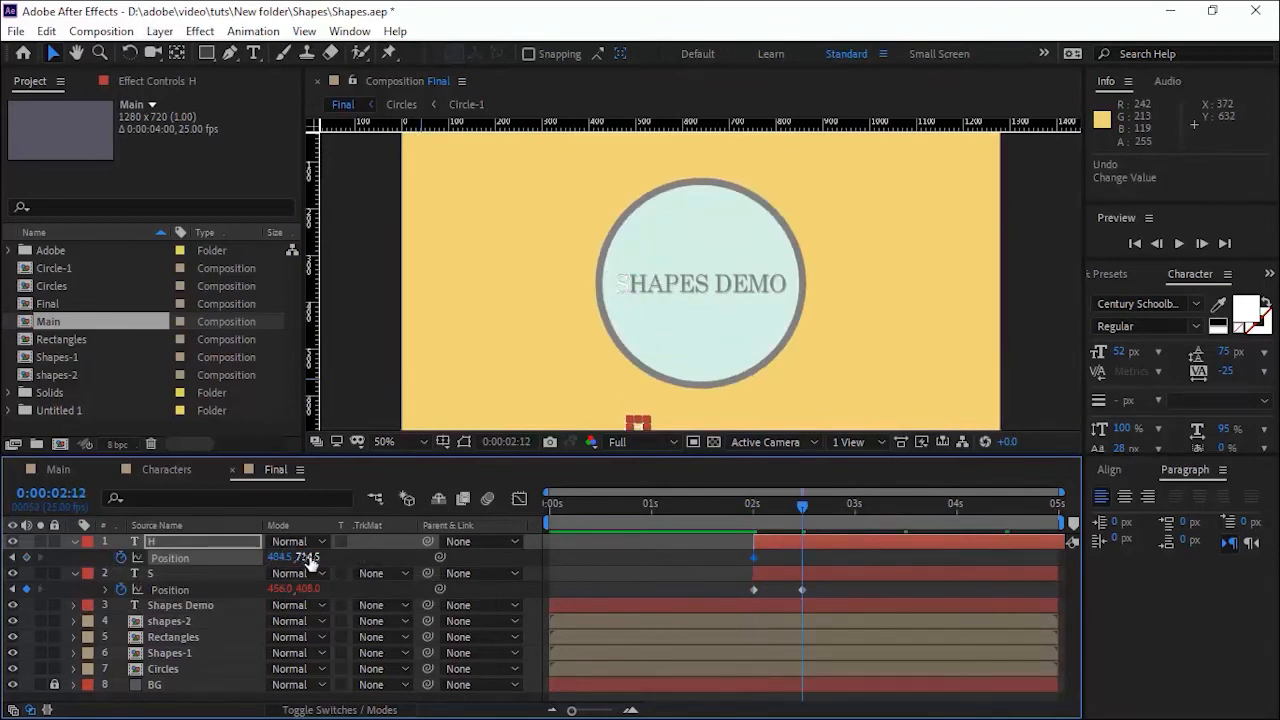
drag(122, 562, 51, 562)
scroll(434, 362, up, 2)
drag(302, 560, 304, 572)
Add the bounce expression to the H layer's Position and fit the whole composition in view
alt+click(121, 557)
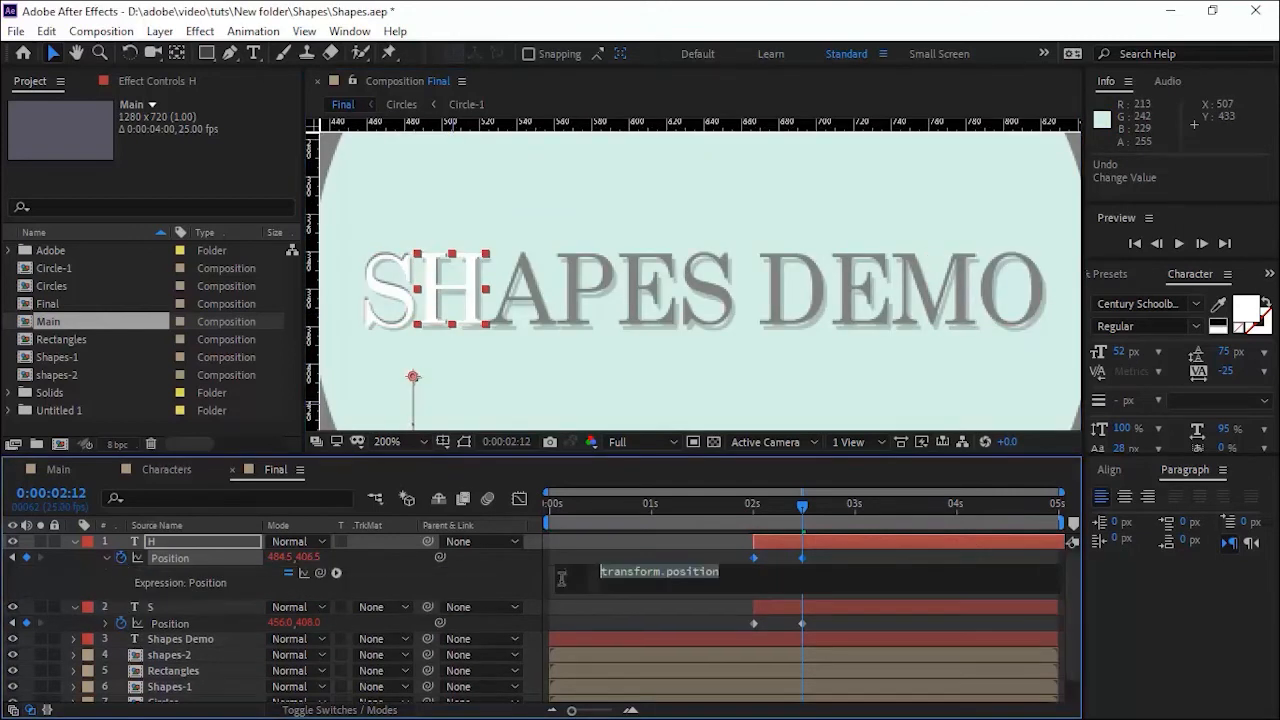
click(510, 585)
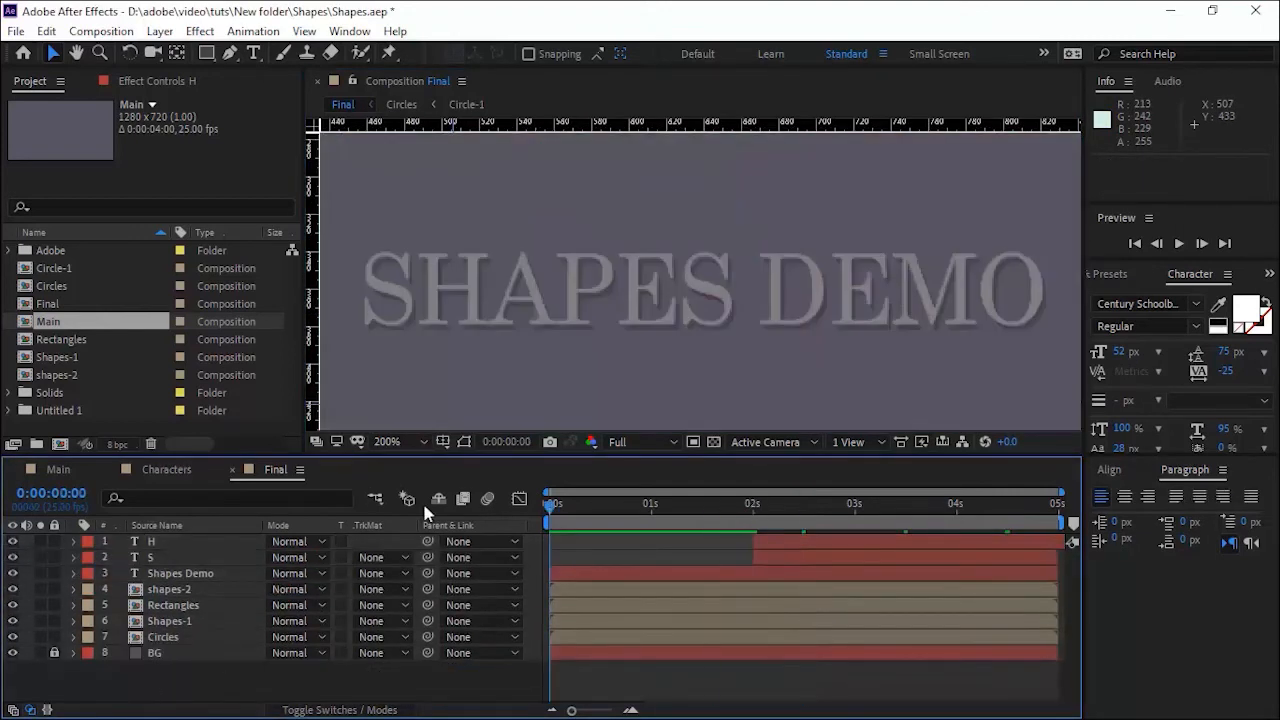
click(395, 441)
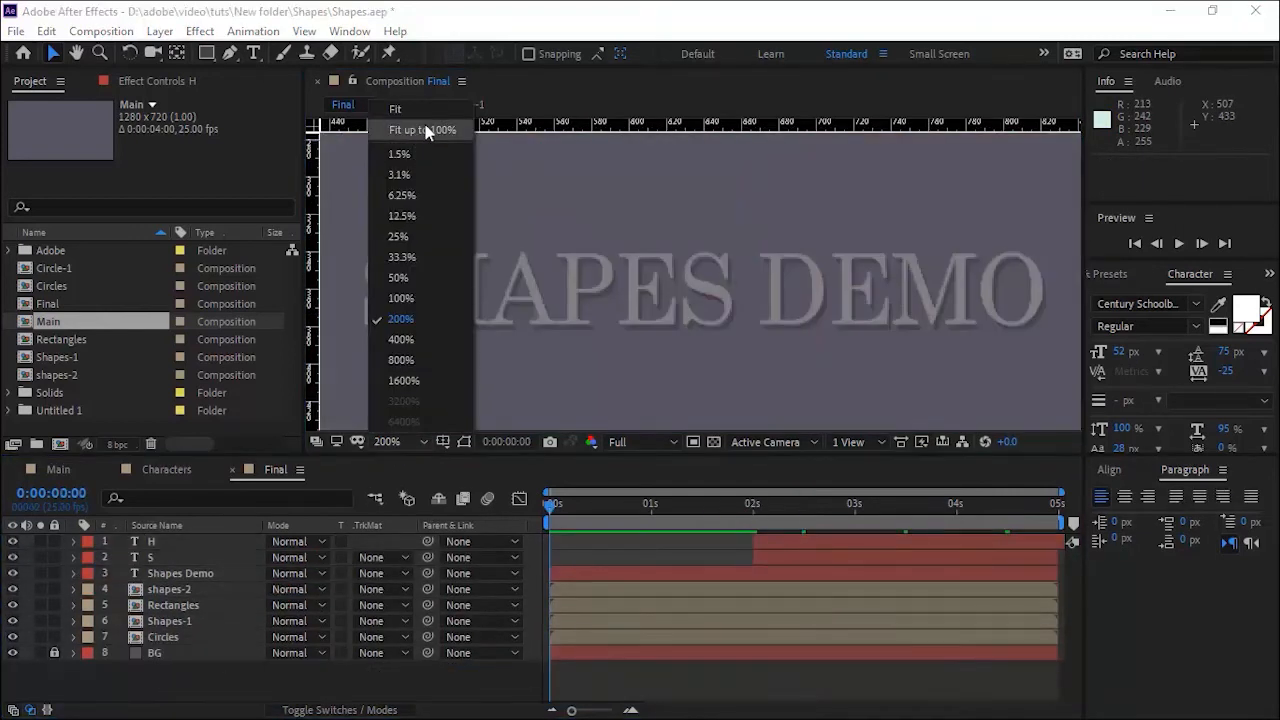
click(425, 131)
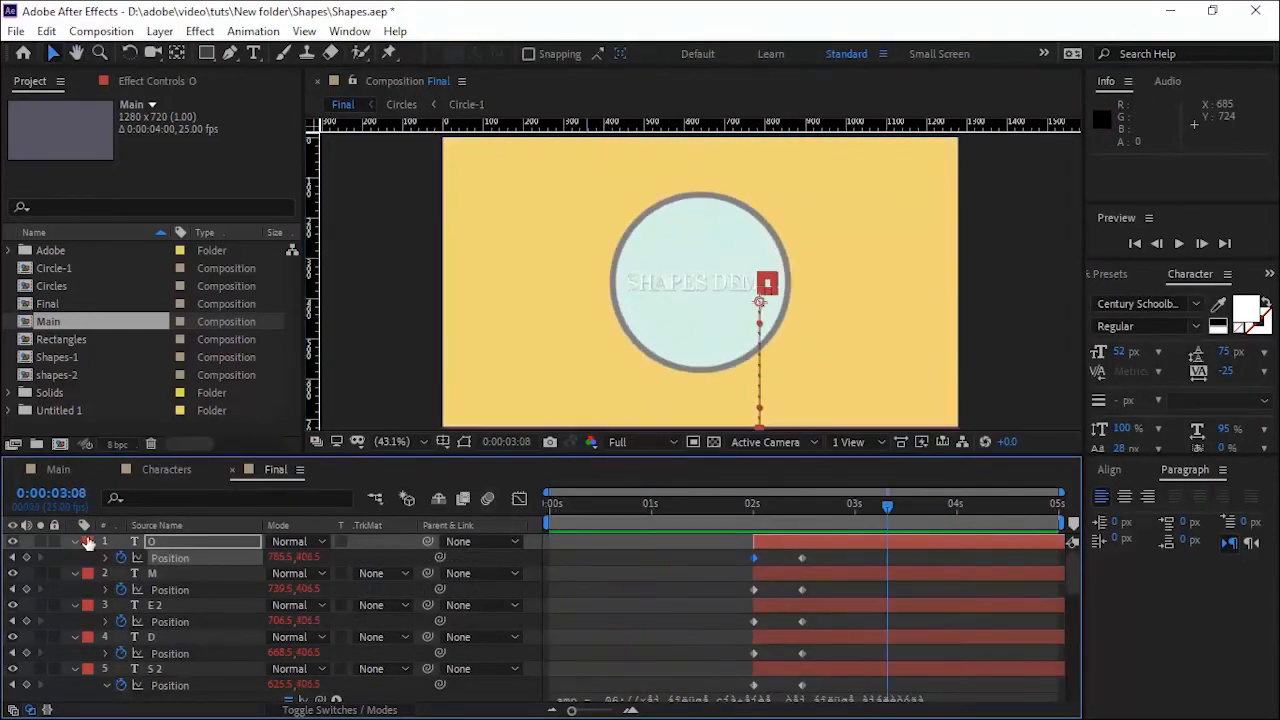
Pre-compose the ten letter layers and the Shapes Demo text into a new composition named Characters
drag(75, 541, 75, 685)
click(178, 699)
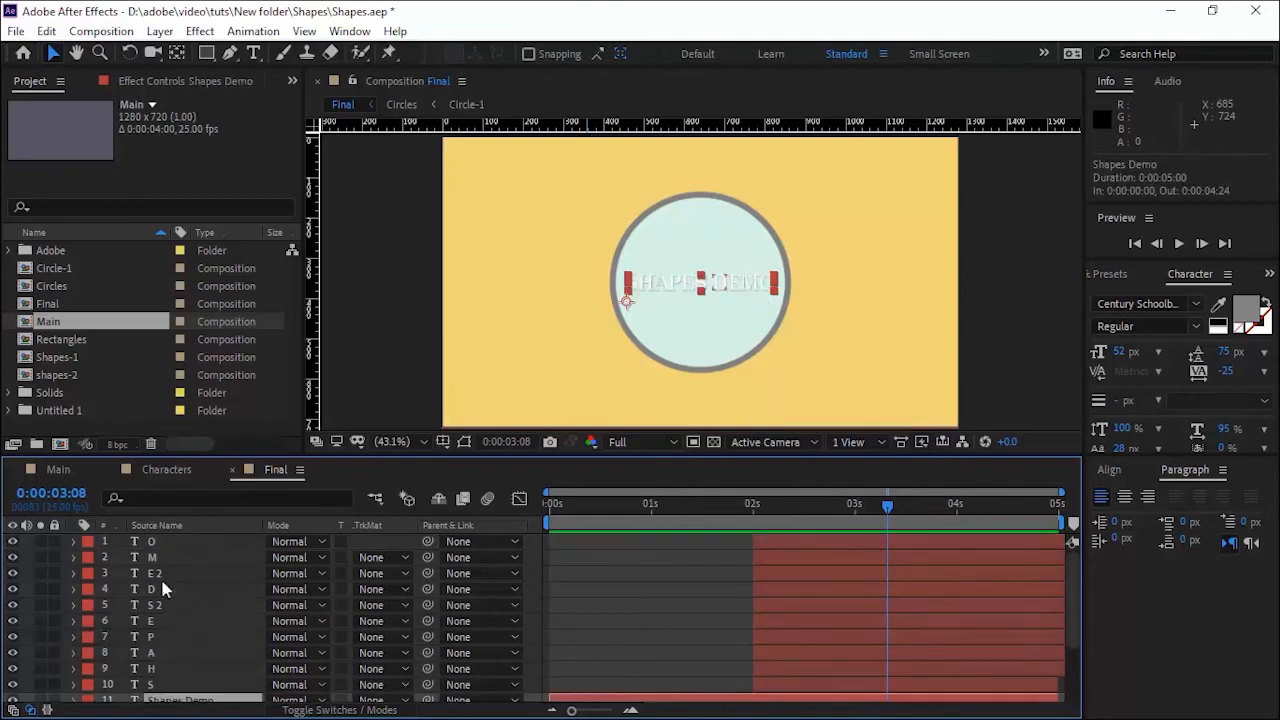
key(ctrl+a)
right_click(163, 584)
click(220, 490)
text(Ch)
key(Return)
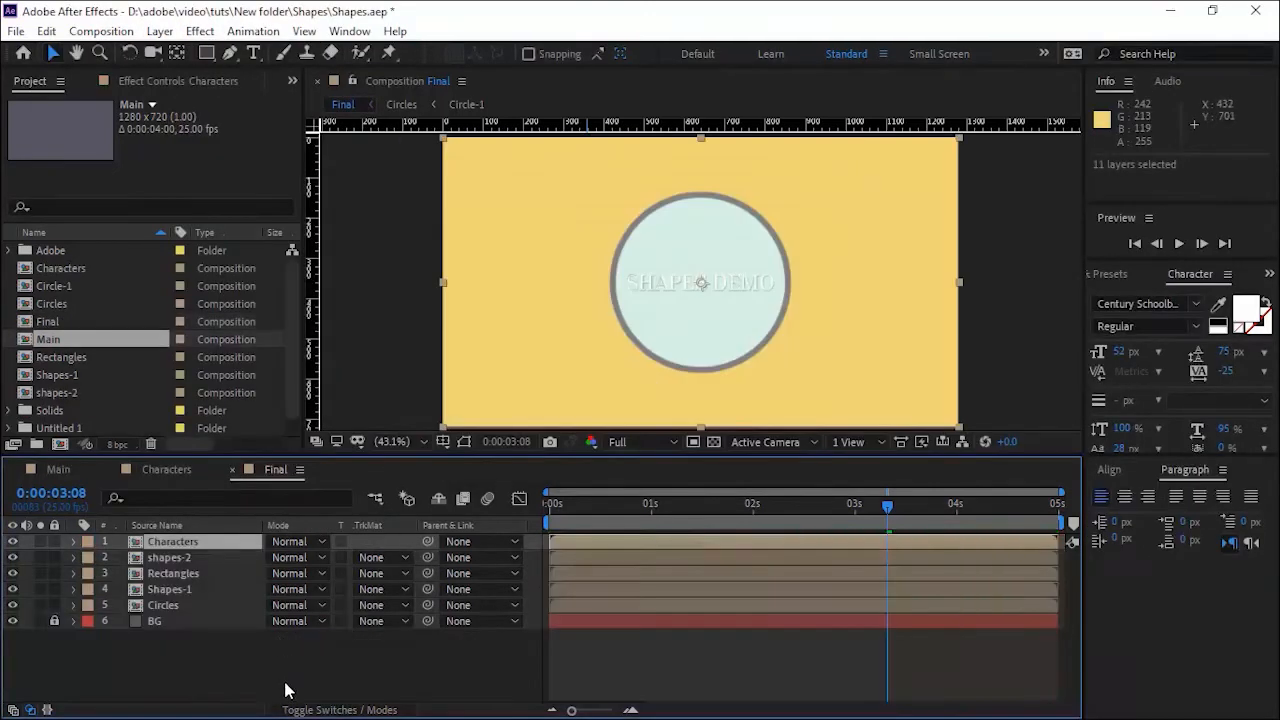
In the Characters composition, fill the ten letter layers with the same grey as the Shapes Demo text
double_click(198, 541)
key(ctrl+a)
click(174, 700)
click(1266, 302)
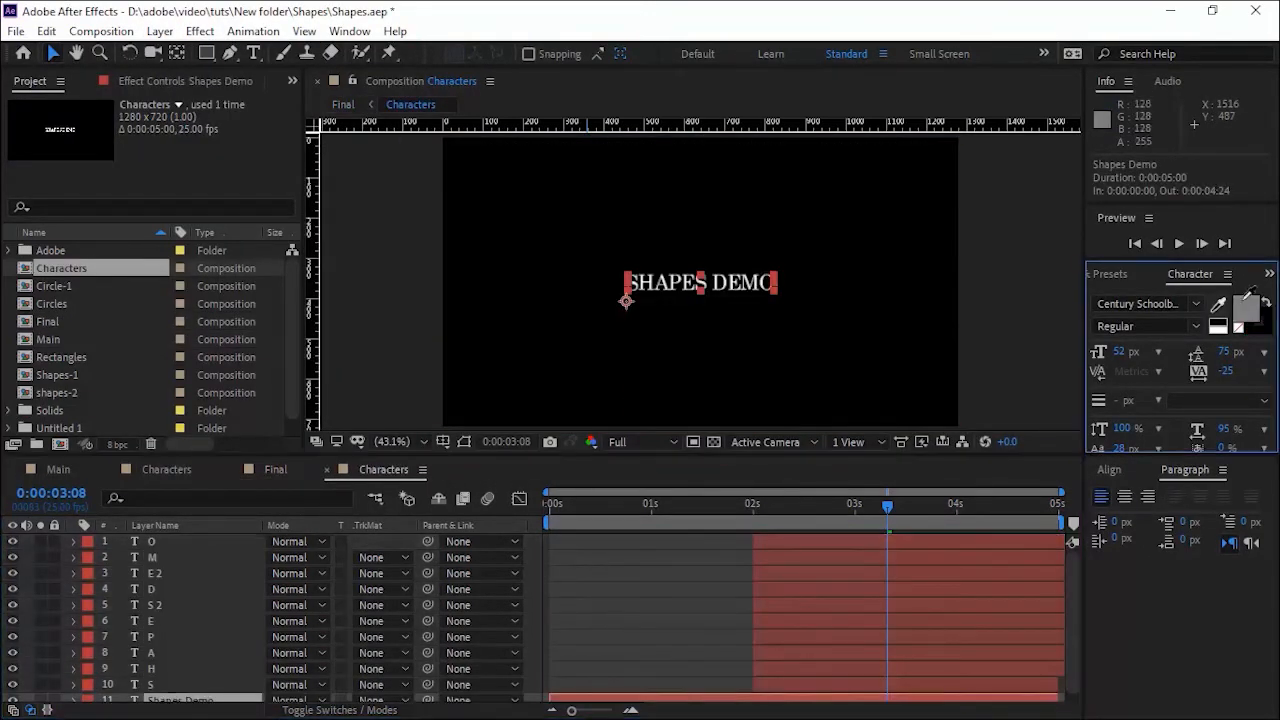
click(165, 541)
shift+click(169, 685)
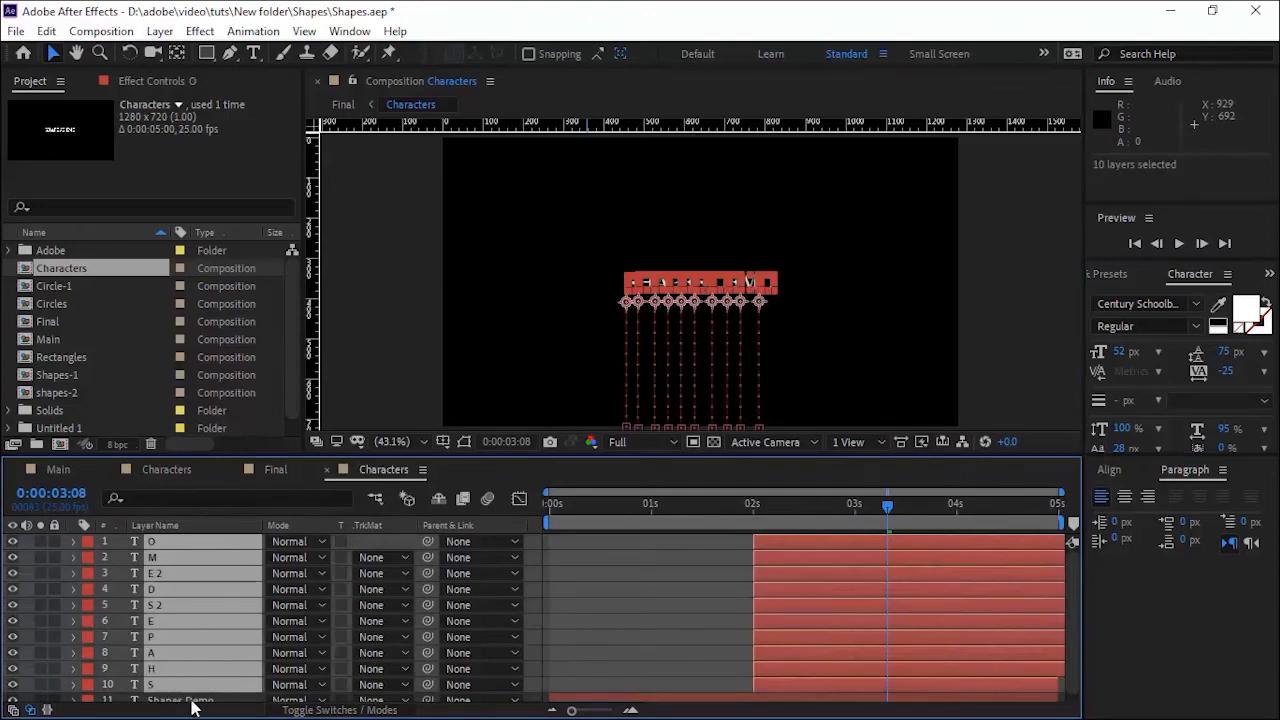
click(191, 701)
click(165, 541)
shift+click(167, 686)
click(1246, 309)
double_click(400, 337)
text(50)
key(Return)
Preview the letter animation in the Characters composition from the start and again from just before two seconds
drag(887, 507, 523, 502)
key(space)
key(space)
drag(814, 507, 741, 506)
click(235, 698)
key(space)
key(space)
Shift the layers from H up to O in the Characters composition so they start two frames after the S layer
key(Page_Down)
key(Page_Down)
key(Page_Down)
key(Page_Down)
key(Page_Down)
key(Page_Down)
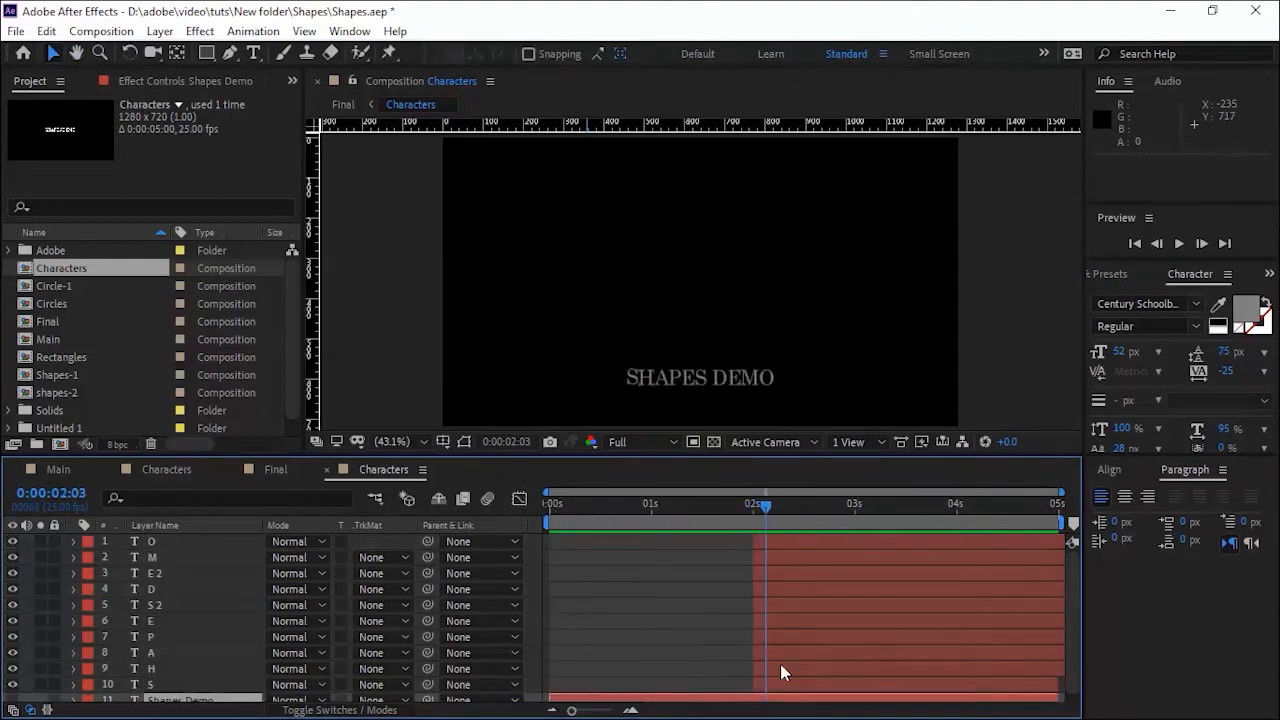
click(780, 664)
shift+click(802, 543)
key(bracketleft)
Shift the layers from A up to O so they start two frames after the H layer
key(Page_Down)
key(Page_Down)
click(797, 687)
click(804, 664)
click(805, 652)
shift+click(805, 541)
key(bracketleft)
Continue the two-frame stagger, shifting first the P through O layers and then the E through O layers
click(807, 681)
key(Page_Down)
key(Page_Down)
click(810, 637)
shift+click(818, 541)
key(bracketleft)
key(Page_Down)
key(Page_Down)
click(824, 621)
shift+click(821, 541)
key(bracketleft)
Stagger the S 2 and D layers by two frames each, carrying all the layers above them along
key(Page_Down)
key(Page_Down)
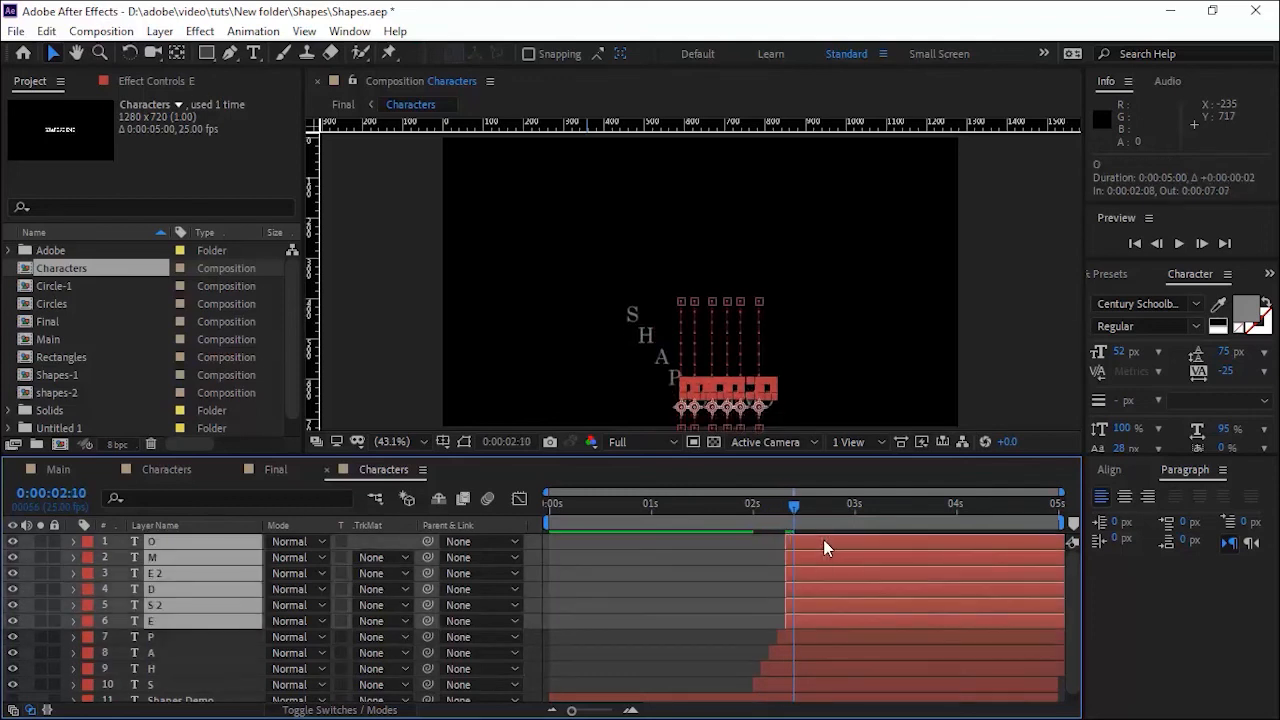
click(830, 603)
shift+click(824, 538)
key(bracketleft)
key(Page_Down)
key(Page_Down)
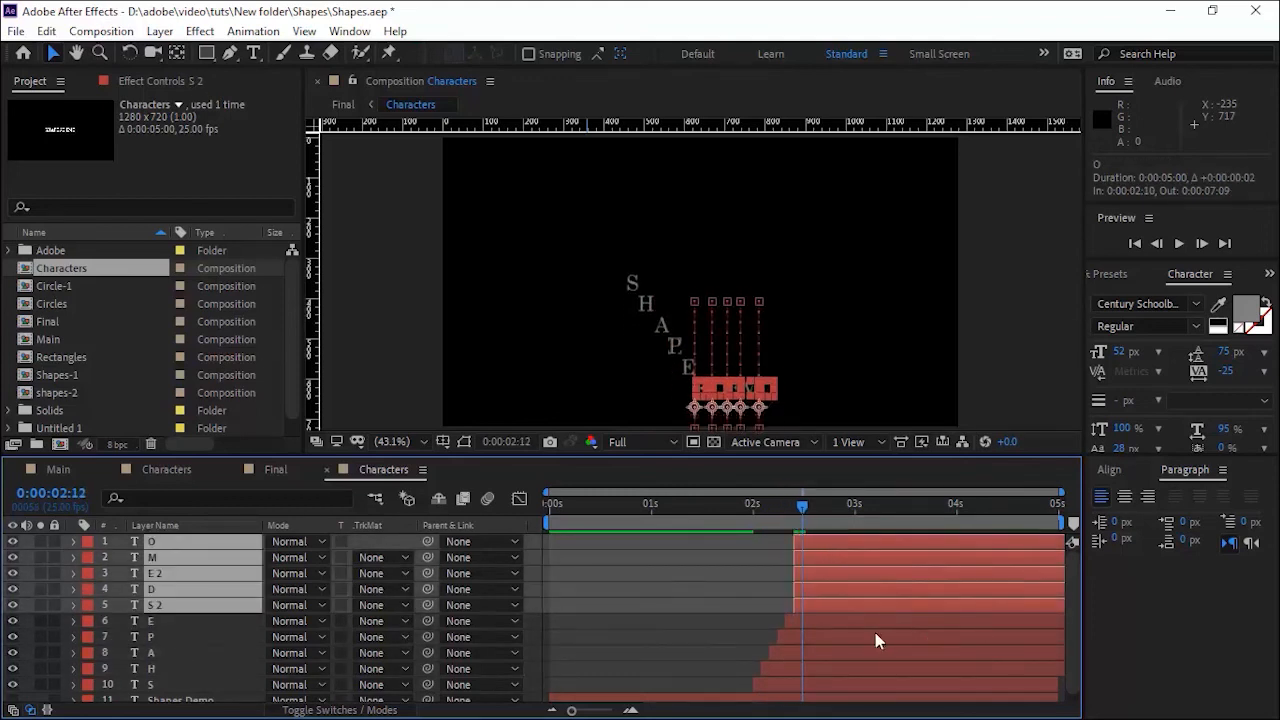
click(860, 589)
shift+click(846, 541)
key(bracketleft)
Stagger the remaining E 2, M and O layers so each starts two frames after the previous letter
key(Page_Down)
key(Page_Down)
click(845, 573)
shift+click(846, 541)
key(bracketleft)
key(Page_Down)
key(Page_Down)
click(851, 556)
shift+click(851, 543)
key(bracketleft)
key(Page_Down)
key(Page_Down)
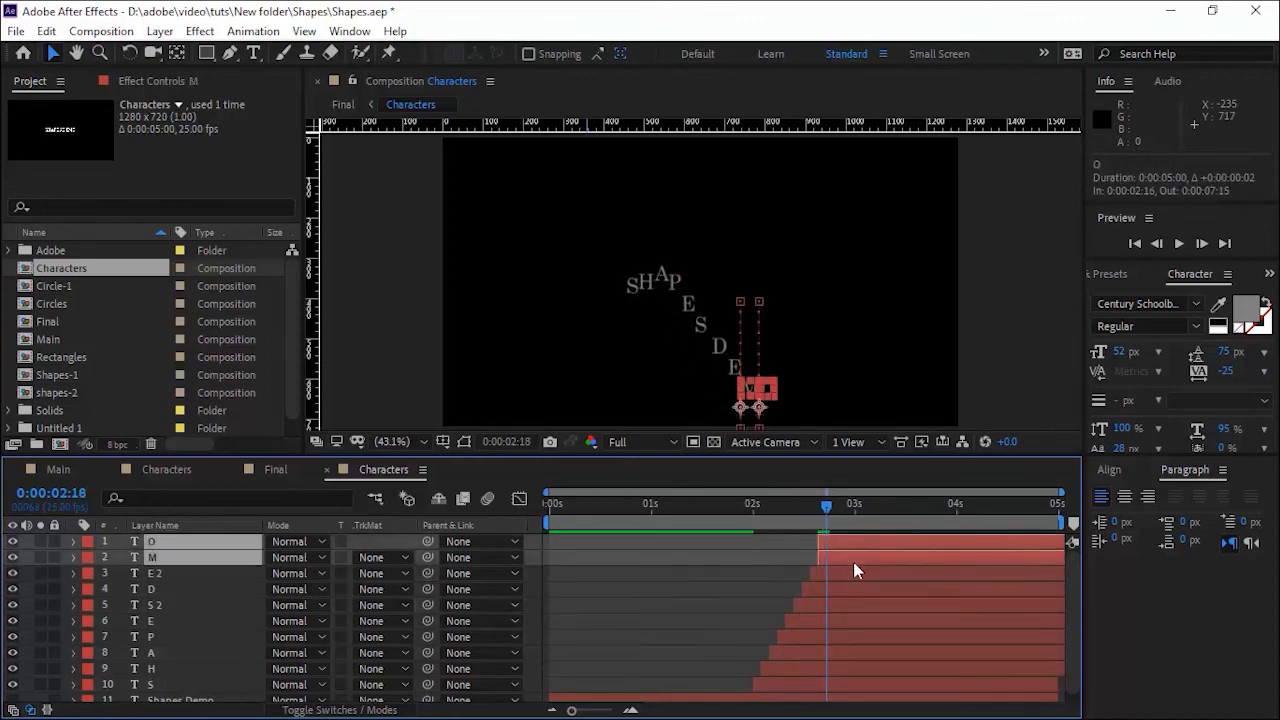
click(853, 543)
key(bracketleft)
Preview the staggered letters in the Characters composition and again in the Final composition
click(731, 510)
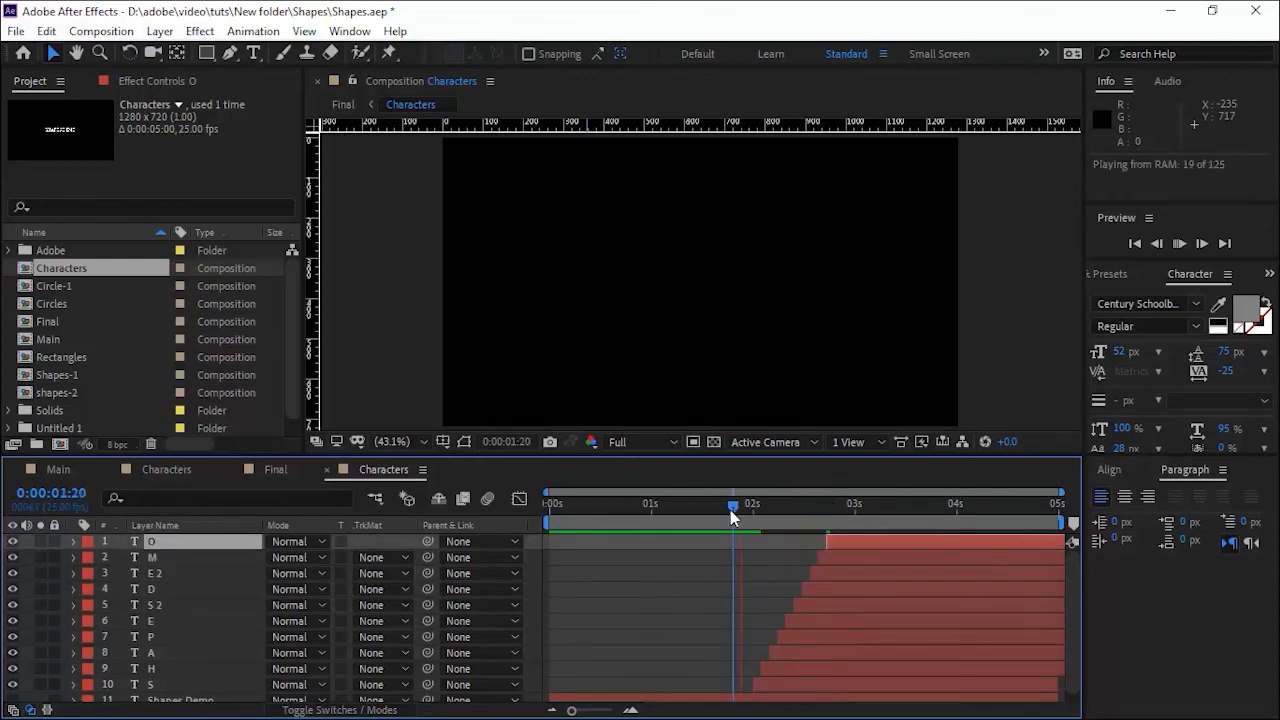
click(268, 469)
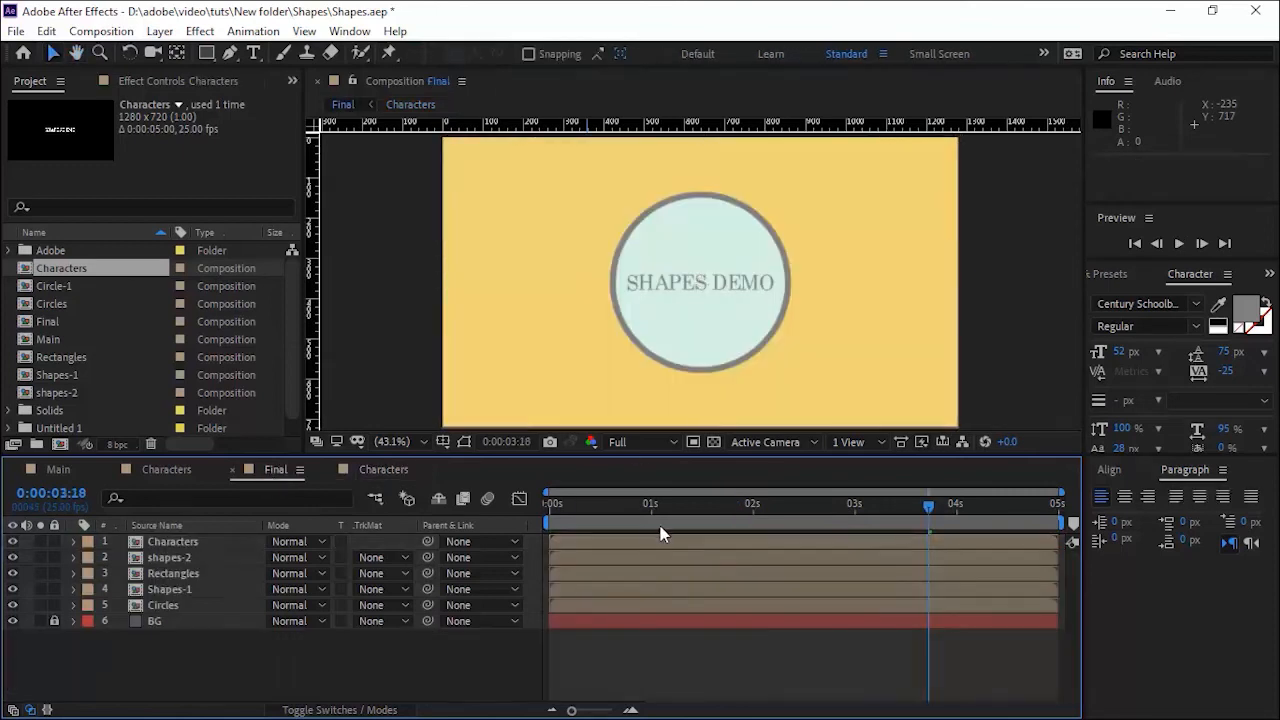
key(space)
key(space)
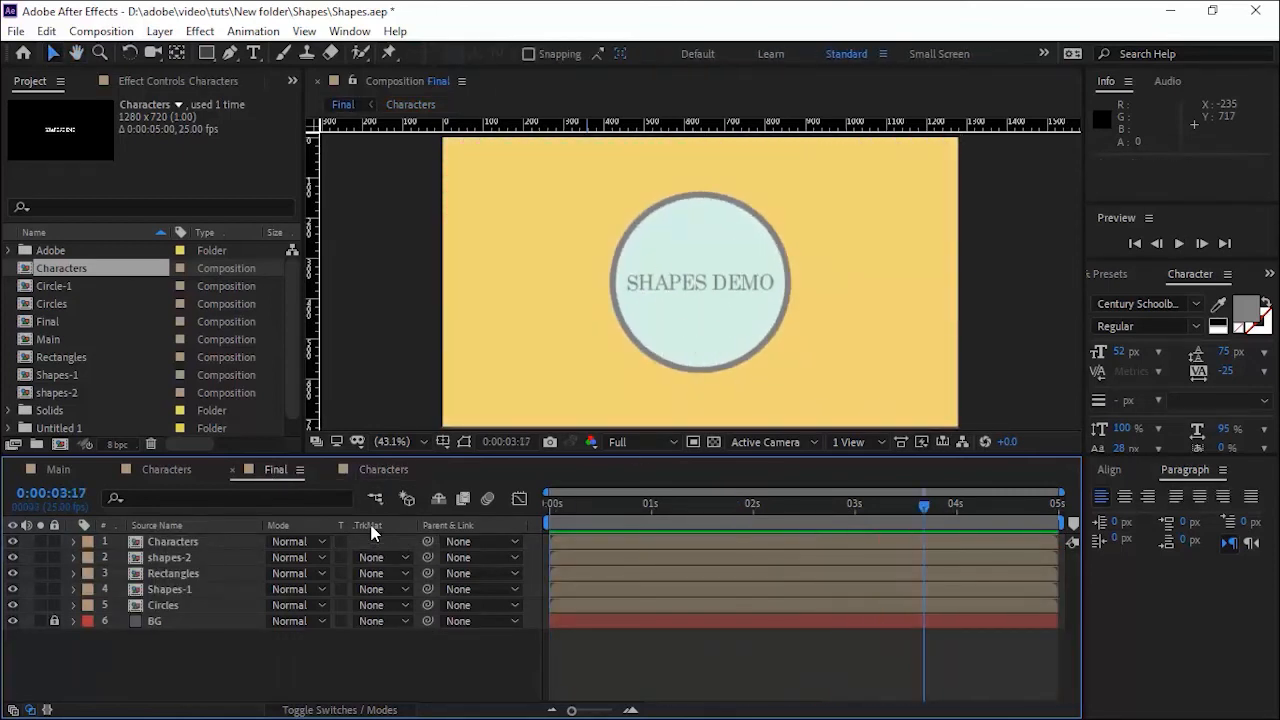
Preview the Final composition from the start at 100% magnification
click(400, 441)
click(420, 345)
click(395, 441)
click(413, 293)
key(space)
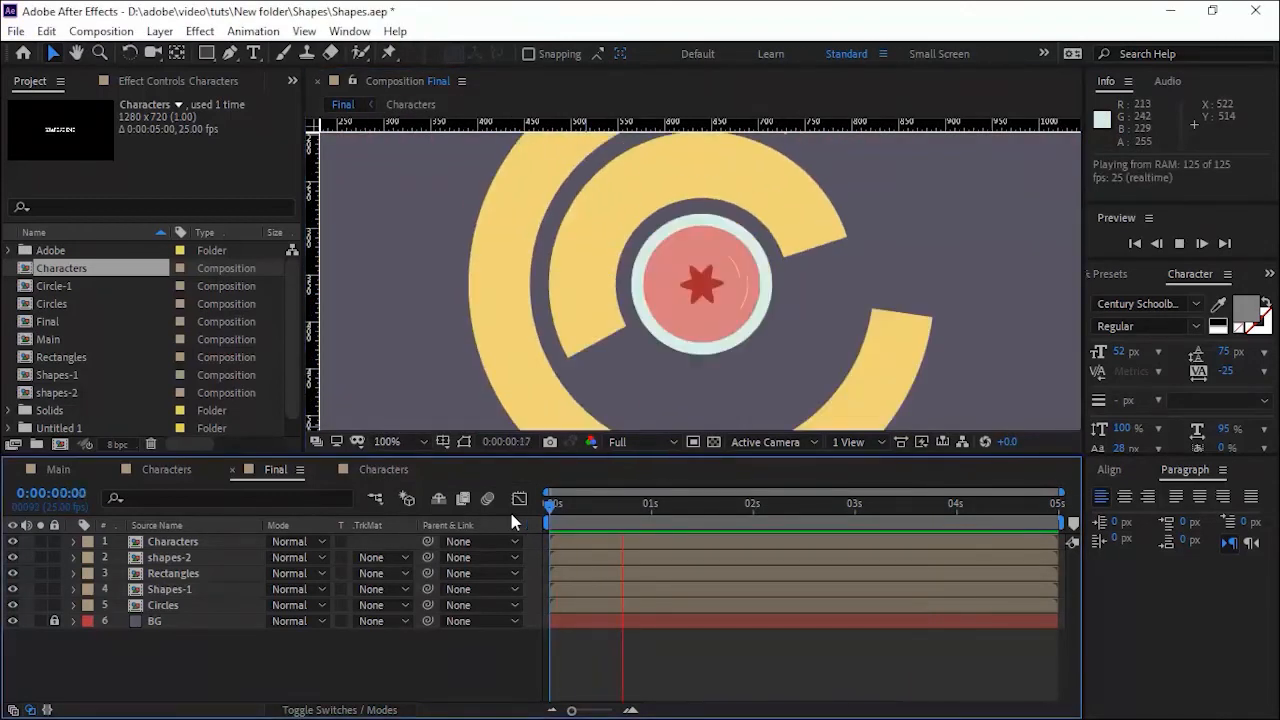
key(space)
Using the grid as a guide, draw a horizontal Pen line about 360 px long above the SHAPES DEMO text with a 3 px stroke, then hide the grid
click(253, 31)
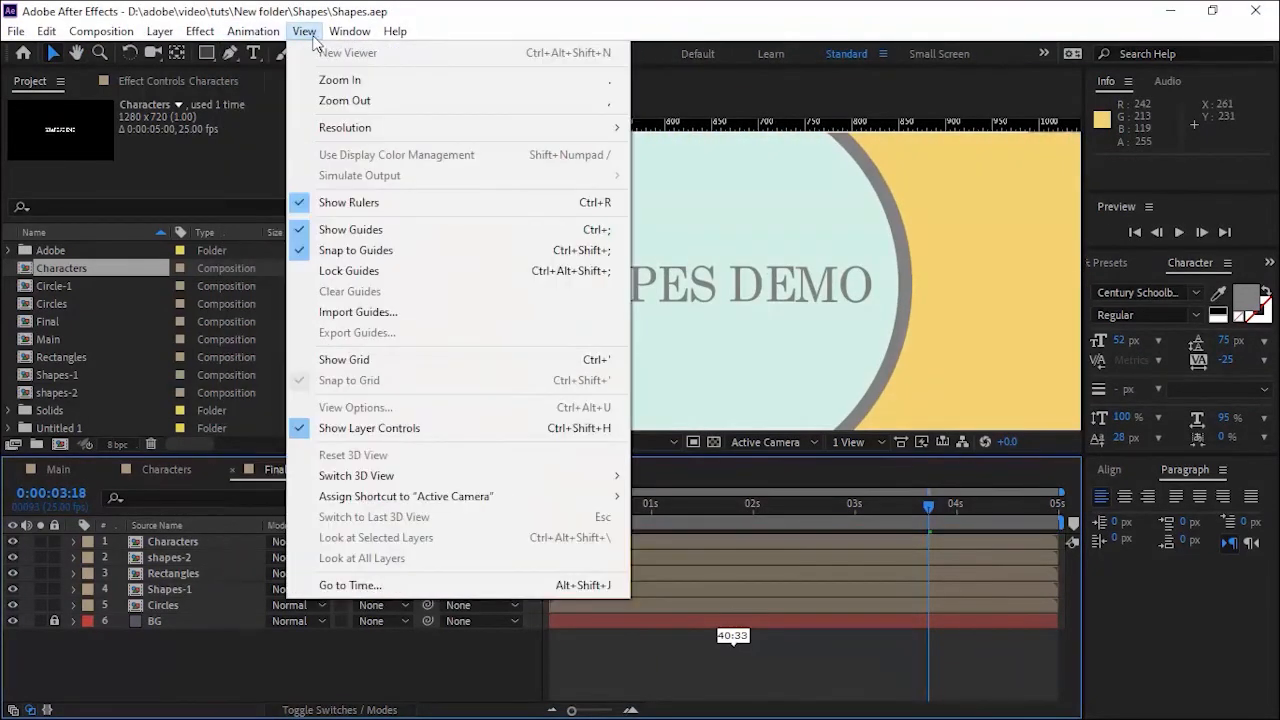
click(380, 358)
key(g)
click(531, 277)
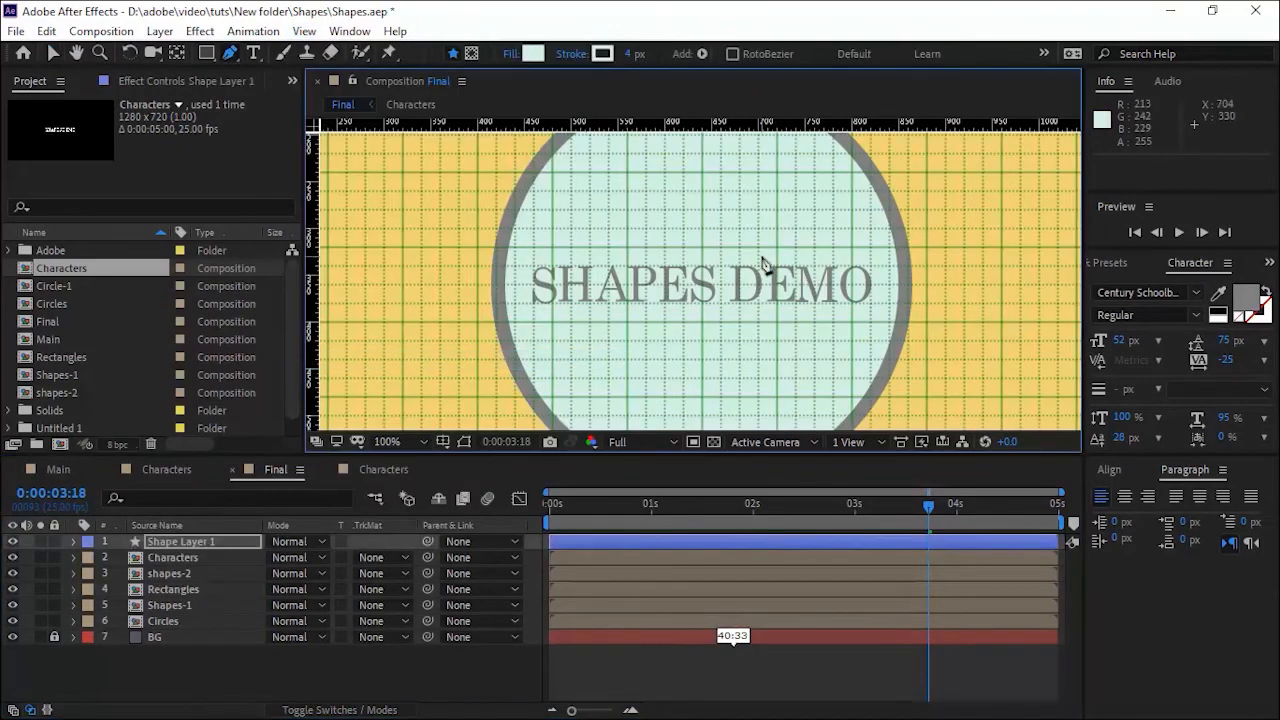
drag(632, 57, 630, 57)
click(304, 31)
click(385, 358)
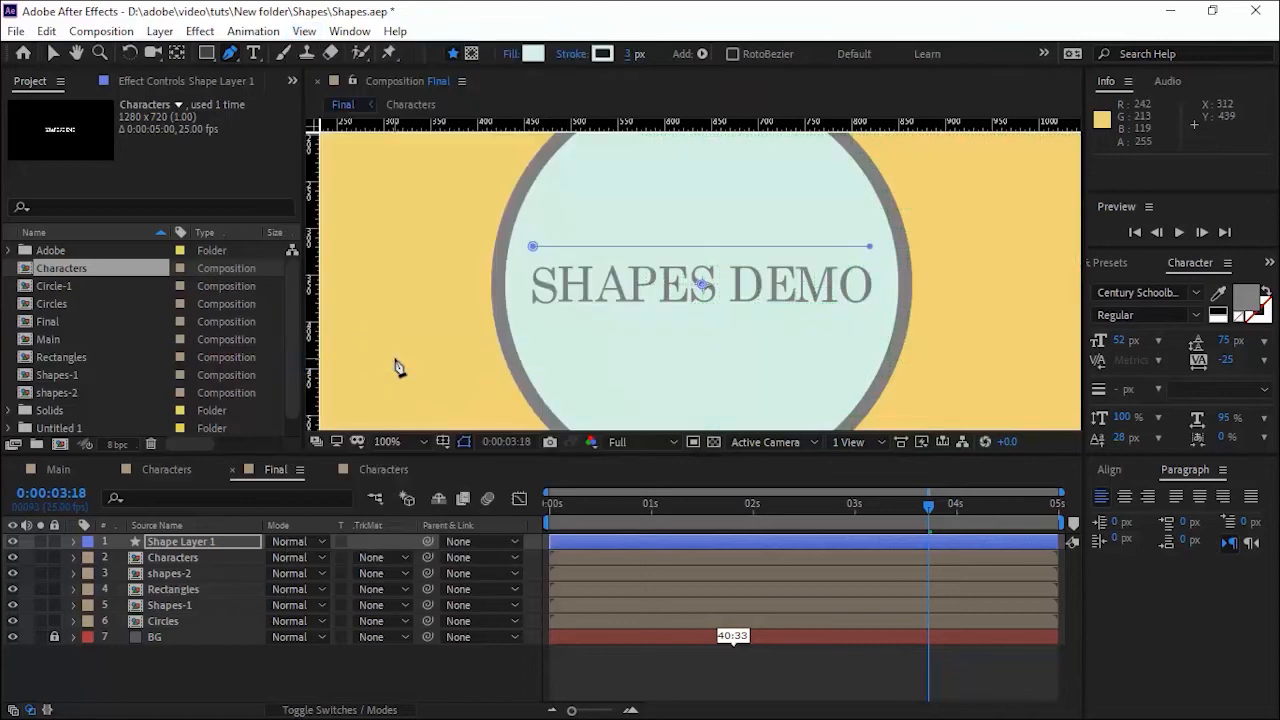
Give the line a salmon fill and a pink stroke 5 px wide
click(533, 53)
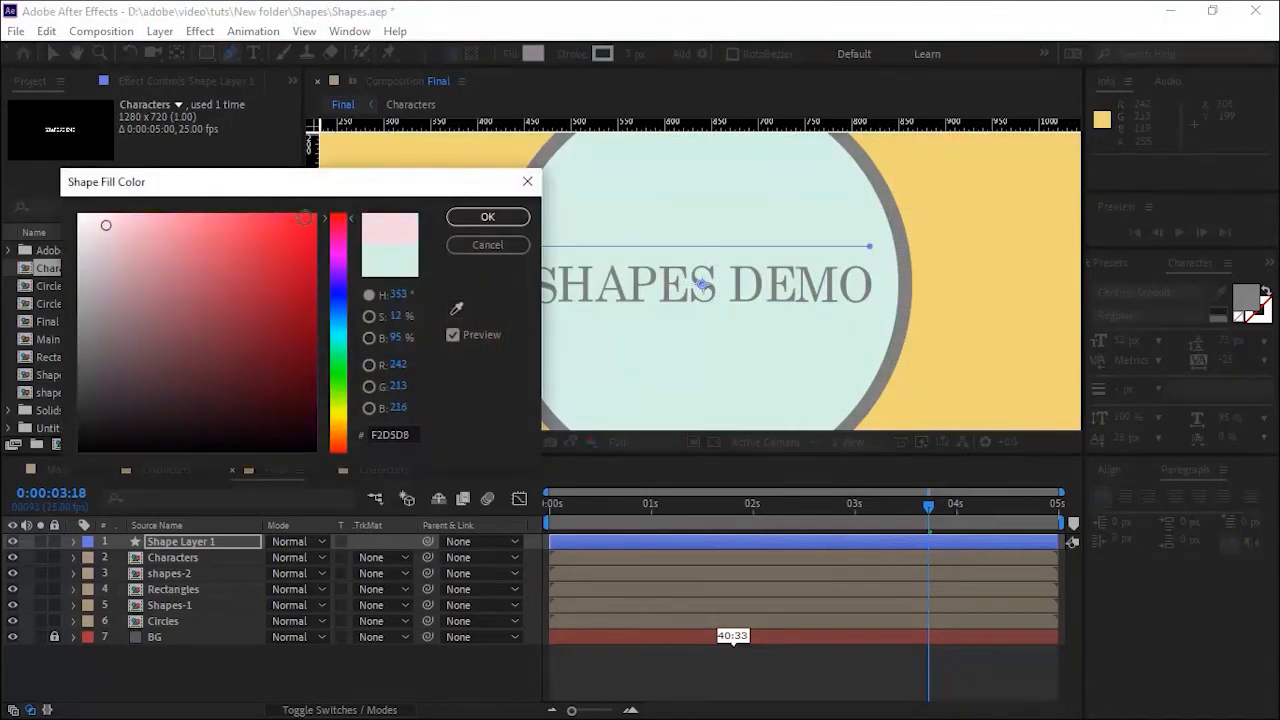
click(478, 217)
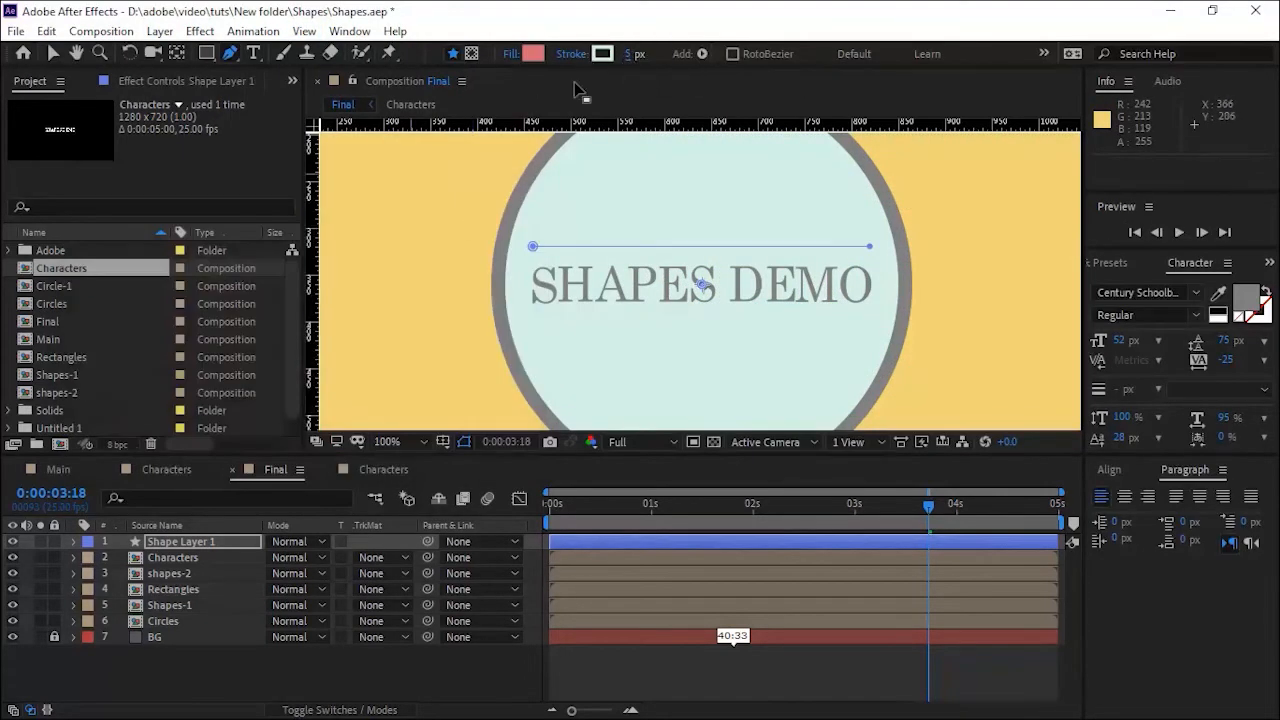
click(602, 53)
drag(343, 251, 343, 222)
click(197, 234)
click(489, 214)
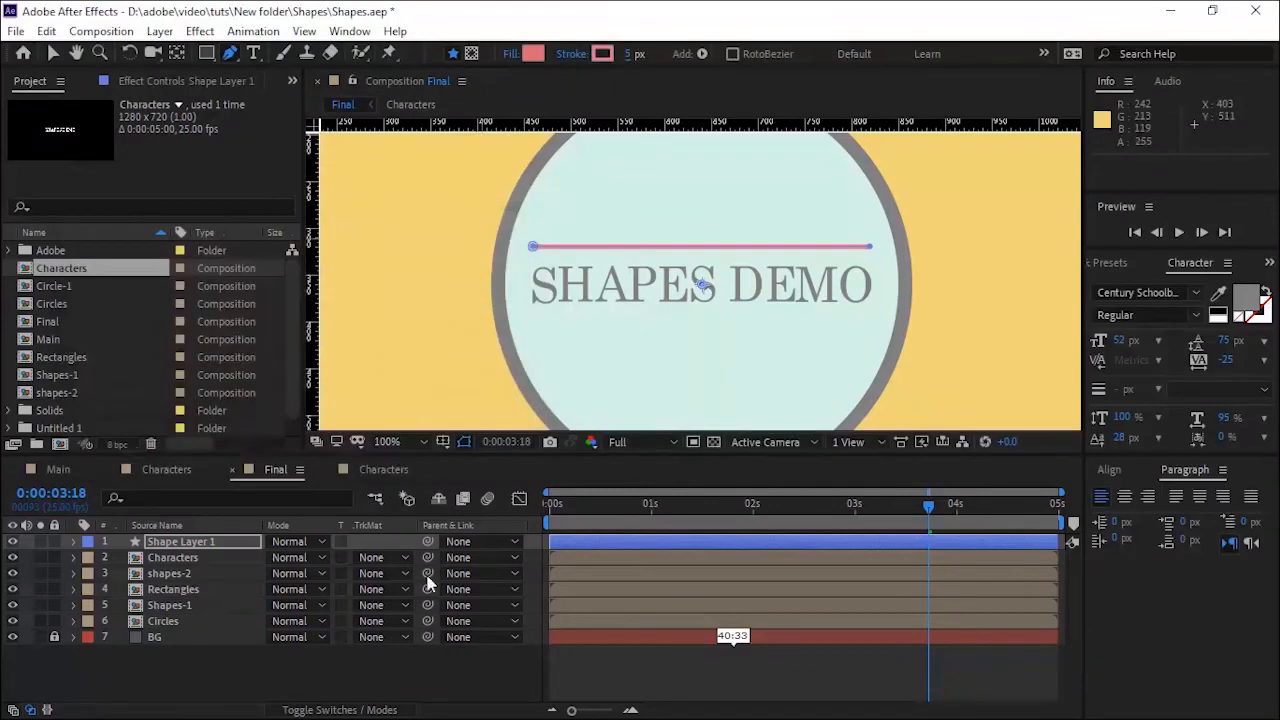
Add Trim Paths to the line's shape layer and make the layer start at 0:00:02:11
click(396, 679)
key(v)
click(72, 541)
click(91, 557)
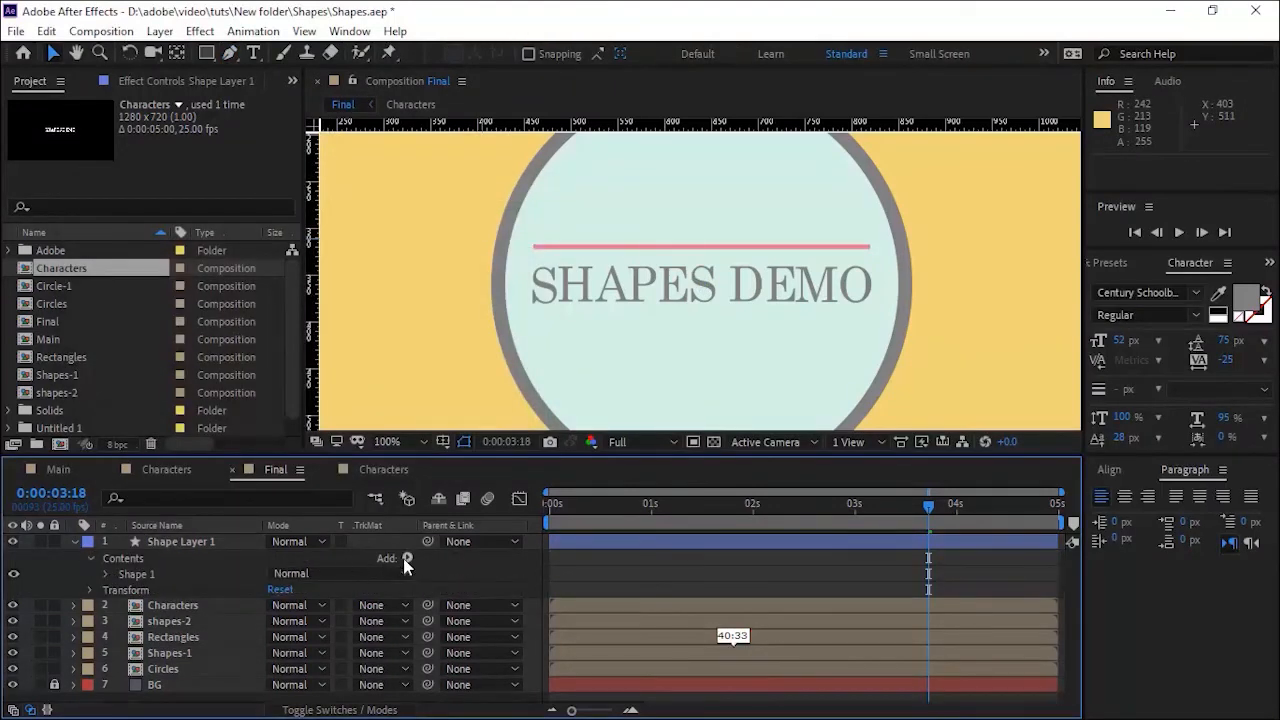
click(407, 557)
click(450, 455)
click(107, 590)
drag(806, 508, 800, 513)
drag(551, 541, 797, 548)
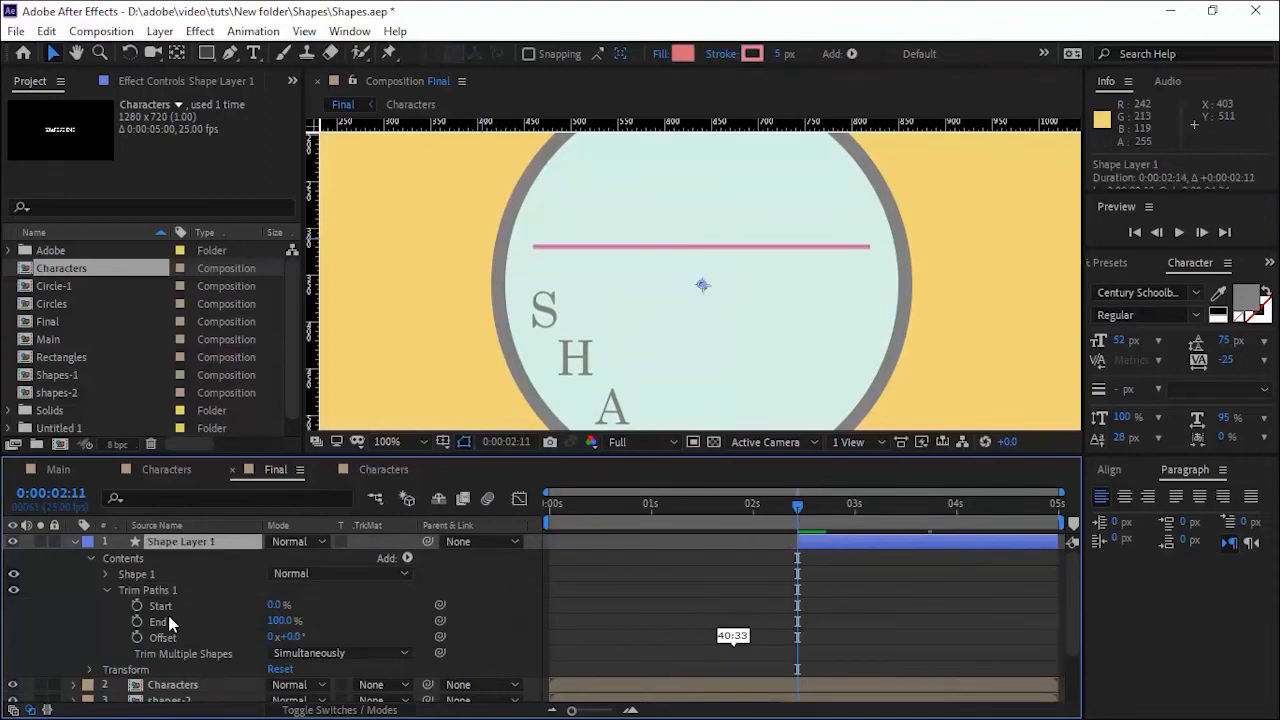
Animate the Trim Paths End from 0% at 0:00:02:11 to 100% at 0:00:03:14 with Easy Ease, and adjust its curve in the Graph Editor
key(space)
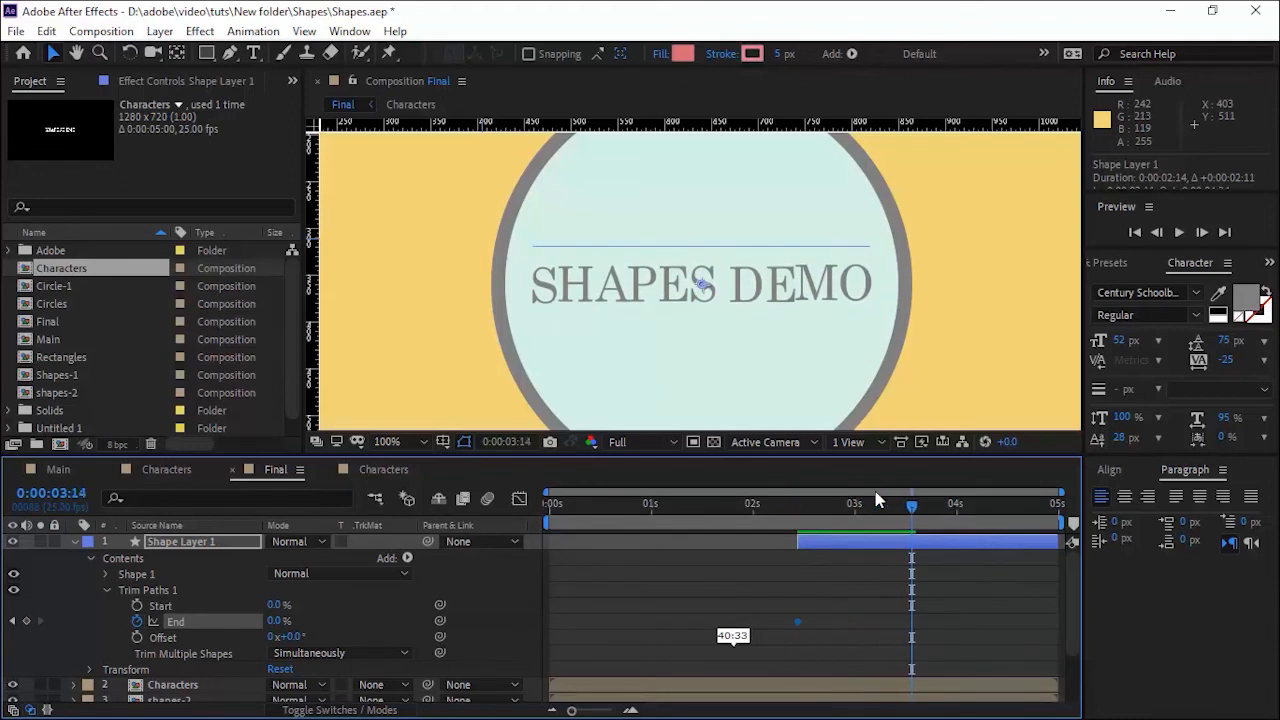
drag(777, 639, 928, 598)
key(F9)
click(520, 498)
click(911, 543)
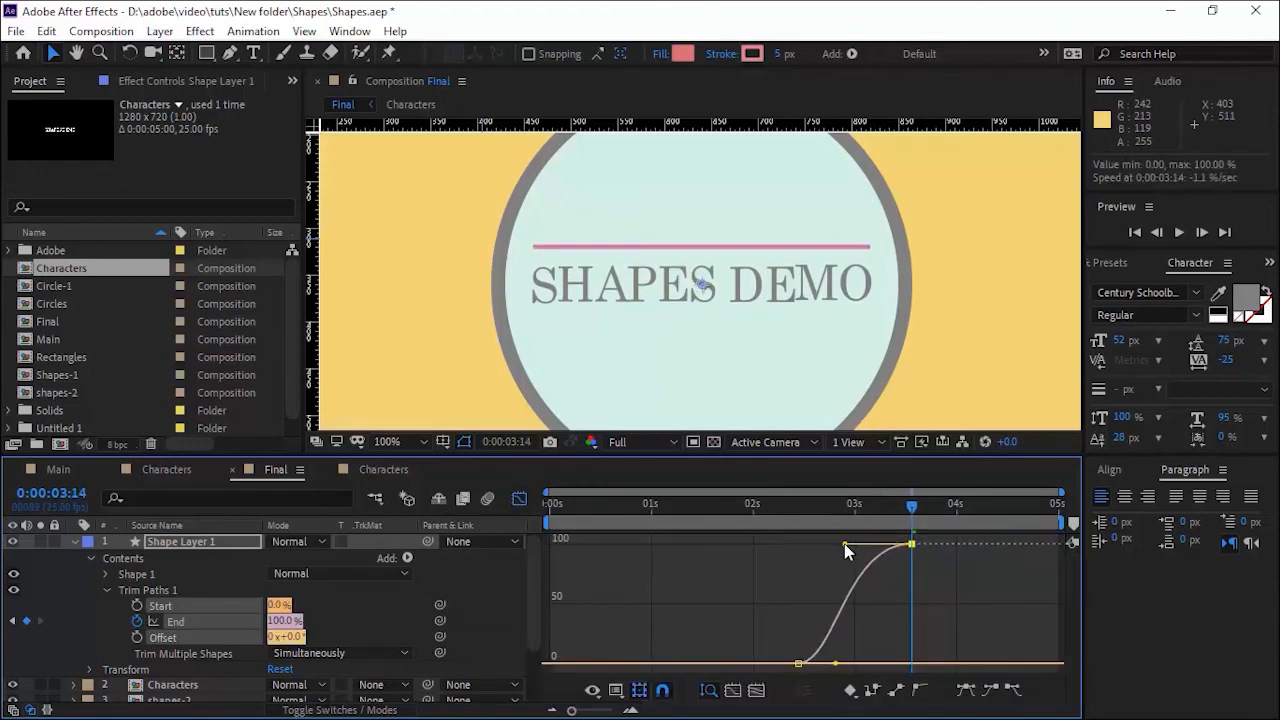
key(shift+F3)
Preview the line drawing on above the title from before two seconds and collapse the layer's properties
click(753, 504)
click(712, 510)
key(space)
click(75, 541)
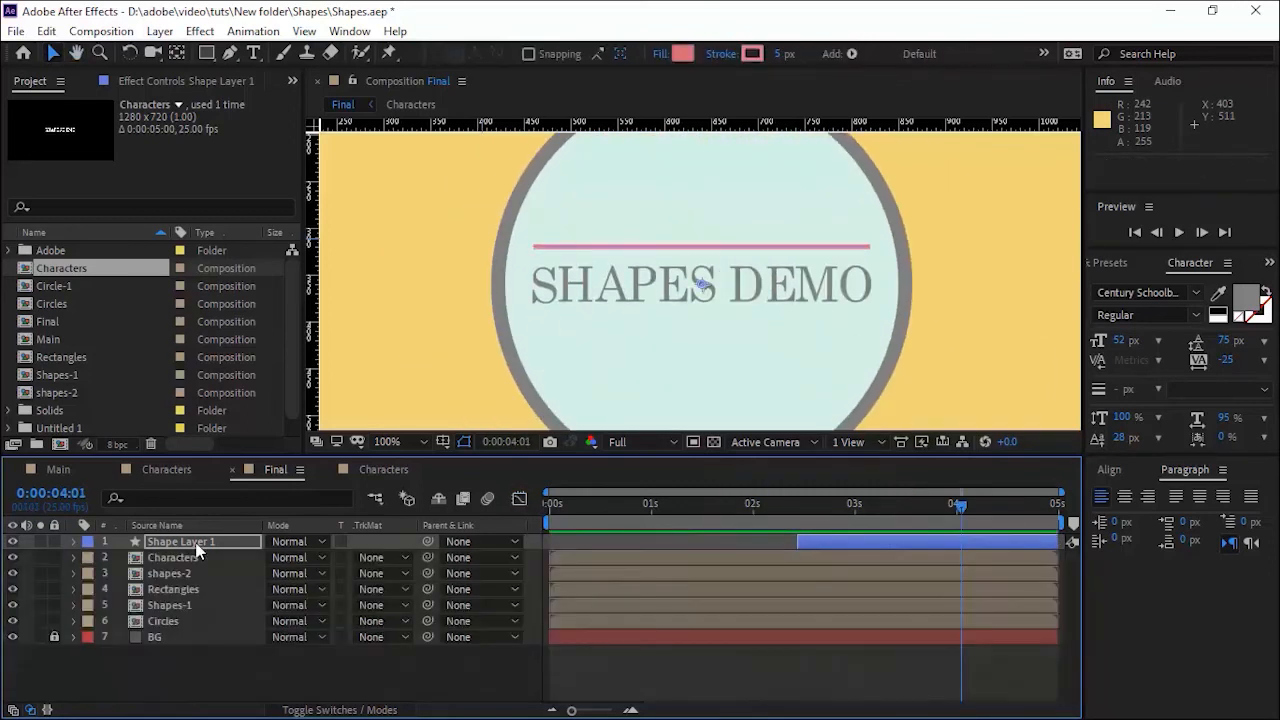
Duplicate the line layer and place the copy below the SHAPES DEMO text at about position 640, 440
key(ctrl+d)
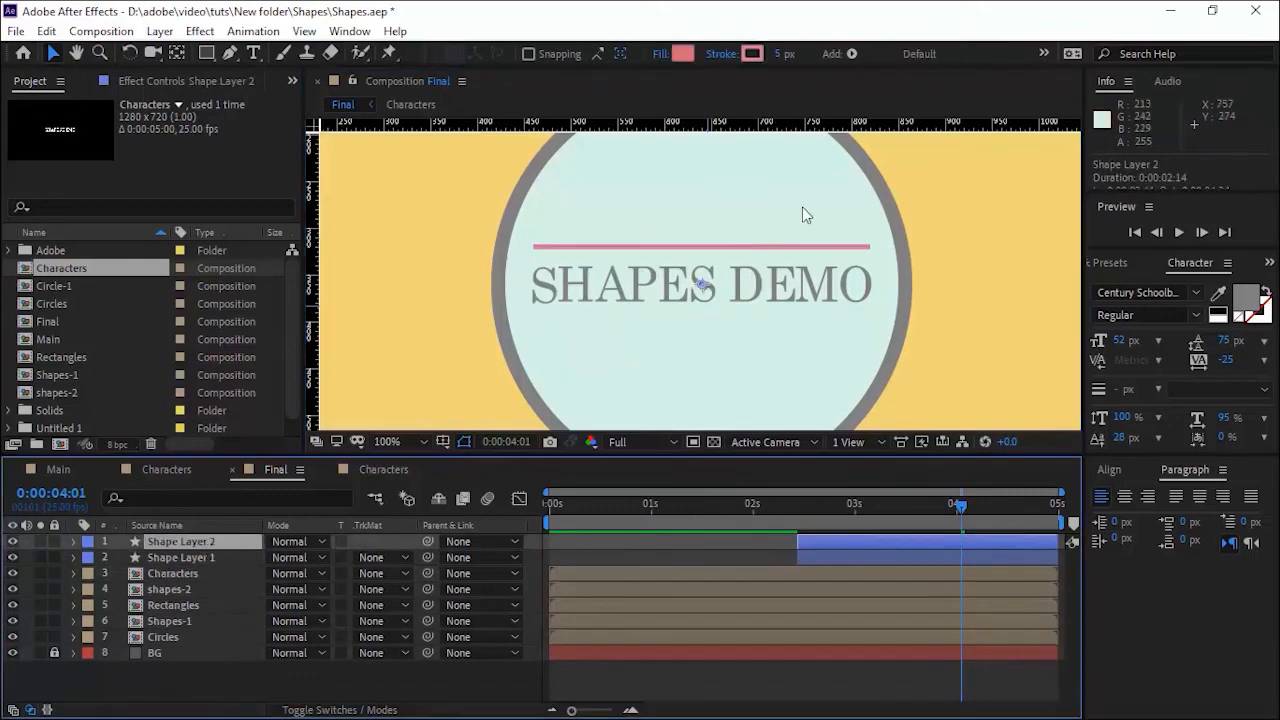
click(705, 257)
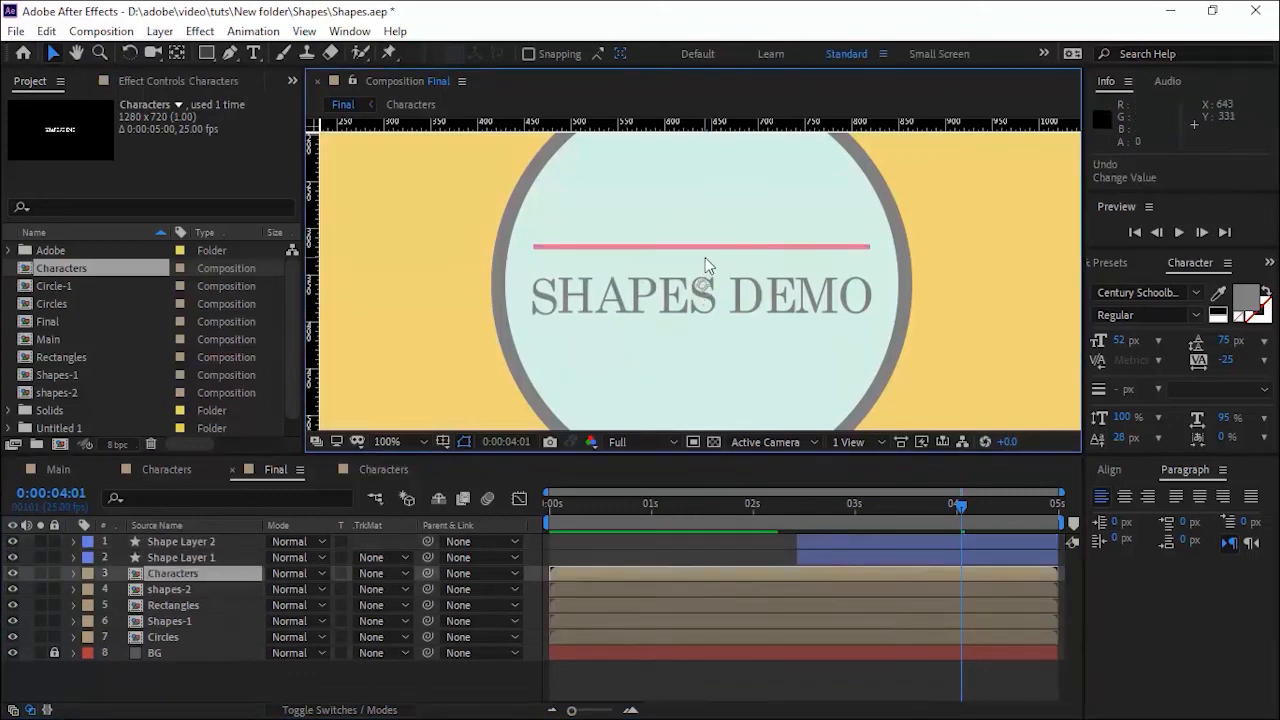
click(201, 540)
drag(600, 268, 700, 362)
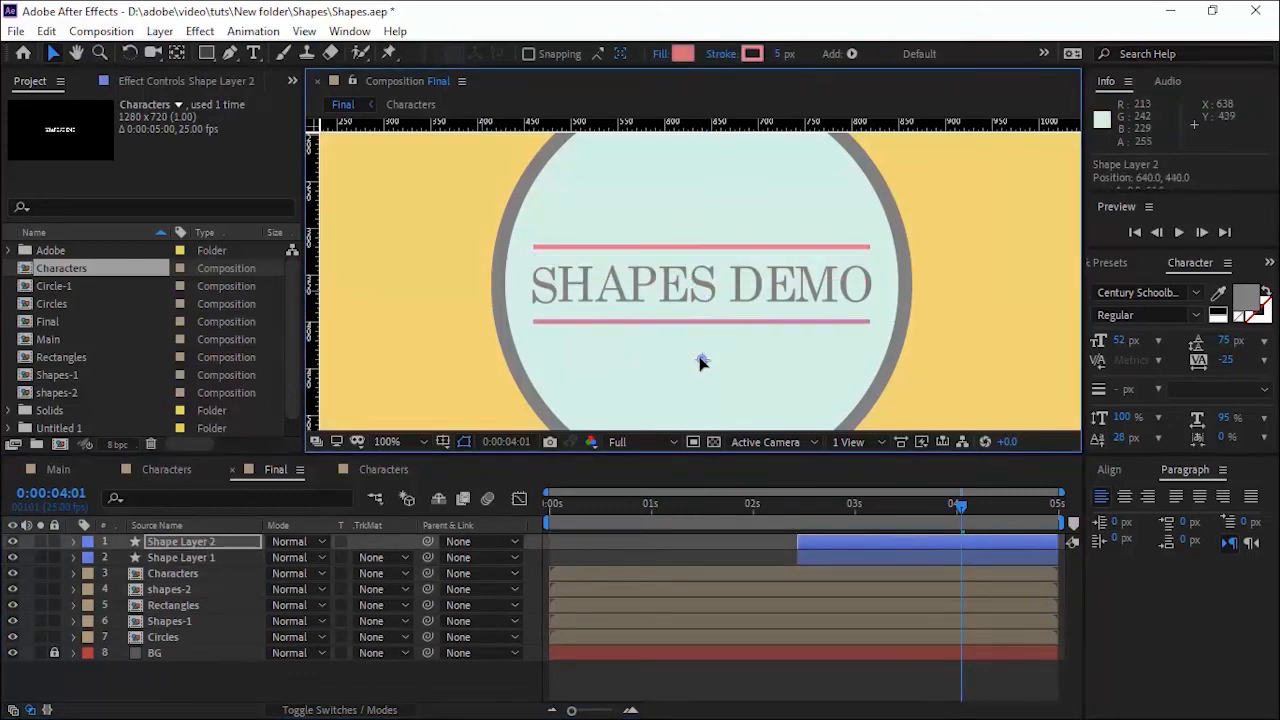
Preview the two lines drawing on around the title from 0:00:01:13
click(706, 508)
key(space)
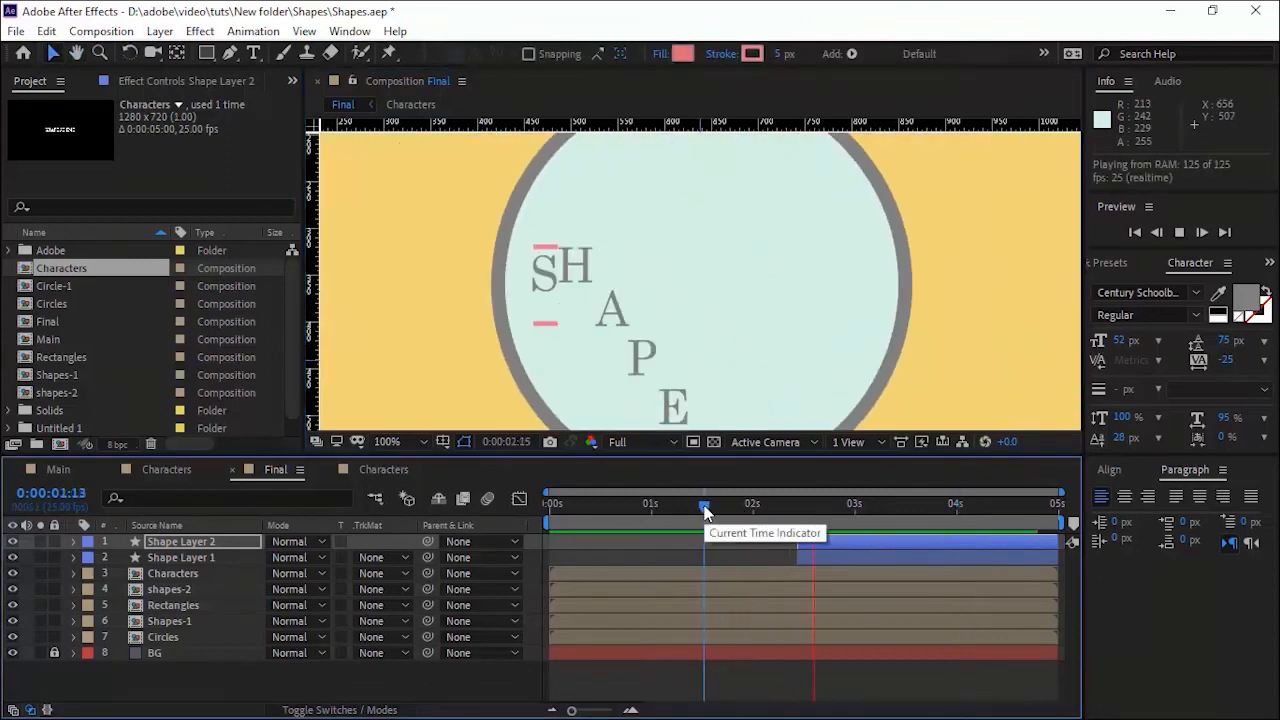
key(space)
Mirror the lower line horizontally by unlinking its Scale and setting only the horizontal value to -100%
text(s)
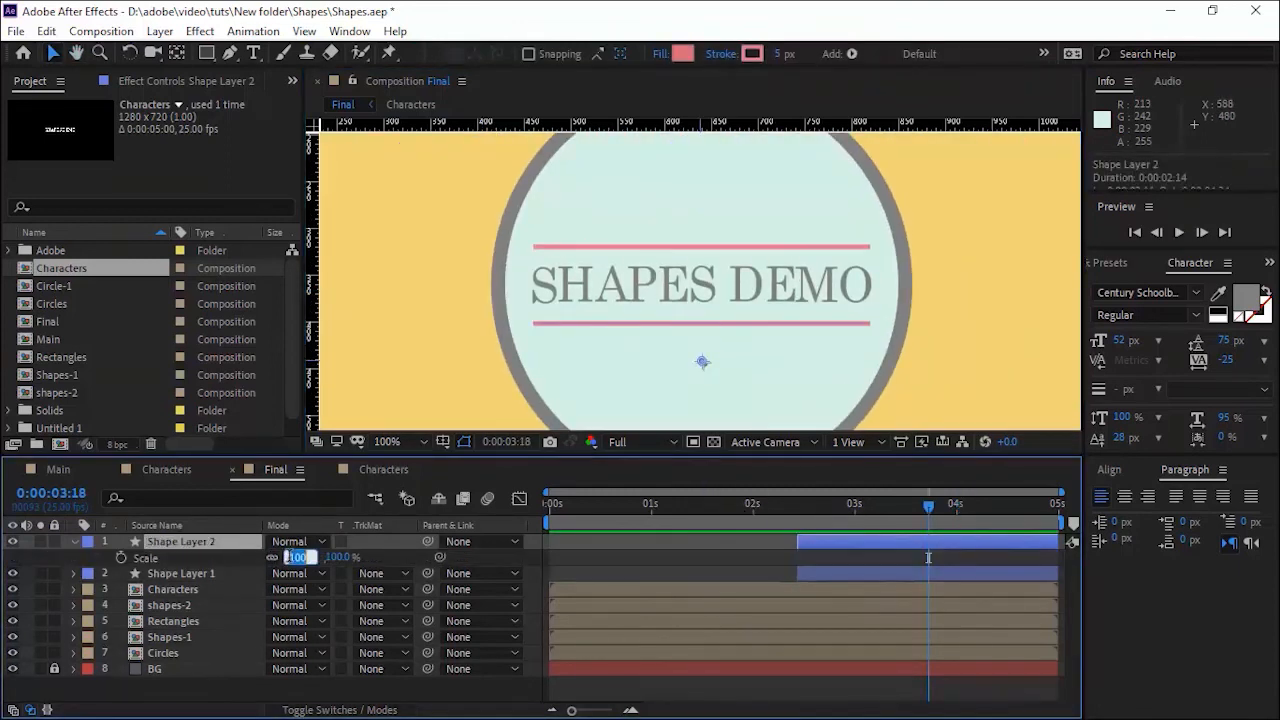
text(-100)
key(Return)
key(ctrl+z)
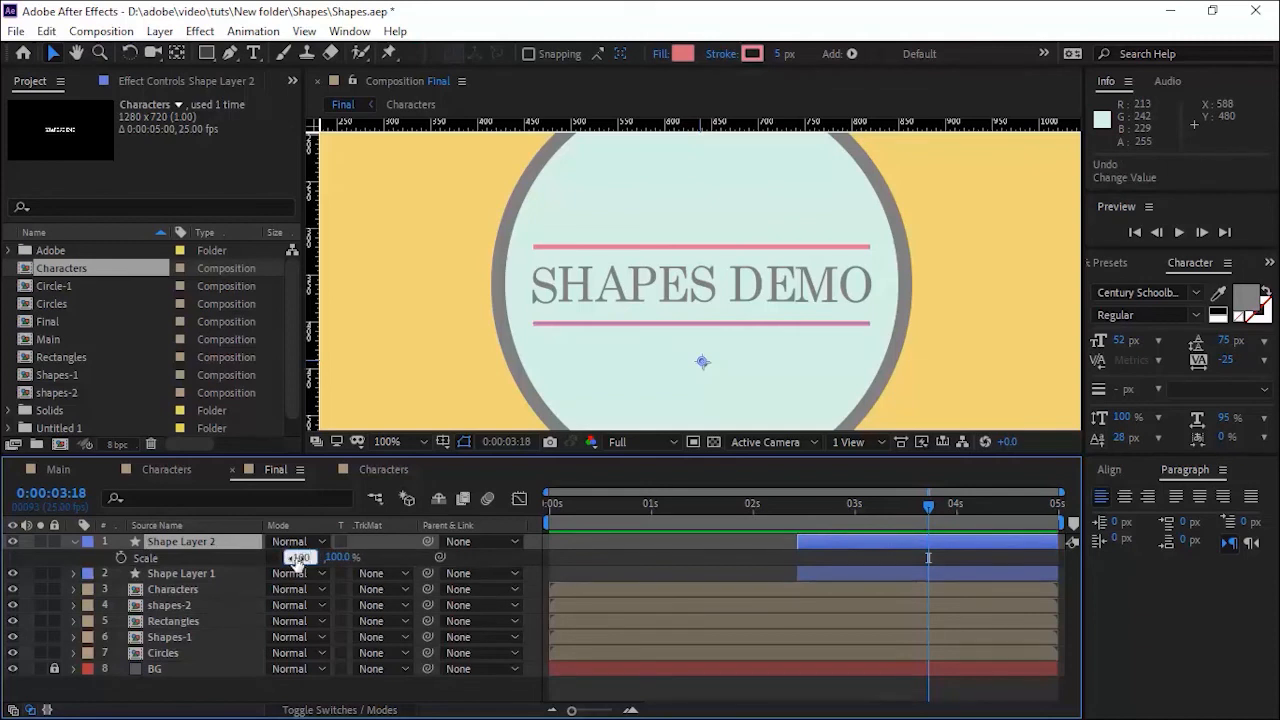
key(Return)
Preview the two lines drawing in opposite directions from about two seconds
click(762, 508)
key(space)
key(space)
drag(763, 508, 753, 505)
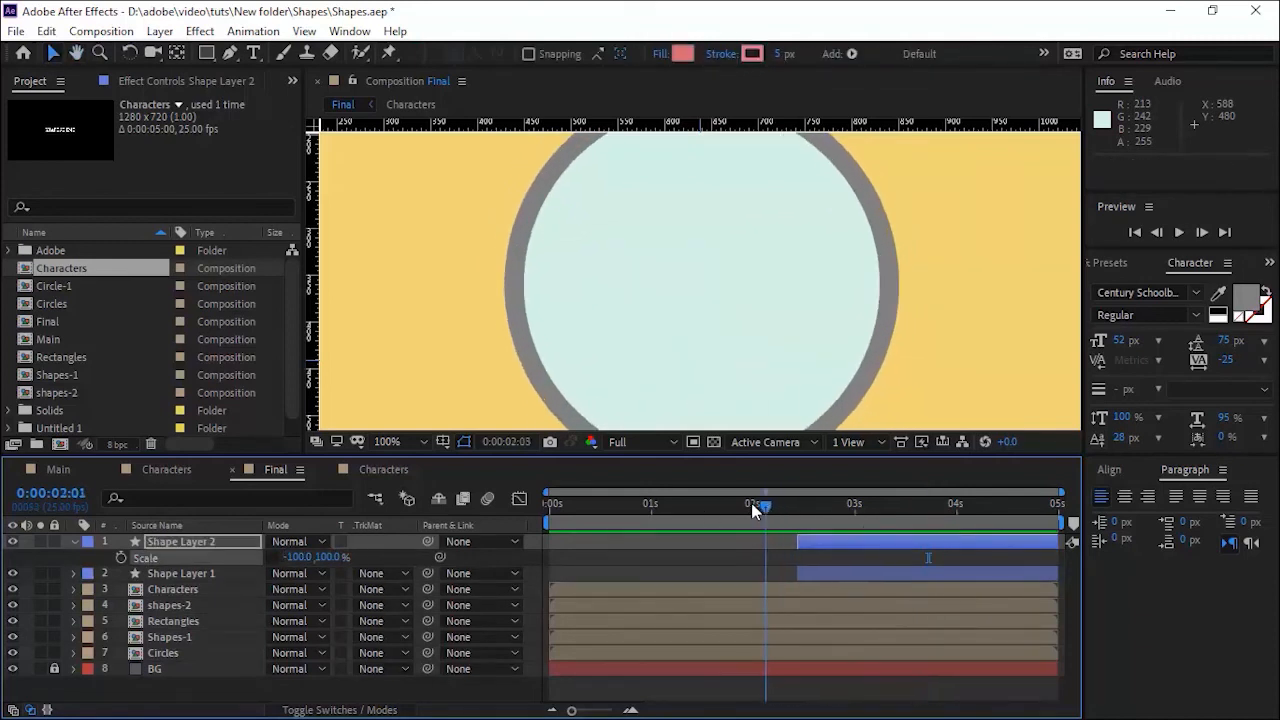
key(space)
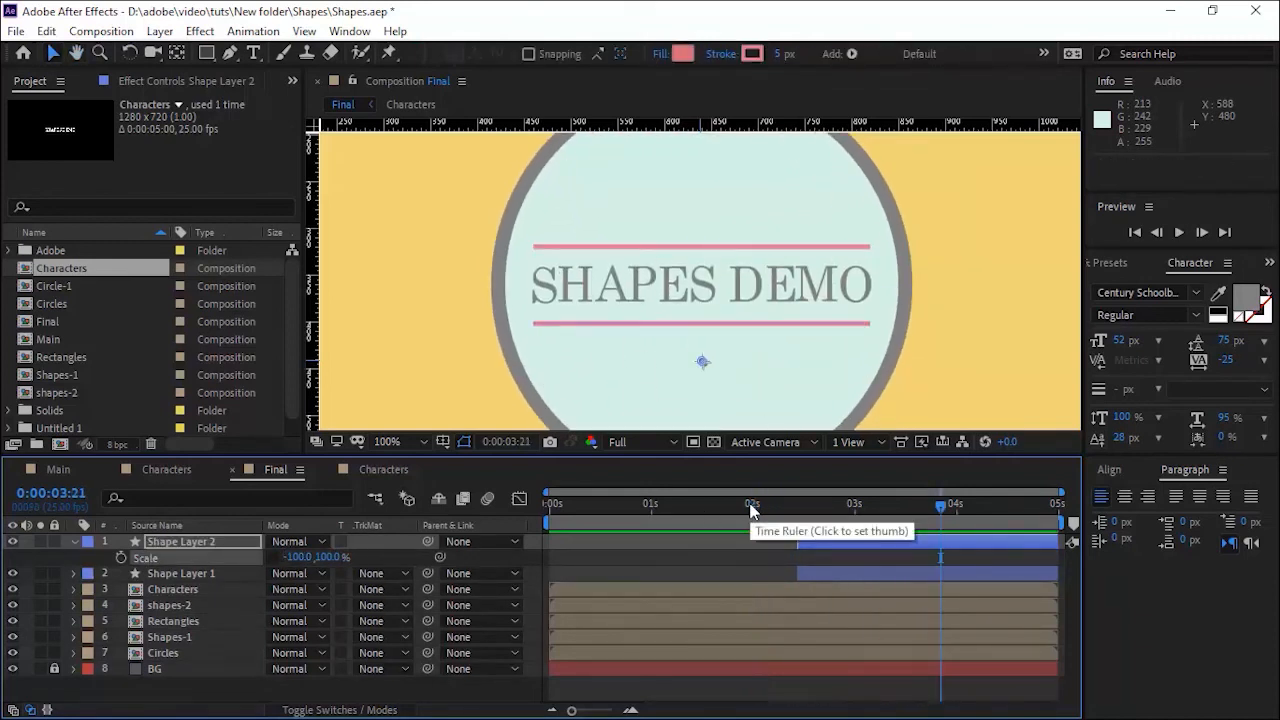
Set the stroke color of both title lines to DB7373 and preview the result
click(752, 53)
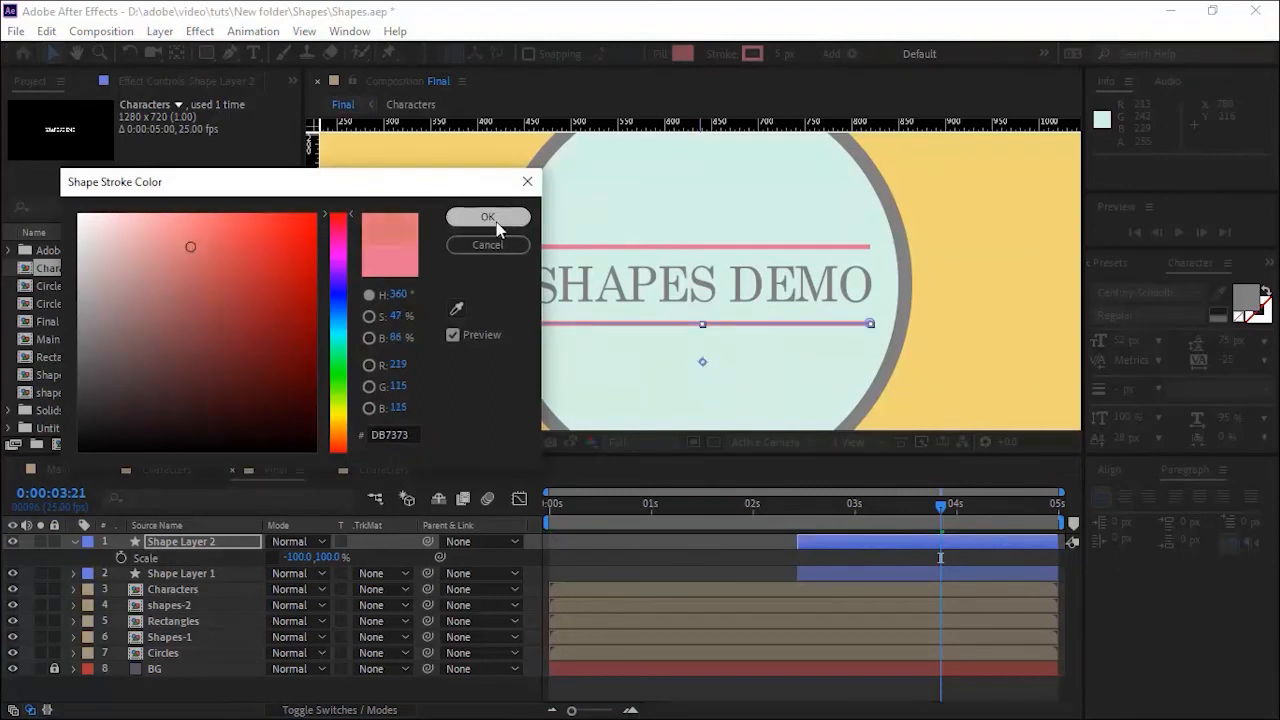
click(488, 217)
click(581, 326)
click(752, 53)
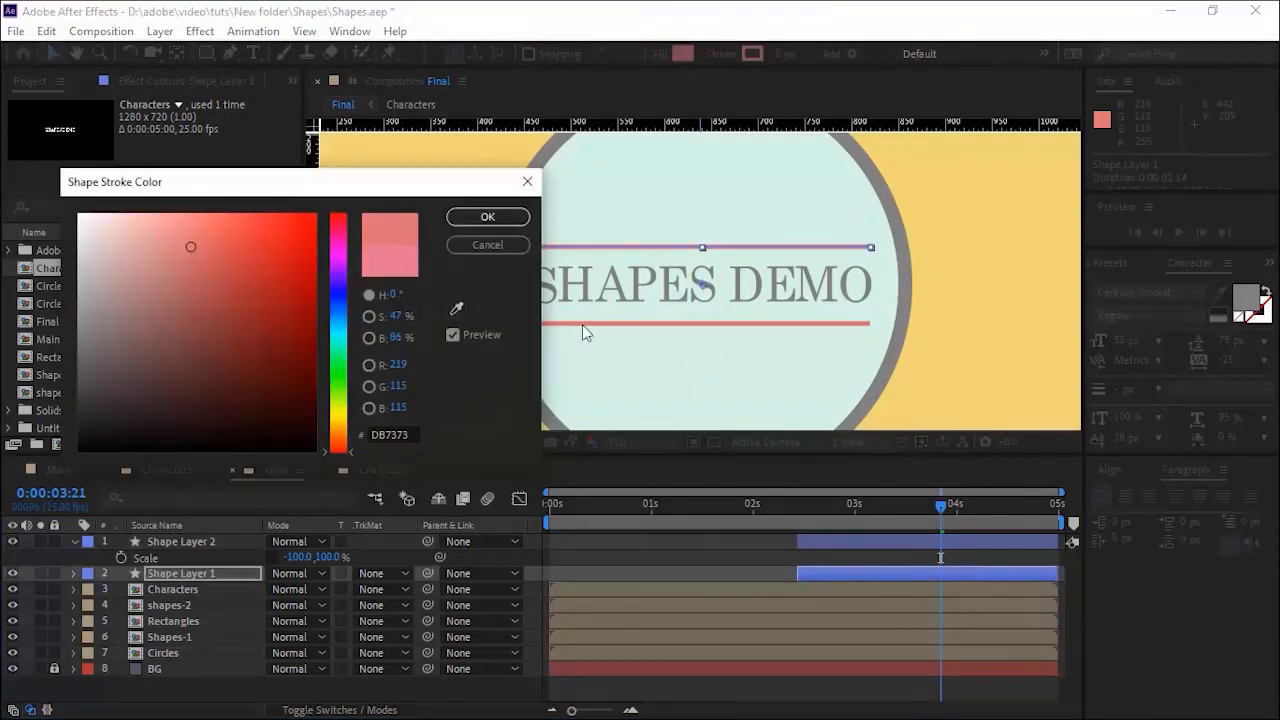
click(488, 217)
click(431, 694)
click(739, 506)
key(space)
Create a small pale gray-purple solid and position it over the lower part of the circle at 636, 608
right_click(349, 682)
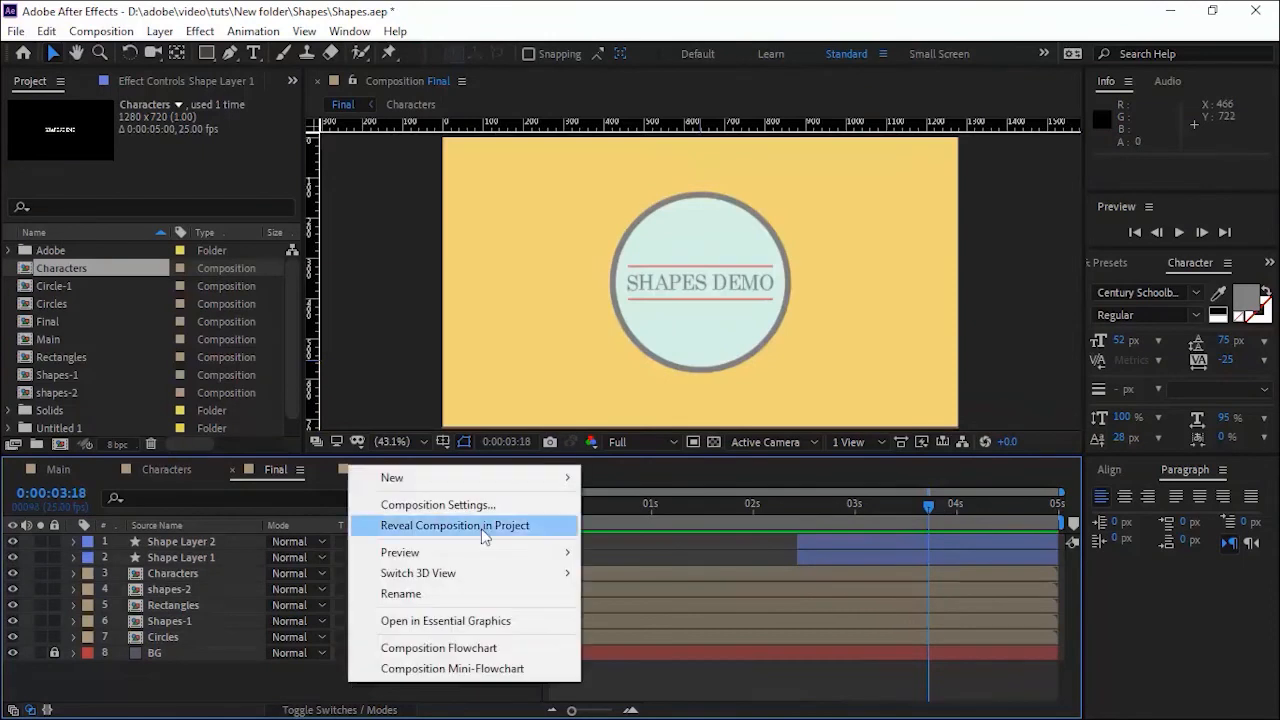
mouse_move(460, 478)
click(636, 526)
click(713, 496)
click(405, 442)
click(415, 245)
drag(850, 366, 734, 338)
click(808, 506)
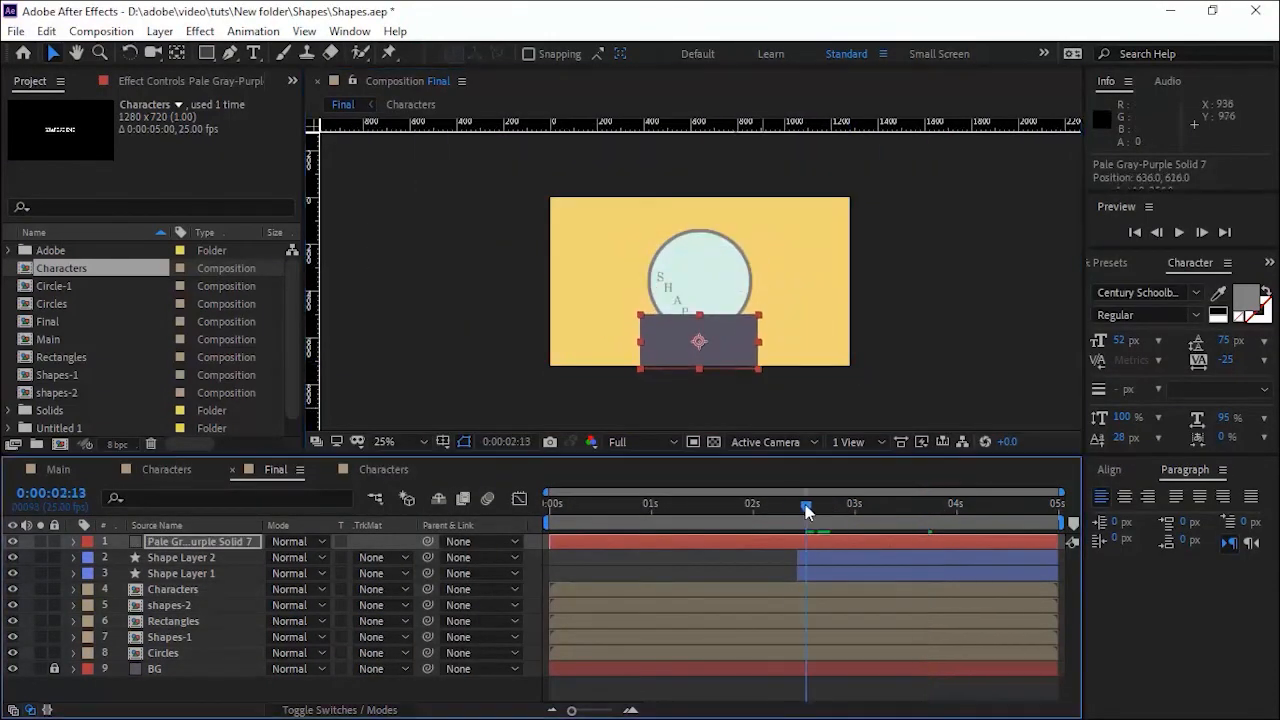
drag(793, 508, 757, 506)
drag(725, 357, 725, 354)
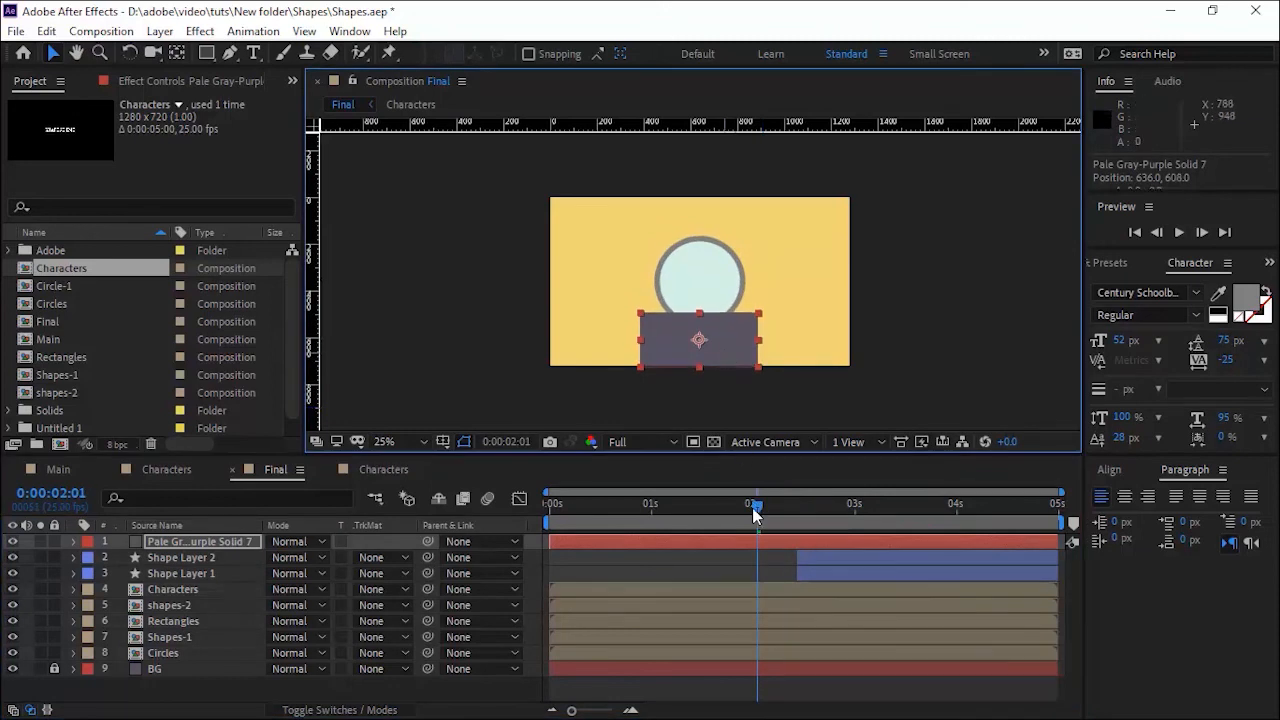
Make the solid start at 0:00:02:01 and move it directly above the Characters layer
drag(551, 541, 752, 541)
drag(196, 549, 196, 581)
Try the solid as a Luma Matte and as an Alpha Matte for the Characters layer, previewing the title
click(383, 589)
click(420, 679)
click(703, 506)
click(383, 589)
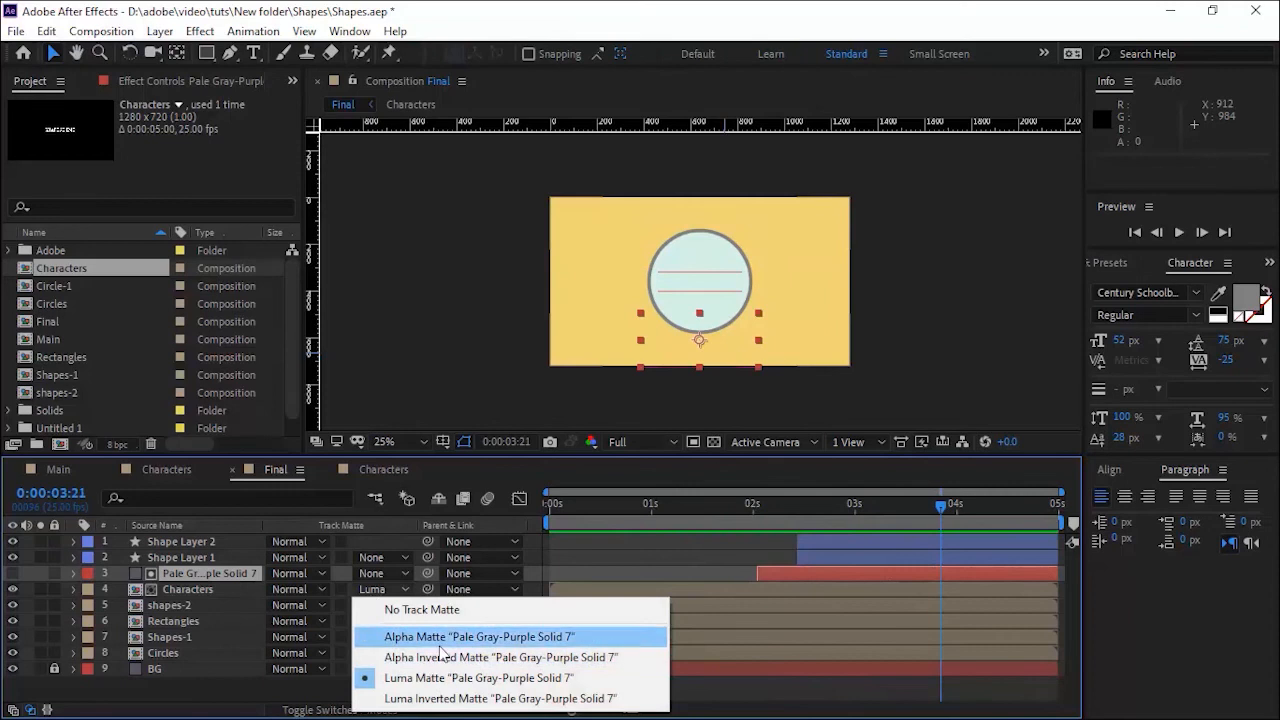
click(420, 634)
key(space)
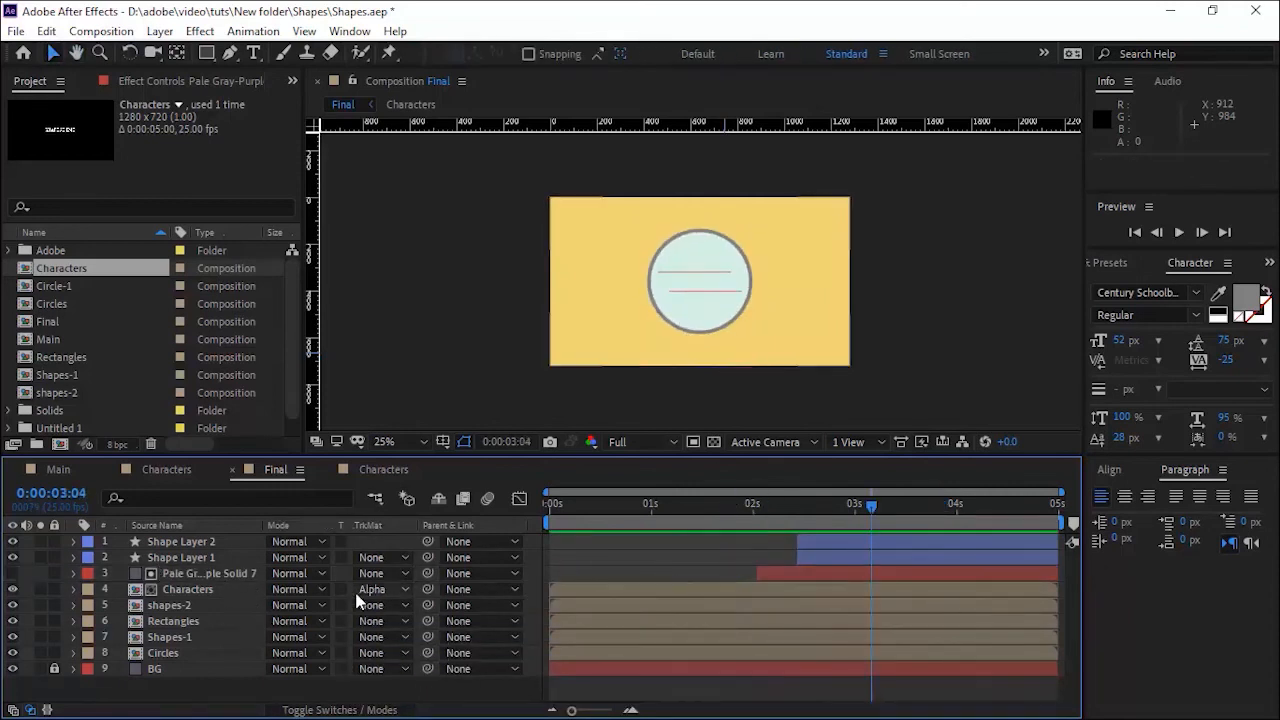
Set the Characters layer's track matte to Alpha Inverted from the solid and return to 0:00:01:24 to check it
click(362, 591)
click(430, 652)
drag(780, 505, 750, 508)
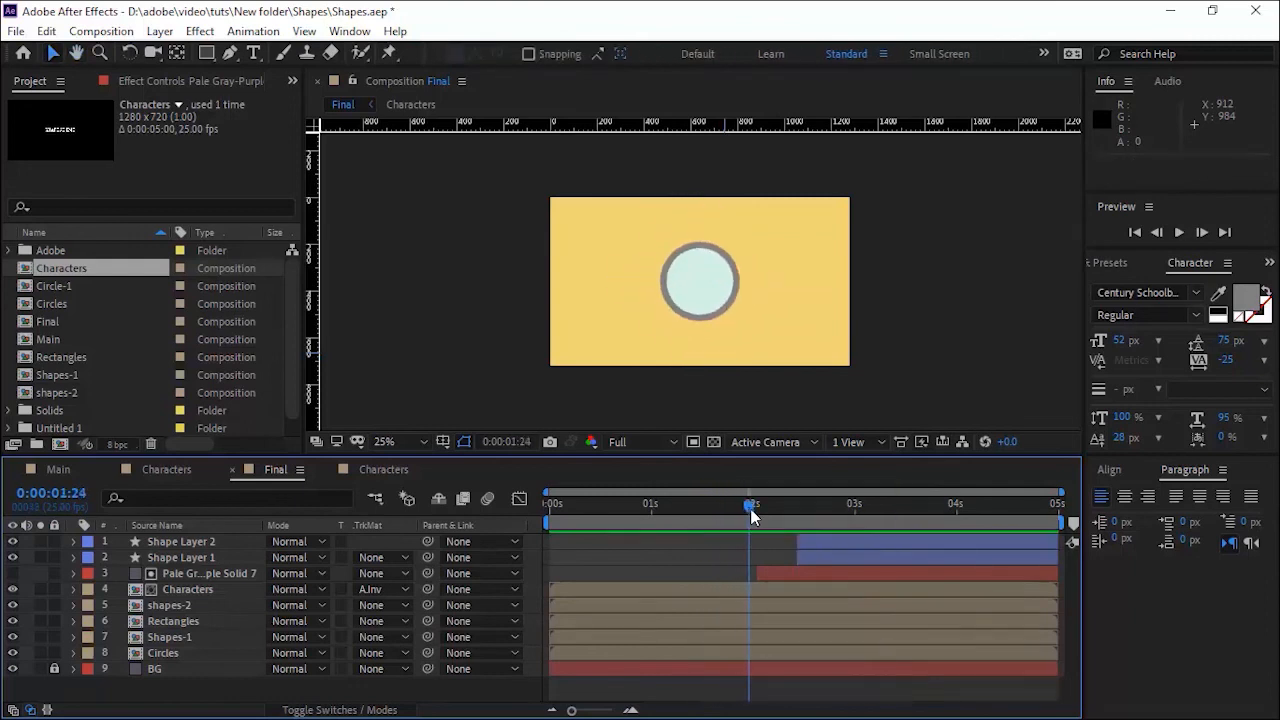
Delay the matte solid's start to about 2.2 seconds and preview the title animation from around 0:00:02:00
drag(783, 573, 792, 573)
drag(766, 508, 802, 508)
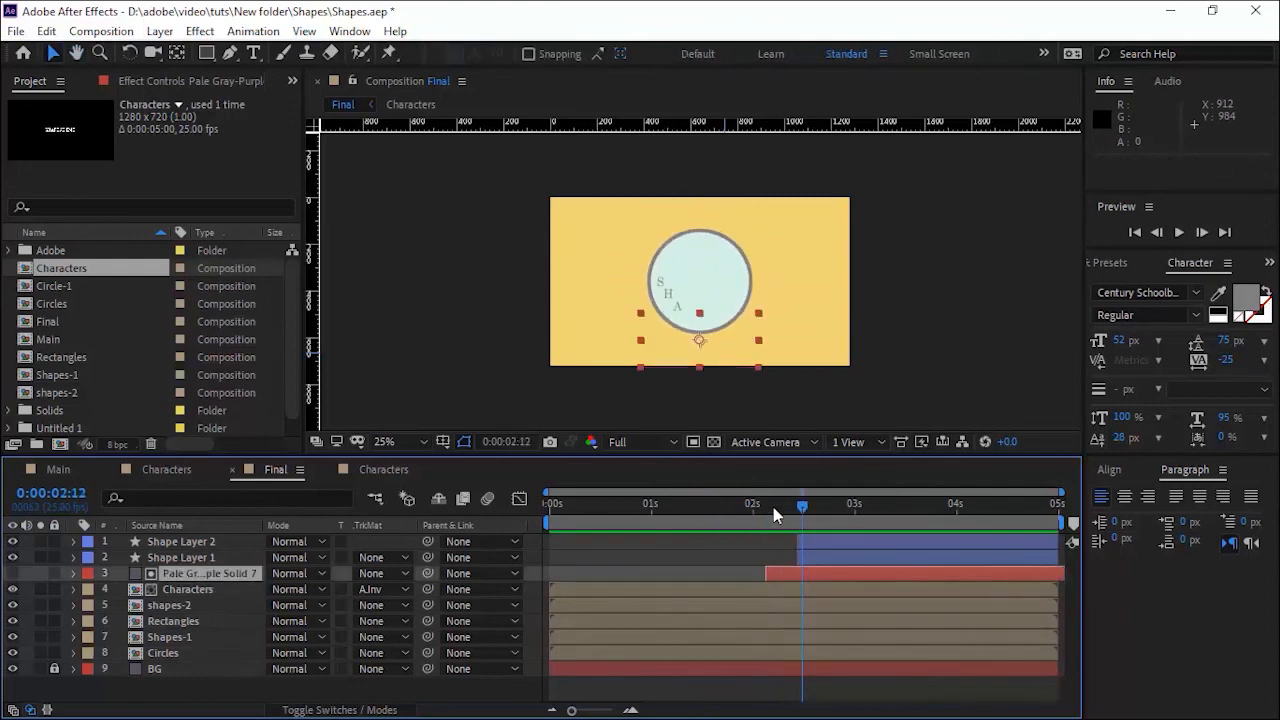
drag(785, 576, 793, 576)
click(763, 507)
key(space)
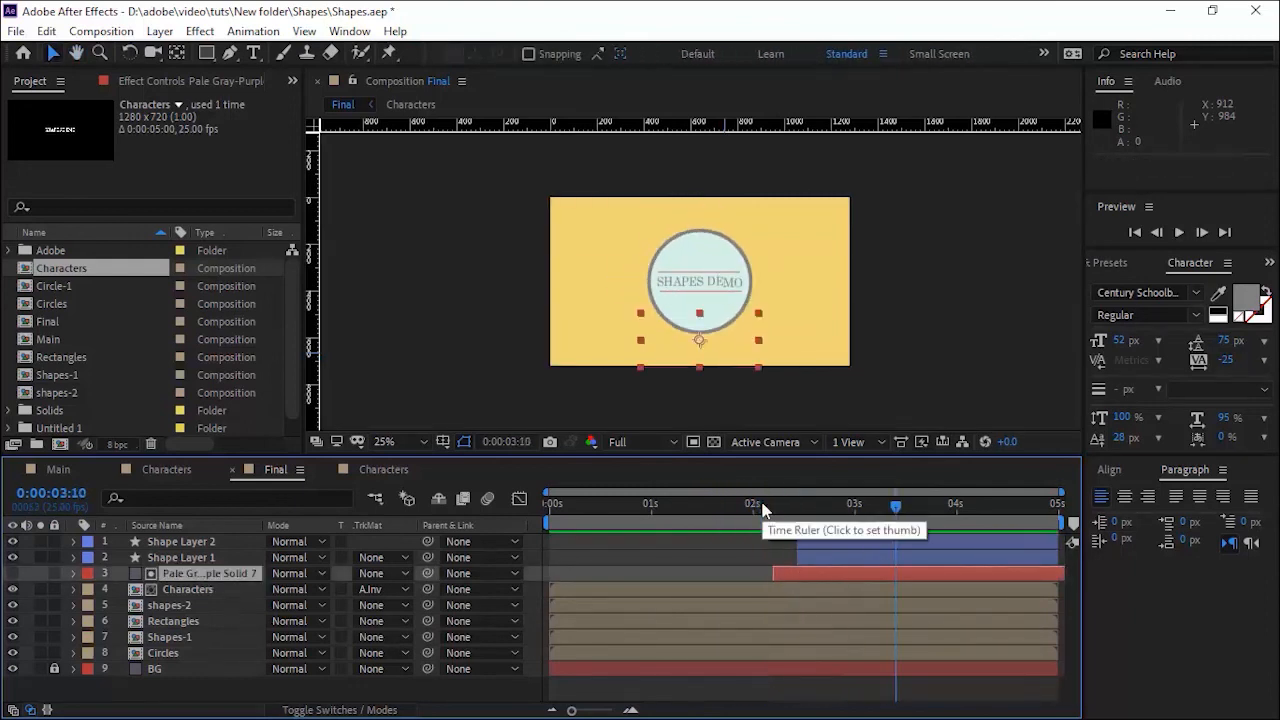
Create an empty shape layer starting at 0:00:02:23, with the composition viewed at 100%
click(385, 441)
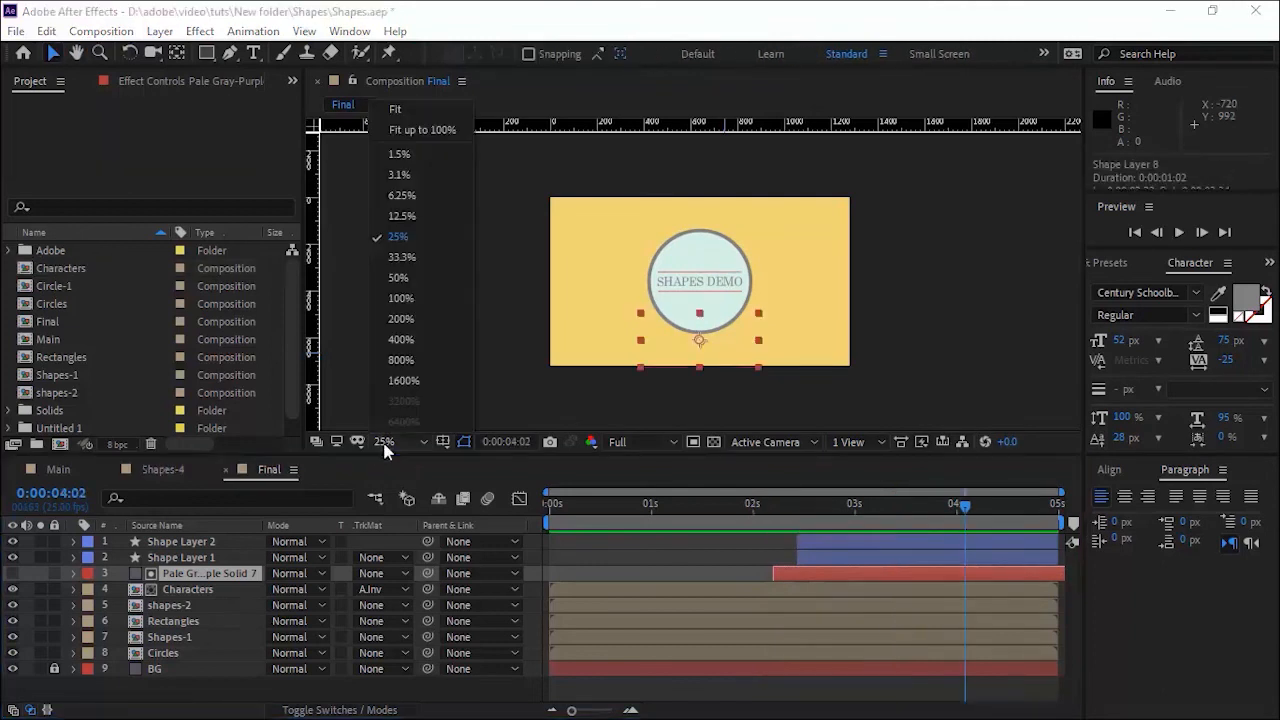
click(390, 297)
mouse_move(862, 511)
mouse_down()
mouse_move(836, 518)
mouse_move(848, 518)
mouse_up()
right_click(282, 690)
mouse_move(420, 480)
click(593, 612)
click(74, 541)
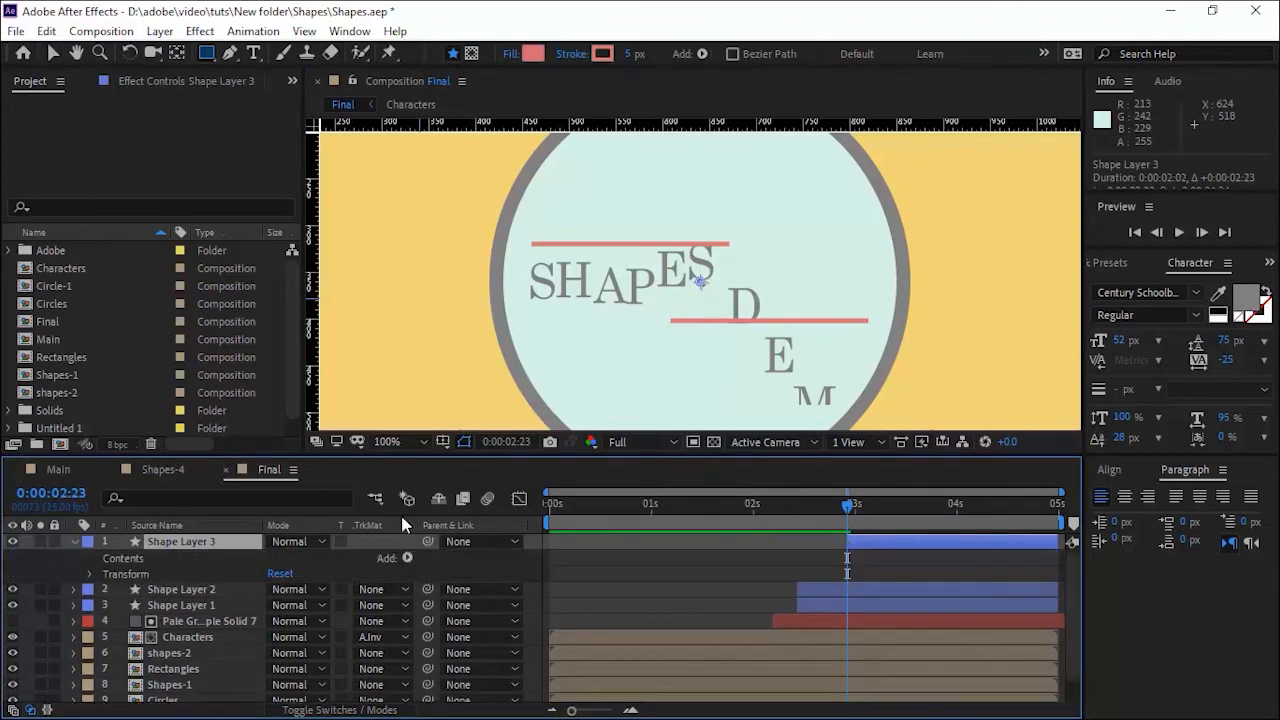
Add a five-point star Polystar path to the new shape layer and set its Inner Radius to 35
click(407, 557)
click(498, 218)
click(105, 574)
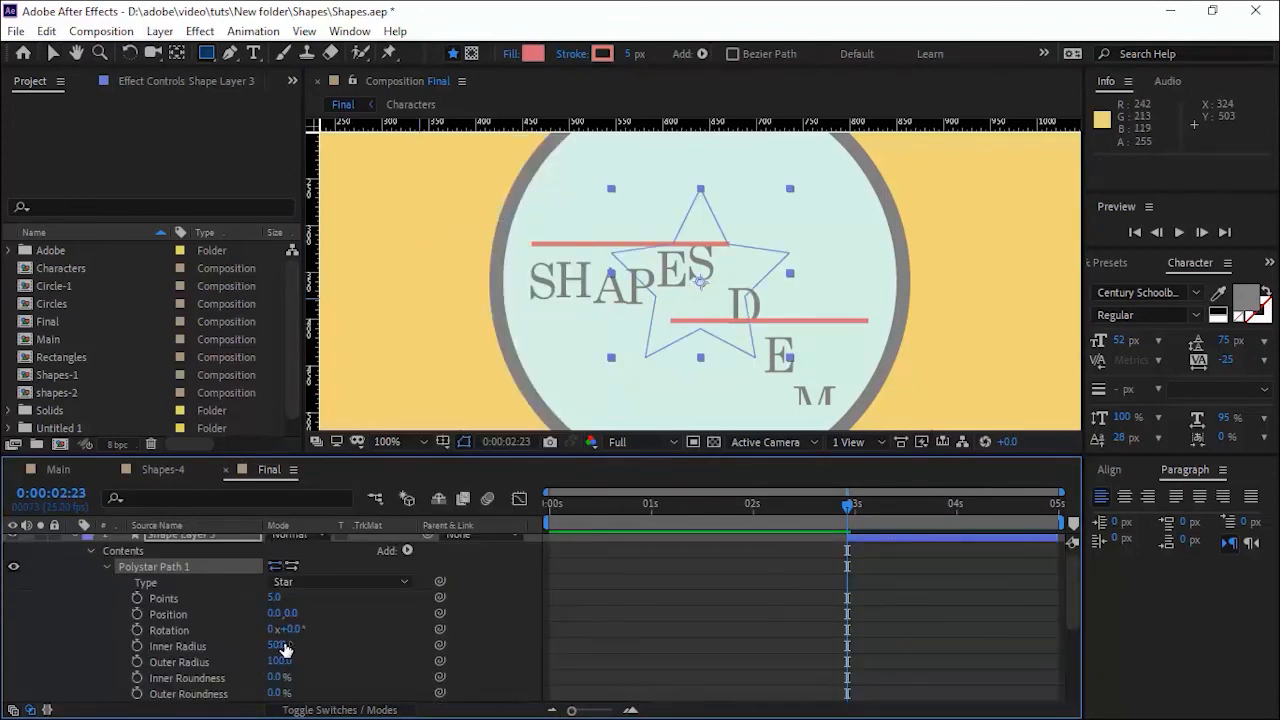
drag(279, 646, 264, 646)
mouse_move(284, 661)
mouse_down()
mouse_move(266, 661)
mouse_move(292, 660)
mouse_move(277, 667)
mouse_up()
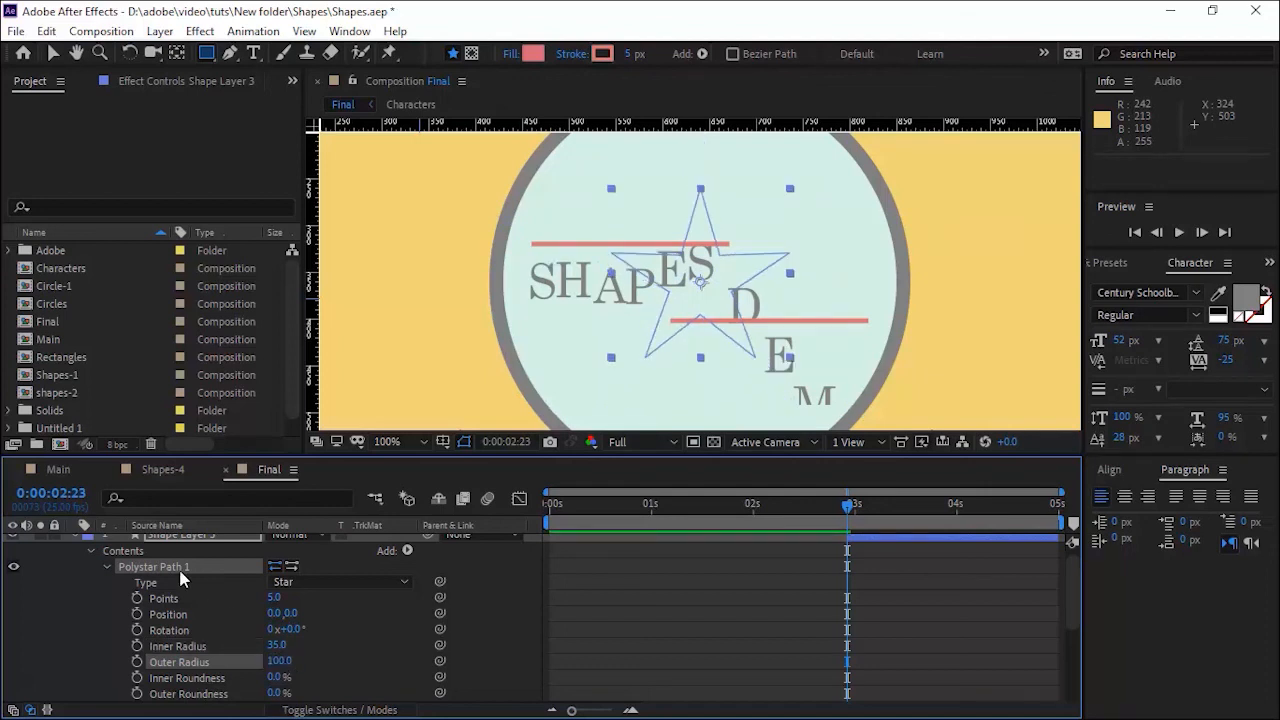
Add a fill to the star and sample its color from the pink-red line above the title
click(408, 551)
click(470, 256)
click(540, 54)
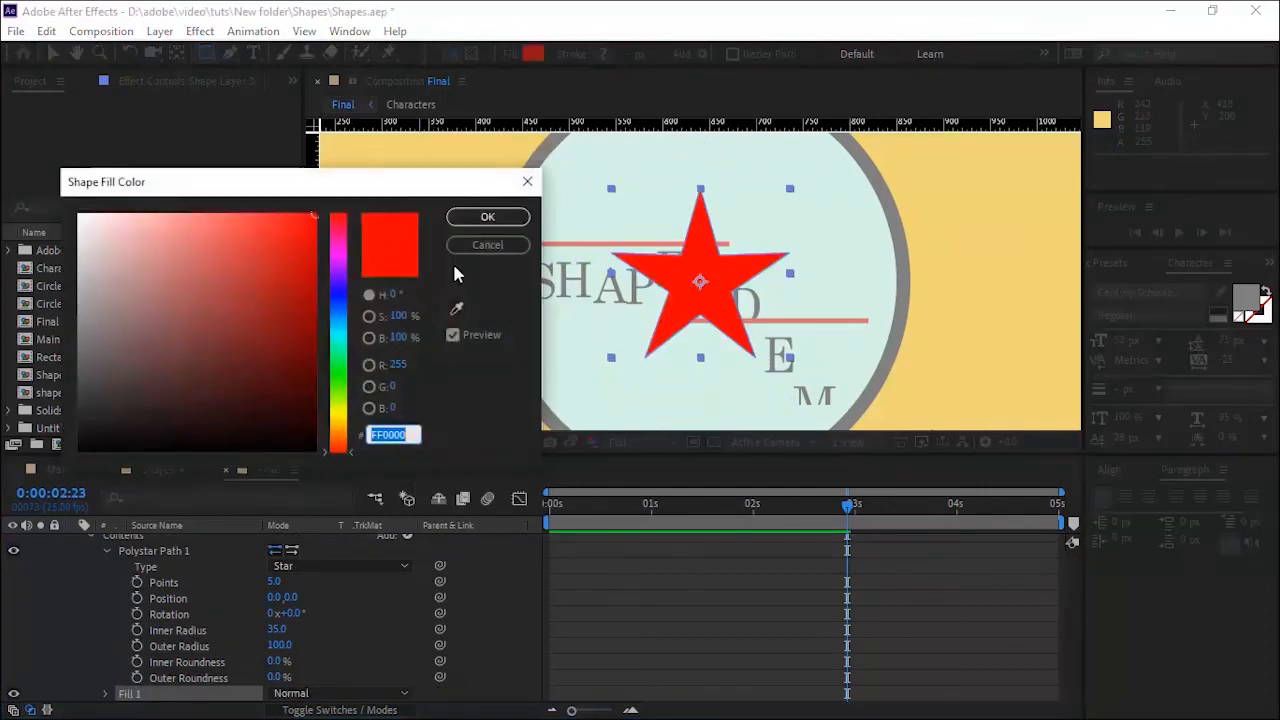
click(457, 308)
click(580, 245)
click(488, 218)
click(107, 551)
click(91, 536)
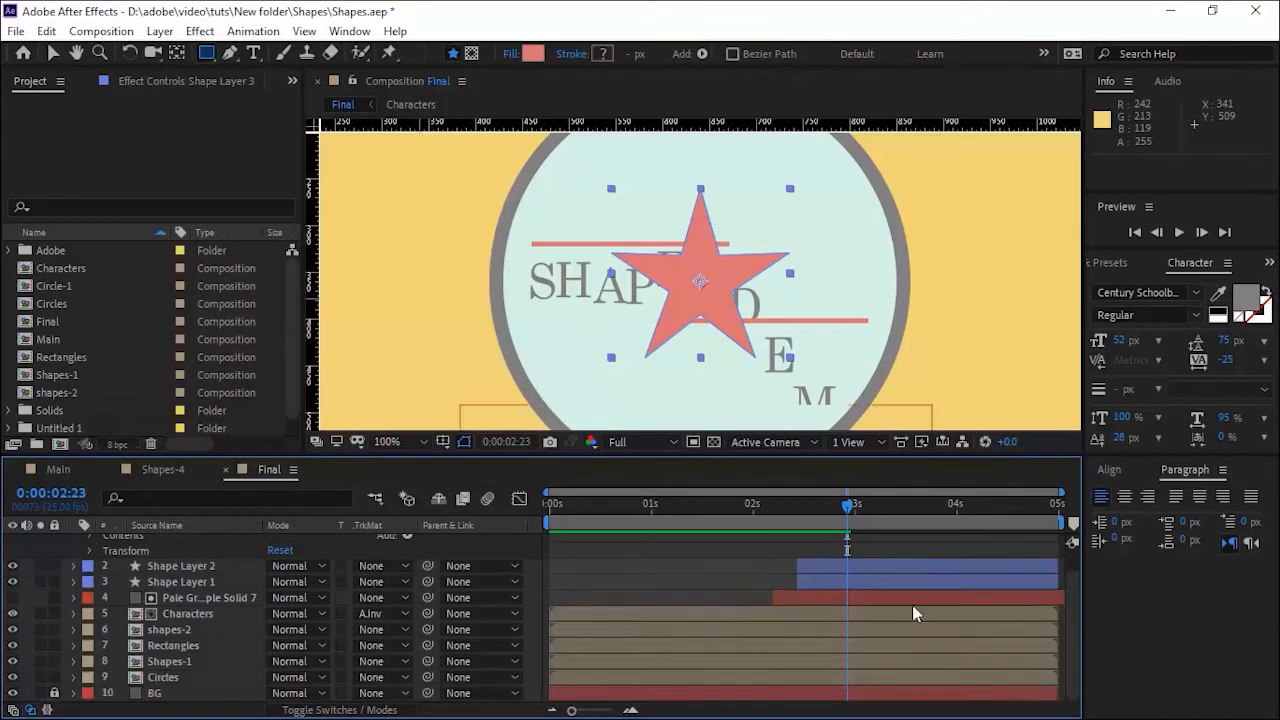
Scale the star layer to 37% and place it centered just above the upper title line
scroll(914, 611, up, 2)
key(s)
mouse_move(293, 558)
mouse_down()
mouse_move(240, 558)
mouse_move(280, 557)
mouse_up()
key(v)
drag(705, 262, 704, 188)
Set starting Rotation and Scale keyframes for the star at 0:00:02:23, with Rotation at 145°
click(198, 543)
key(r)
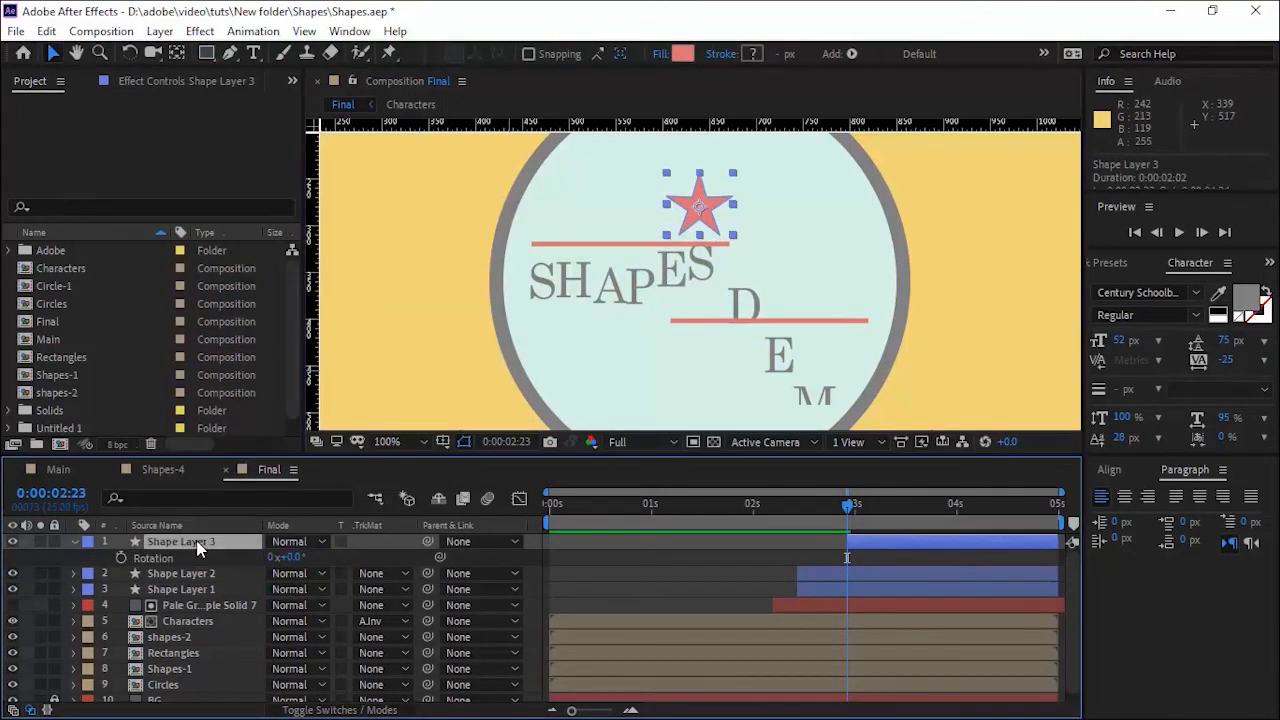
key(r)
click(121, 558)
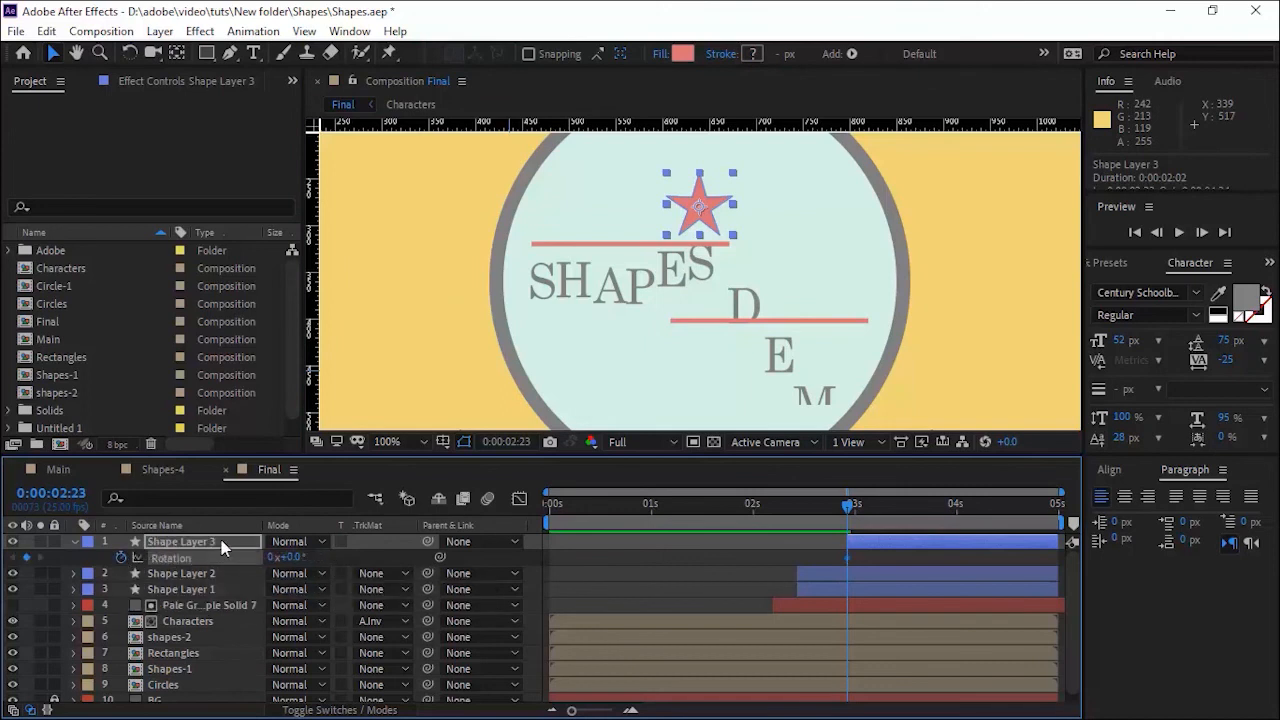
key(shift+s)
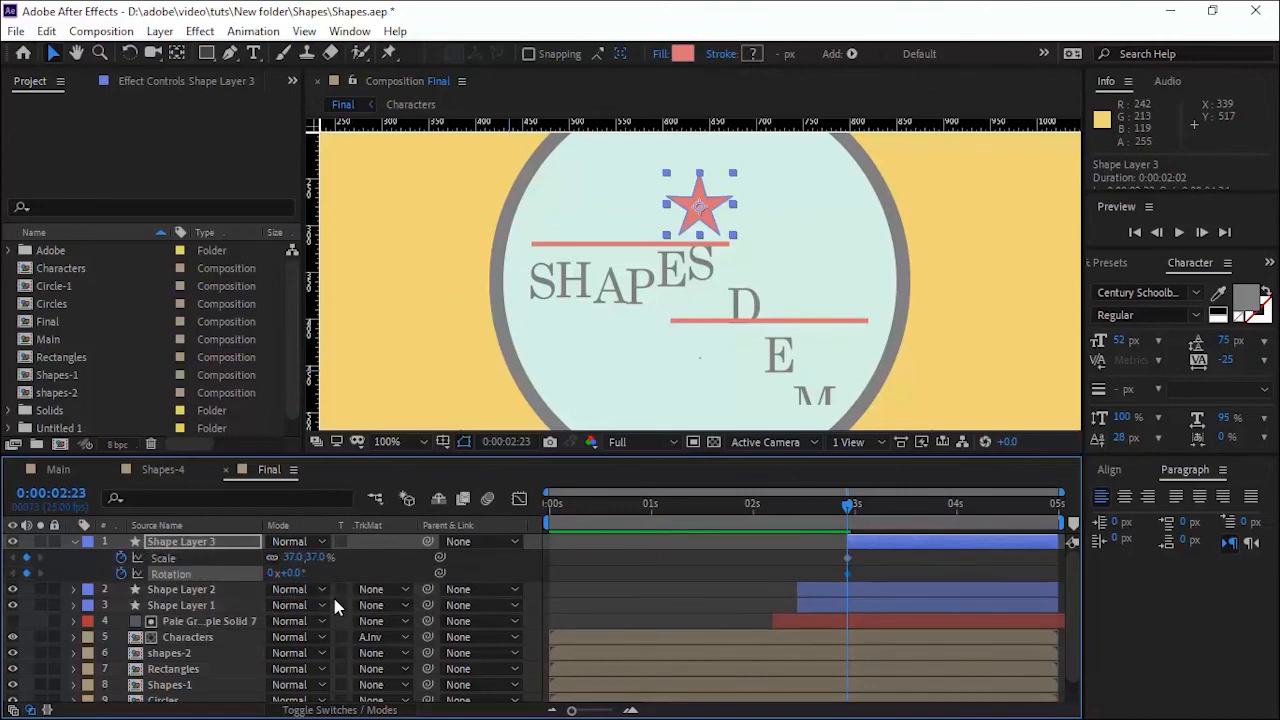
click(293, 574)
text(145)
key(Return)
Set the star's ending keyframes at about 3.8 seconds to 25% Scale and 0° Rotation, and preview the animation
drag(848, 507, 936, 507)
drag(296, 558, 760, 592)
key(ctrl+z)
click(298, 574)
text(0)
key(Return)
key(space)
drag(903, 504, 774, 508)
key(space)
key(space)
key(space)
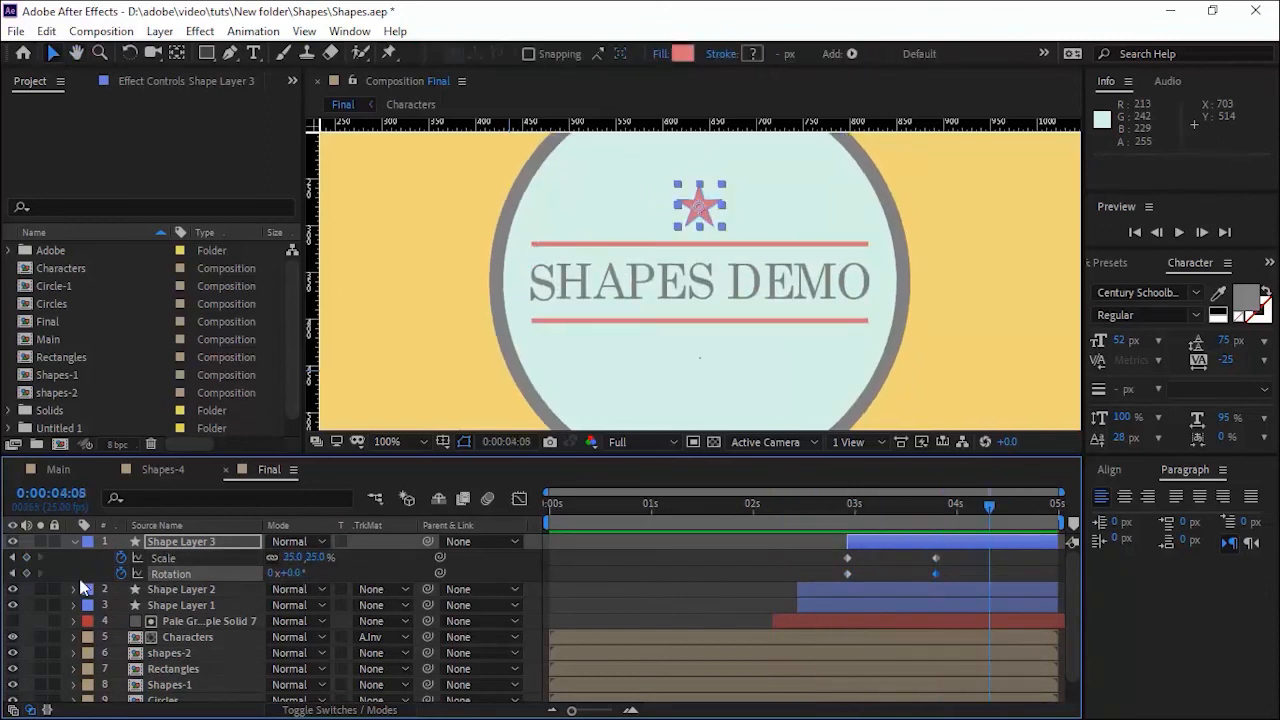
Duplicate the star layer twice and place one copy on each side of the original star
click(74, 542)
click(165, 543)
key(ctrl+d)
drag(698, 205, 636, 209)
click(202, 558)
key(ctrl+d)
Start both side-star layers at 0:00:03:05, set their first Scale keyframes to 22%, and preview the result
click(195, 543)
shift+click(194, 560)
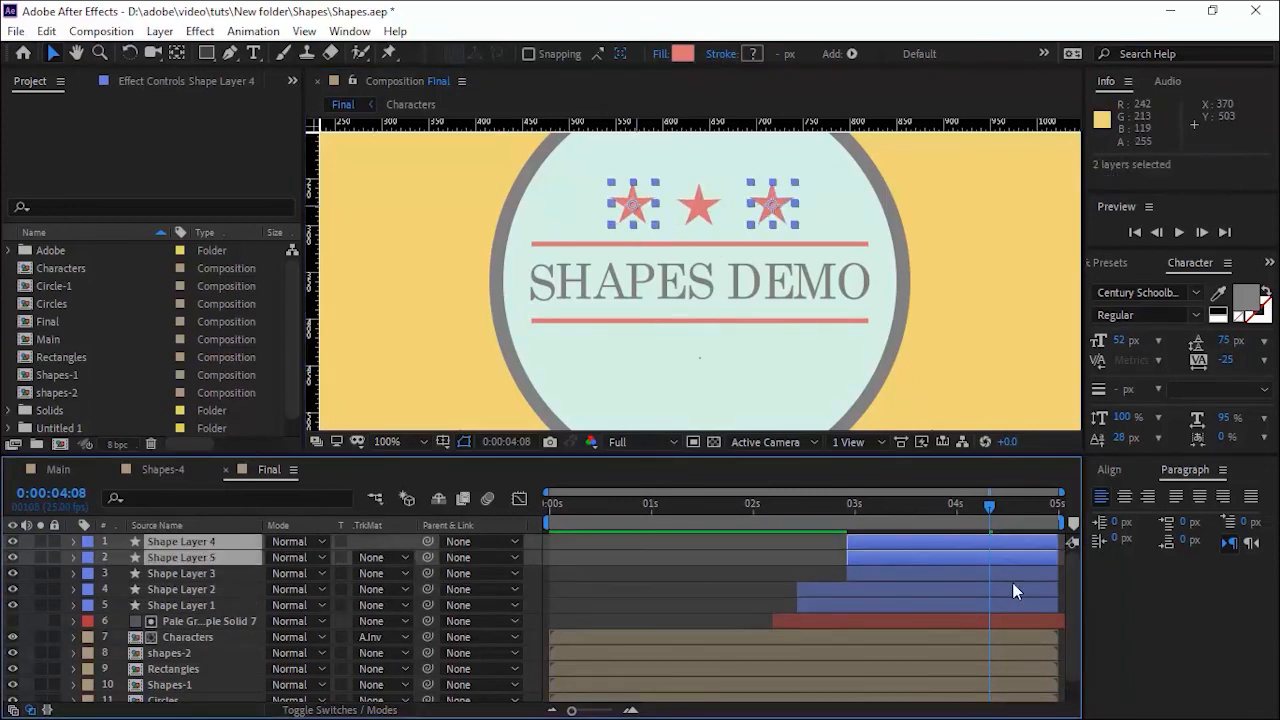
click(780, 505)
drag(780, 505, 880, 505)
key(u)
click(13, 558)
drag(303, 605, 299, 606)
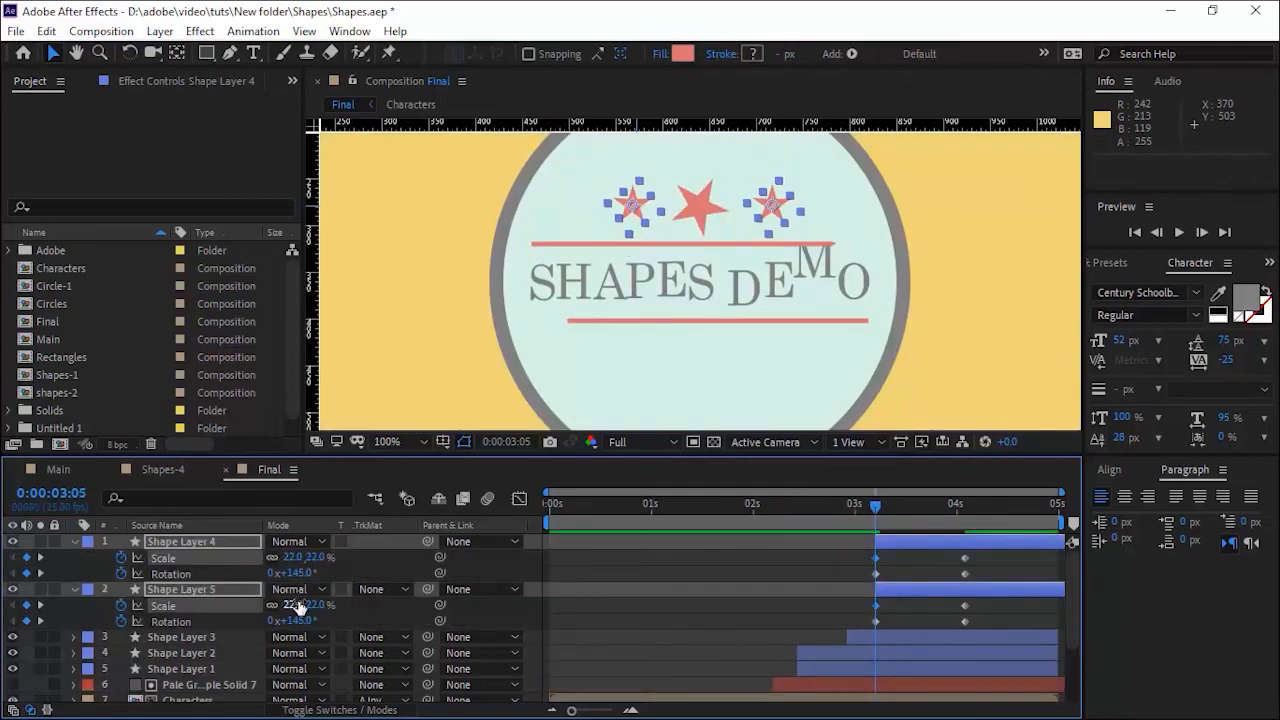
key(space)
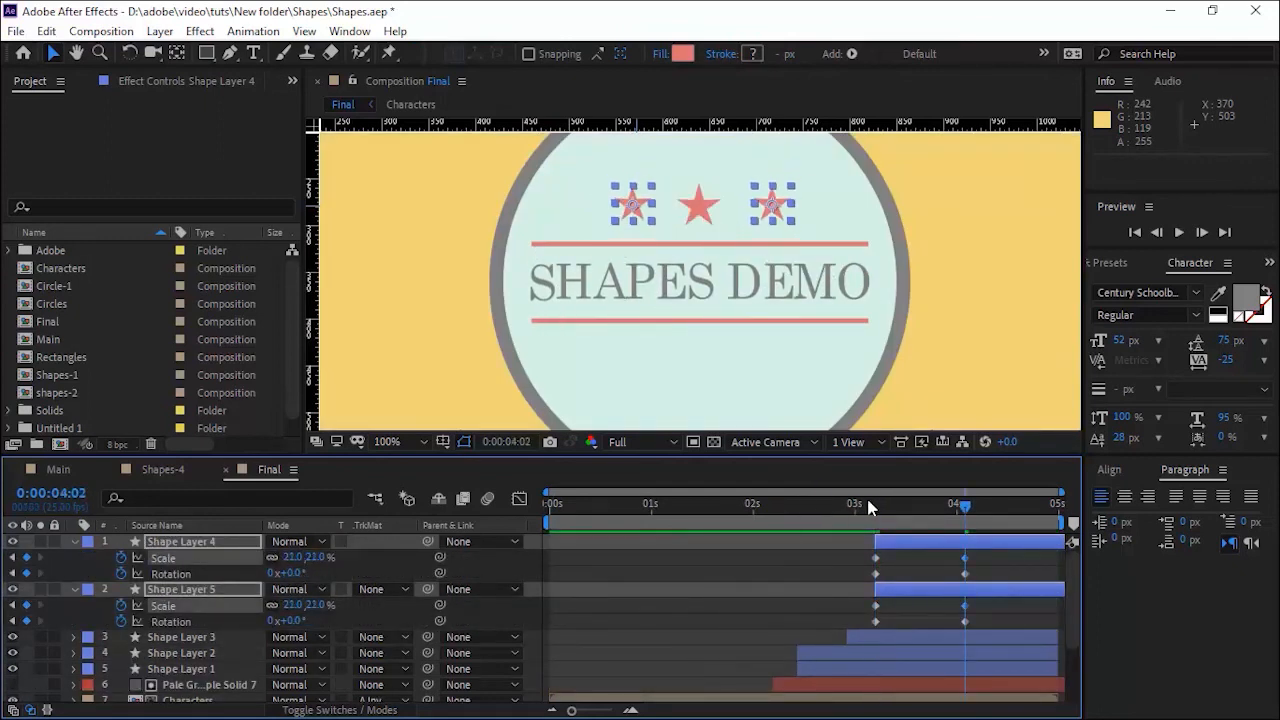